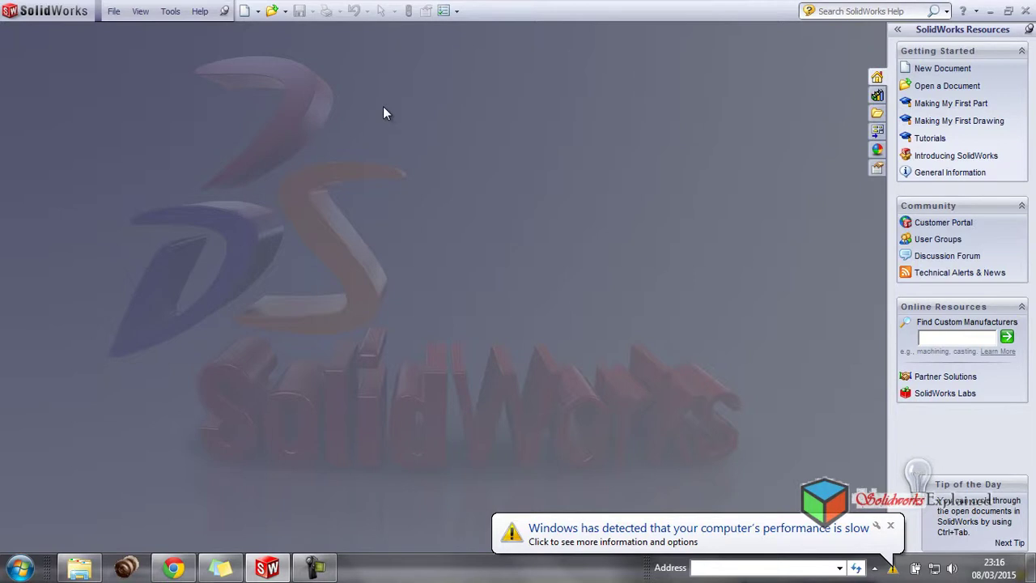
Create a new part document (Part3) from the Part template and dismiss the performance notice
click(245, 10)
click(532, 493)
click(890, 525)
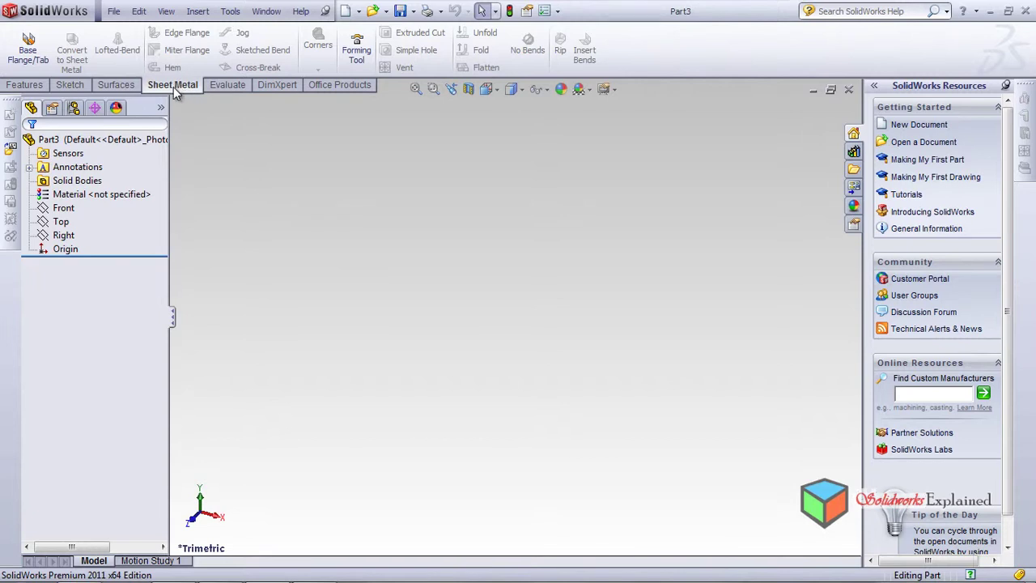
click(35, 86)
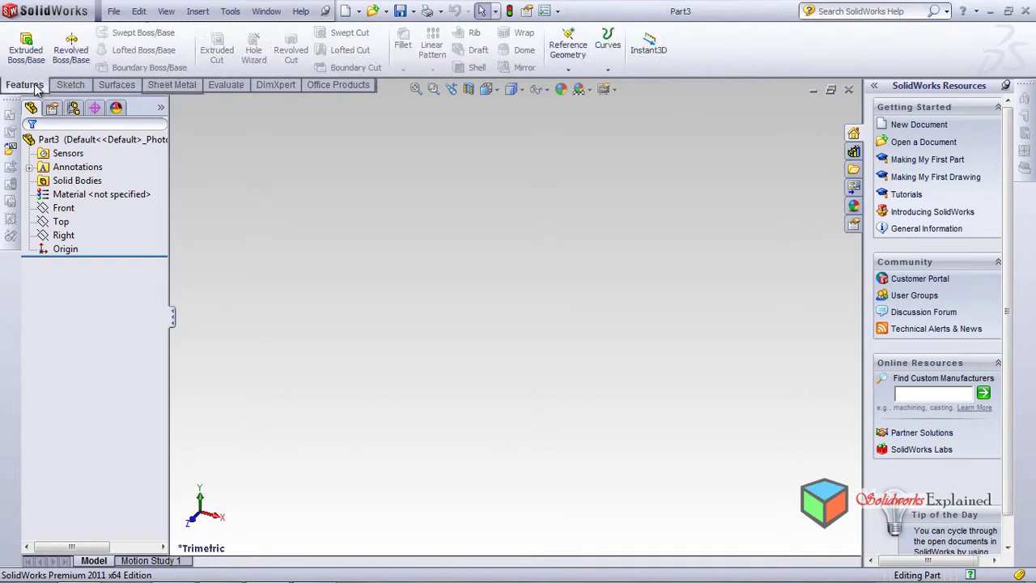
click(80, 91)
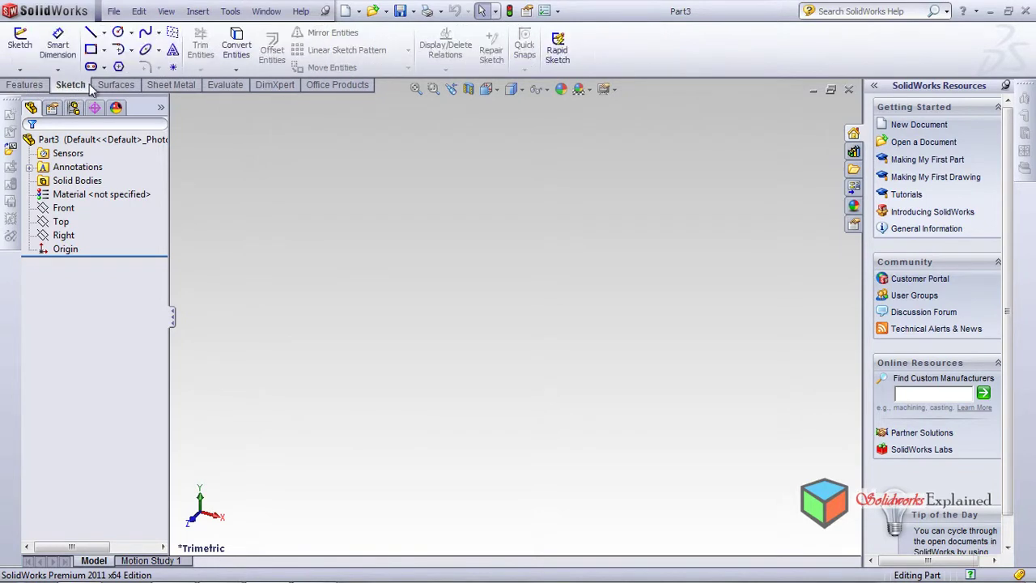
click(114, 86)
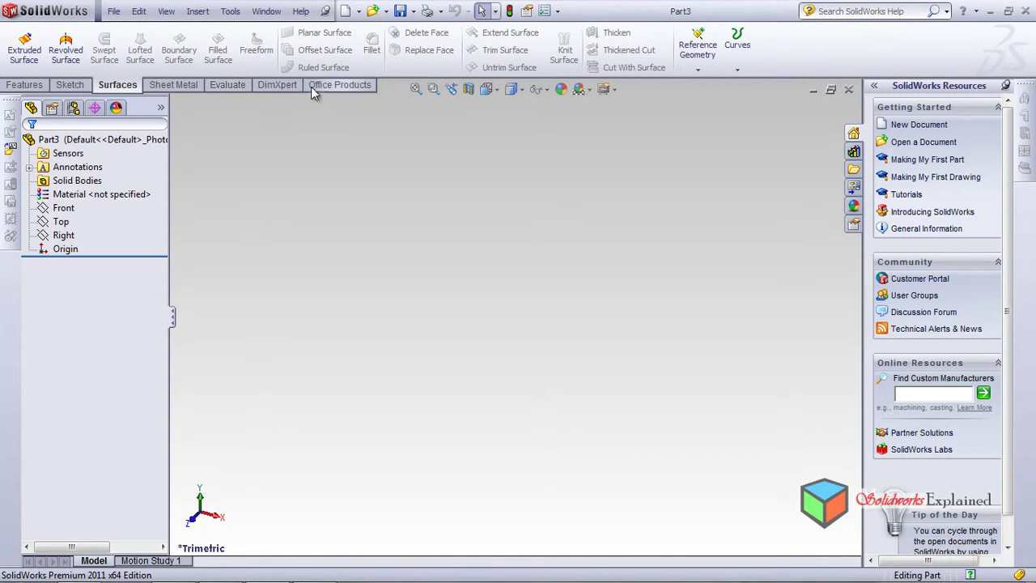
right_click(163, 89)
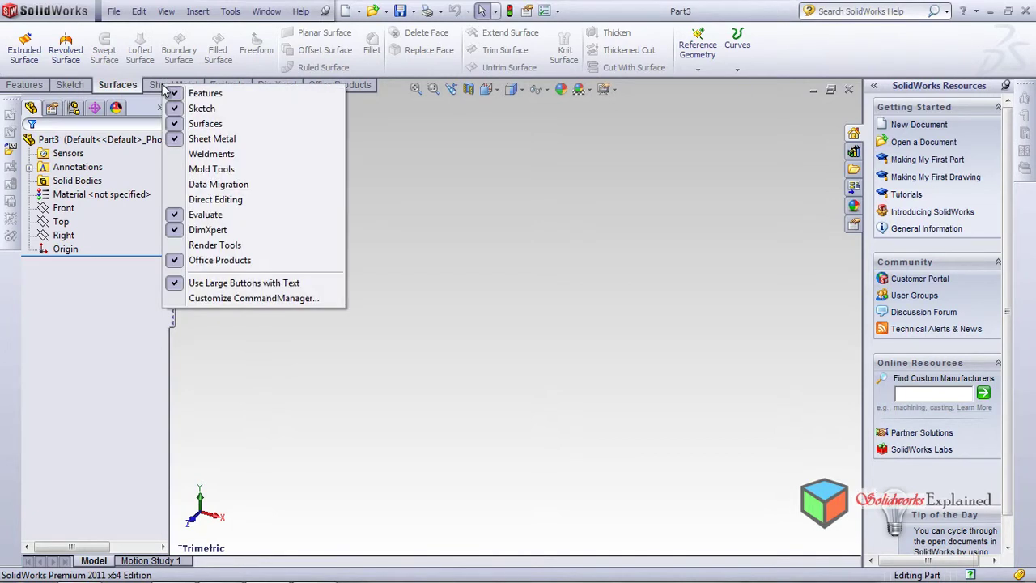
right_click(71, 88)
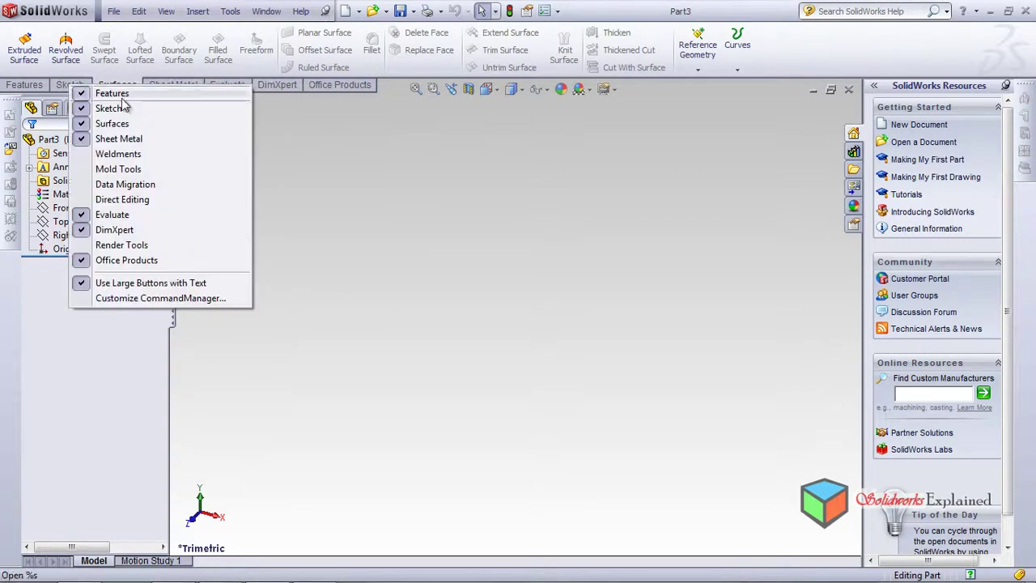
click(136, 140)
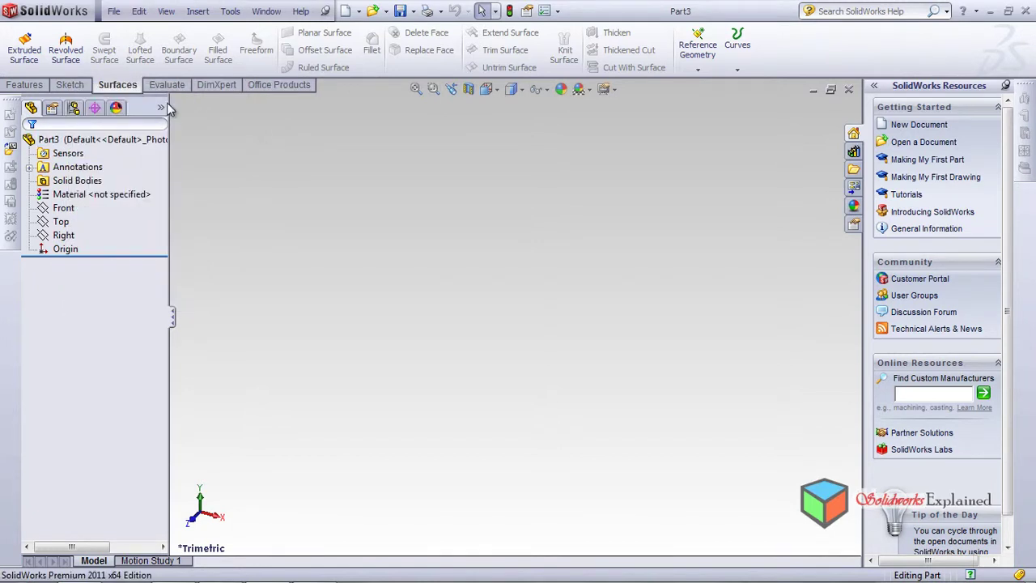
click(24, 84)
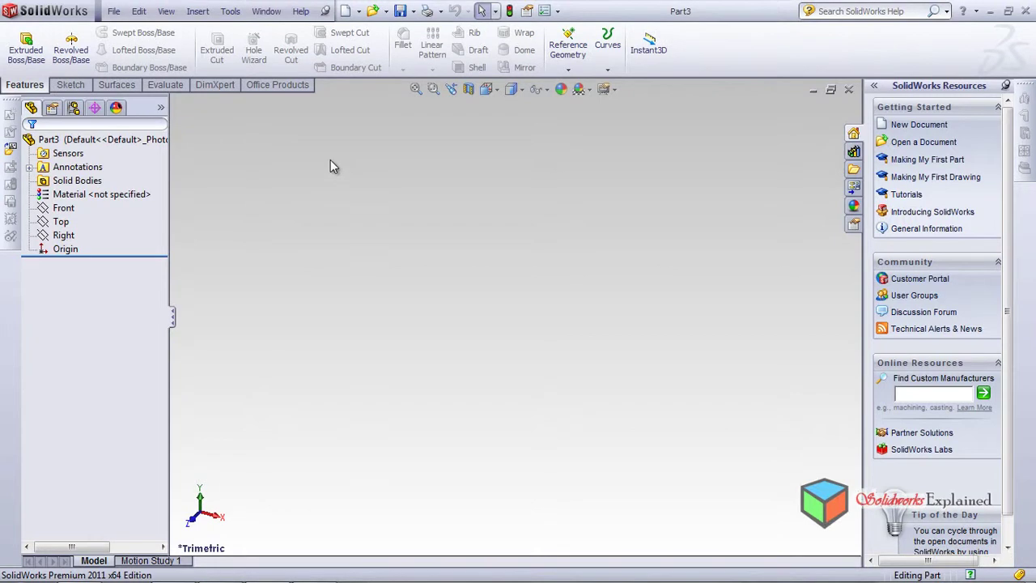
right_click(154, 91)
click(199, 142)
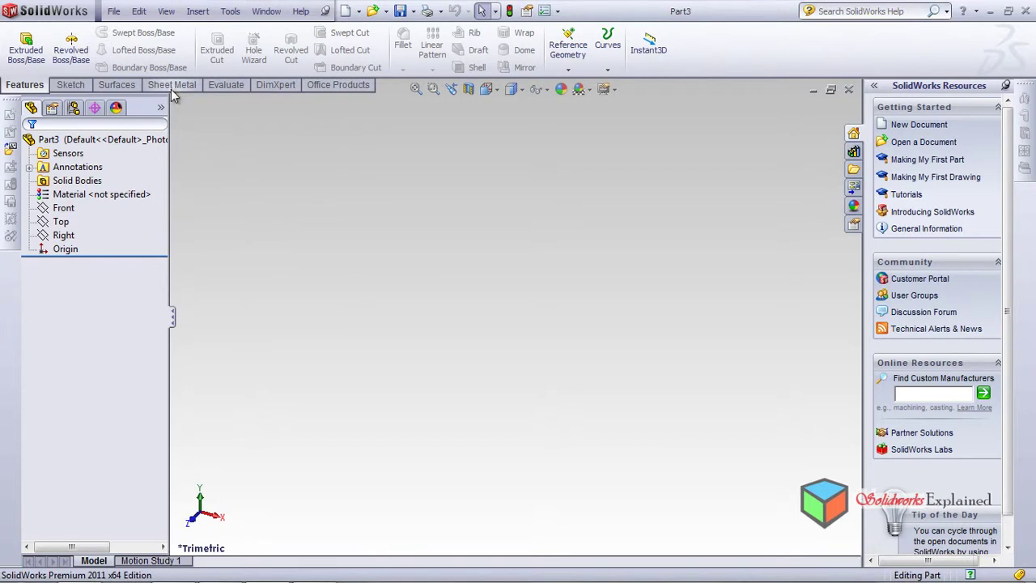
click(171, 88)
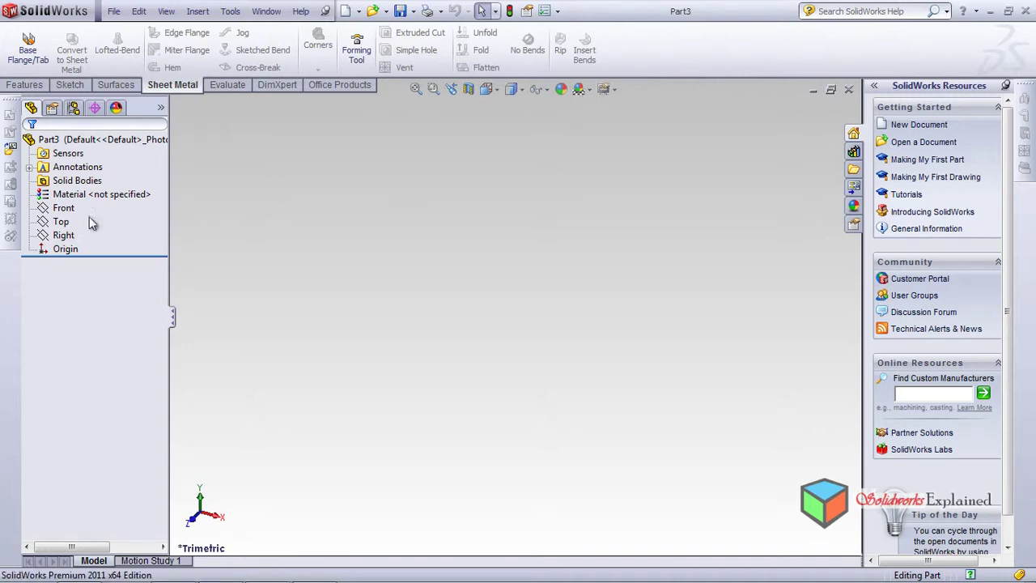
Select the Front plane and turn the view to face it squarely
click(64, 208)
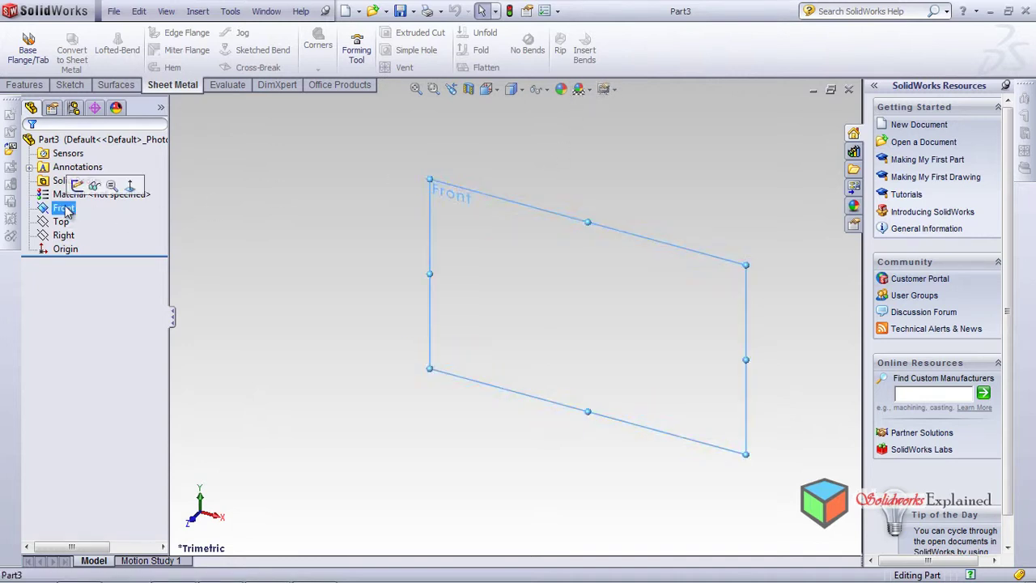
click(131, 186)
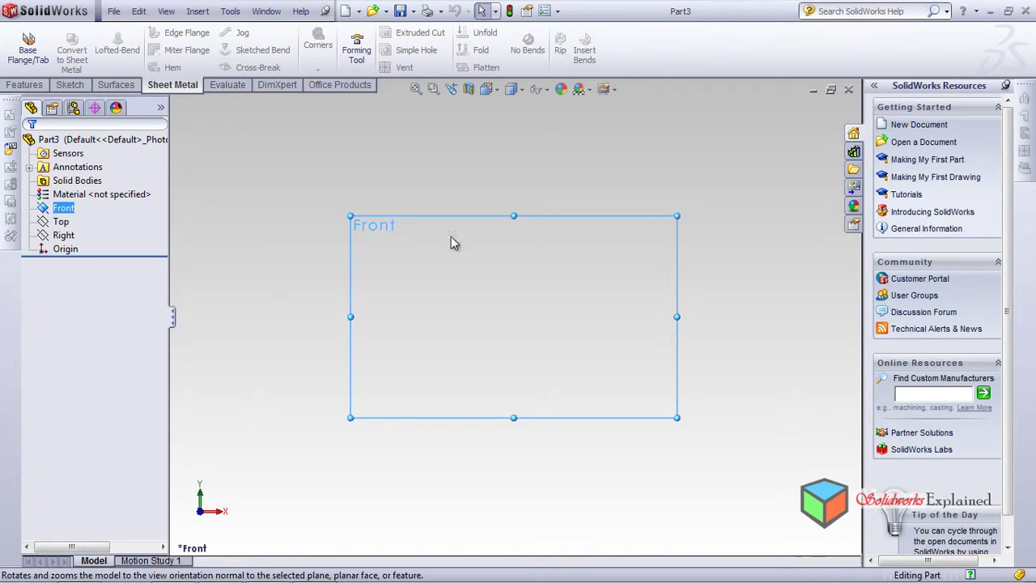
click(70, 84)
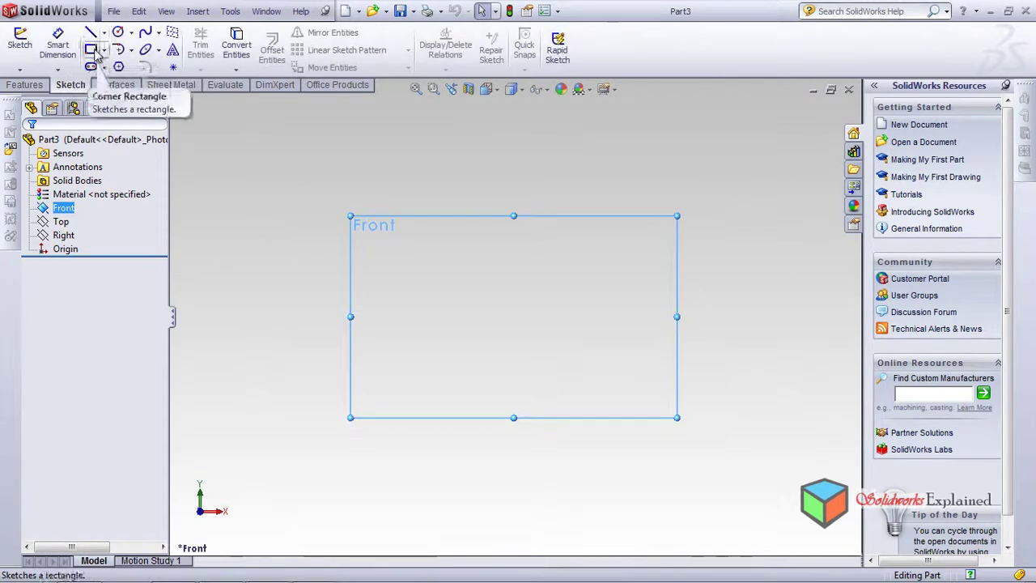
Draw three lines forming an open U (left wall, base, right wall) and exit the sketch
click(91, 33)
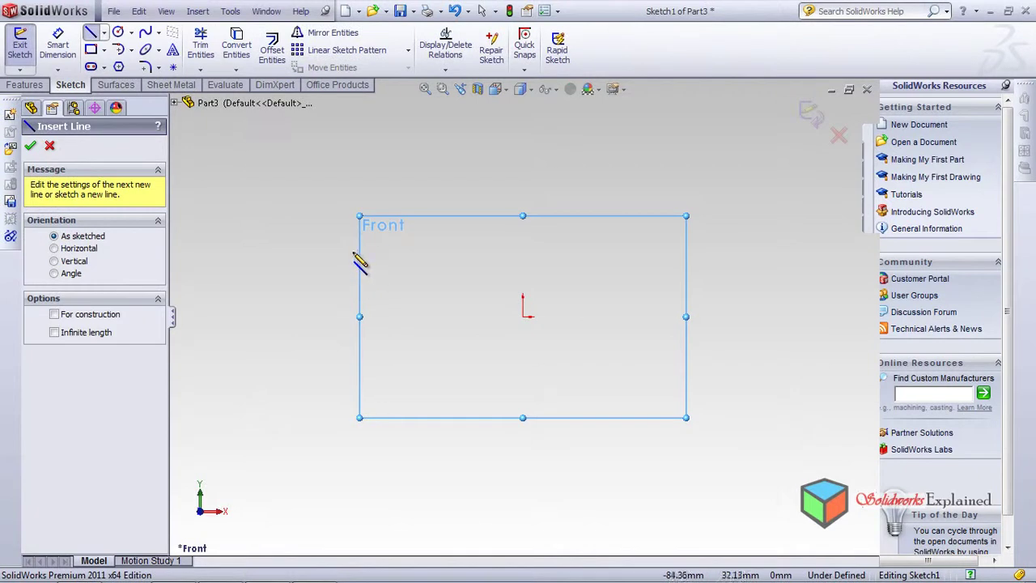
click(323, 237)
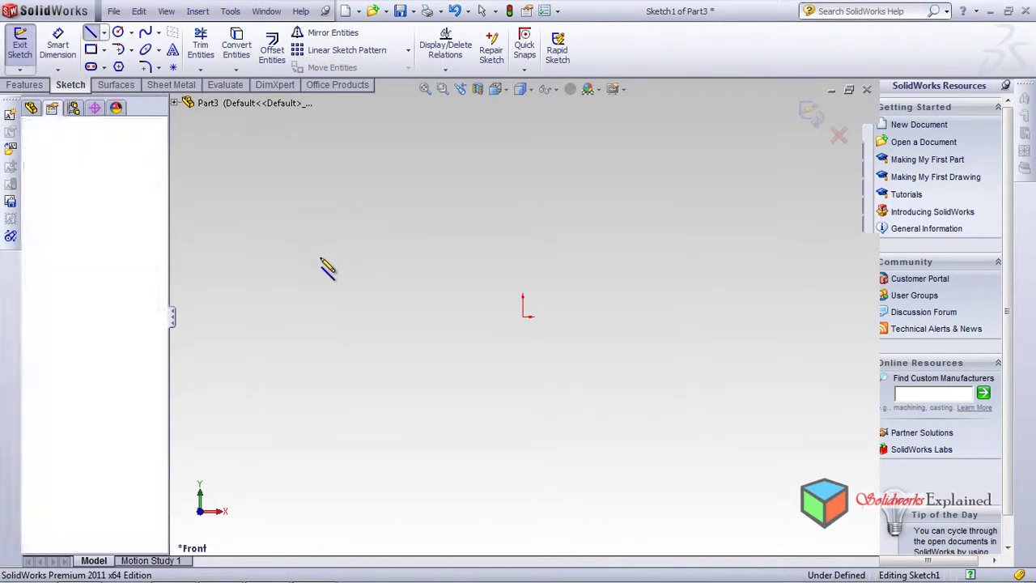
click(322, 386)
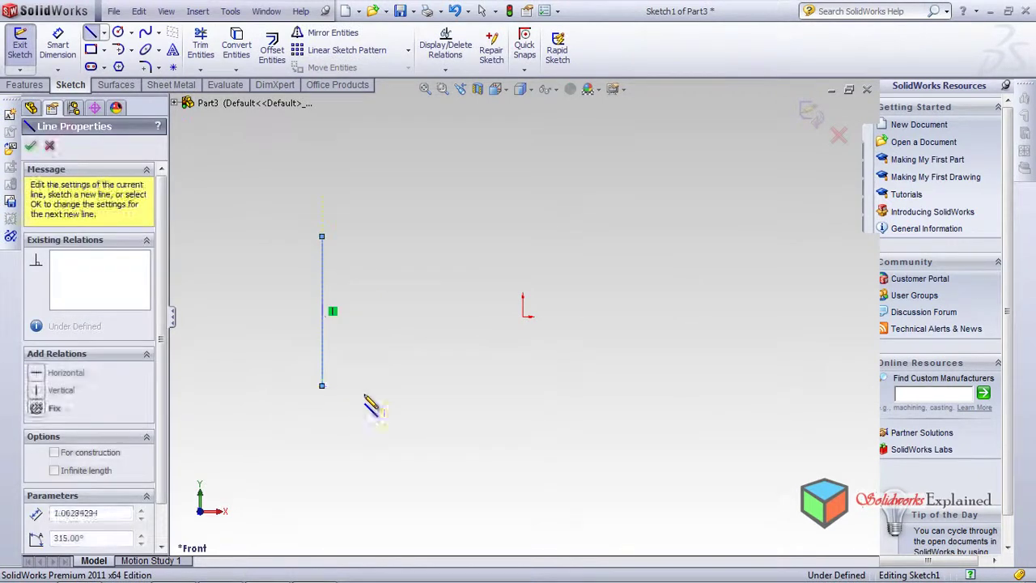
click(646, 385)
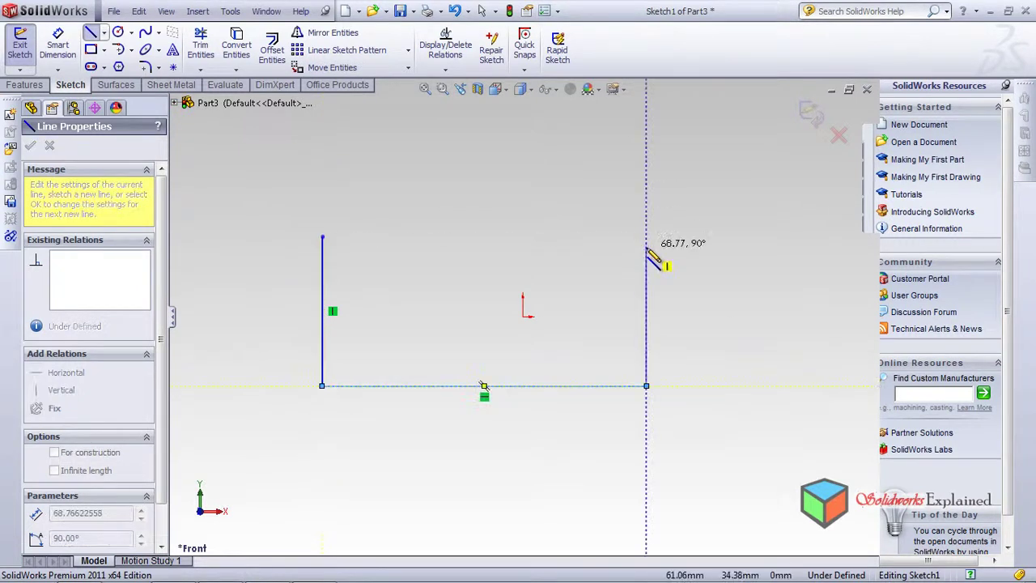
click(646, 237)
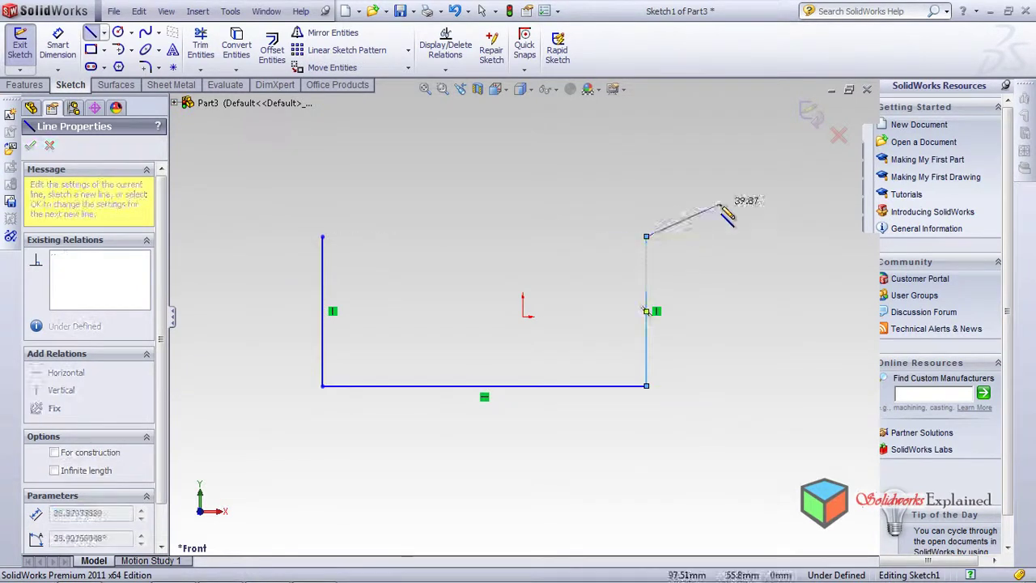
click(814, 110)
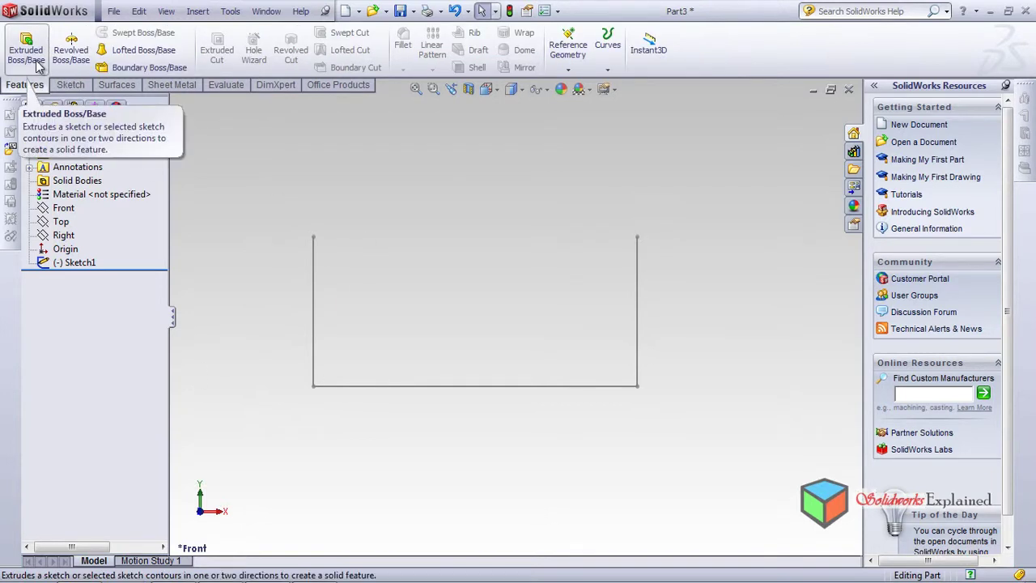
Start the Base Flange/Tab command from the Sheet Metal tools
click(116, 84)
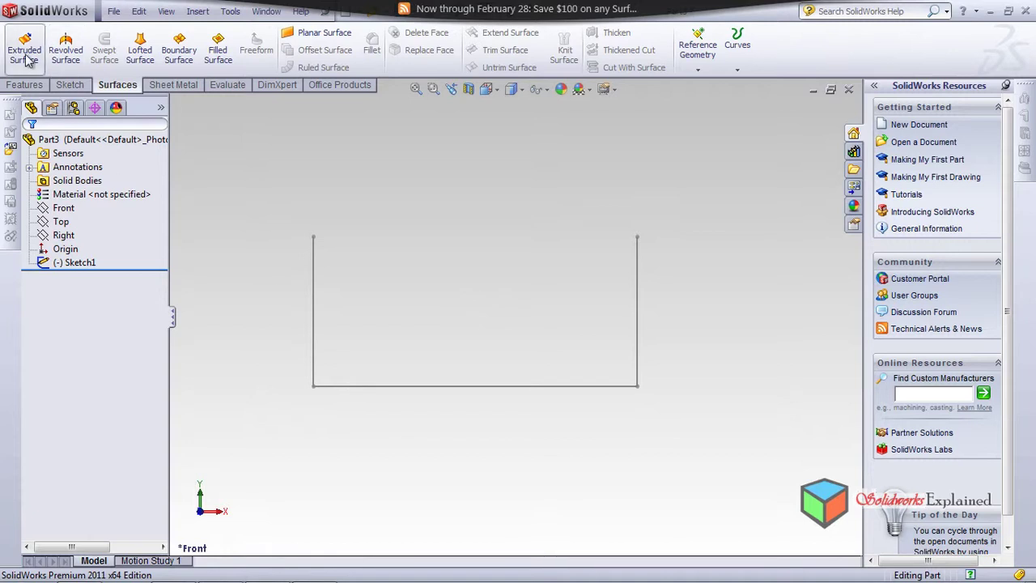
click(19, 85)
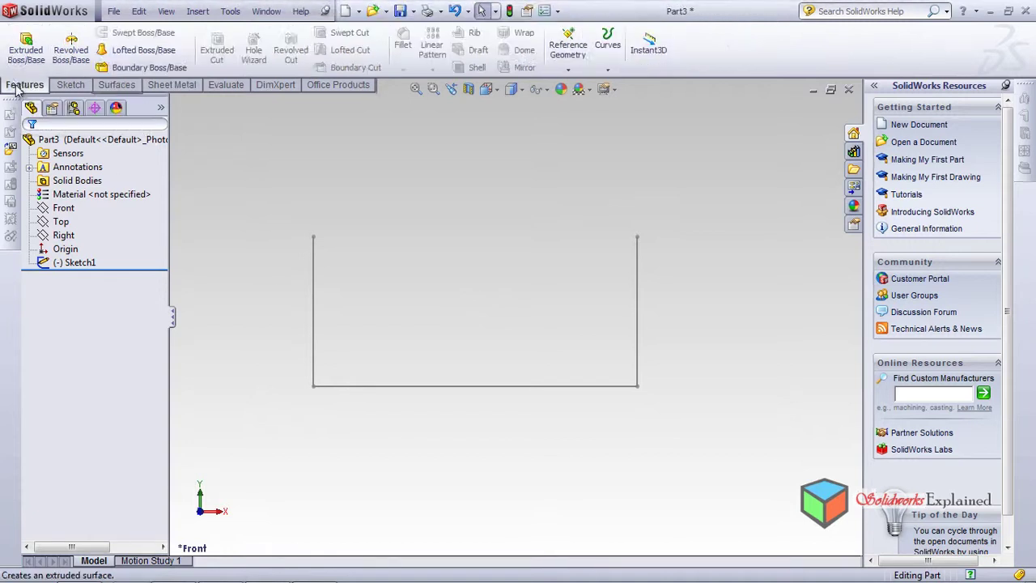
click(173, 85)
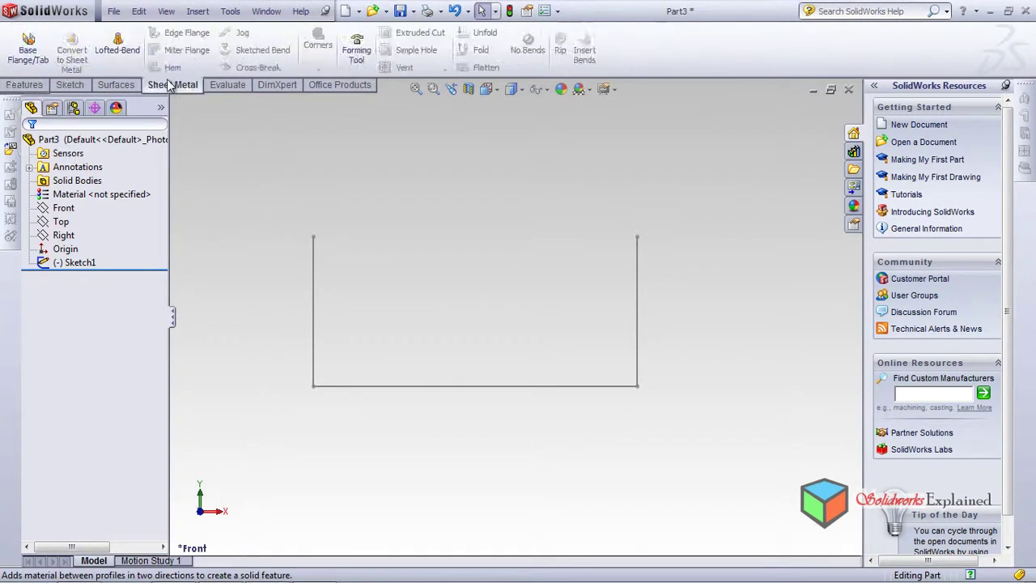
click(24, 65)
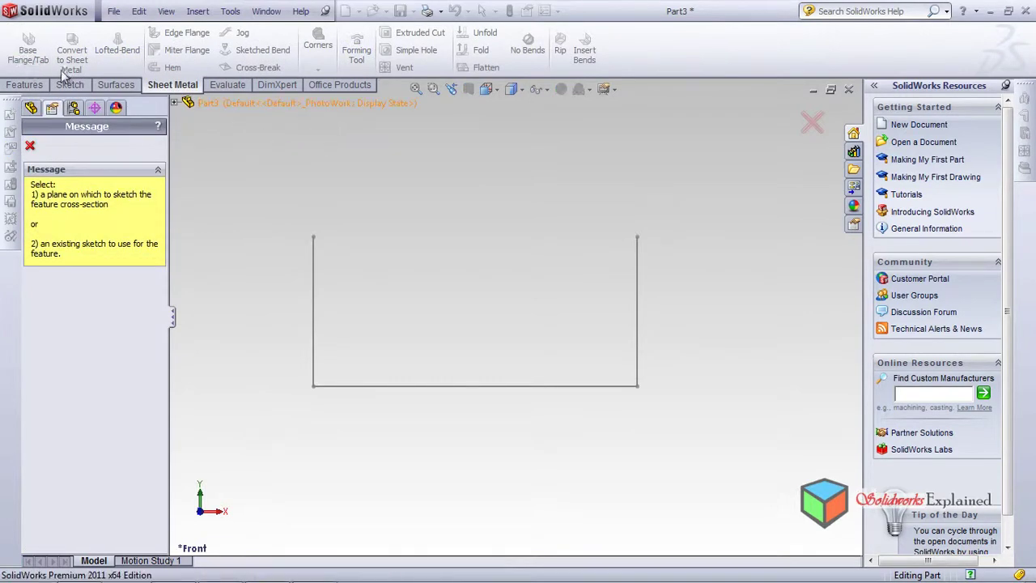
Build the base flange from the U sketch with a Blind depth of 82 mm
click(315, 281)
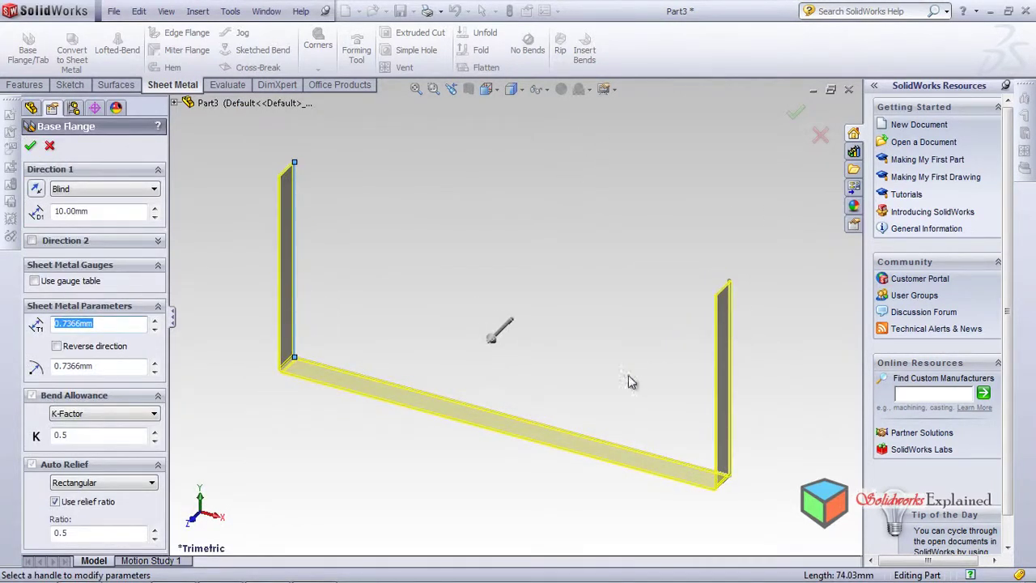
click(498, 331)
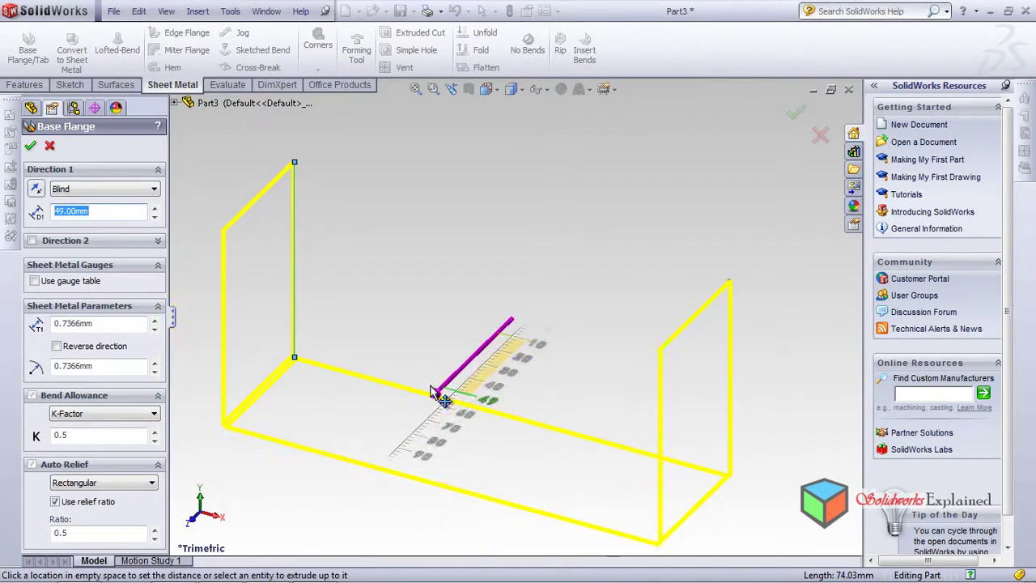
click(395, 433)
scroll(494, 386, up, 4)
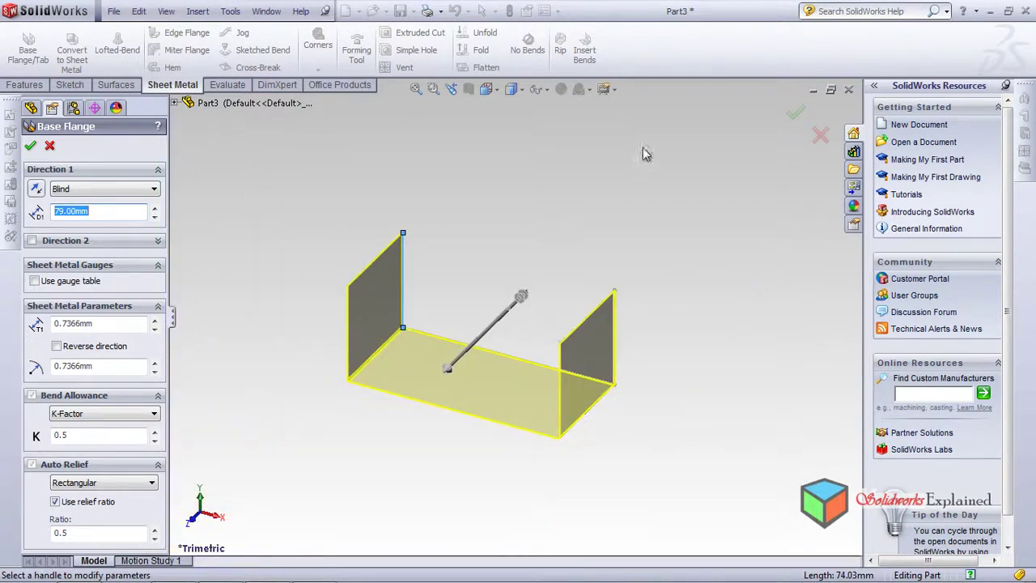
click(140, 193)
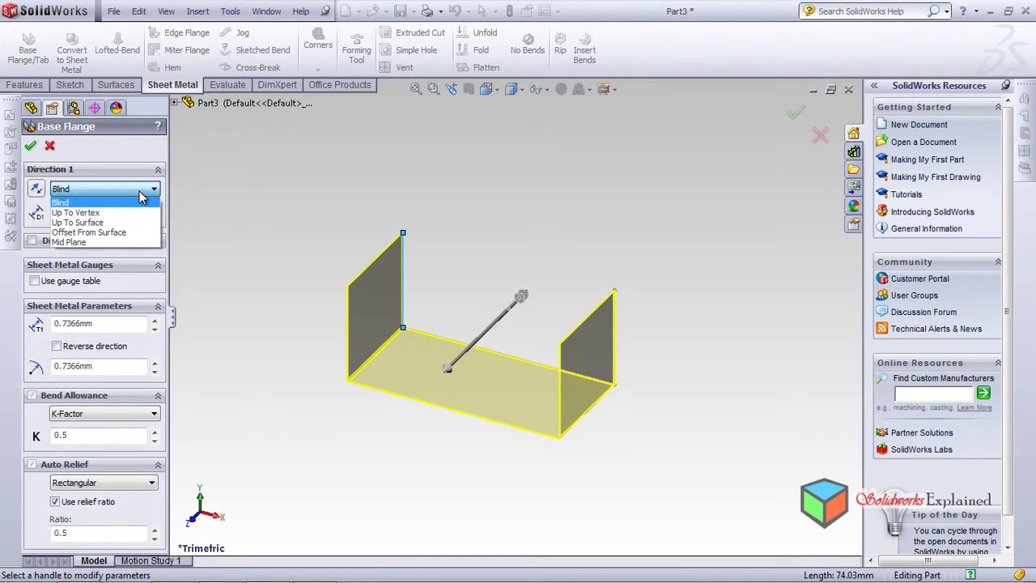
click(141, 201)
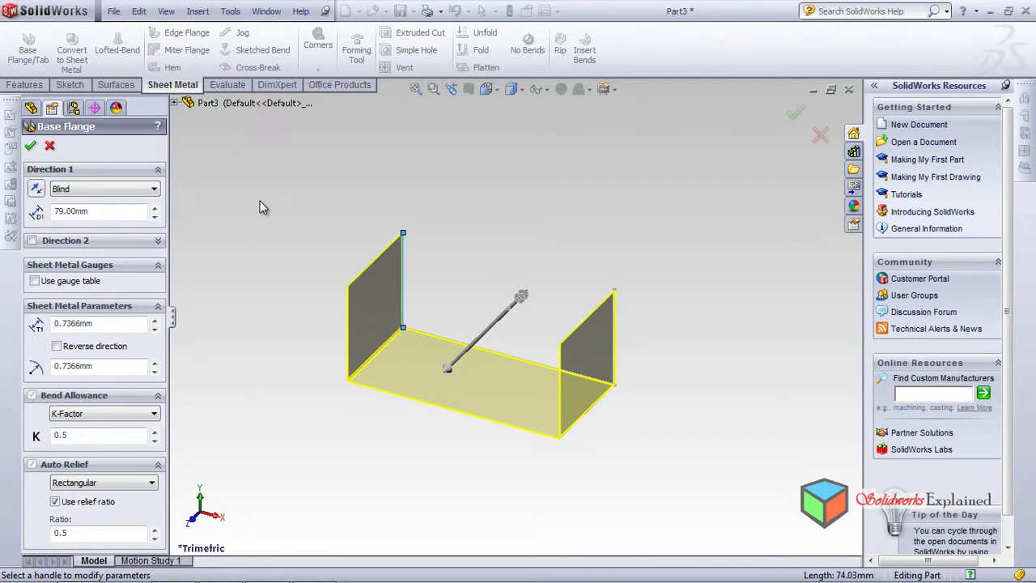
scroll(101, 411, down, 2)
scroll(103, 389, up, 2)
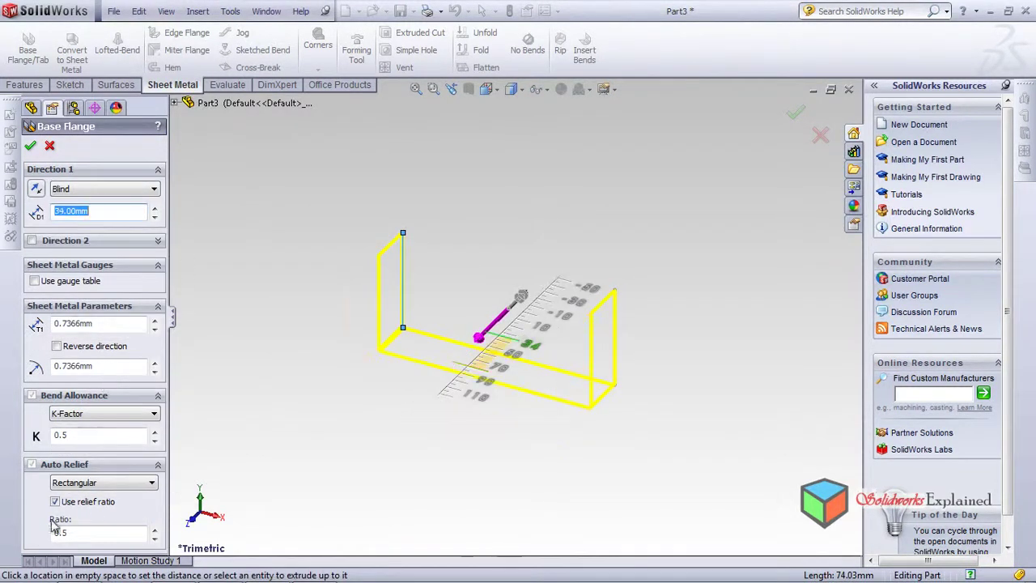
click(229, 495)
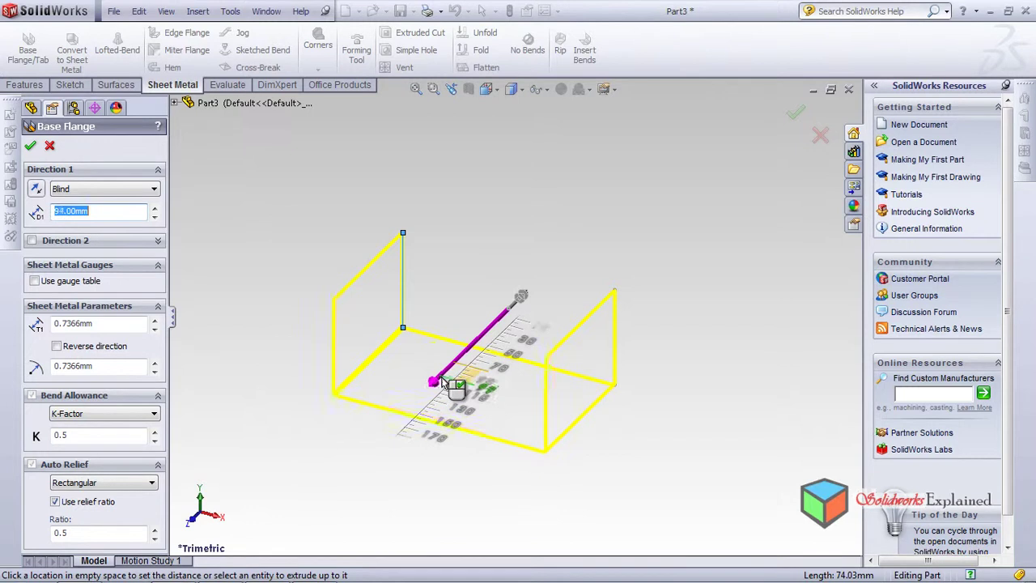
click(450, 369)
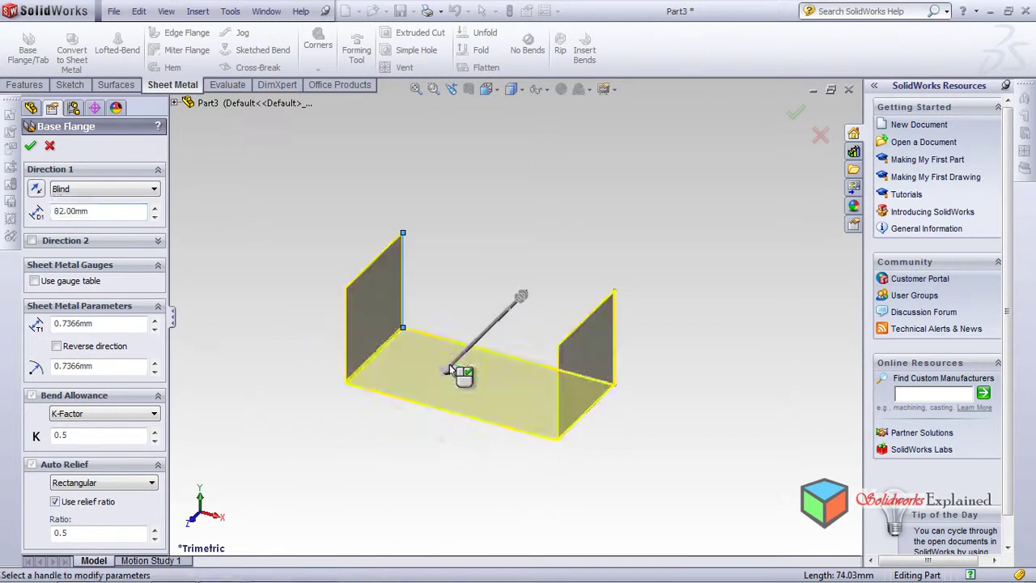
click(31, 148)
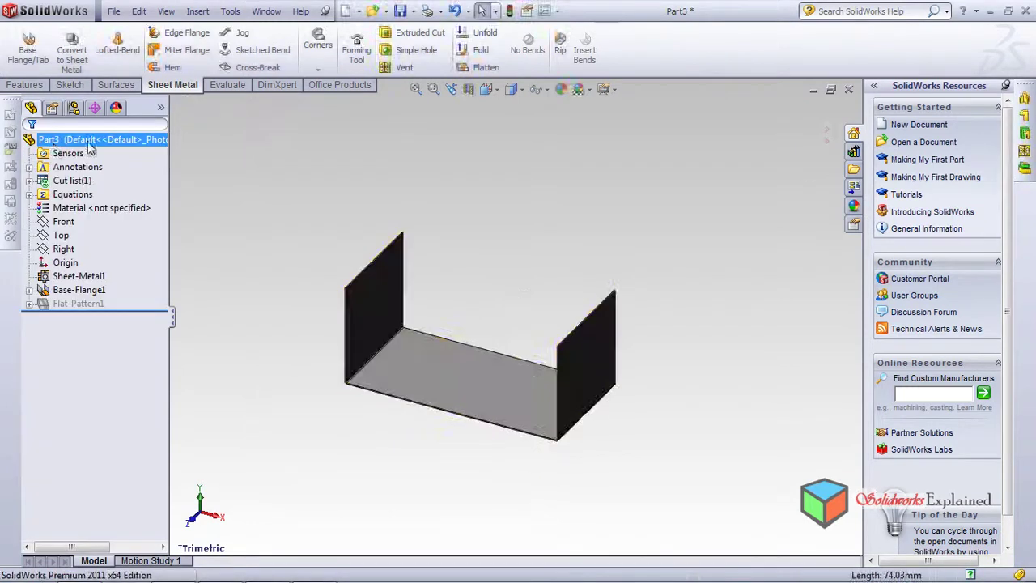
Sketch a 13.81 mm radius circle centred on the front edge of the channel's base face
middle_drag(340, 382, 238, 300)
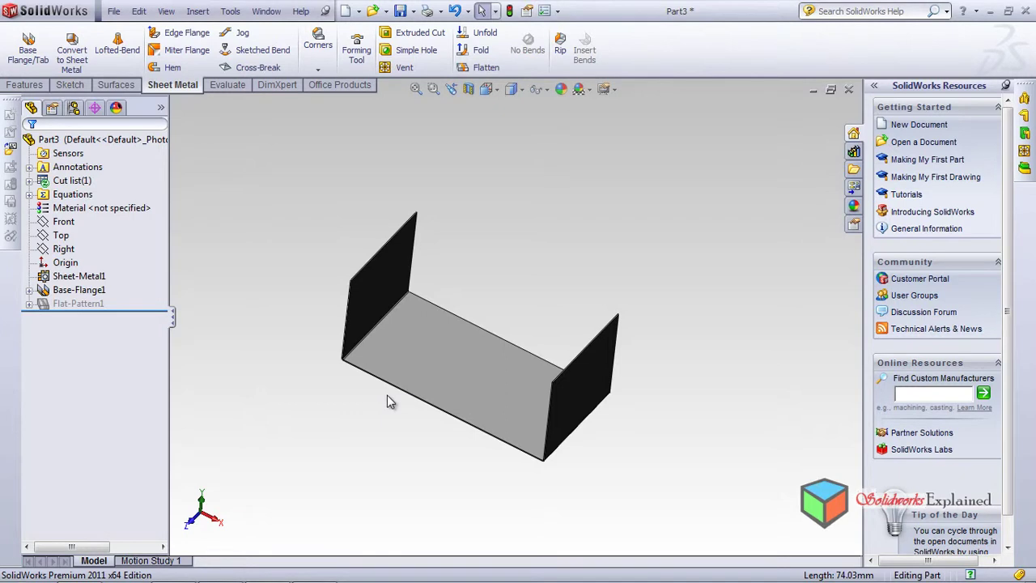
click(449, 385)
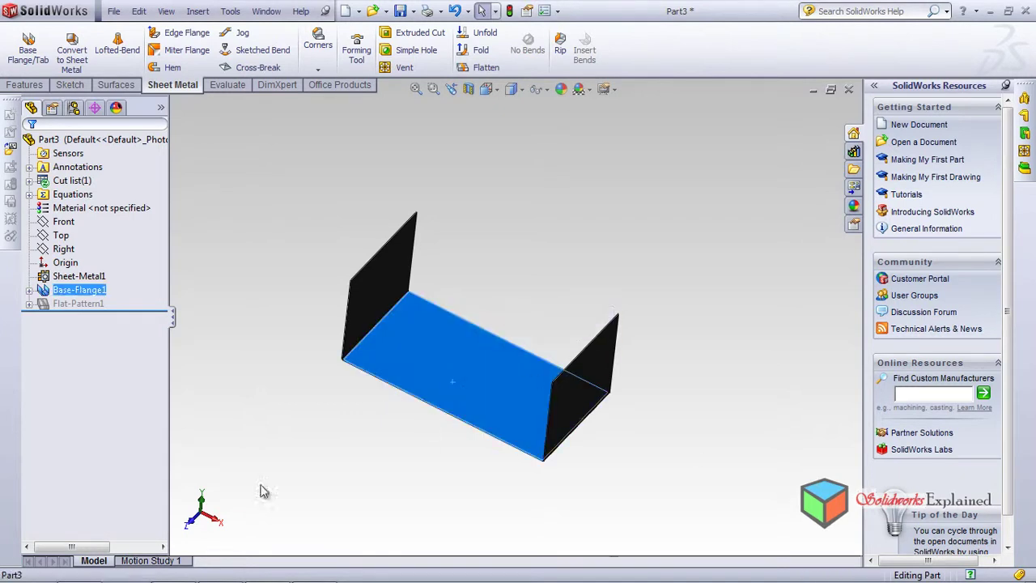
click(70, 85)
click(118, 32)
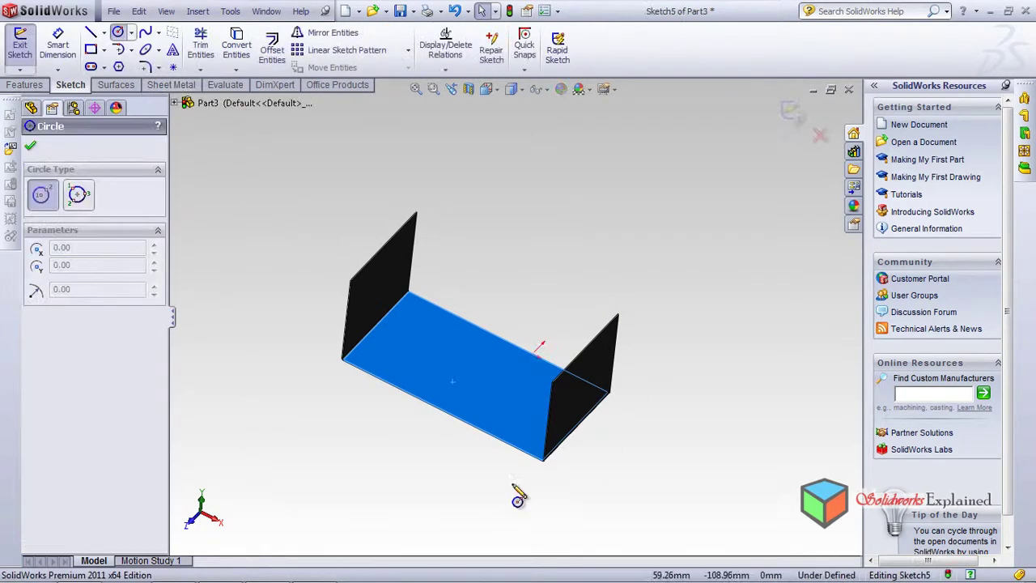
scroll(448, 421, down, 4)
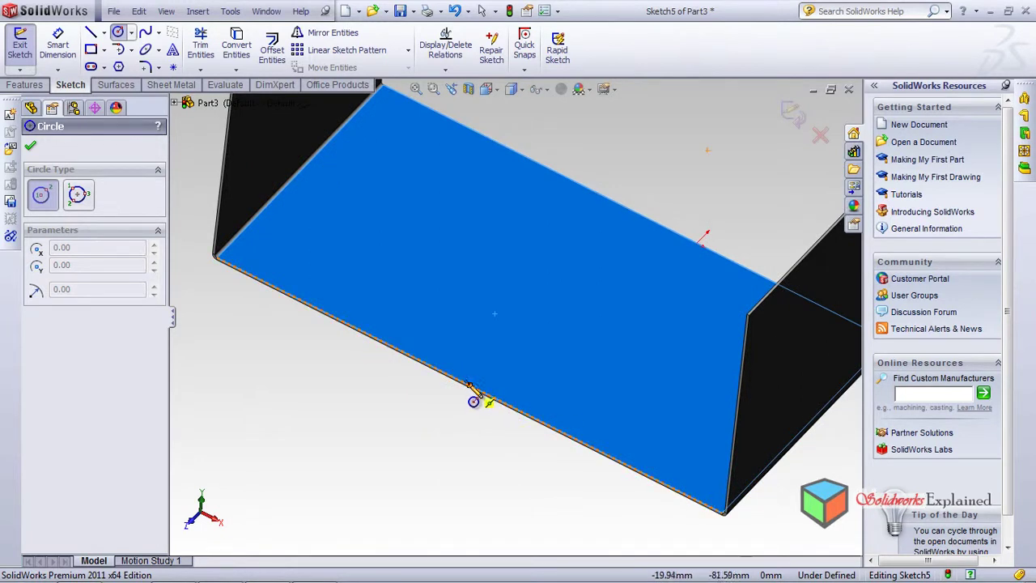
click(468, 383)
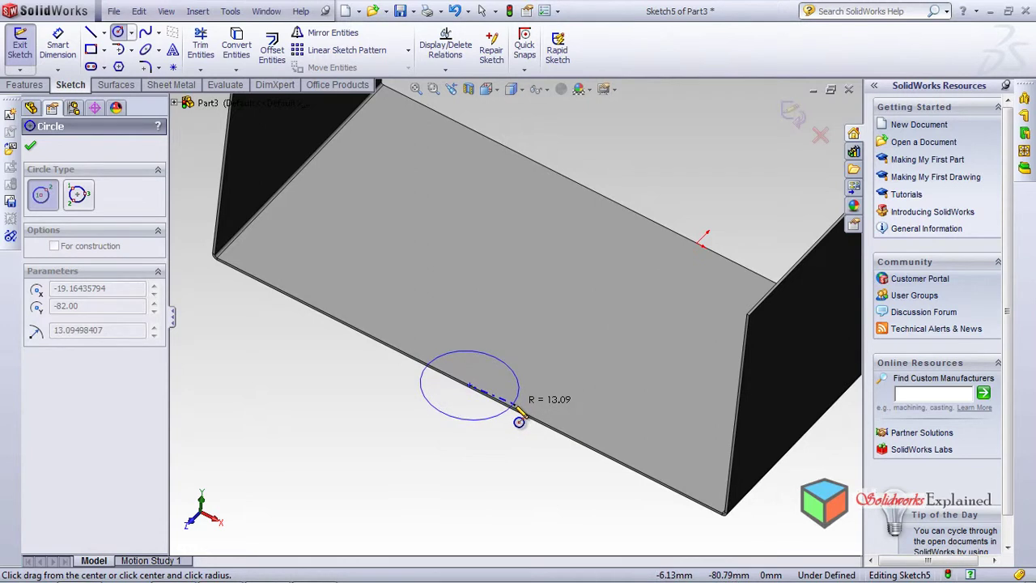
click(519, 425)
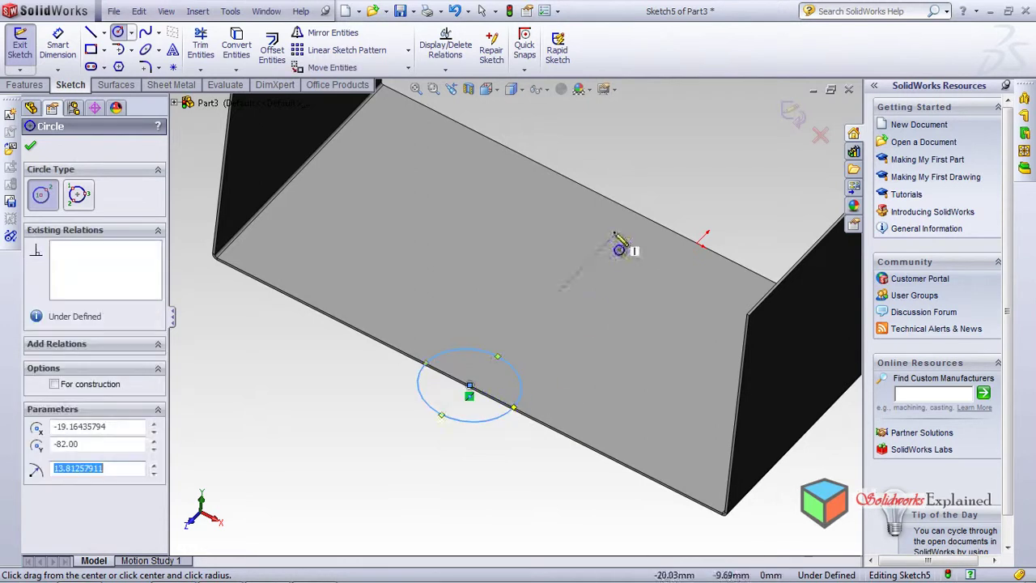
click(31, 149)
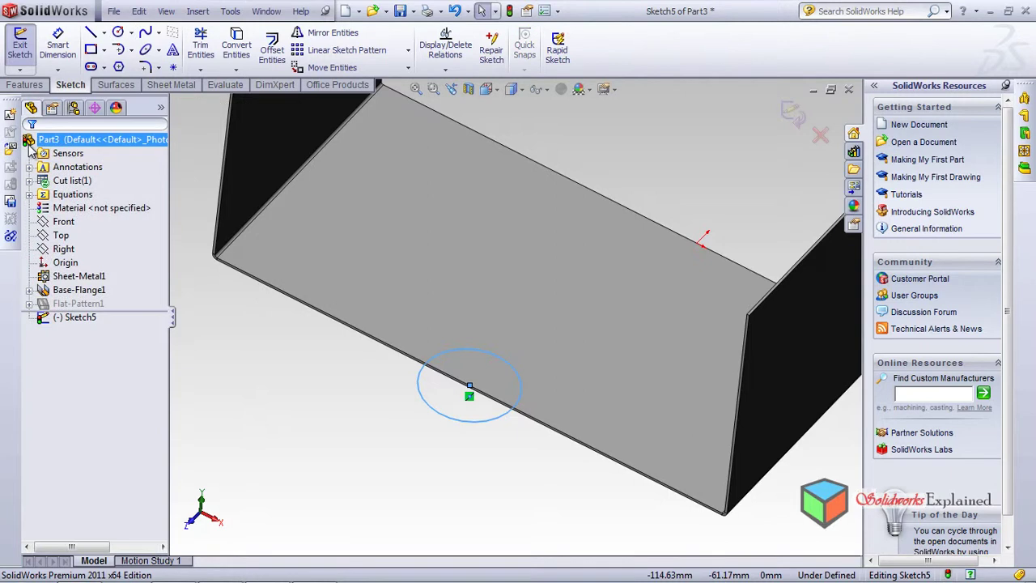
Cut the sketched circle through the base with a Blind extruded cut
click(25, 84)
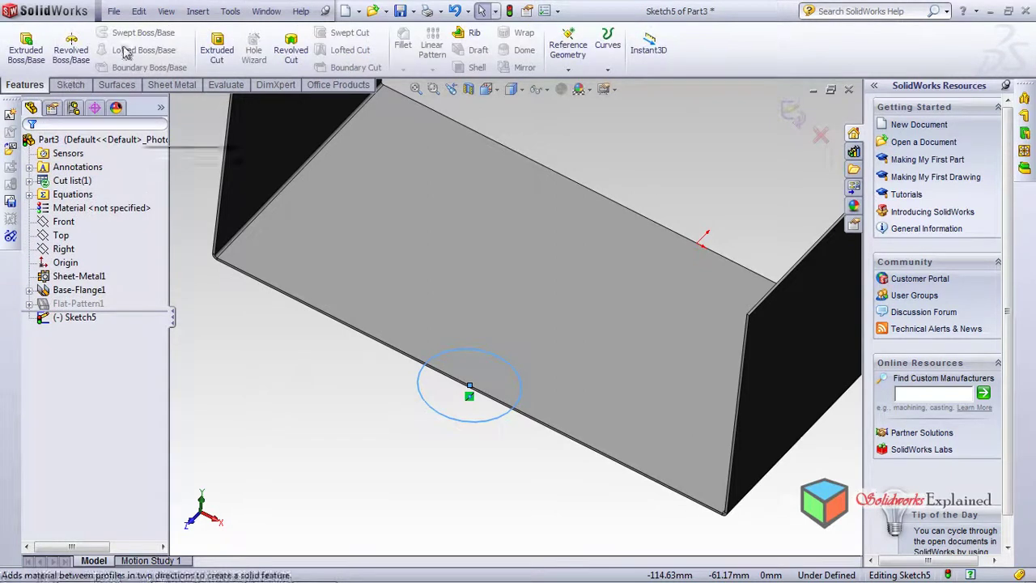
click(218, 57)
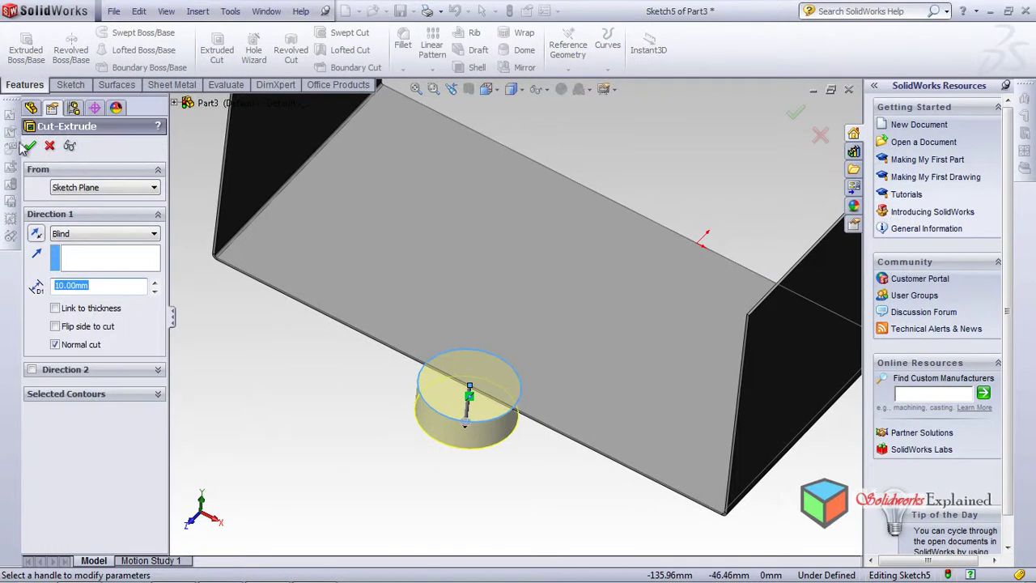
click(30, 147)
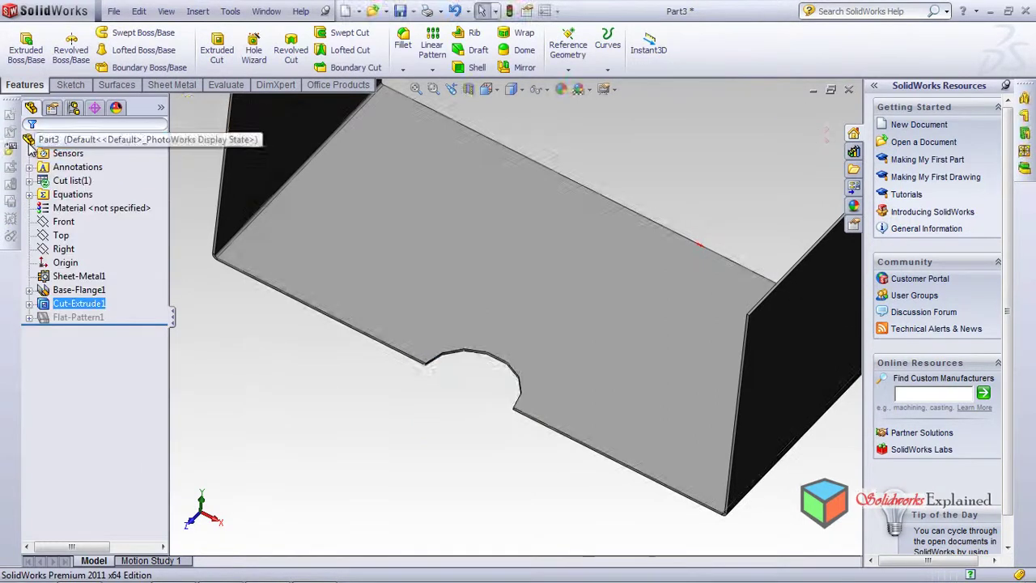
Orbit and zoom around the part to inspect the semicircular notch and both walls
middle_drag(395, 437, 397, 481)
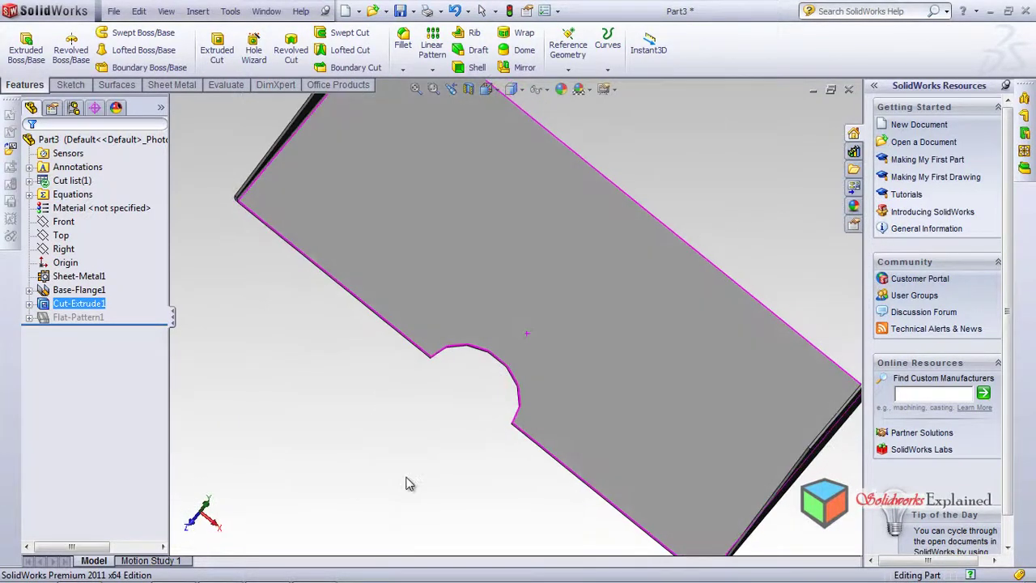
scroll(443, 365, down, 3)
scroll(443, 364, down, 1)
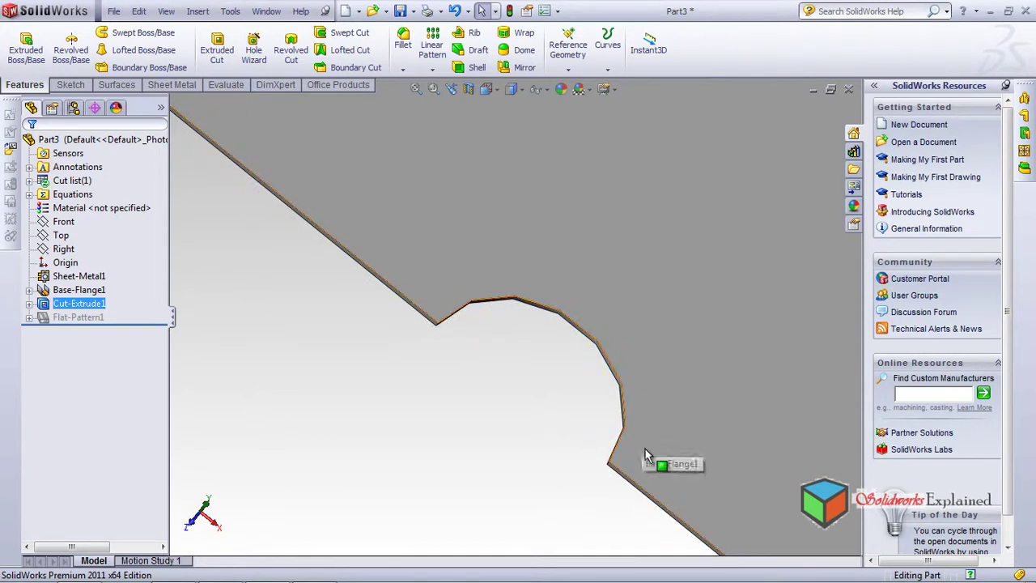
scroll(420, 375, up, 6)
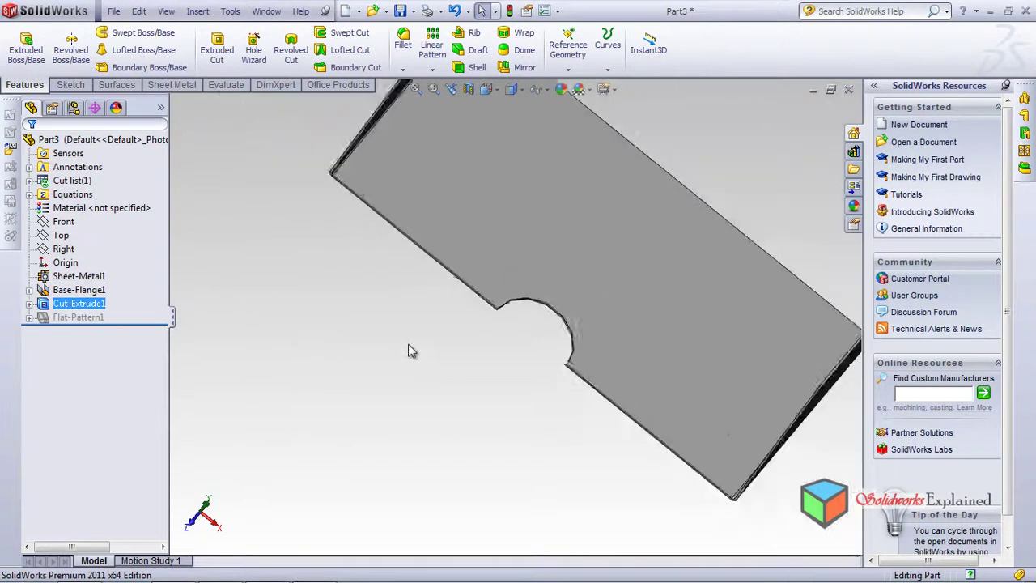
middle_drag(413, 352, 404, 247)
scroll(335, 305, down, 3)
scroll(340, 296, up, 5)
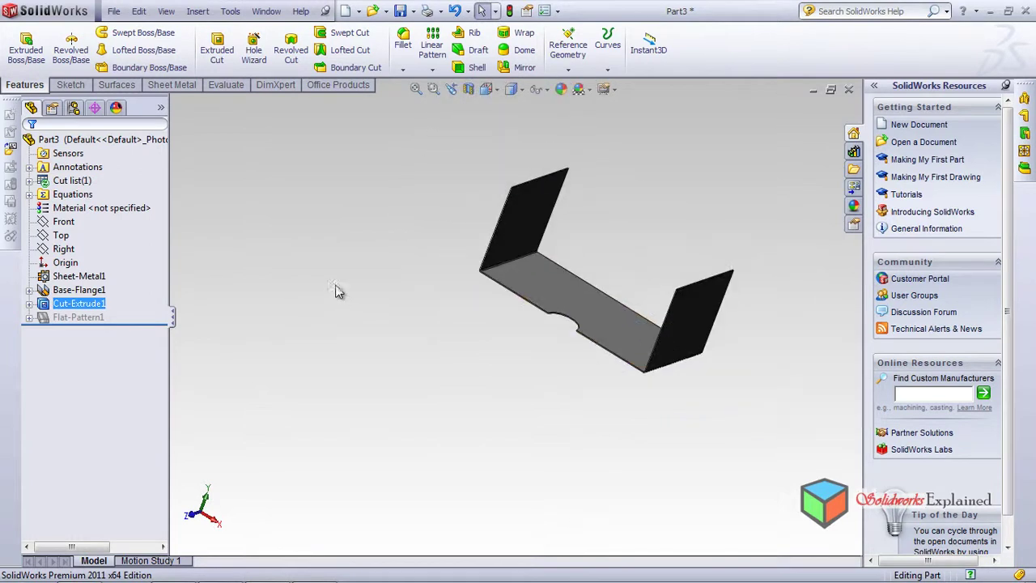
scroll(434, 128, down, 4)
scroll(351, 223, up, 2)
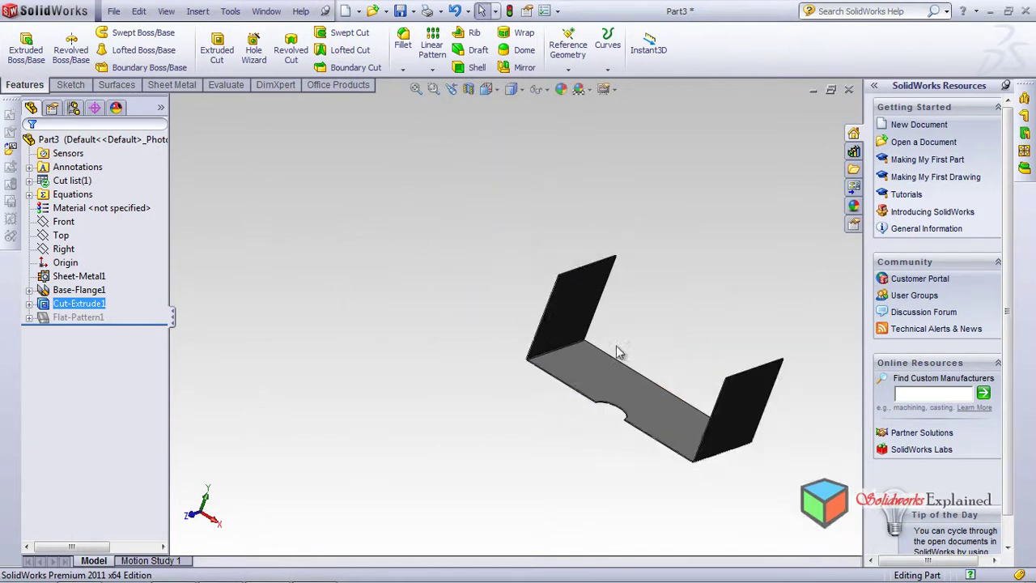
middle_drag(809, 427, 760, 366)
middle_drag(515, 298, 531, 322)
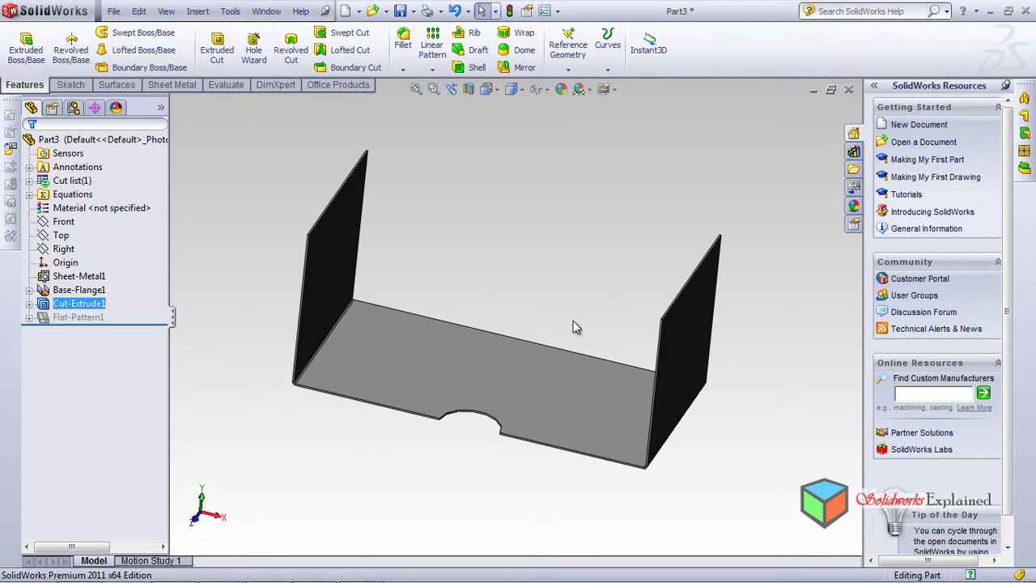
click(175, 84)
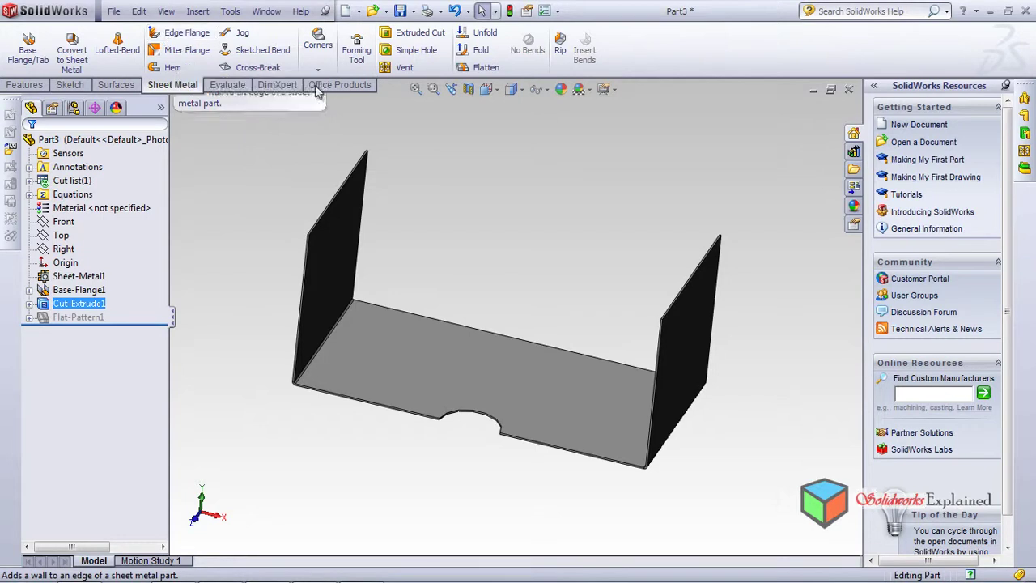
Start a Miter Flange and zoom in toward the left wall's top corner edge
key(ctrl+Right)
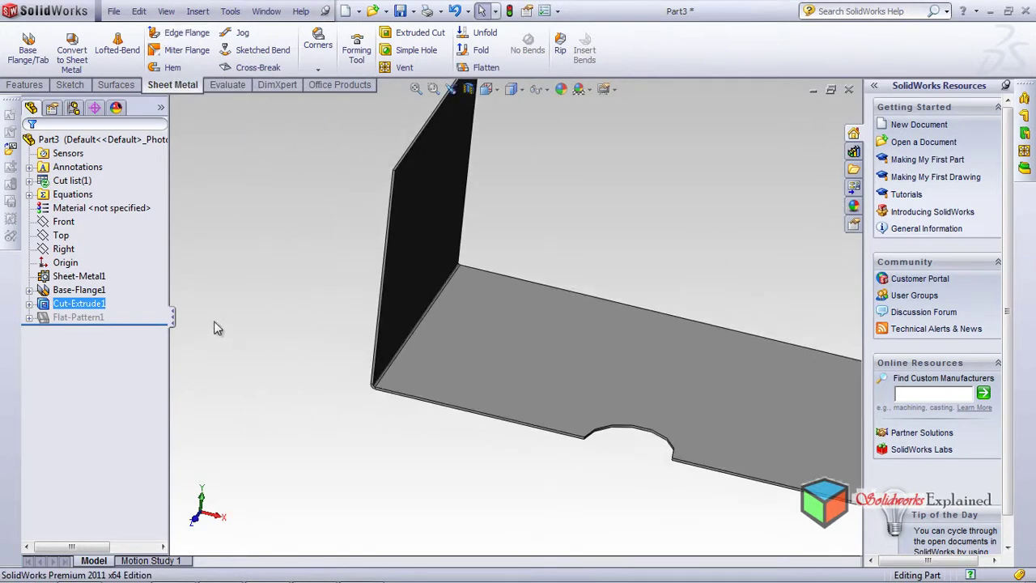
key(z)
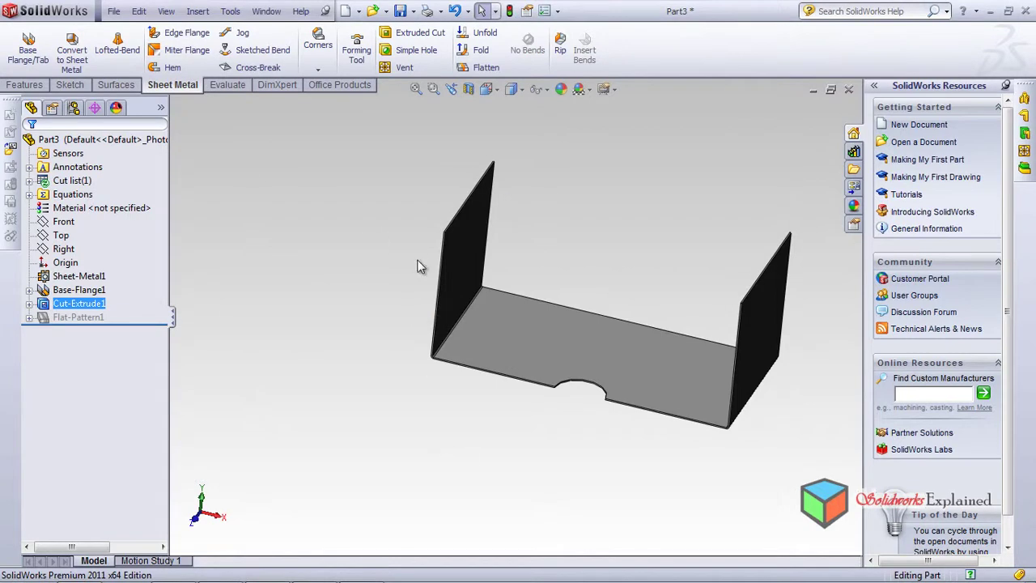
click(177, 51)
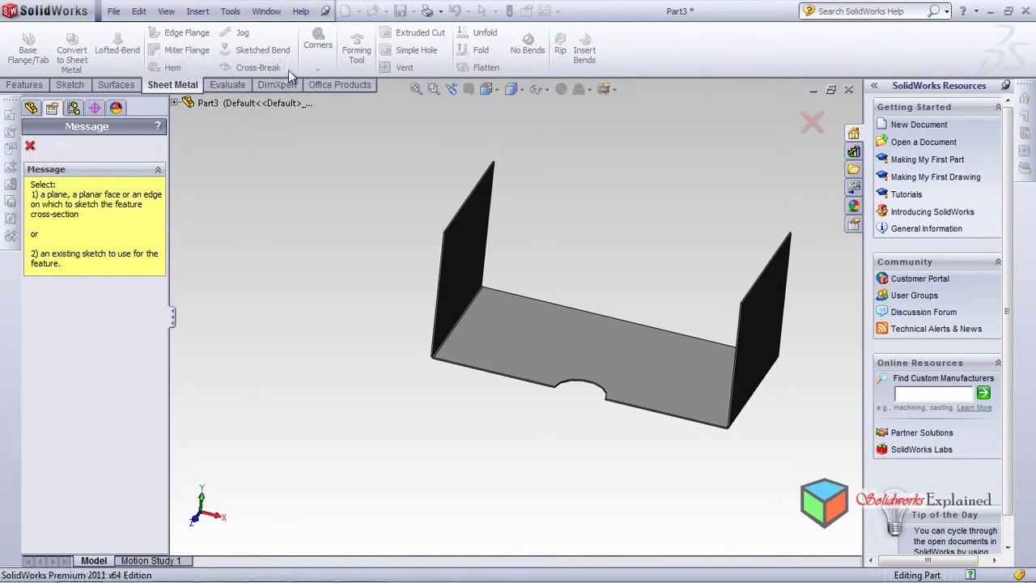
scroll(487, 234, down, 3)
scroll(413, 267, down, 5)
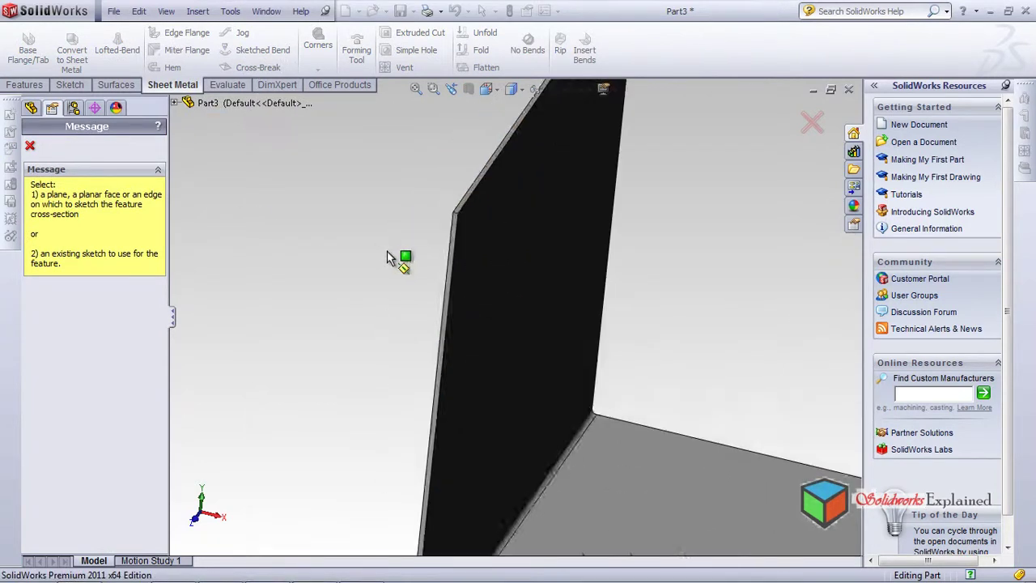
scroll(493, 239, down, 2)
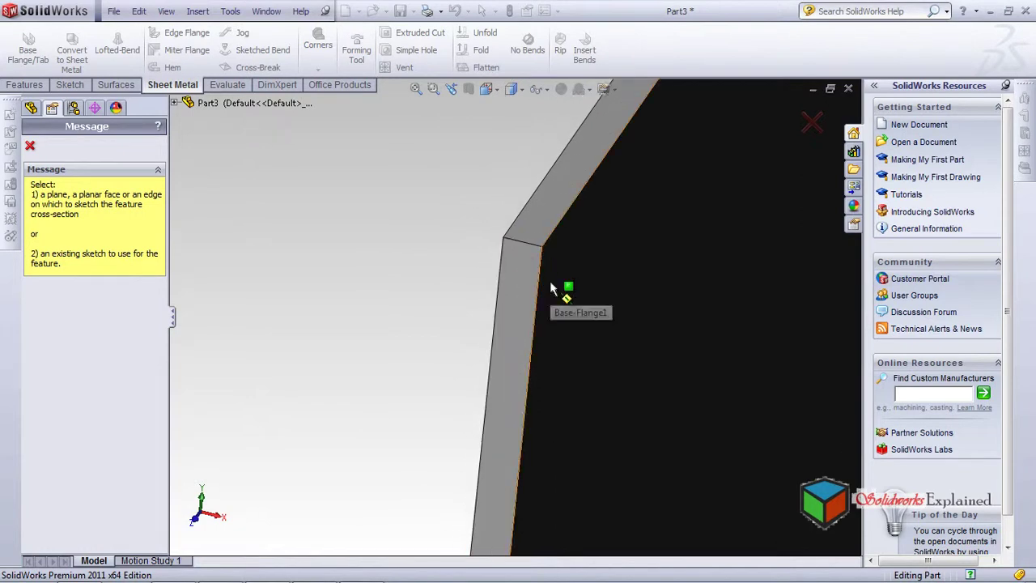
click(542, 278)
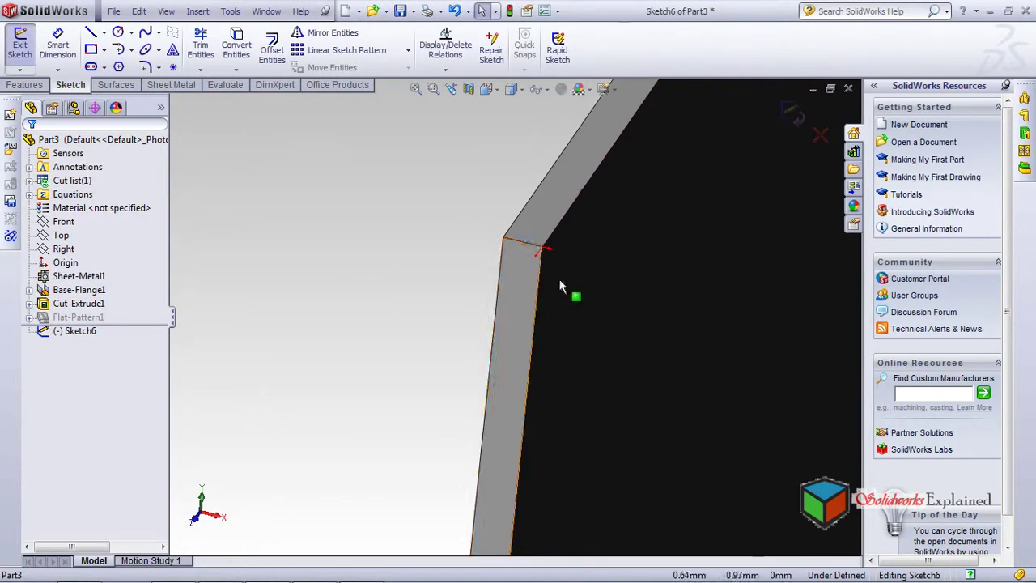
scroll(559, 279, up, 6)
scroll(590, 280, up, 4)
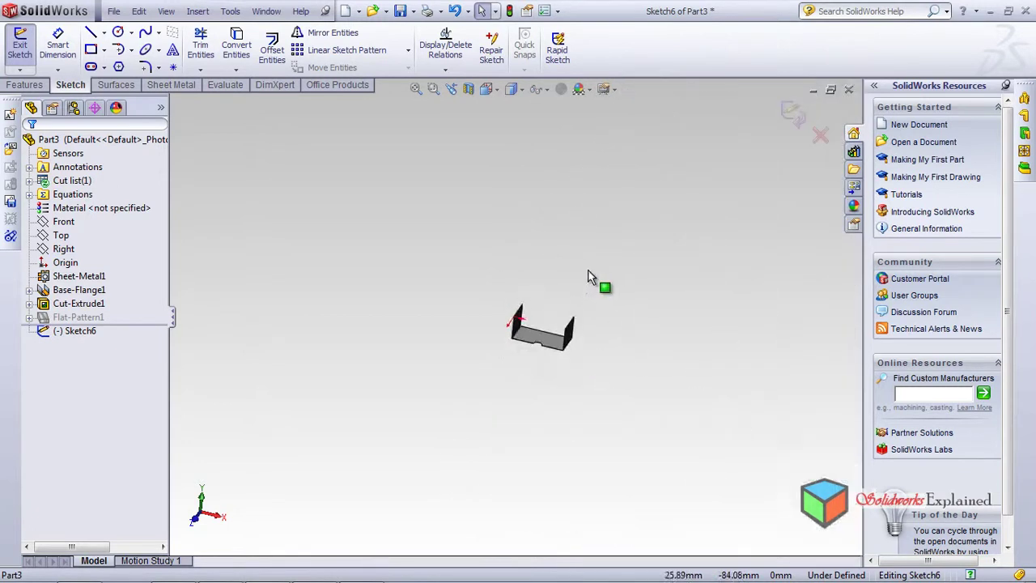
scroll(538, 327, down, 6)
middle_drag(505, 265, 462, 326)
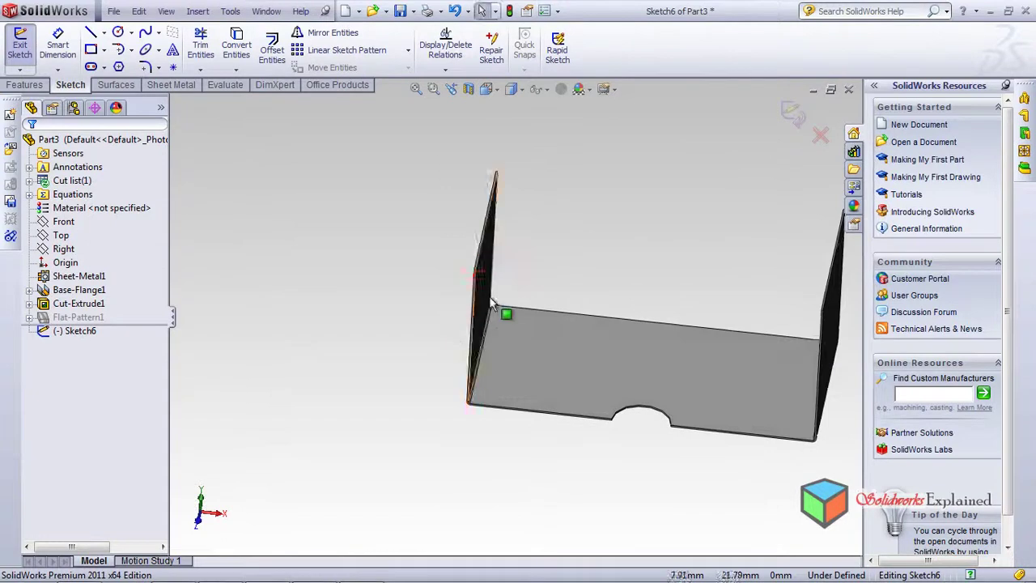
scroll(465, 336, down, 4)
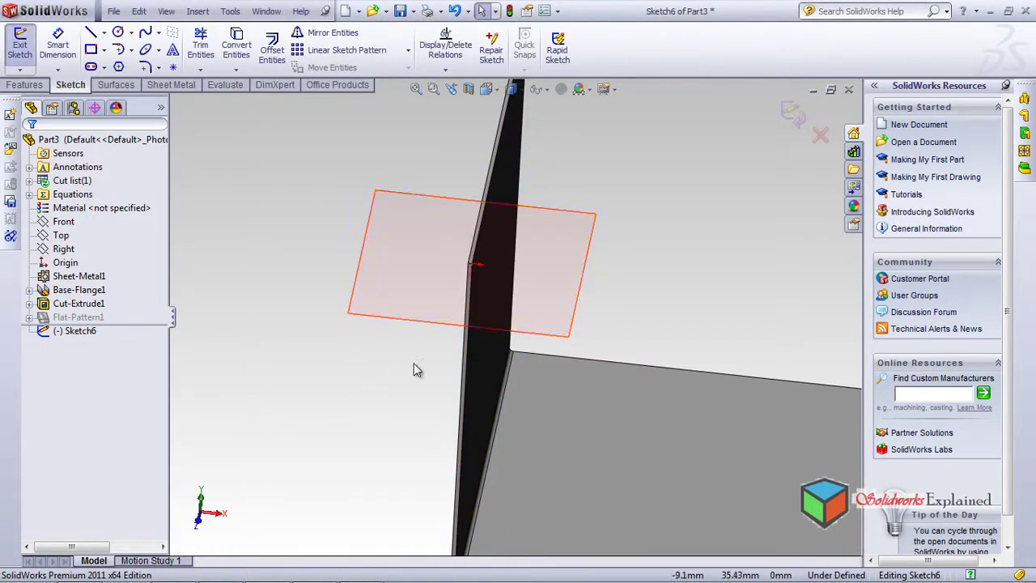
scroll(353, 356, up, 5)
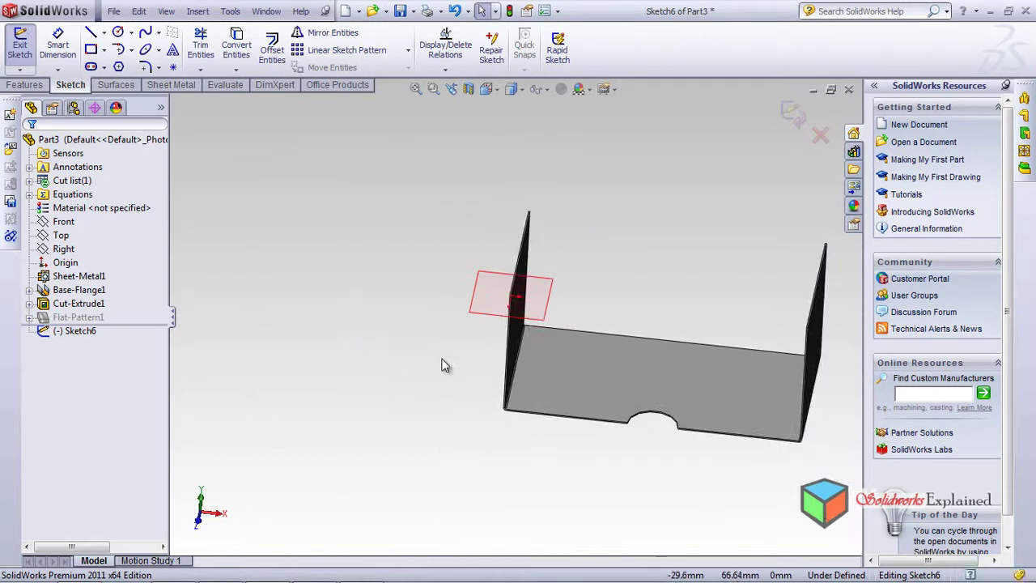
middle_drag(445, 364, 418, 430)
mouse_move(434, 415)
middle_down()
mouse_move(442, 227)
mouse_move(474, 99)
mouse_move(478, 458)
mouse_move(478, 449)
middle_up()
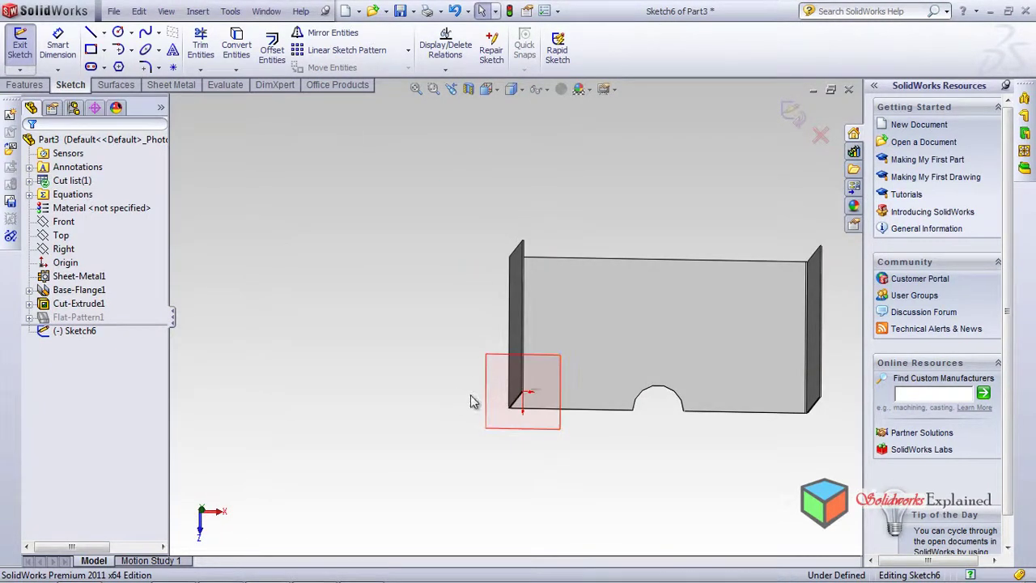
mouse_move(536, 377)
middle_down()
mouse_move(472, 351)
mouse_move(461, 373)
mouse_move(484, 359)
mouse_move(470, 366)
mouse_move(488, 219)
mouse_move(428, 332)
mouse_move(423, 250)
middle_up()
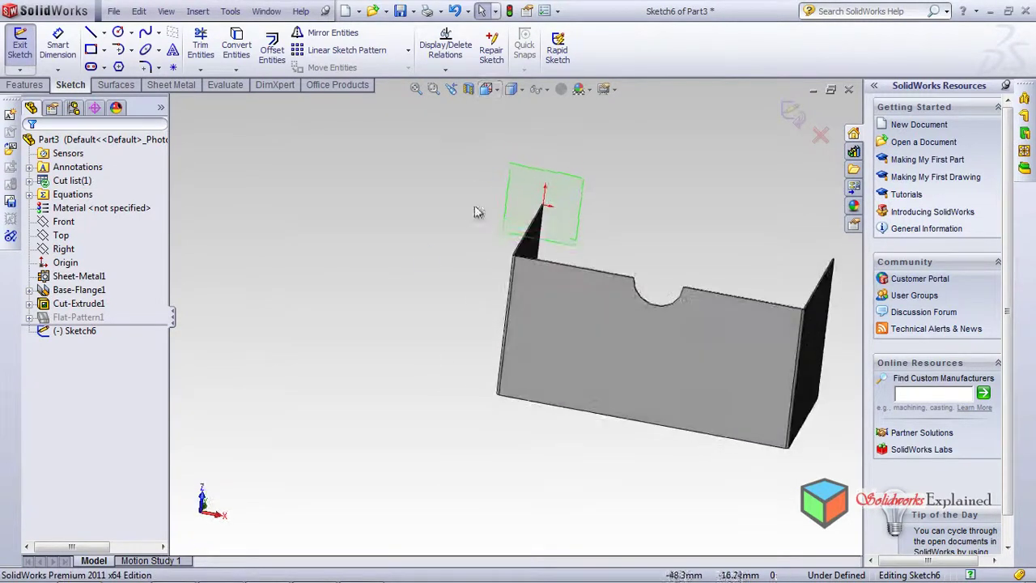
Switch the view orientation to Bottom, passing through Top first
click(497, 89)
click(510, 90)
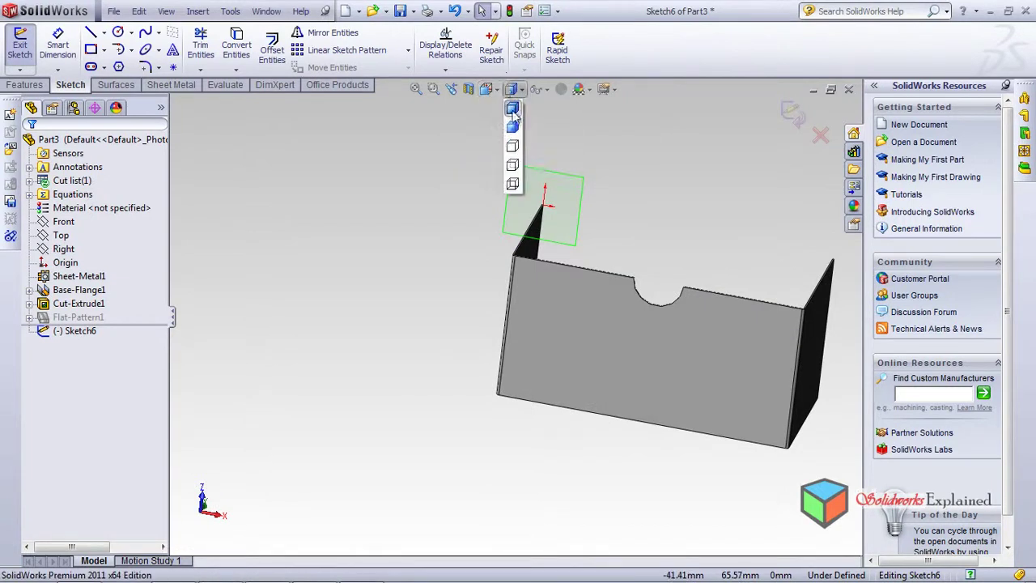
click(486, 89)
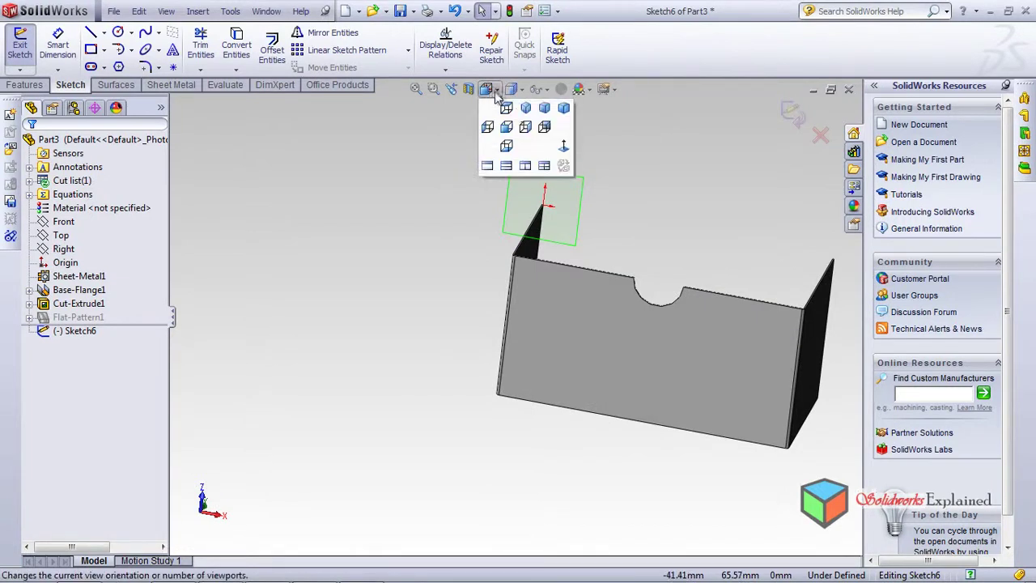
click(525, 130)
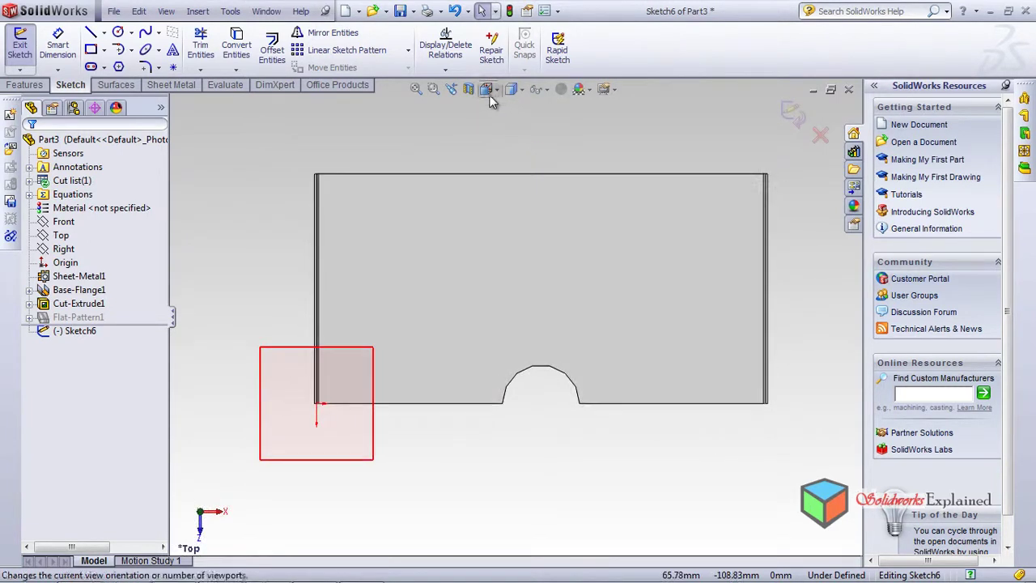
click(486, 89)
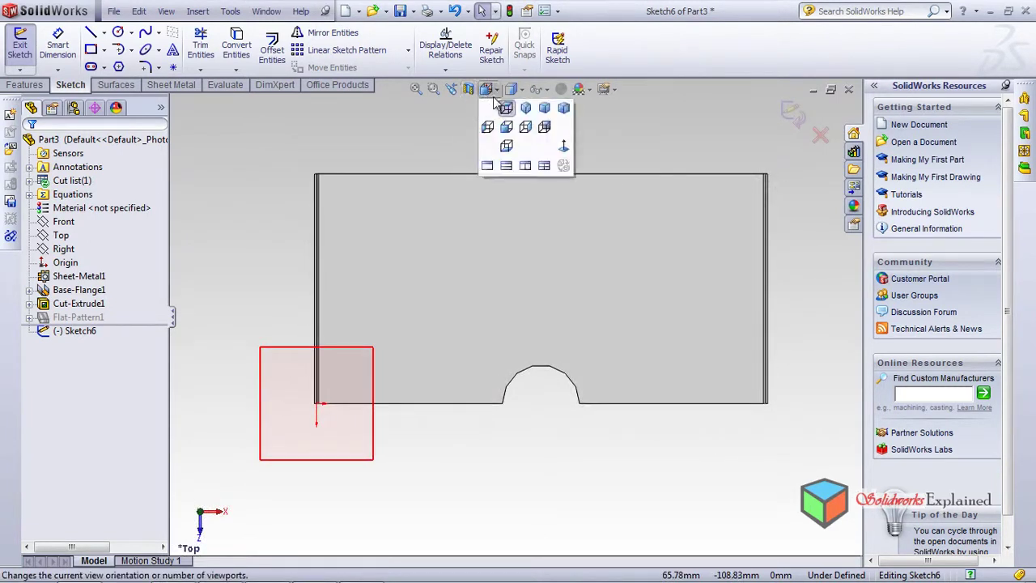
click(506, 145)
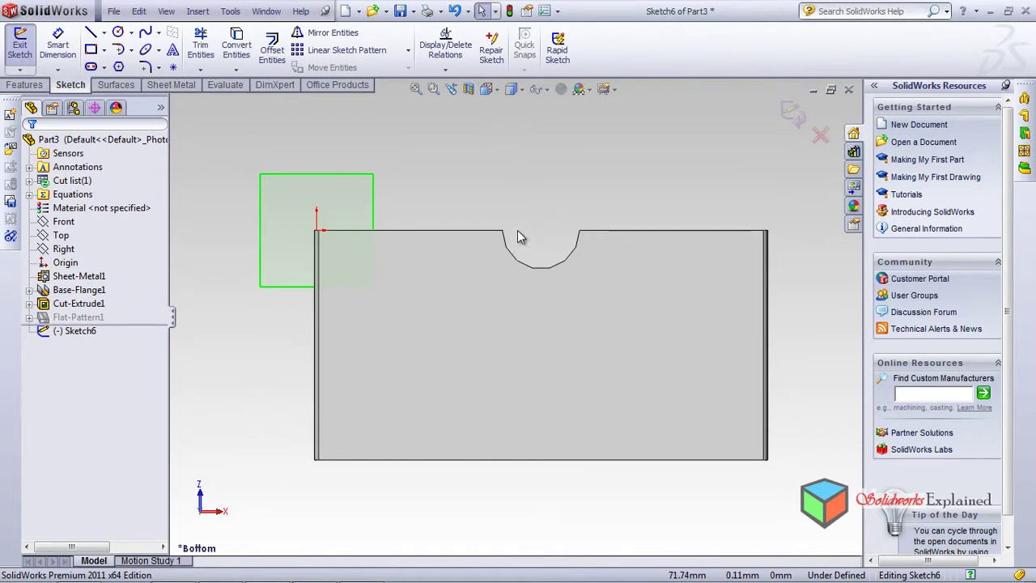
Zoom in on the wall's top-left corner, restoring the Bottom view after a tilt
scroll(234, 229, down, 5)
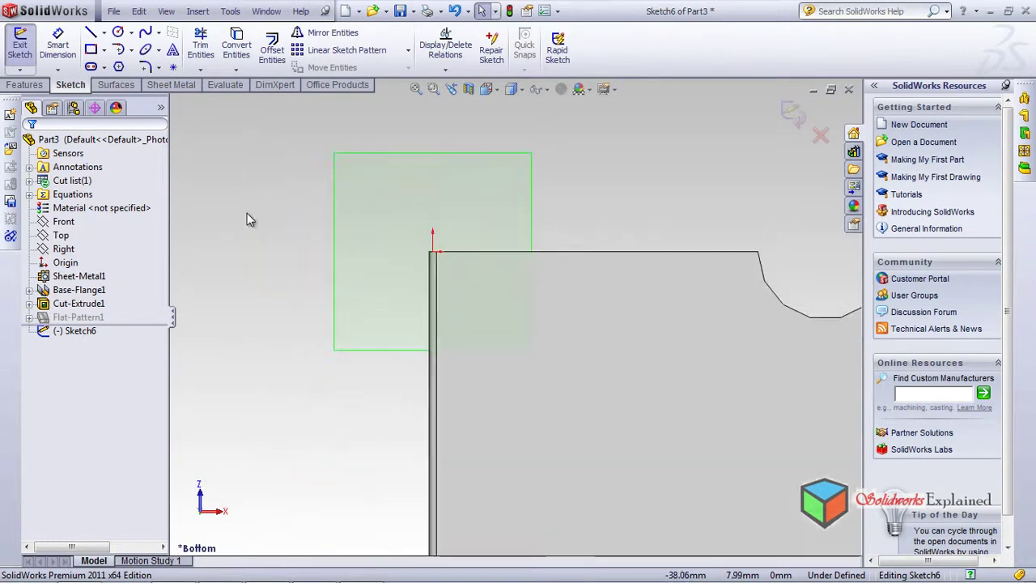
mouse_move(527, 240)
middle_down()
mouse_move(527, 300)
mouse_move(537, 234)
middle_up()
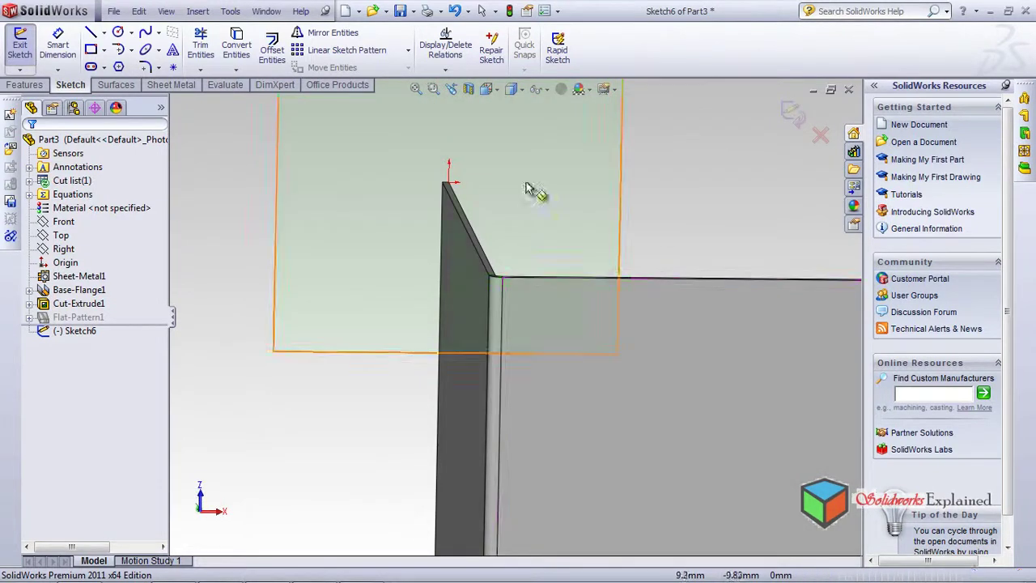
click(490, 89)
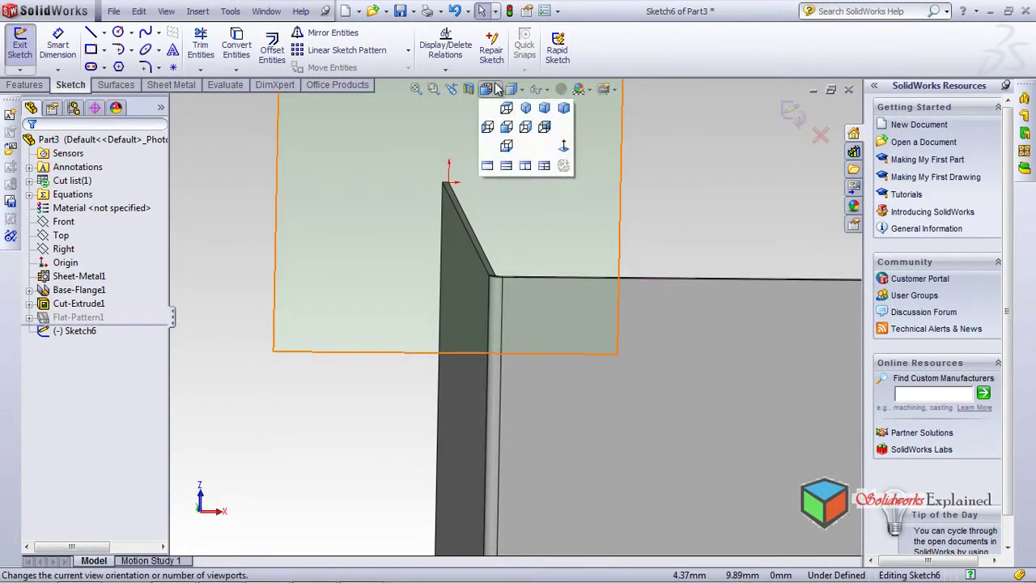
click(505, 146)
scroll(370, 197, down, 4)
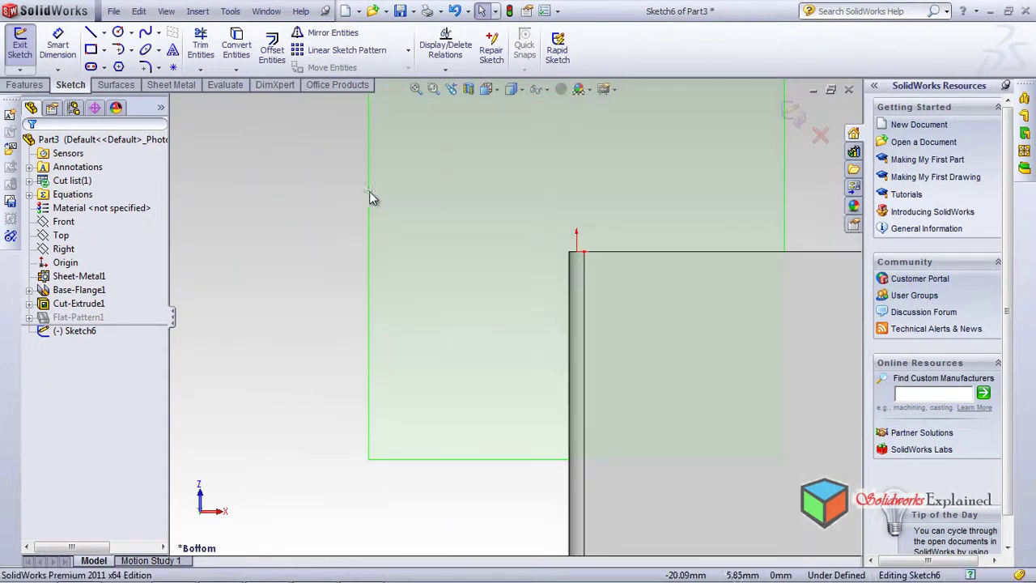
scroll(567, 283, up, 2)
scroll(701, 358, down, 2)
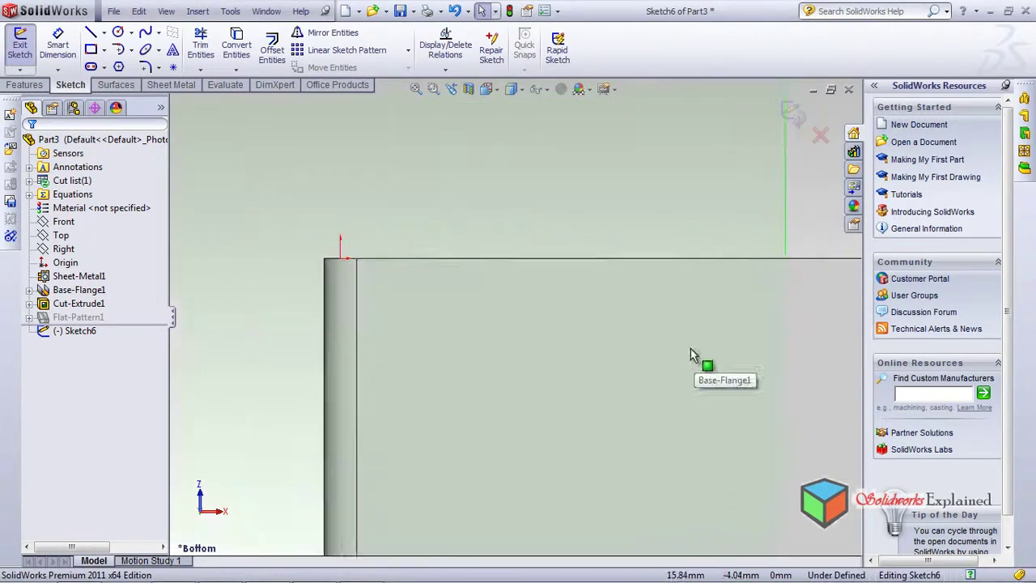
Draw a horizontal line from the wall's top-left corner along its top edge
click(91, 33)
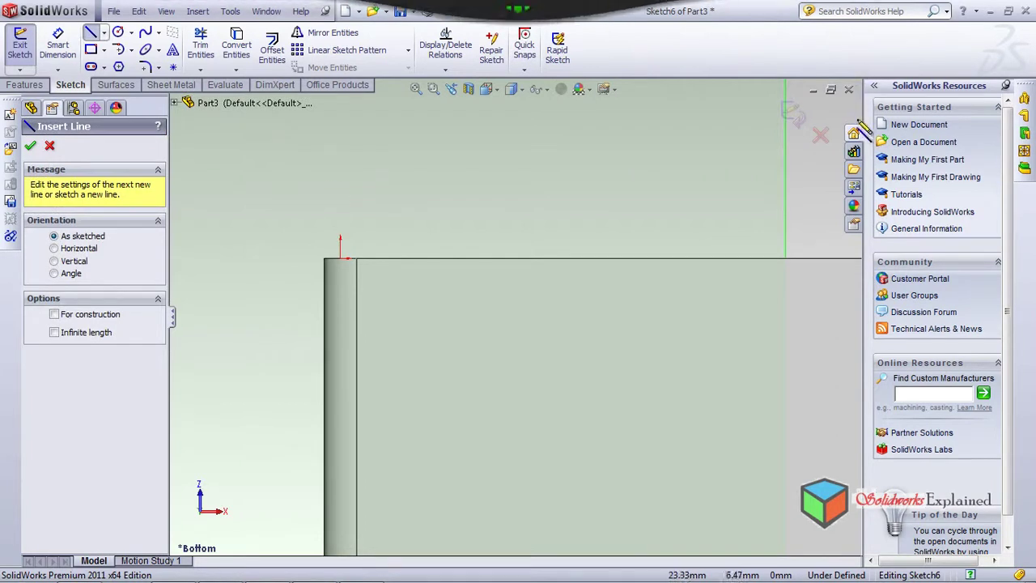
click(340, 259)
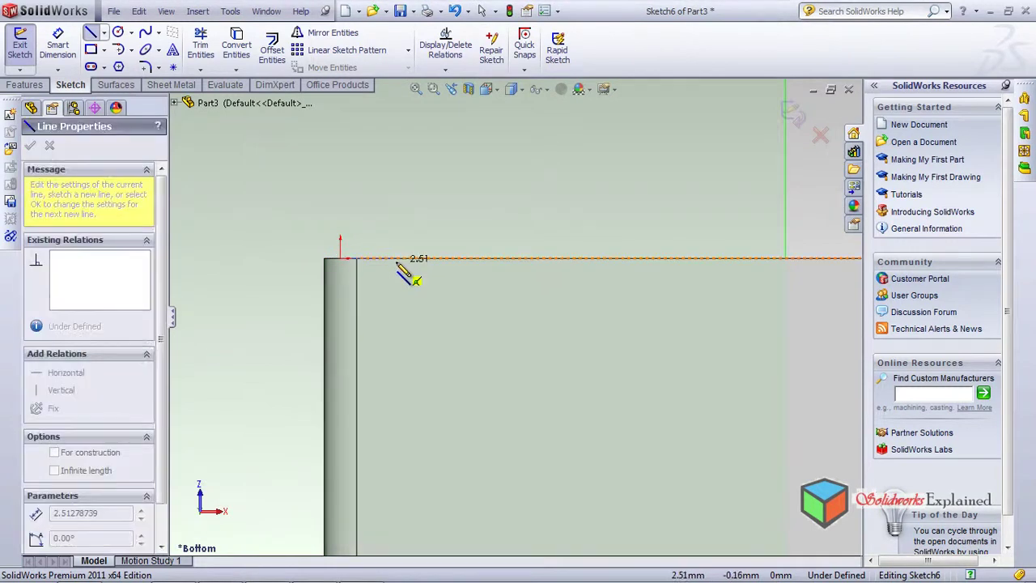
click(497, 259)
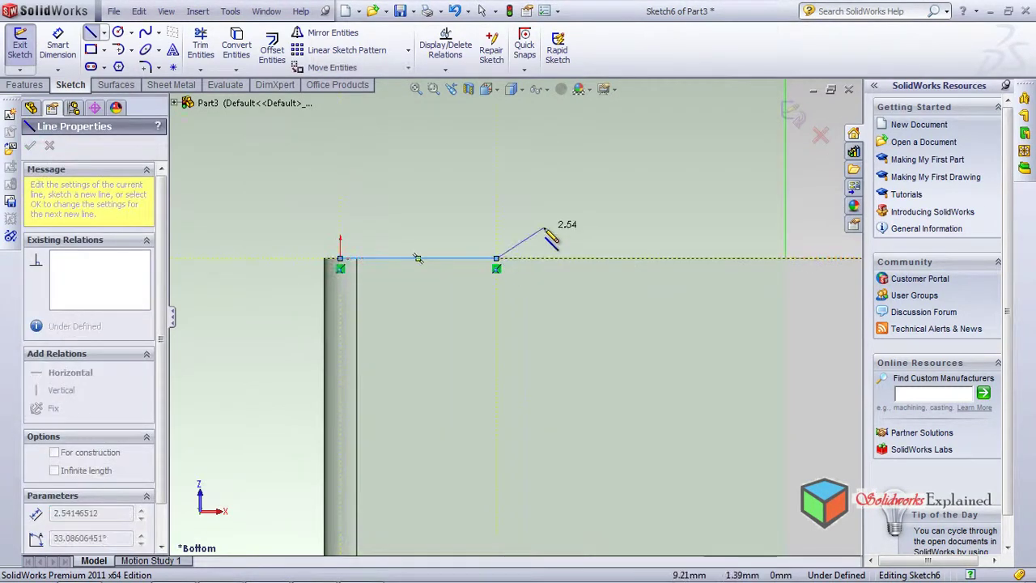
Add a tangent arc curving upward from the line's end, then a straight line from the arc's end
click(132, 50)
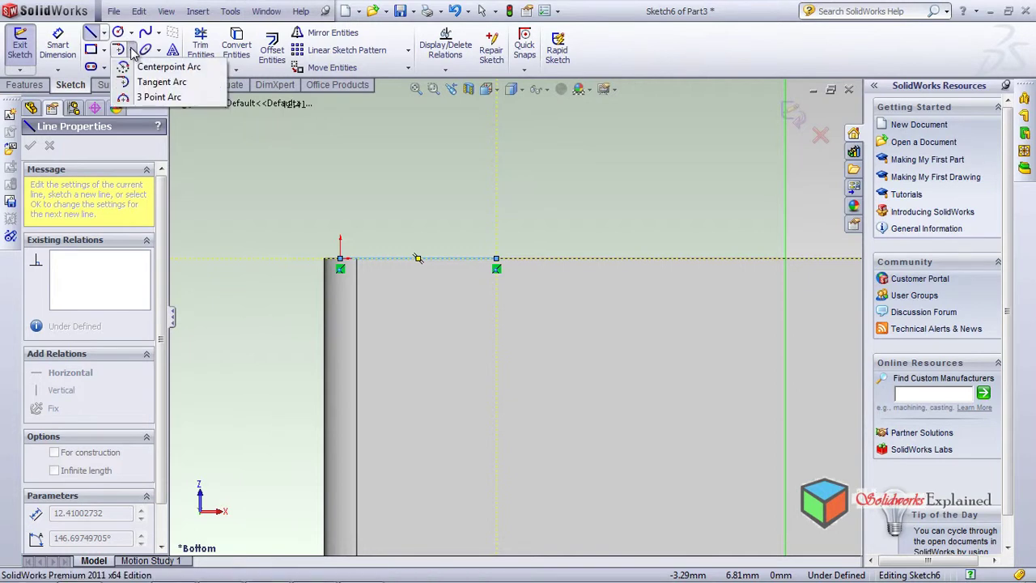
click(160, 85)
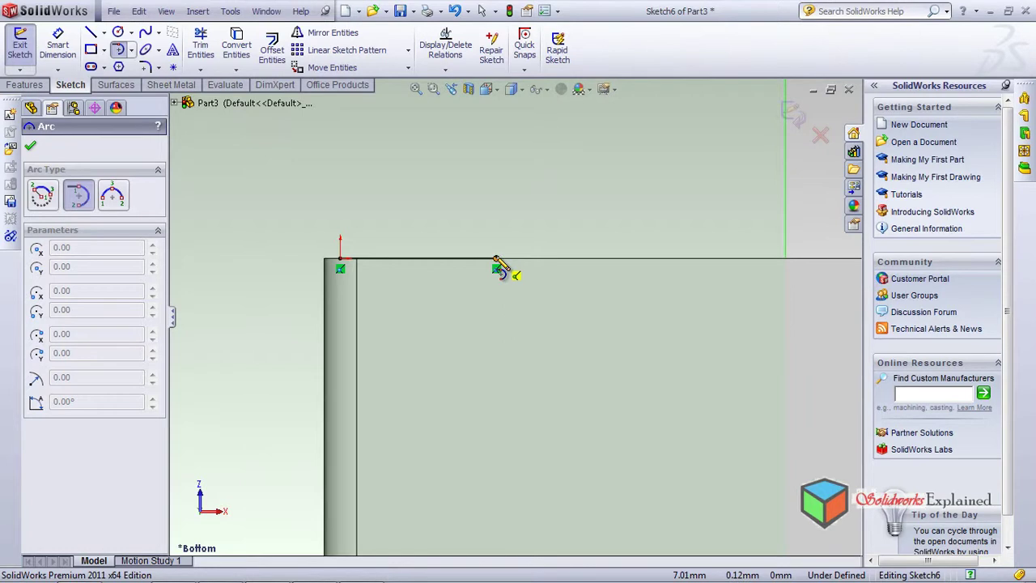
click(496, 259)
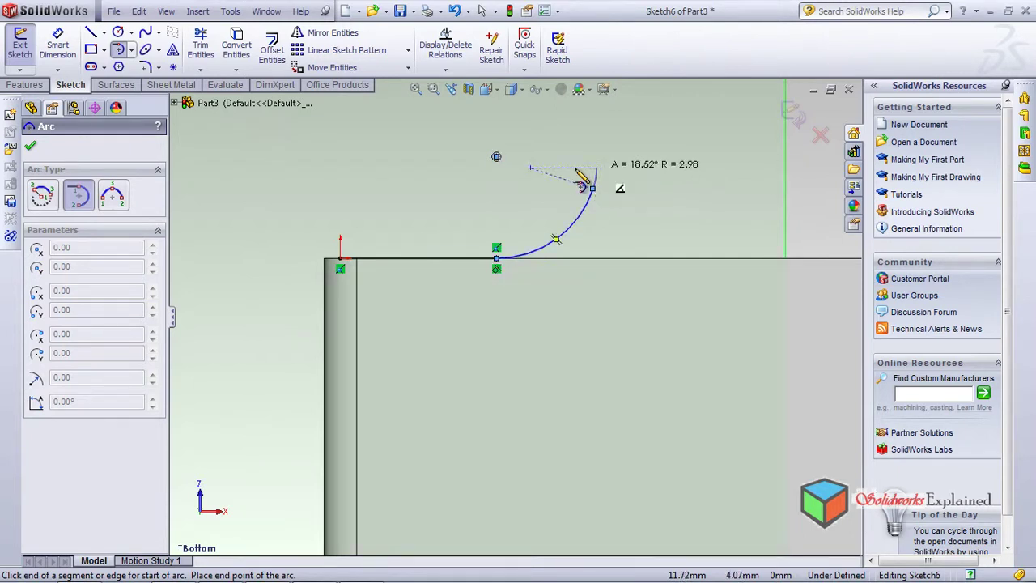
click(592, 190)
click(92, 33)
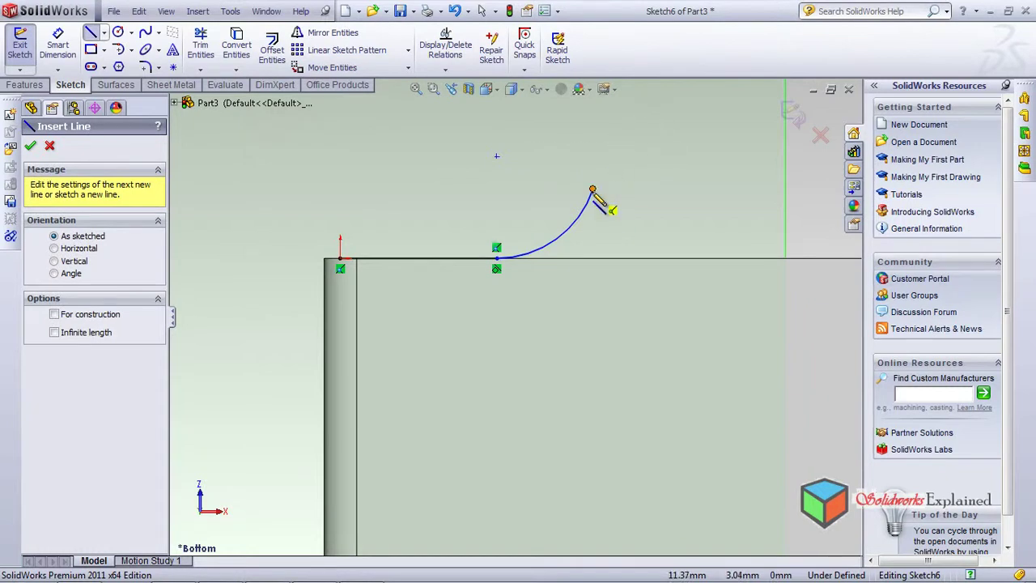
click(592, 190)
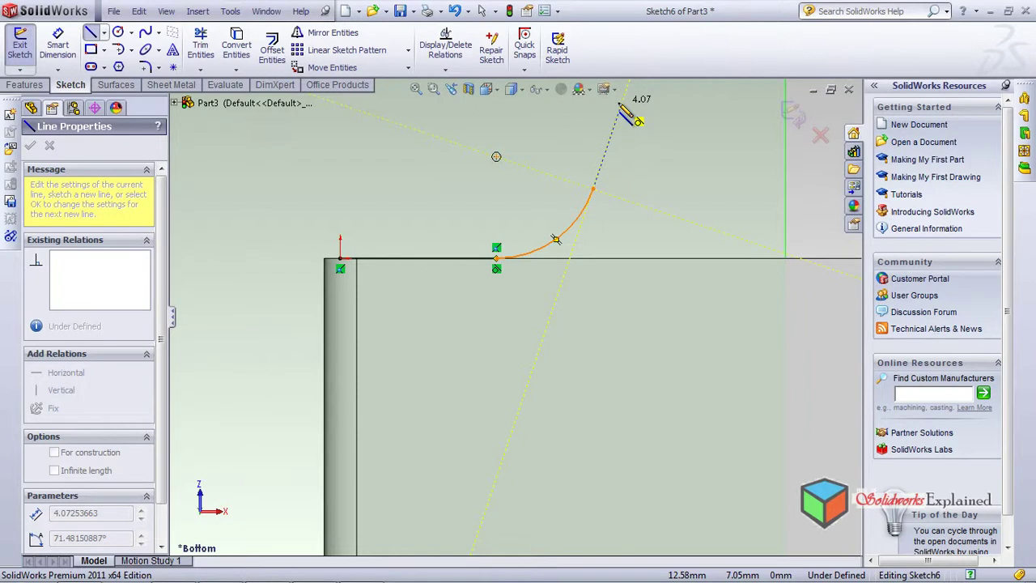
click(621, 104)
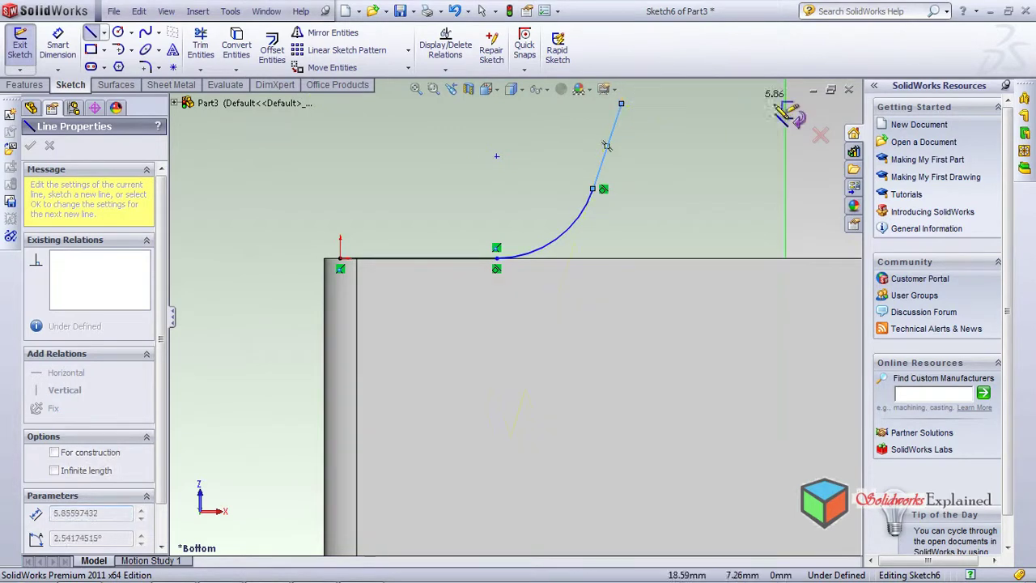
Finish the line-arc-line profile and check the miter flange preview along the left wall edge
click(795, 119)
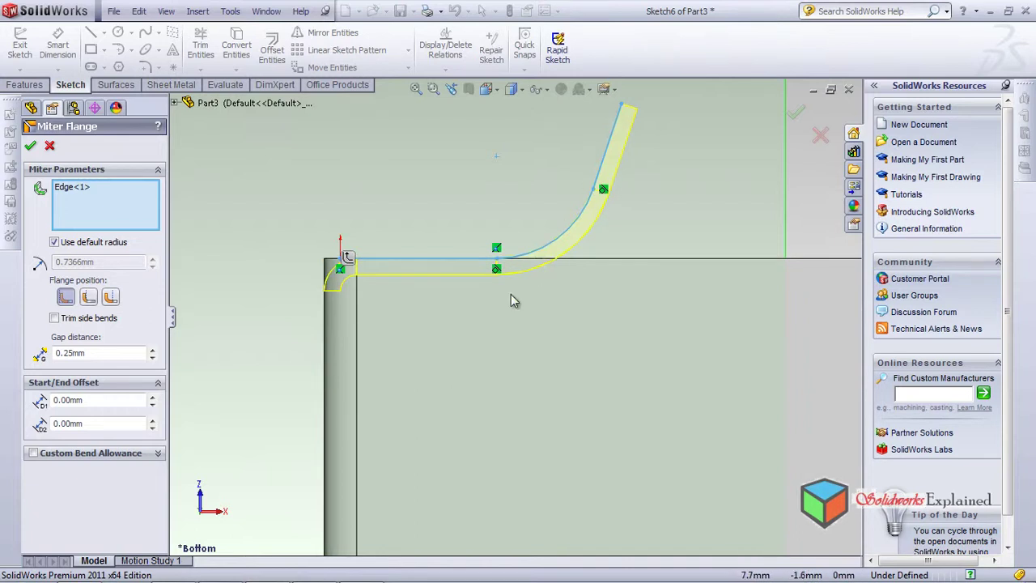
scroll(515, 339, up, 6)
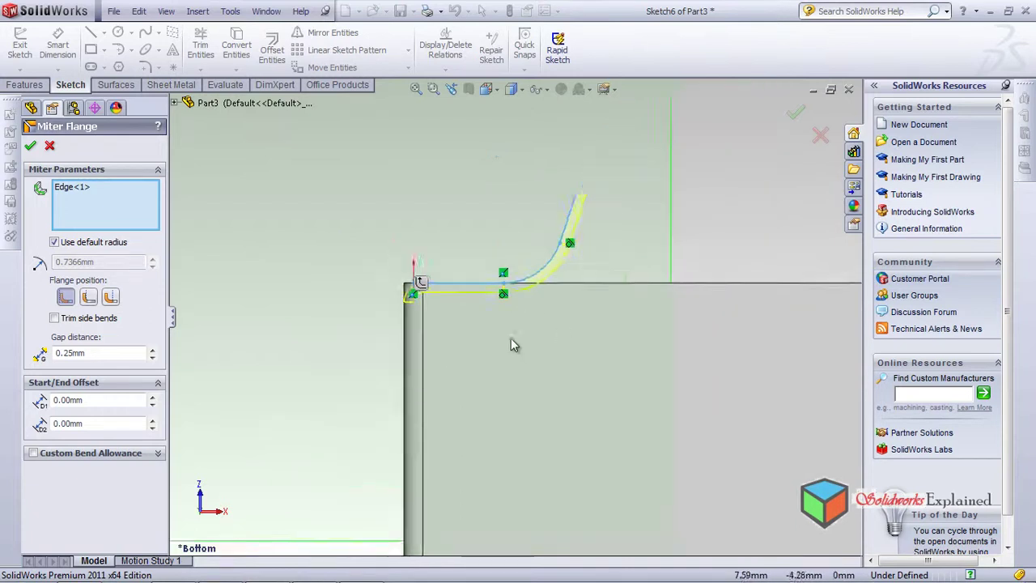
scroll(501, 324, up, 4)
scroll(513, 315, down, 3)
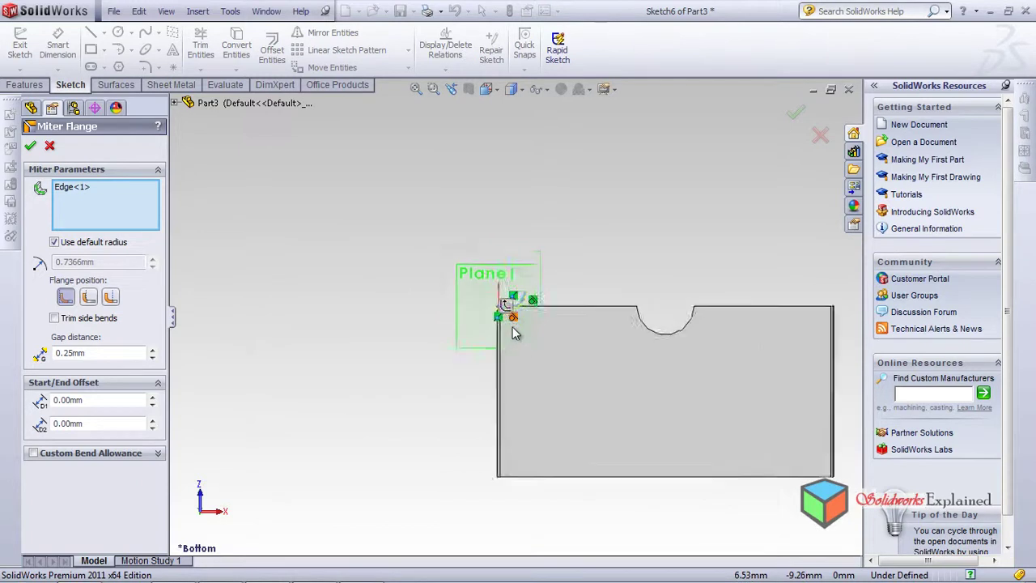
middle_drag(593, 235, 590, 566)
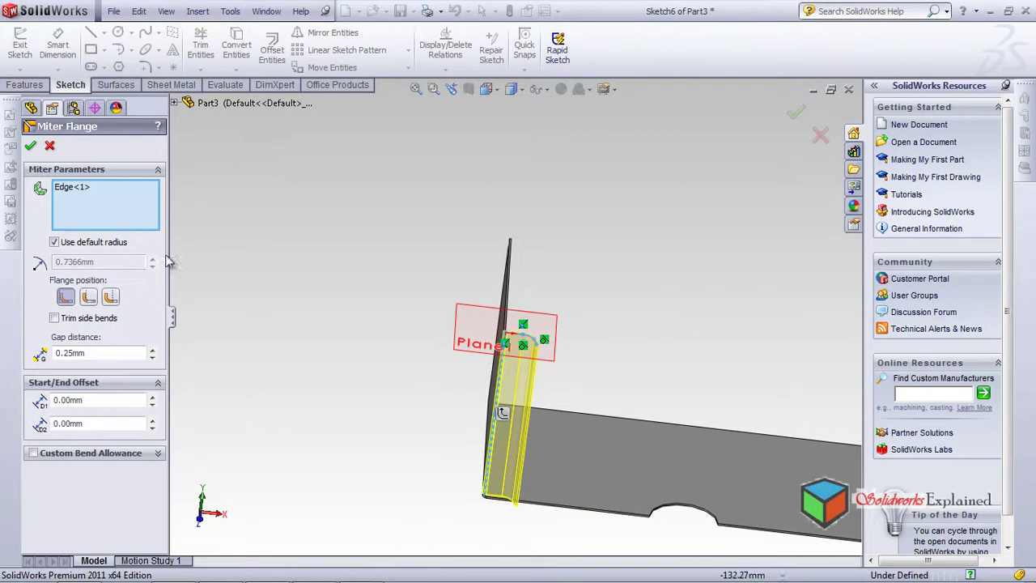
Delete Edge<1> from the miter flange edge list and orbit toward the Plane1 sketch
click(77, 190)
key(Delete)
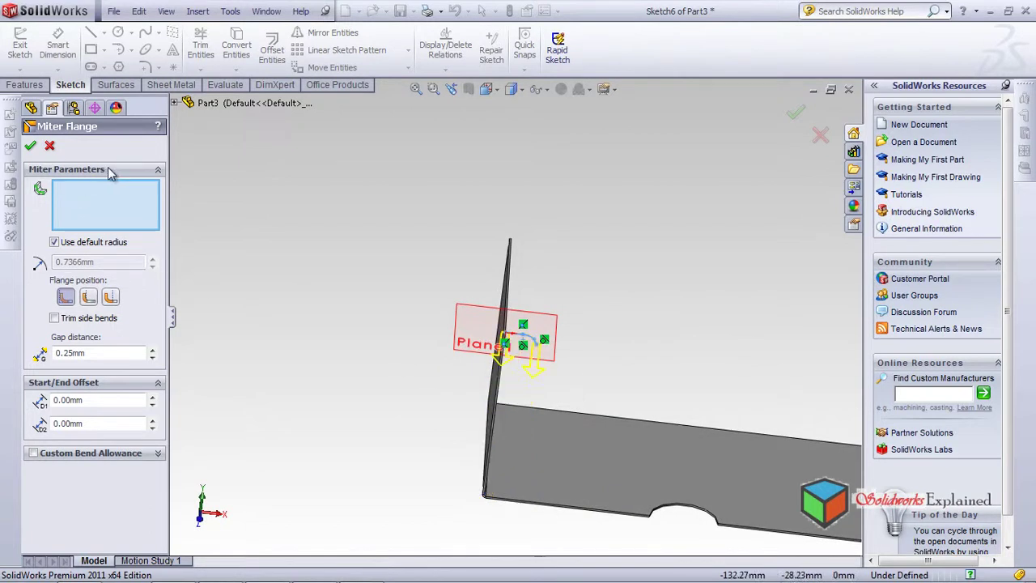
scroll(534, 387, down, 5)
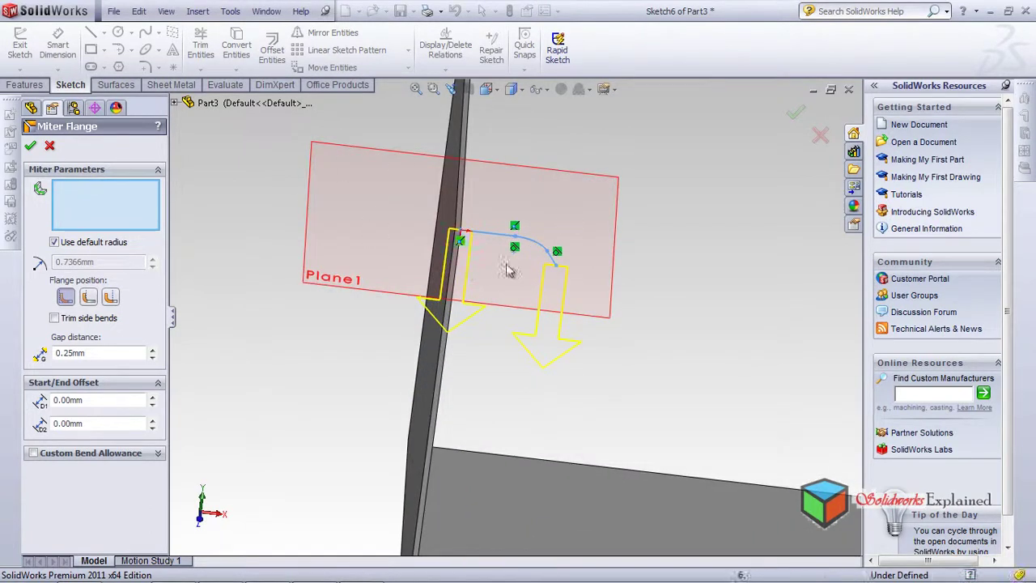
mouse_move(507, 392)
middle_down()
mouse_move(499, 377)
mouse_move(513, 416)
mouse_move(525, 360)
mouse_move(534, 361)
middle_up()
middle_drag(555, 508, 541, 389)
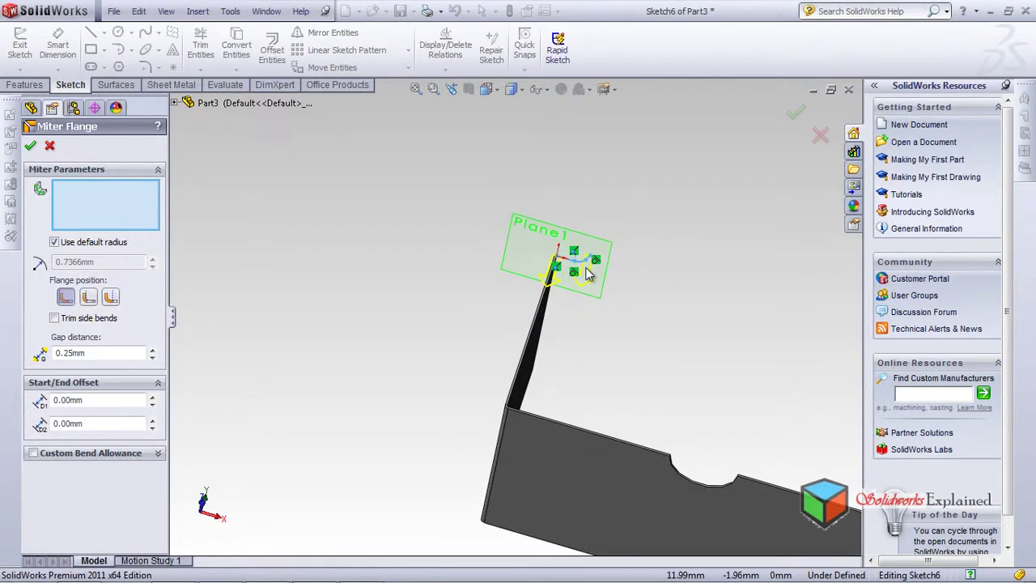
middle_drag(674, 325, 646, 301)
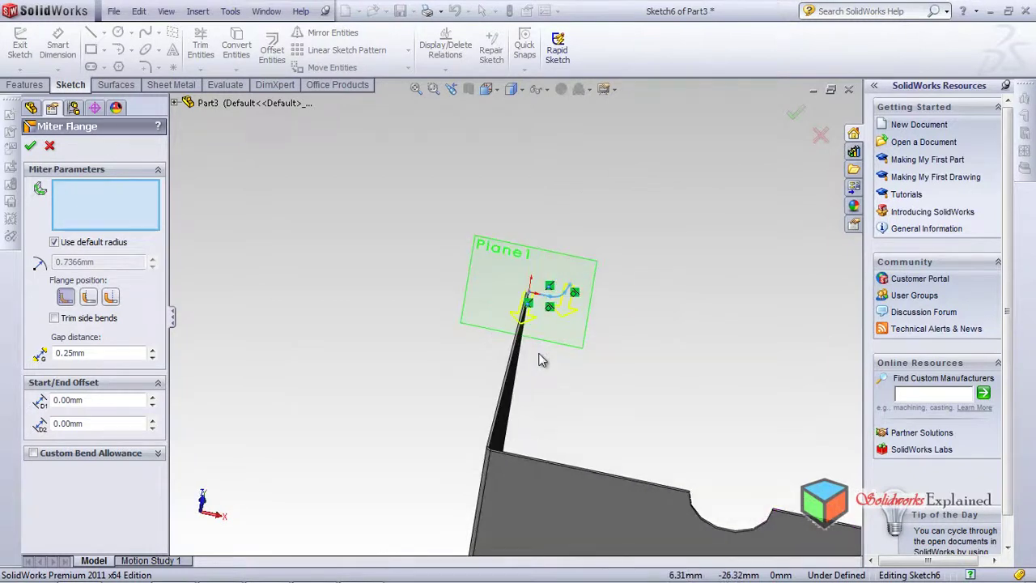
scroll(542, 360, down, 10)
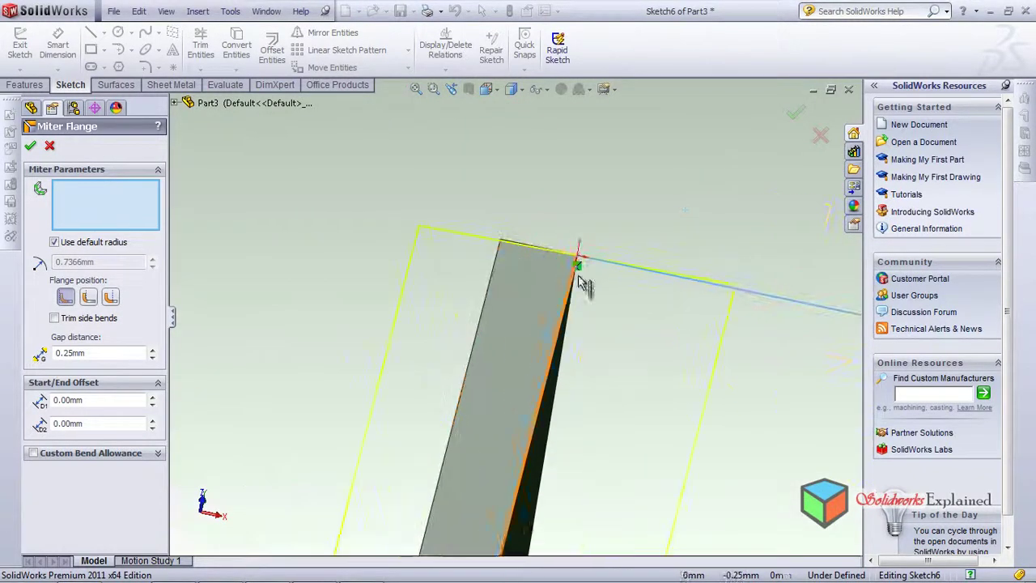
scroll(581, 275, down, 5)
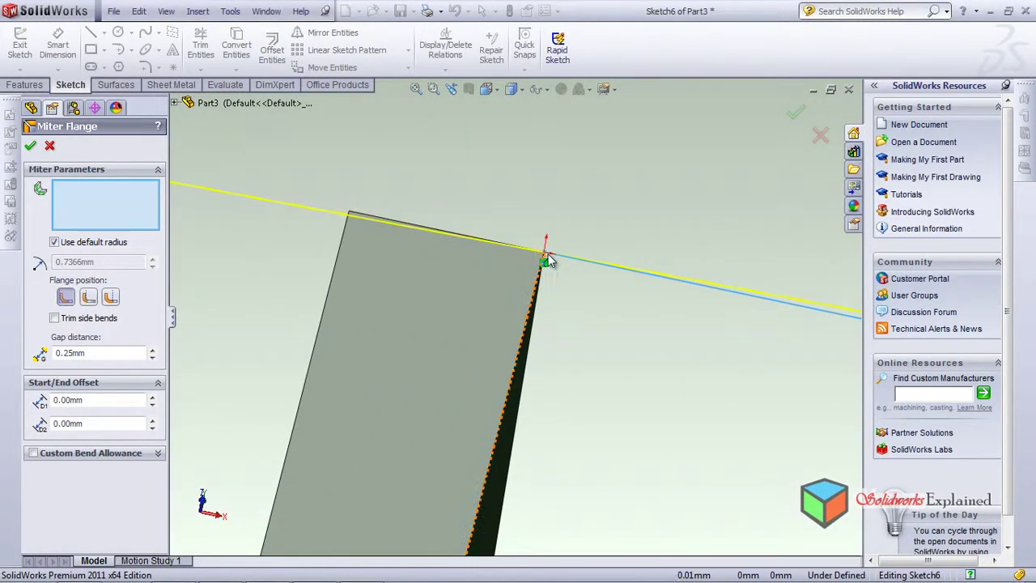
scroll(579, 340, up, 8)
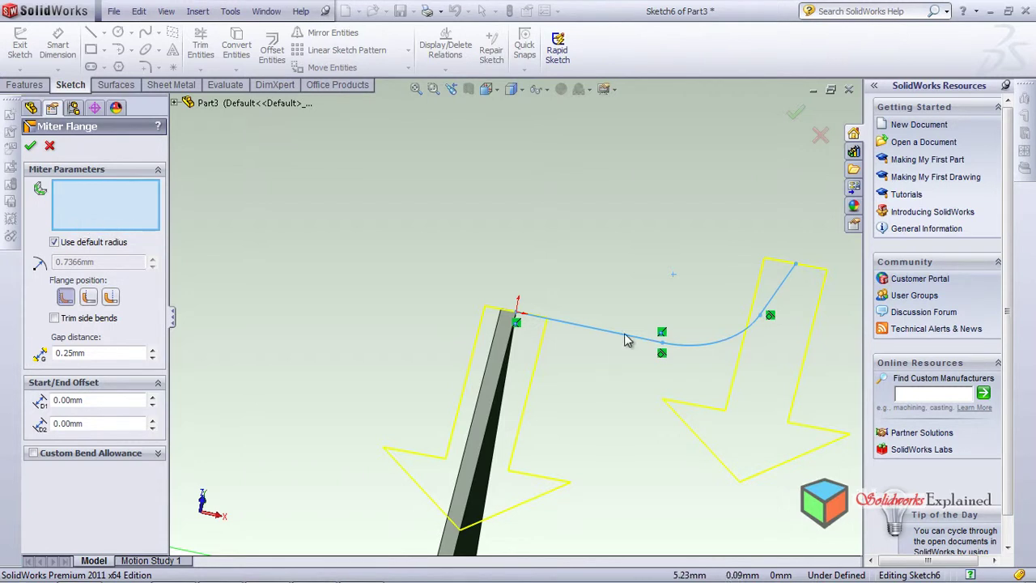
Expand the feature tree, inspect the sketch endpoint, and try accepting the edgeless miter flange
click(175, 102)
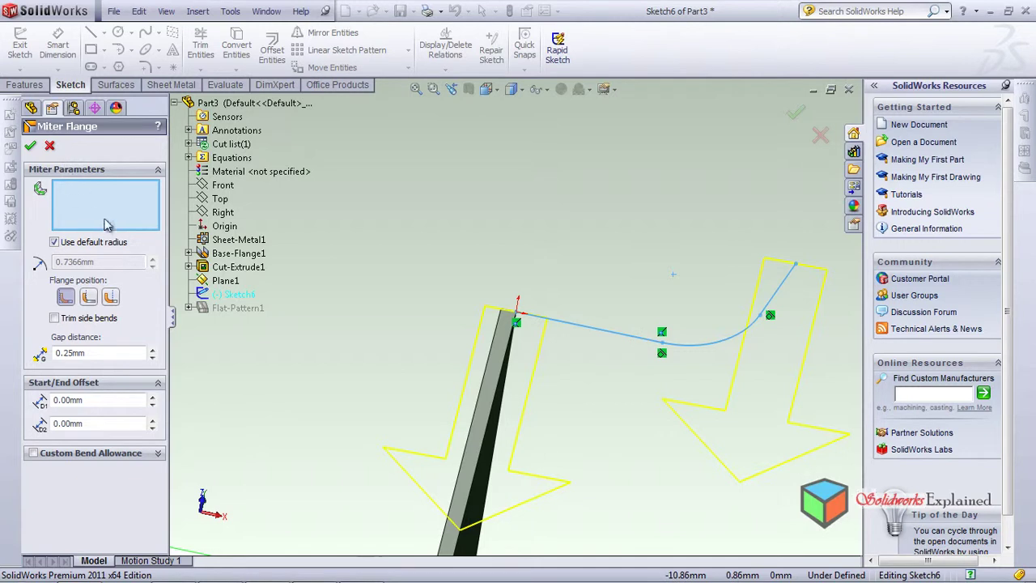
scroll(528, 339, up, 8)
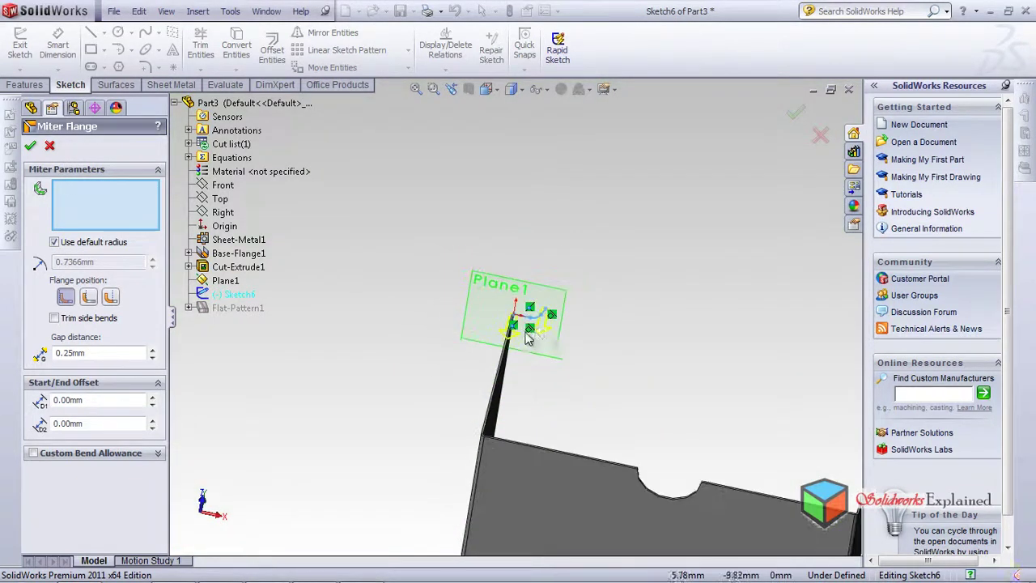
mouse_move(530, 344)
middle_down()
mouse_move(497, 364)
mouse_move(538, 354)
mouse_move(548, 303)
middle_up()
scroll(536, 302, down, 8)
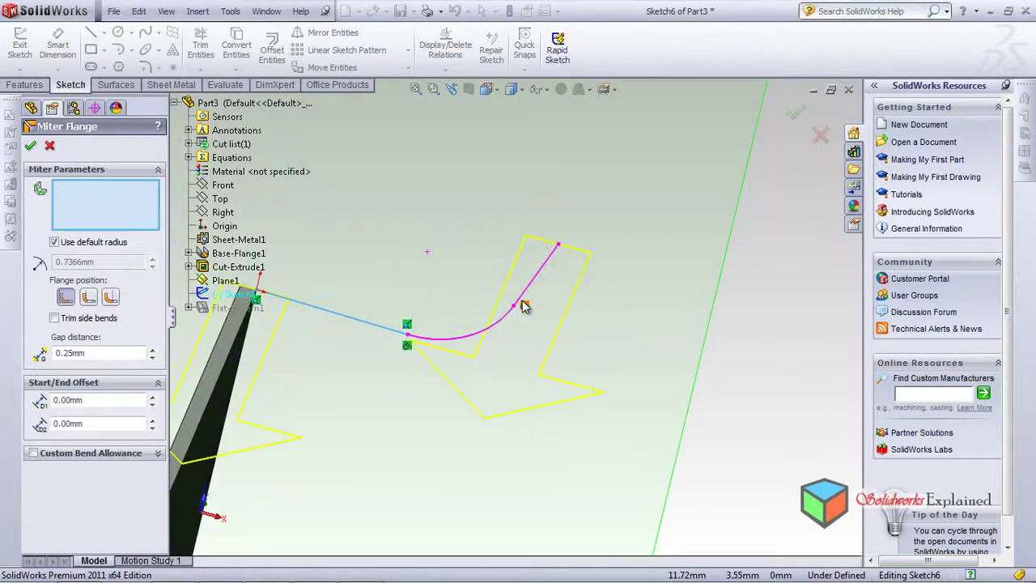
click(524, 304)
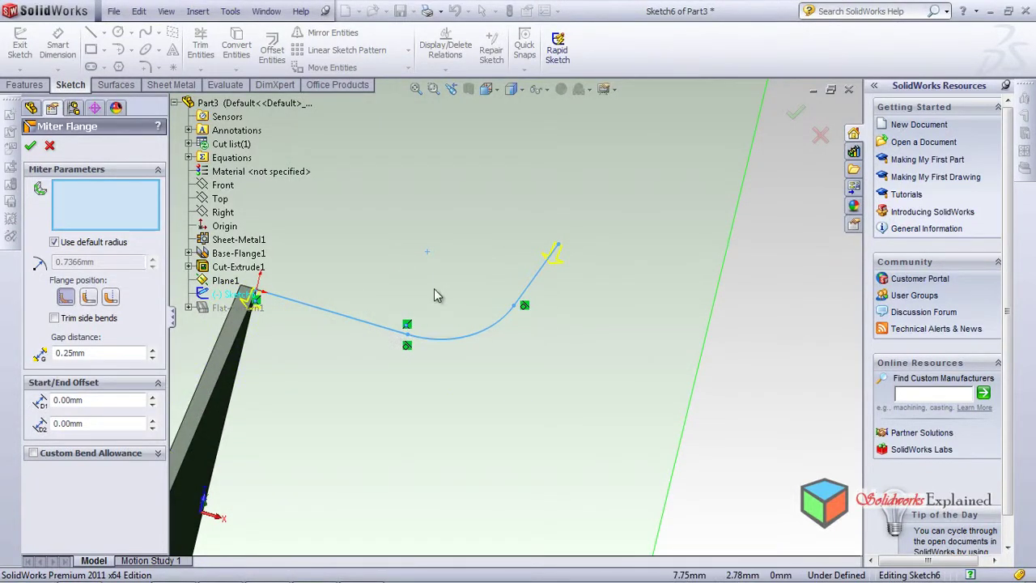
scroll(423, 233, down, 3)
mouse_move(423, 233)
middle_down()
mouse_move(459, 243)
mouse_move(560, 394)
mouse_move(528, 390)
middle_up()
scroll(455, 294, down, 5)
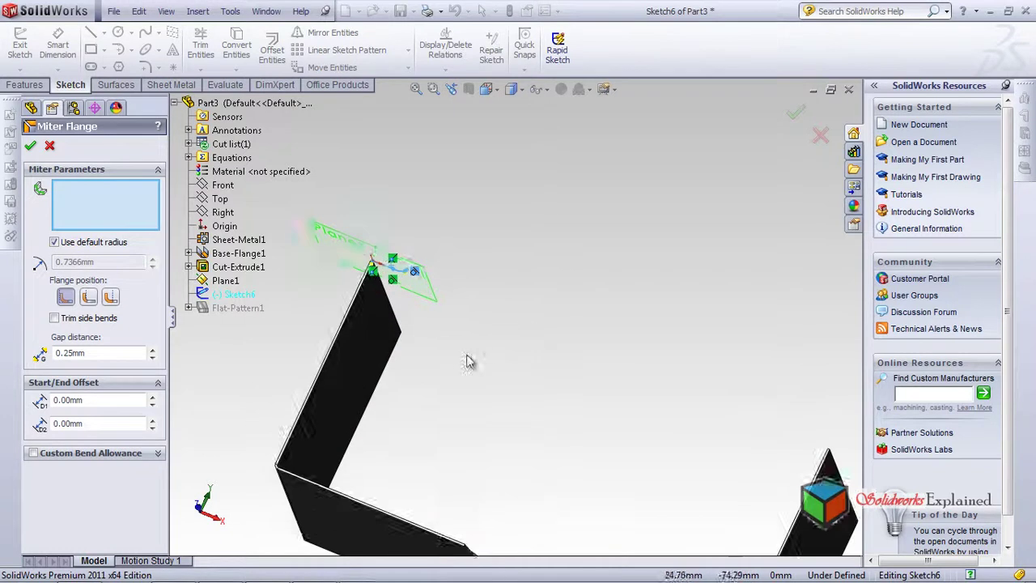
scroll(468, 356, up, 2)
scroll(450, 301, down, 2)
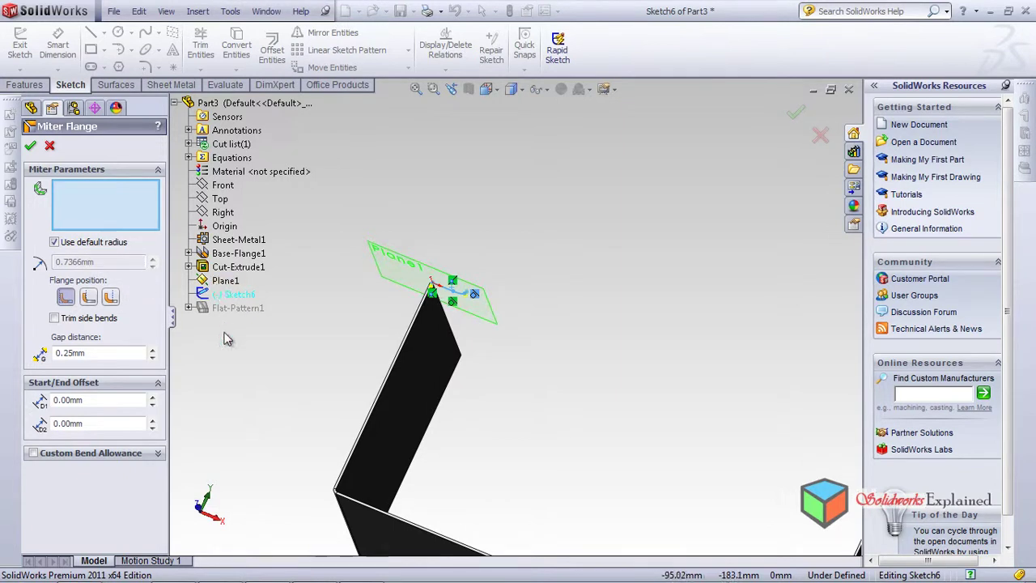
click(30, 148)
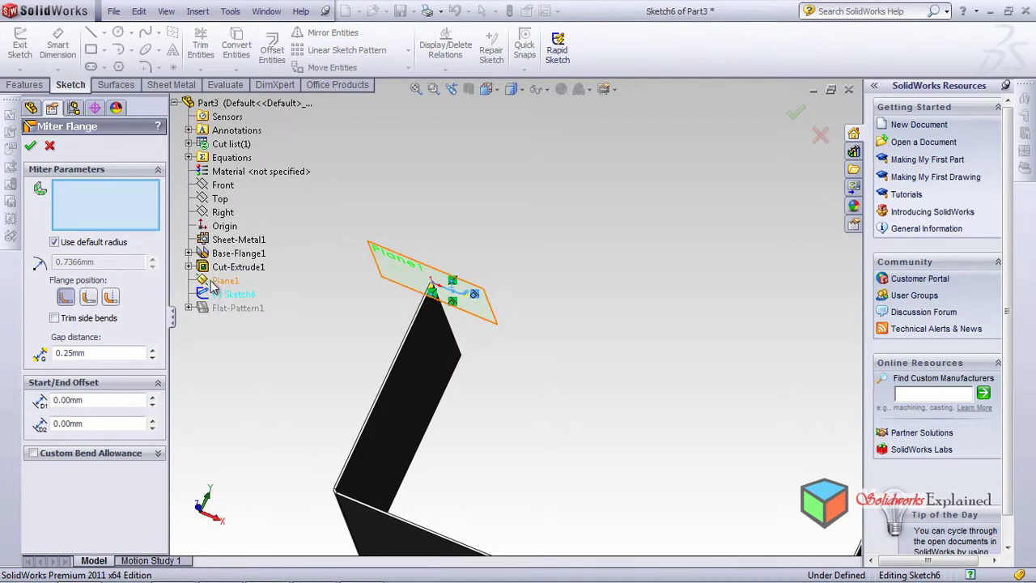
scroll(477, 283, up, 5)
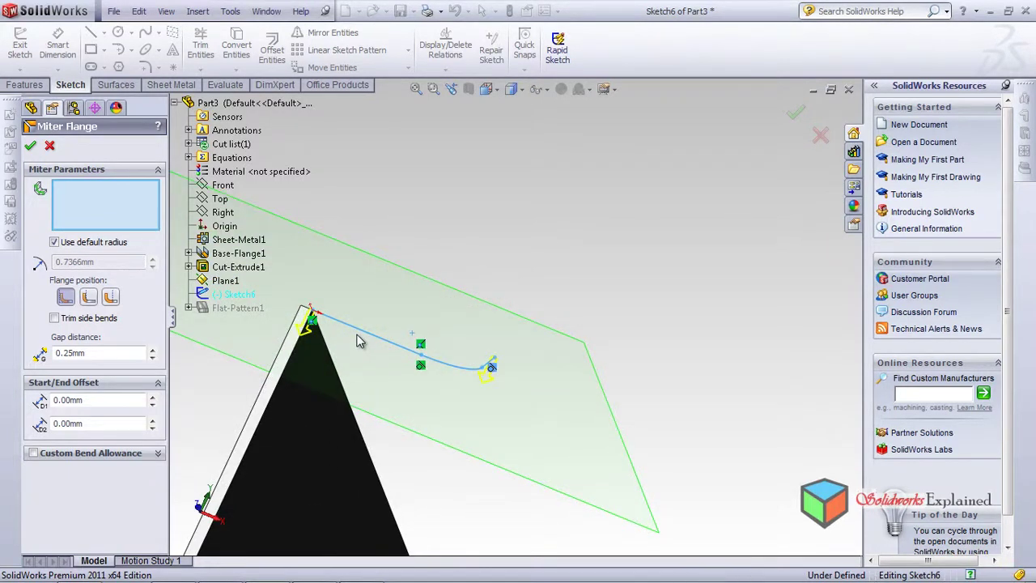
Retry, then cancel the failed miter flange and rotate the view toward the part's tip
click(797, 116)
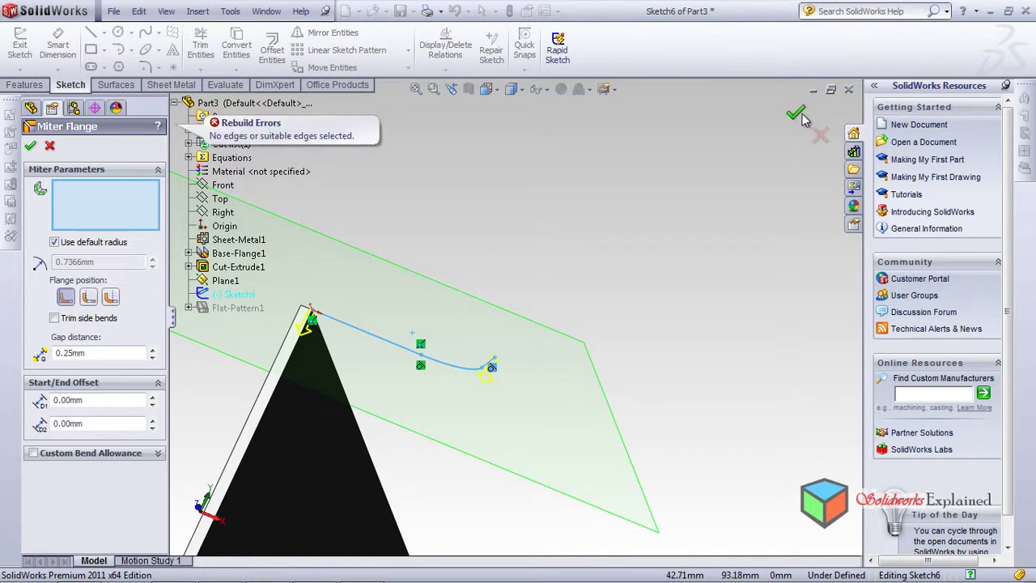
click(800, 117)
click(820, 136)
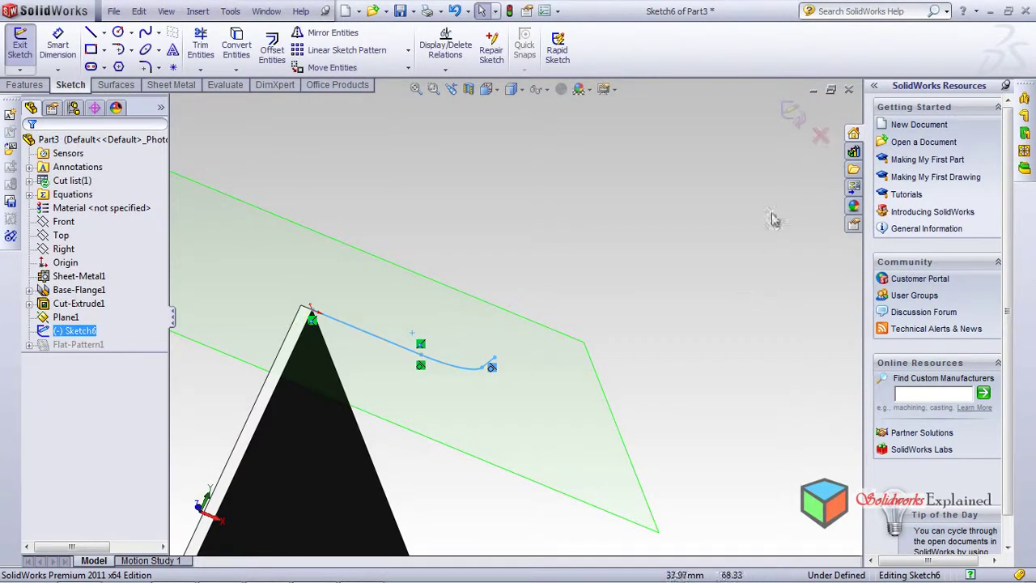
click(626, 204)
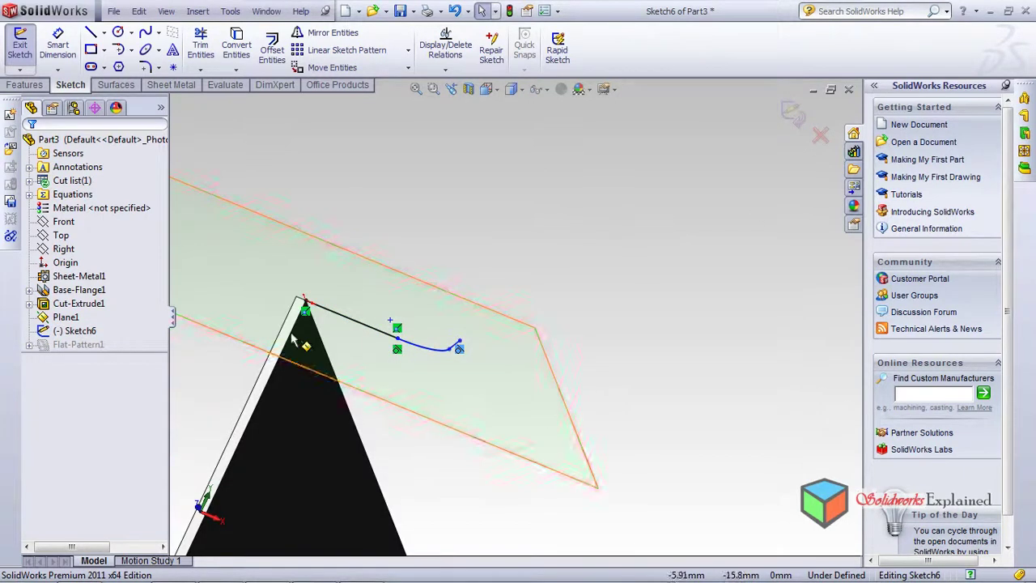
middle_drag(453, 267, 323, 316)
scroll(332, 263, down, 3)
mouse_move(331, 263)
middle_down()
mouse_move(477, 348)
mouse_move(497, 347)
mouse_move(485, 312)
mouse_move(536, 314)
mouse_move(481, 272)
mouse_move(529, 282)
mouse_move(496, 240)
mouse_move(491, 272)
mouse_move(472, 291)
mouse_move(589, 368)
mouse_move(566, 351)
mouse_move(538, 395)
middle_up()
scroll(648, 279, down, 3)
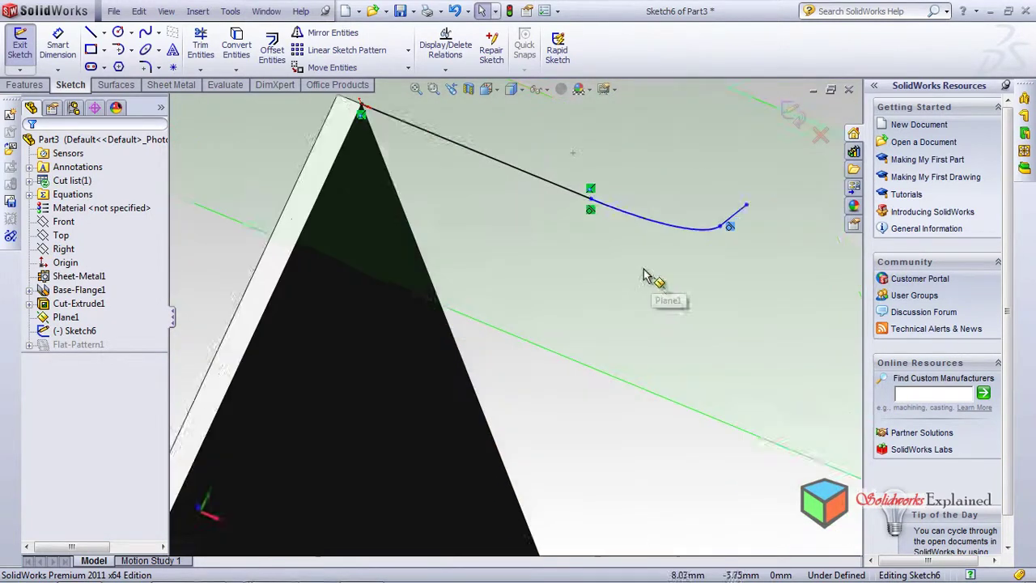
Select and clear the sketch arc, Plane1 and sketch line, then show the Sheet Metal commands
click(658, 224)
key(Escape)
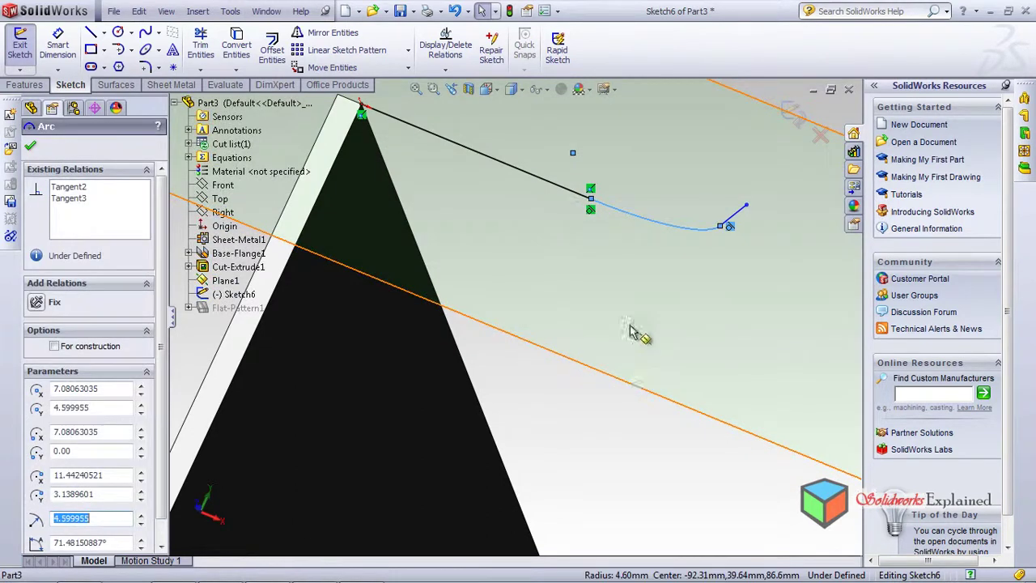
click(727, 311)
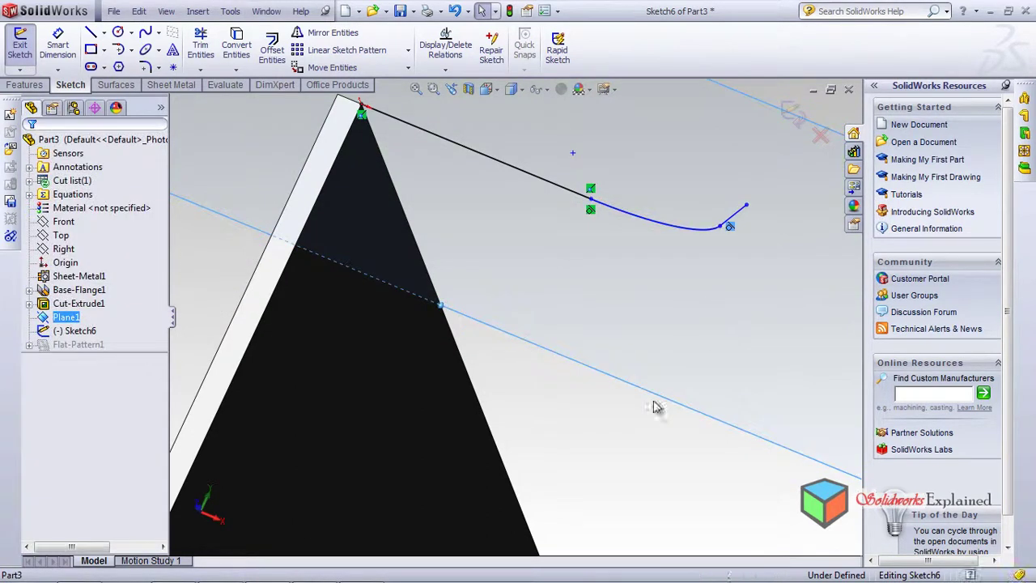
click(536, 176)
key(Escape)
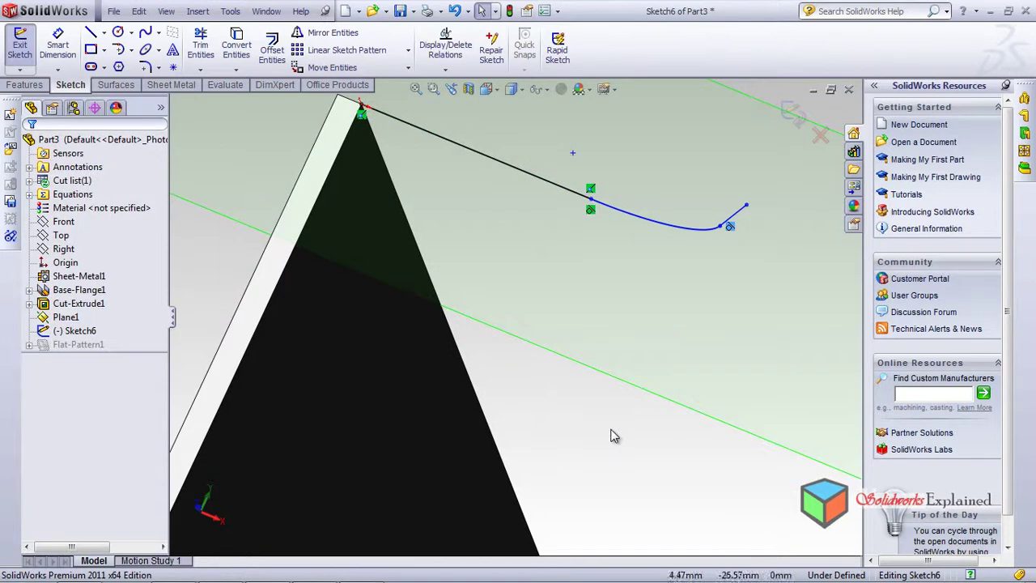
click(171, 85)
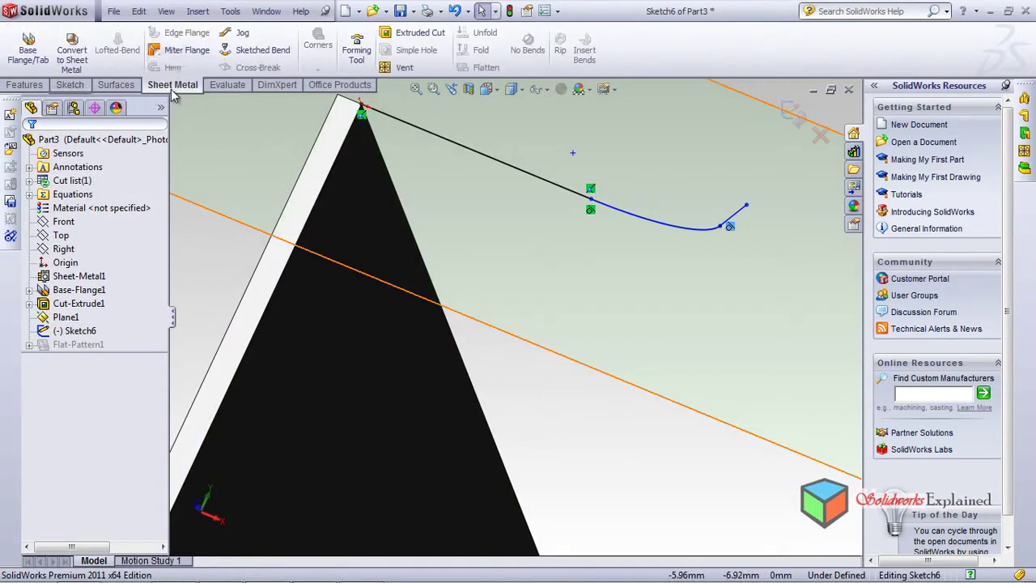
Start a new Miter Flange from Sketch6 previewing on Edge<1> with 0.25 mm gap, viewing the corner
click(180, 53)
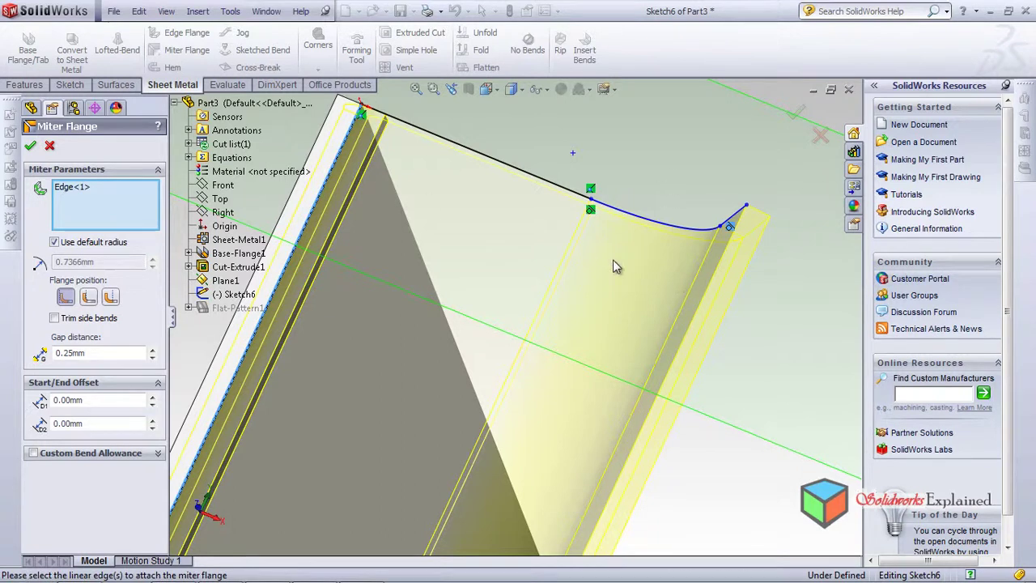
scroll(450, 390, up, 5)
middle_drag(450, 389, 485, 412)
scroll(486, 412, down, 5)
middle_drag(416, 300, 396, 430)
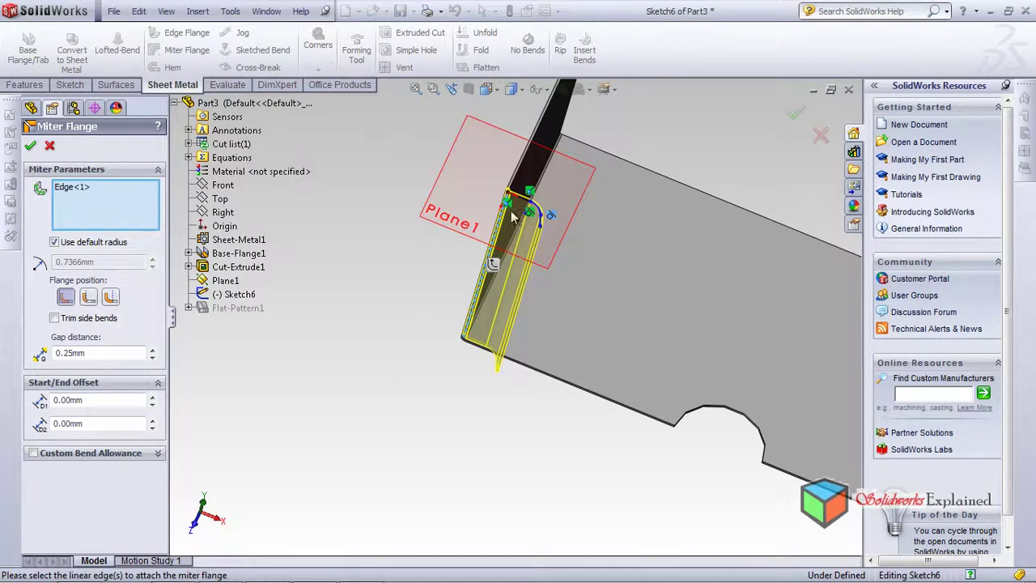
scroll(511, 215, down, 5)
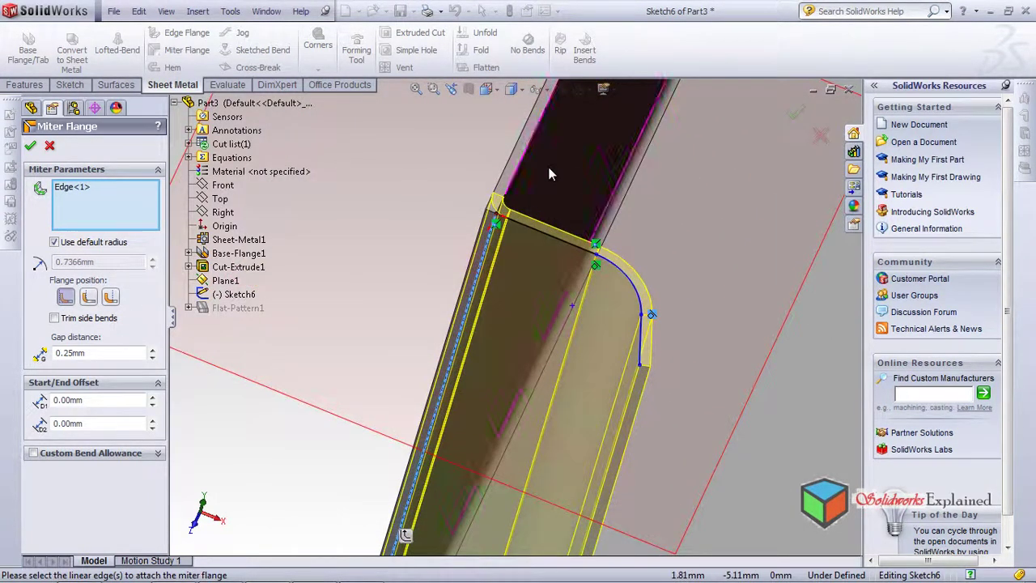
scroll(543, 176, up, 1)
scroll(429, 294, down, 4)
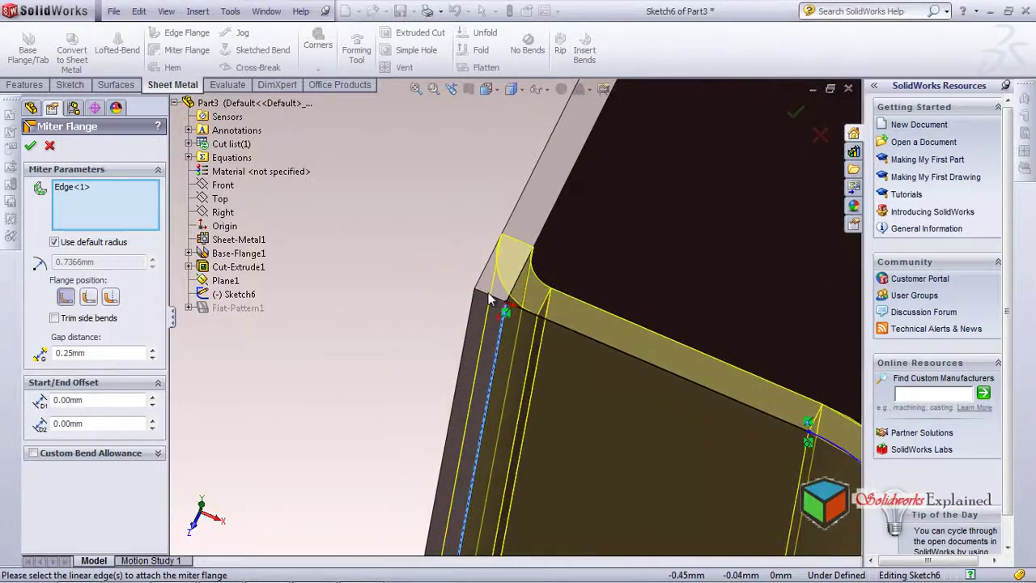
scroll(490, 300, down, 1)
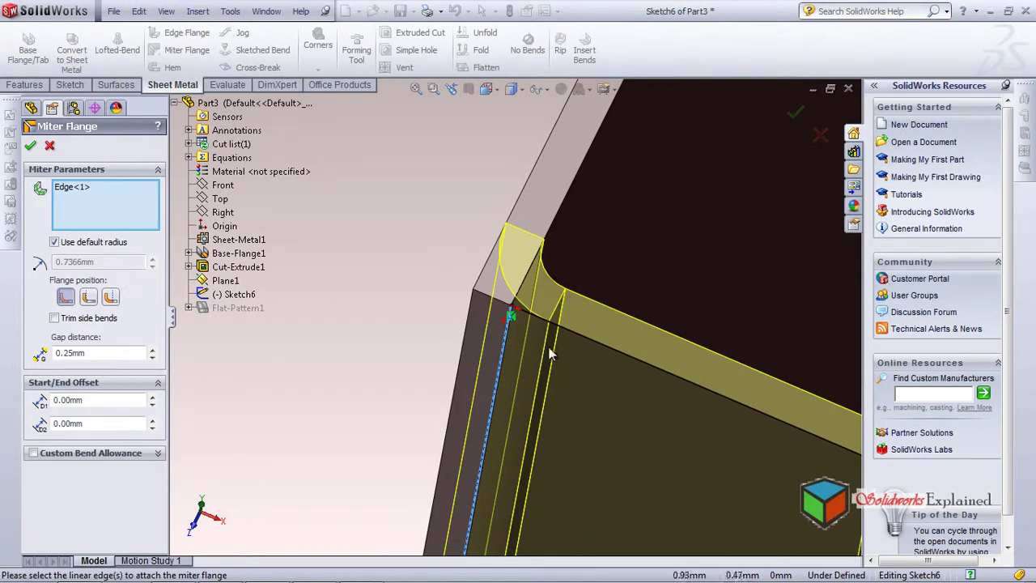
middle_drag(552, 353, 540, 340)
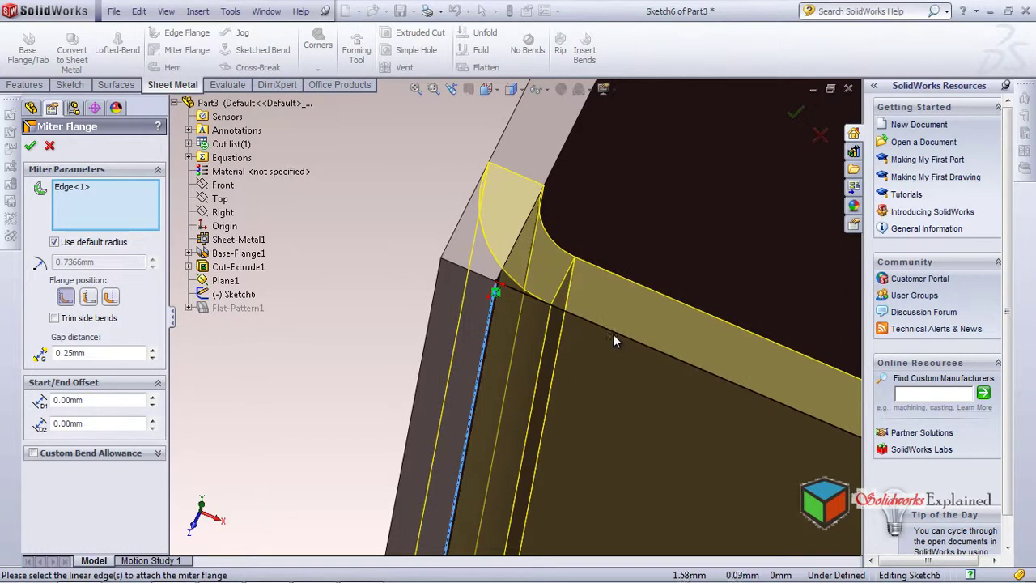
Compare Material Outside, Bend Outside and Material Inside flange positions, settling on Material Inside
click(91, 298)
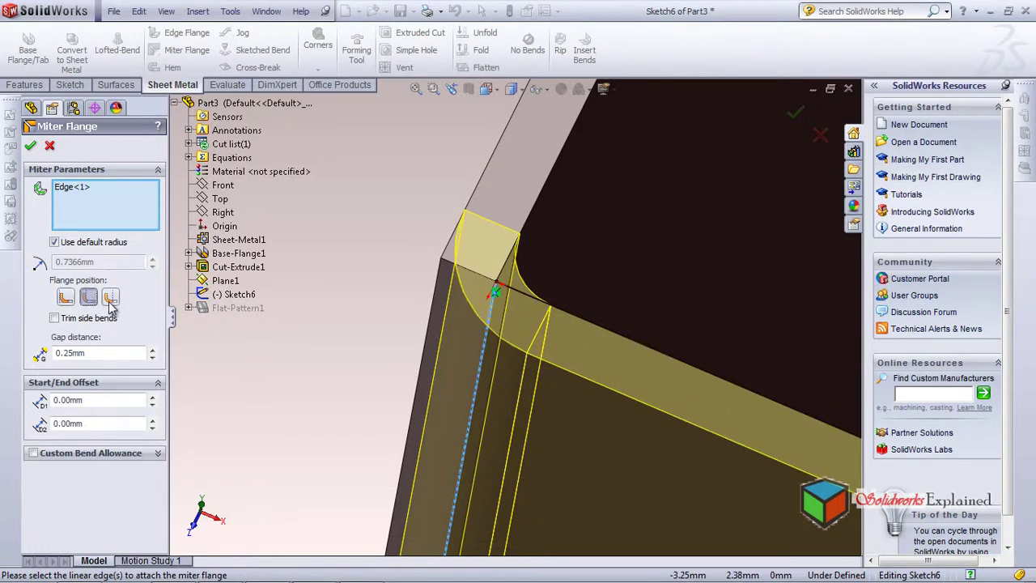
click(111, 299)
click(64, 299)
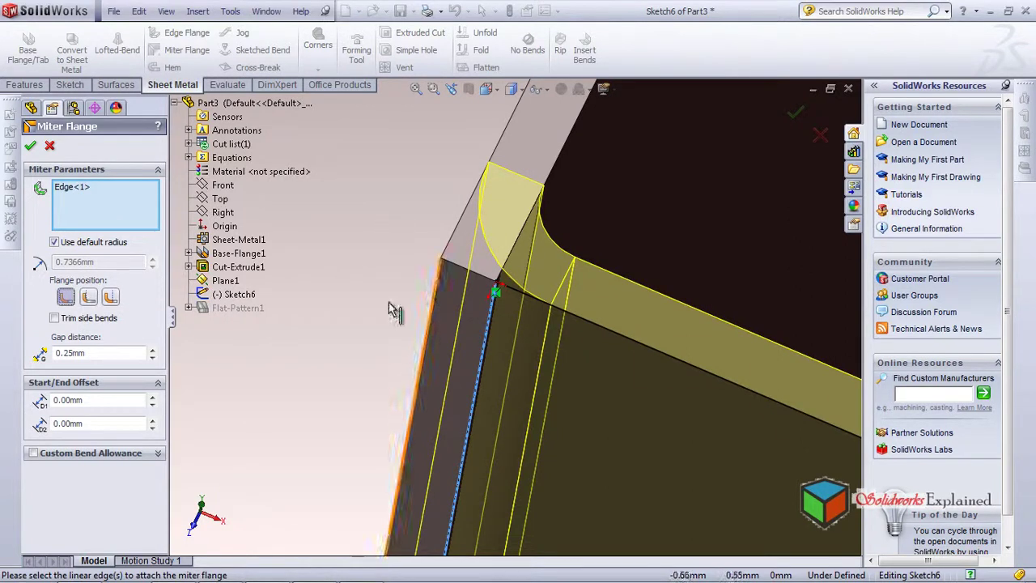
click(88, 298)
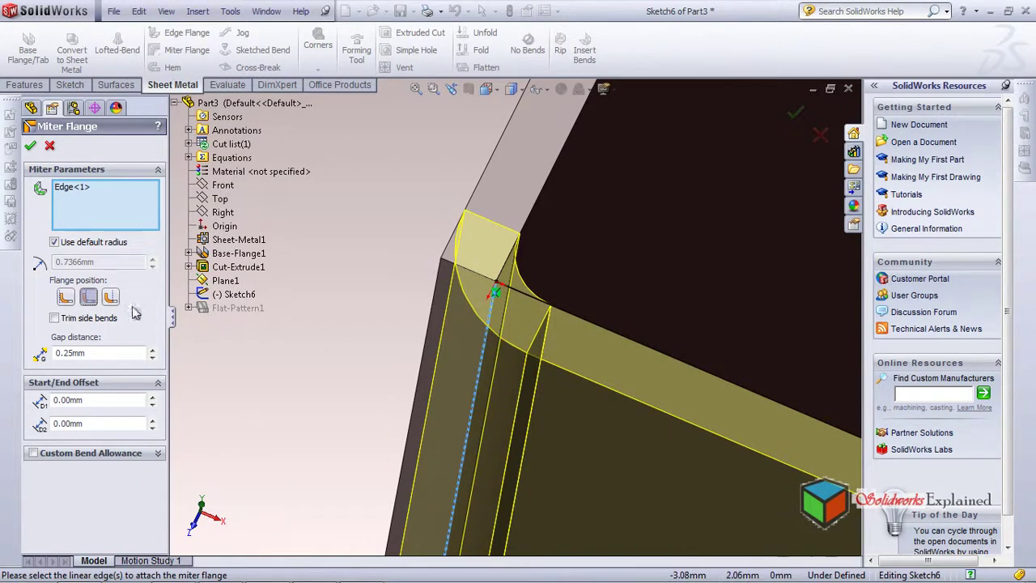
click(87, 298)
click(67, 298)
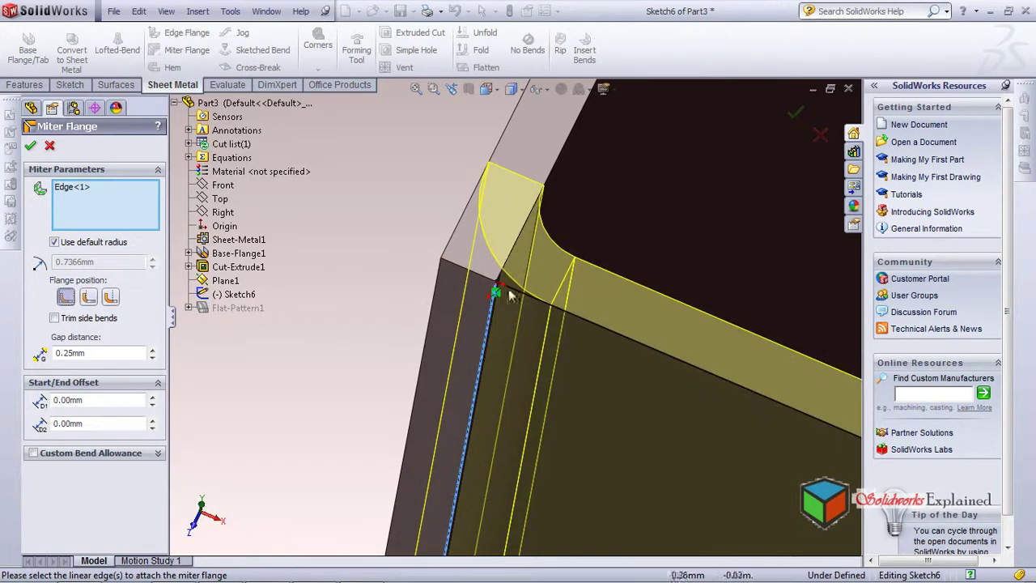
click(88, 297)
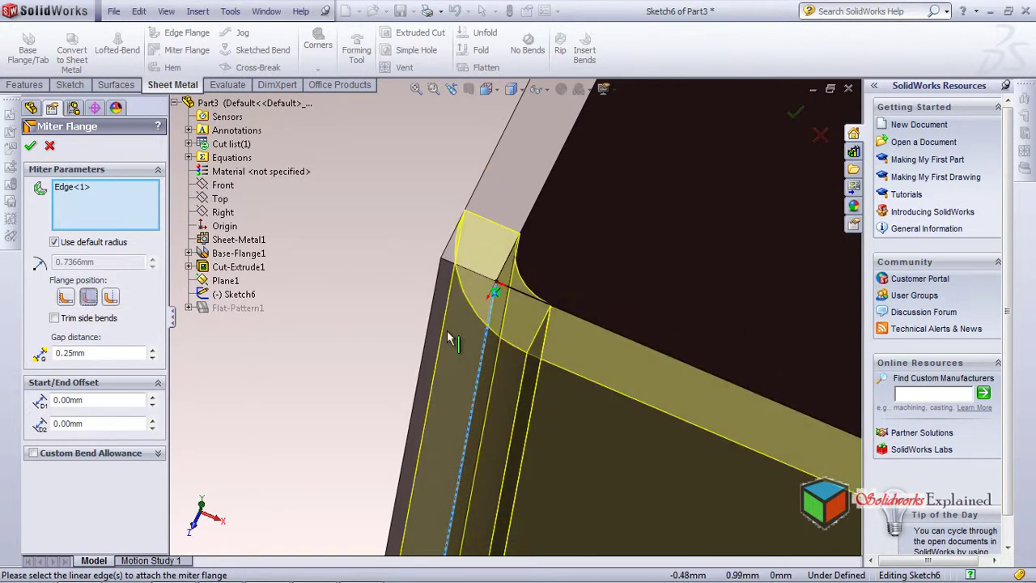
click(111, 299)
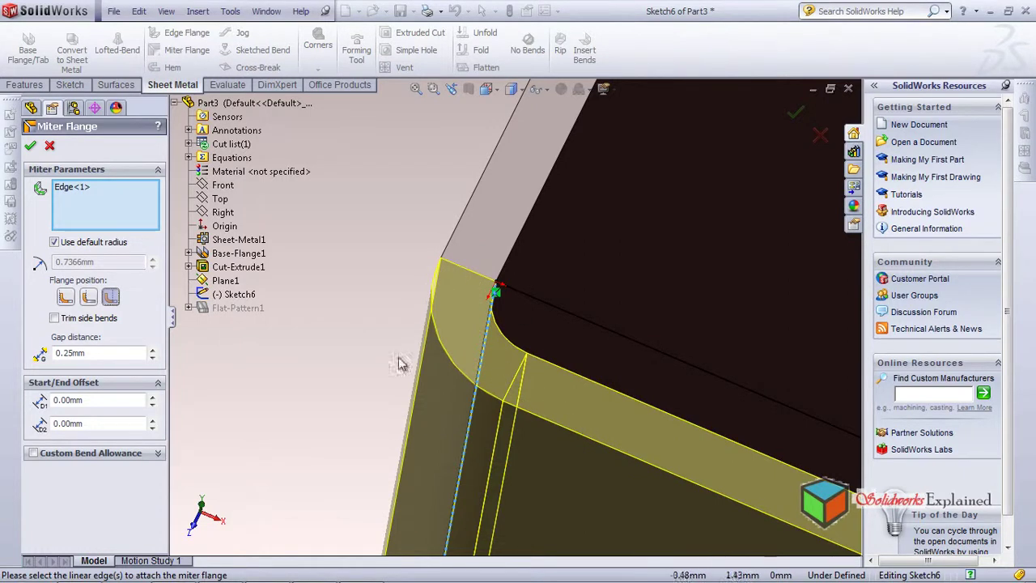
click(89, 298)
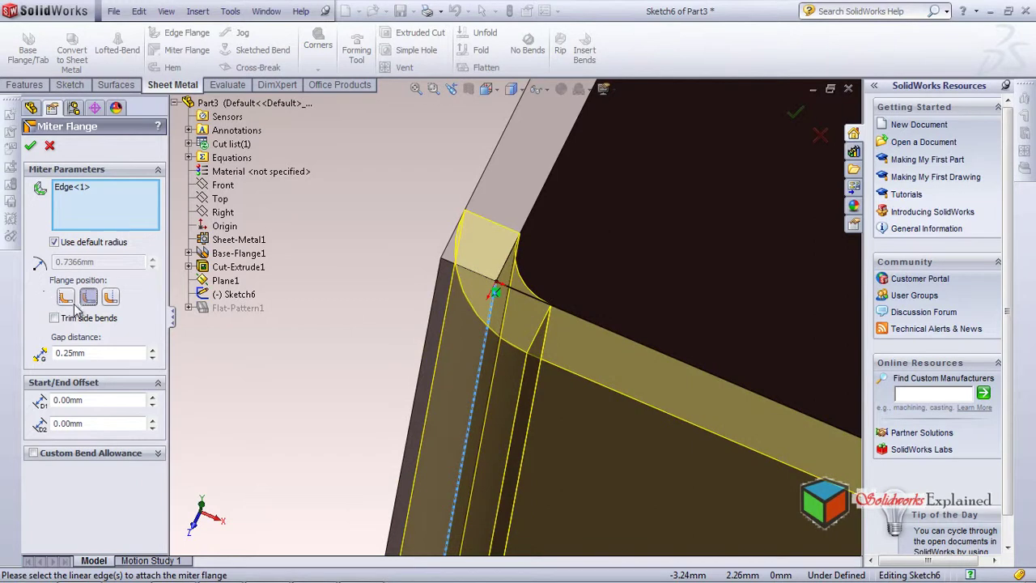
click(69, 301)
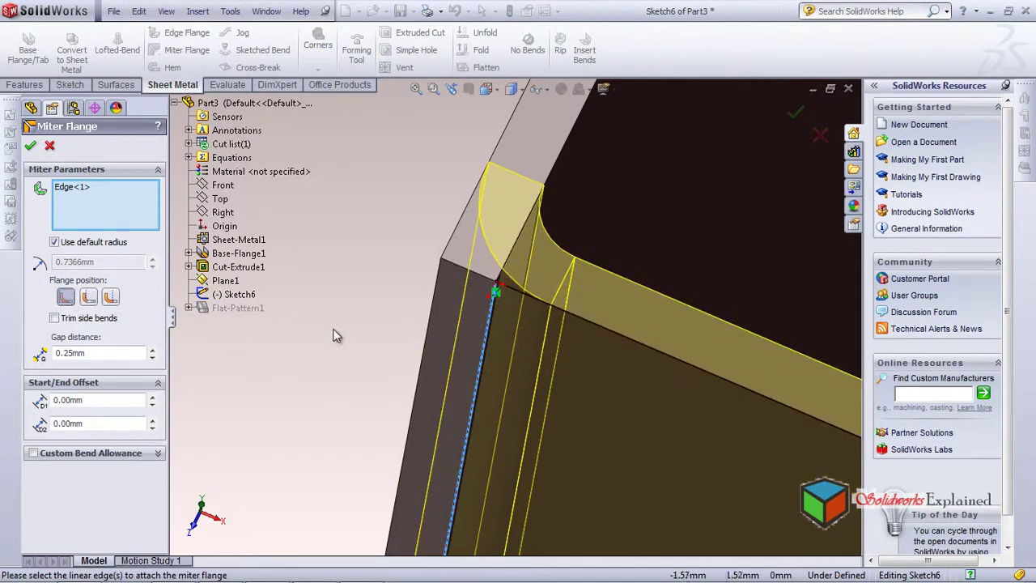
Propagate the miter flange edges to add Edge<2> and Edge<3> along the 140.13 mm wall
scroll(351, 344, down, 2)
scroll(623, 287, up, 4)
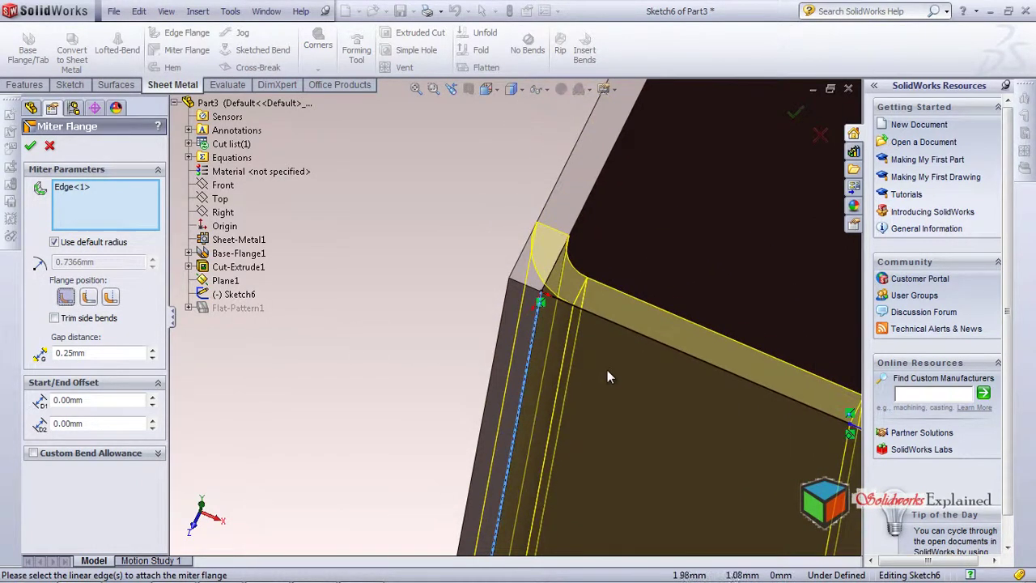
scroll(609, 376, up, 5)
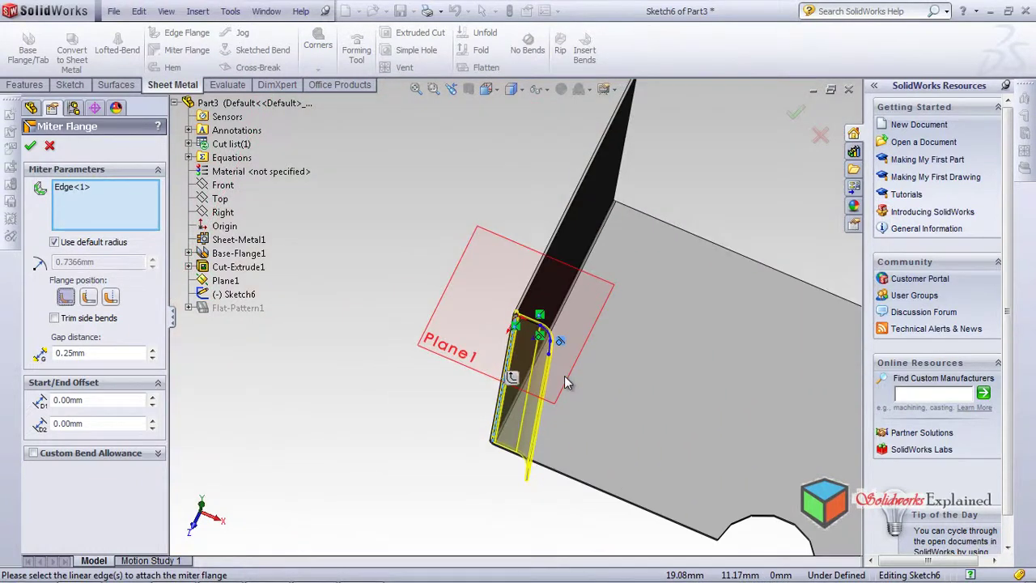
scroll(550, 429, down, 5)
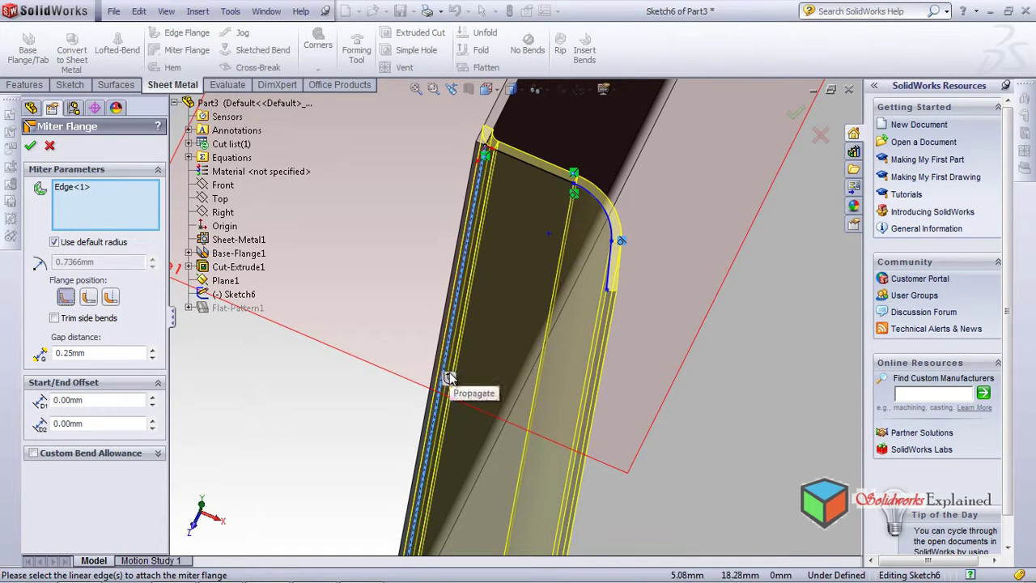
scroll(450, 379, up, 3)
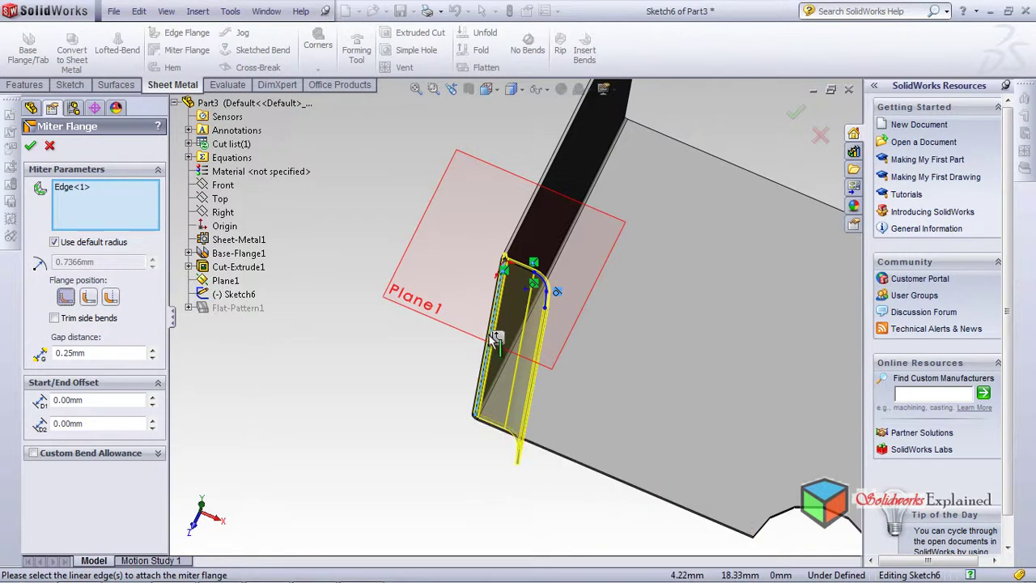
click(496, 337)
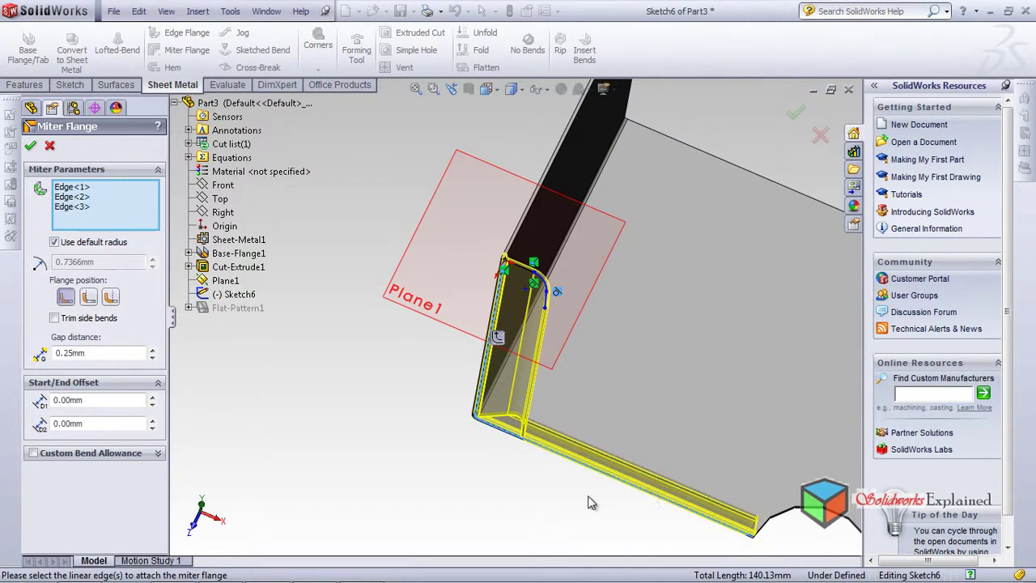
scroll(591, 490, down, 2)
Zoom out to the bottom flange and toggle the propagated edges off and back on
key(z)
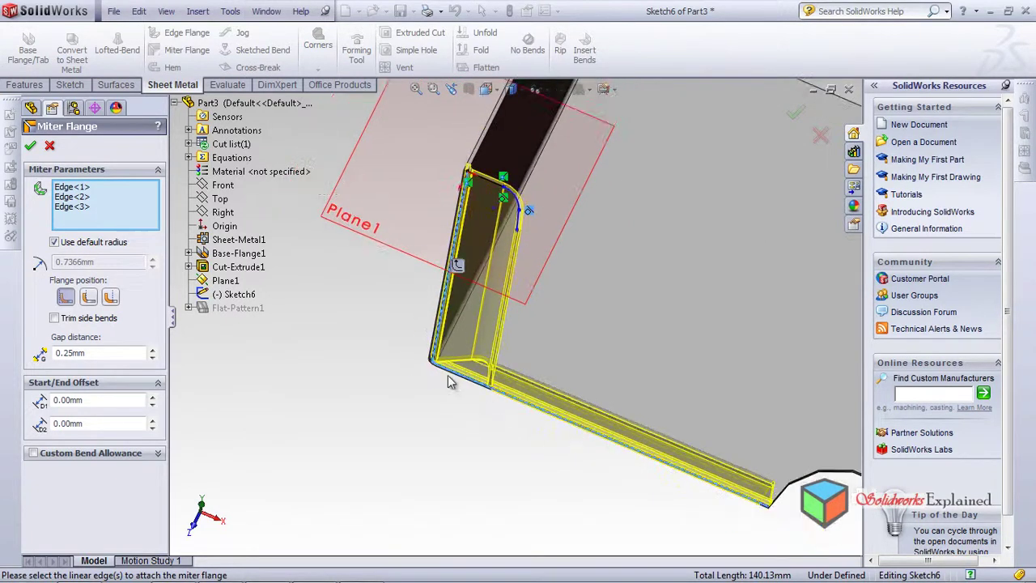
middle_drag(712, 495, 472, 307)
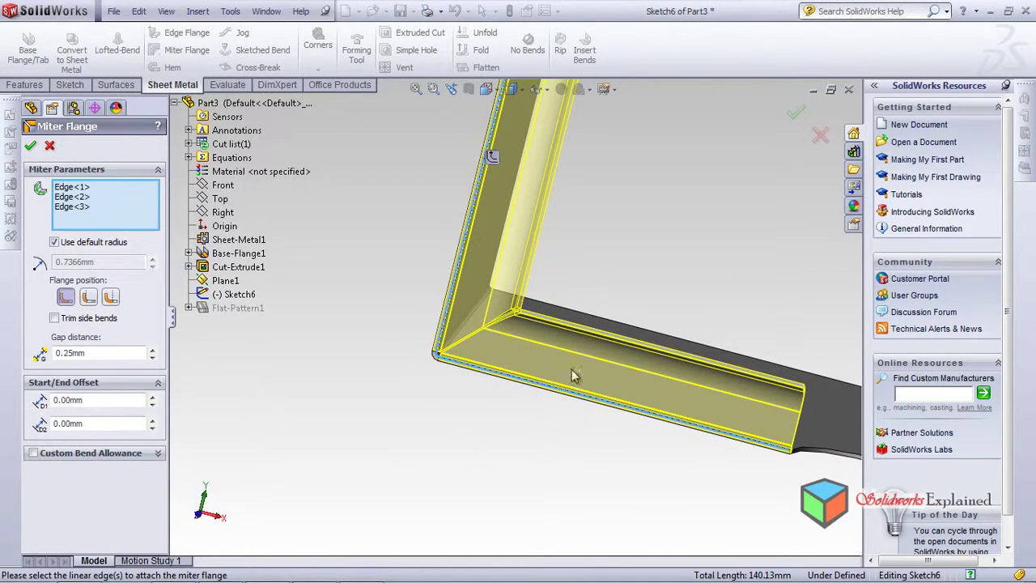
scroll(606, 421, up, 5)
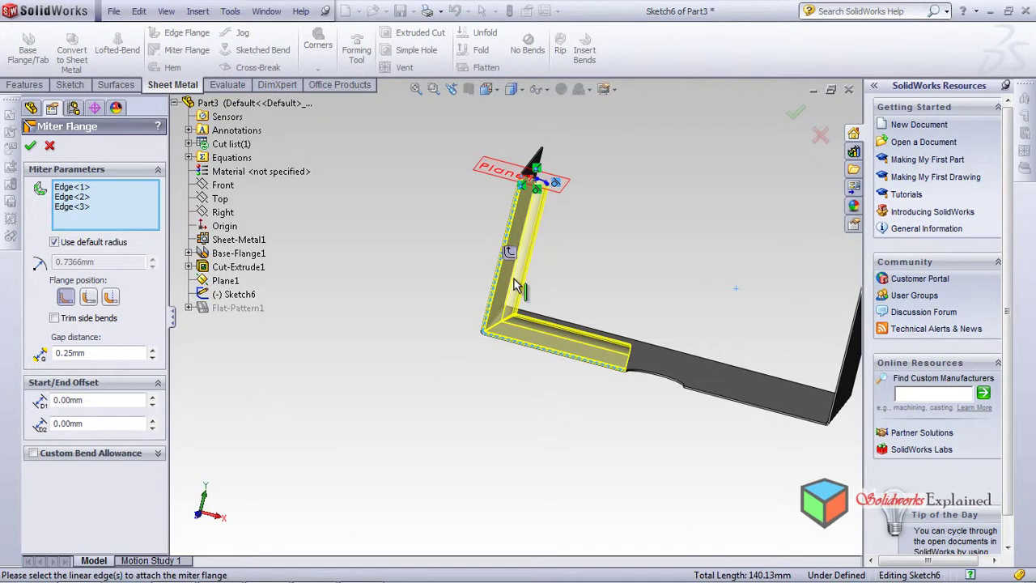
click(509, 254)
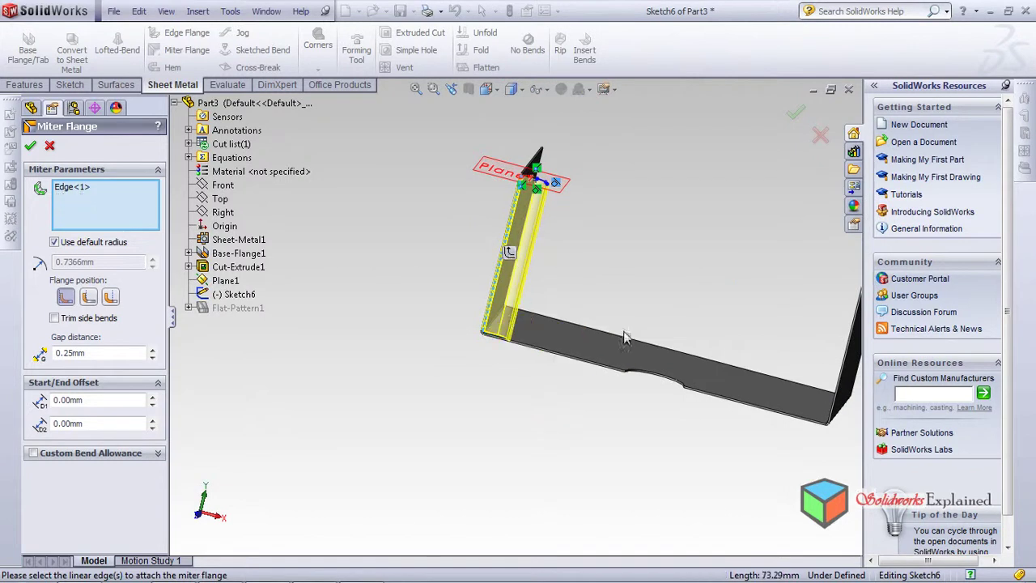
click(509, 254)
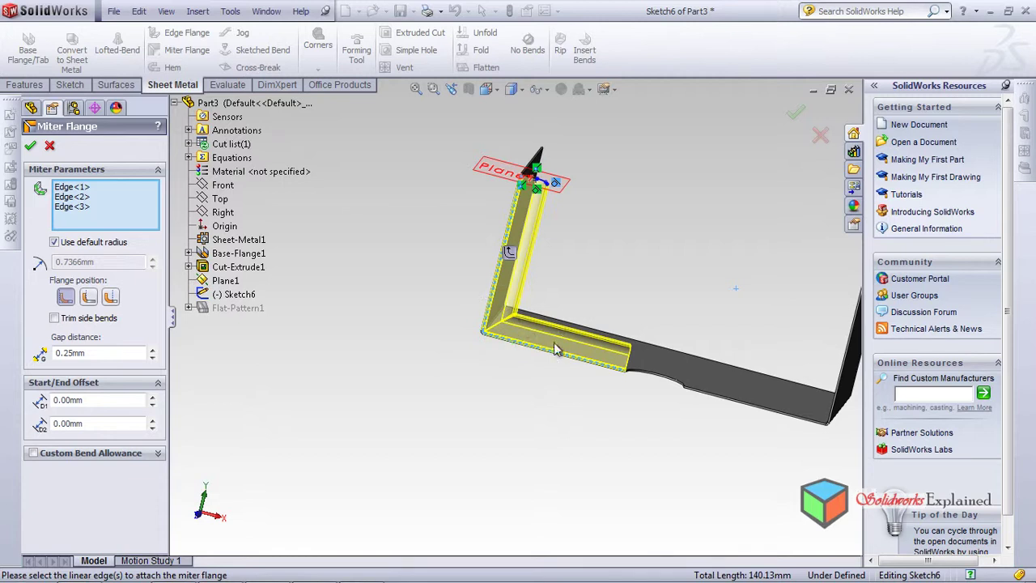
Inspect the mitered corner and accept the flange as Miter Flange1
scroll(486, 333, down, 8)
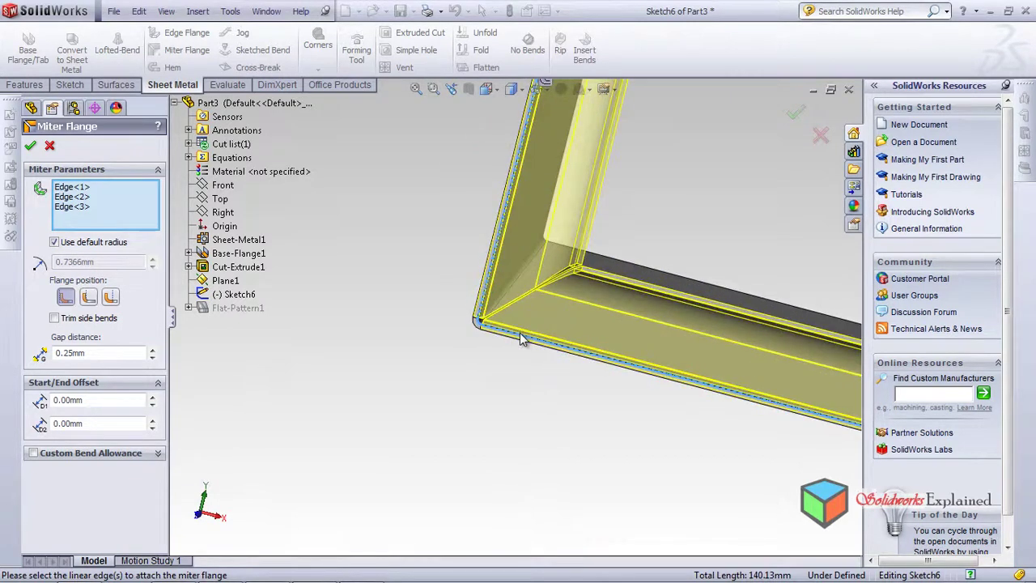
scroll(429, 332, down, 4)
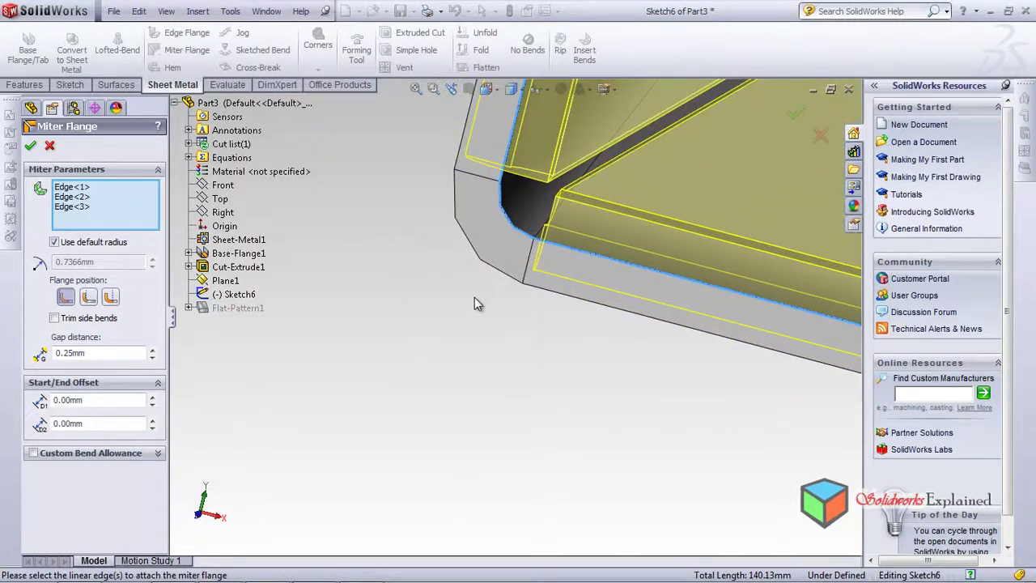
middle_drag(540, 267, 672, 236)
scroll(453, 375, down, 4)
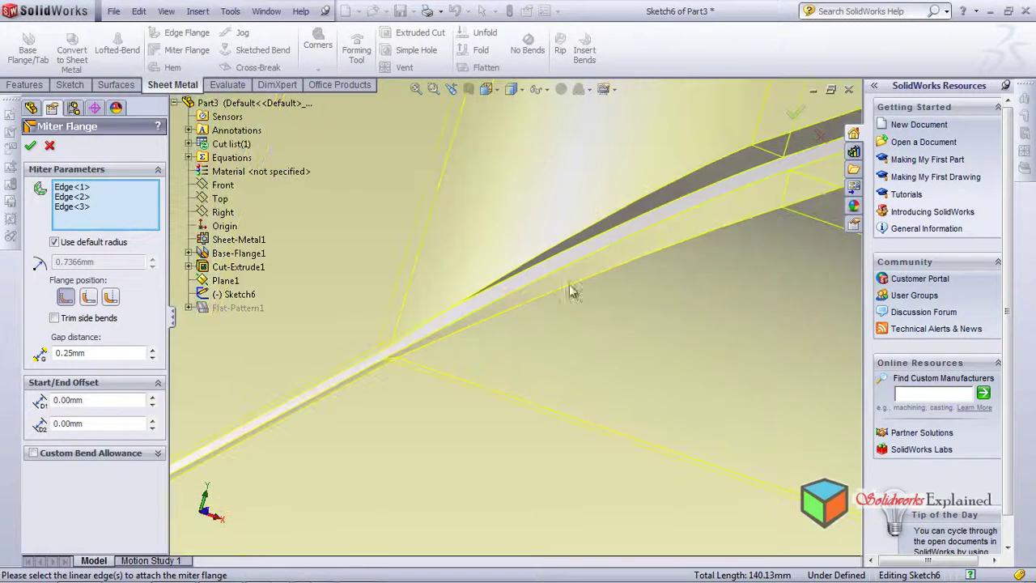
scroll(683, 234, up, 4)
middle_drag(660, 301, 620, 279)
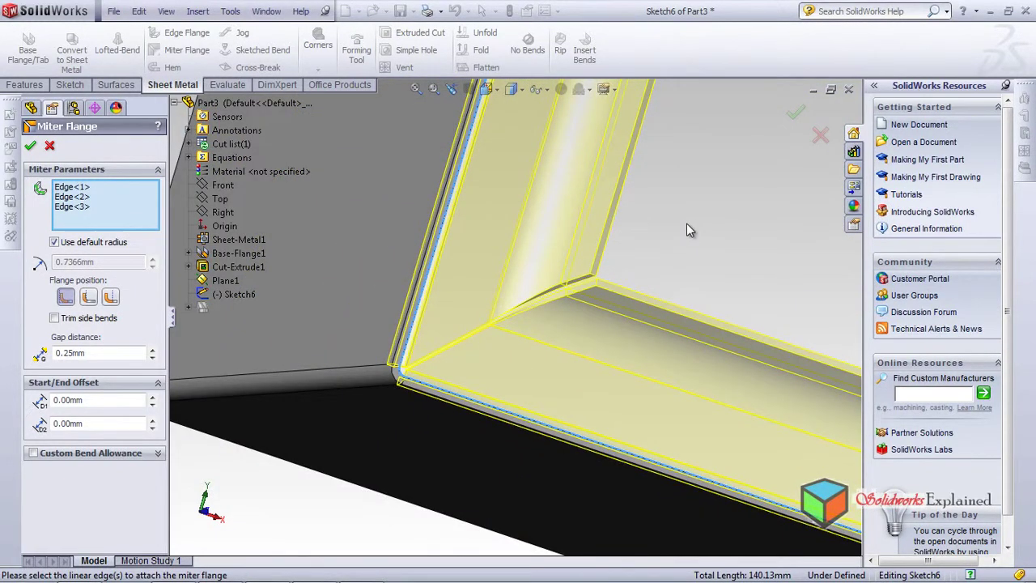
middle_drag(697, 227, 668, 245)
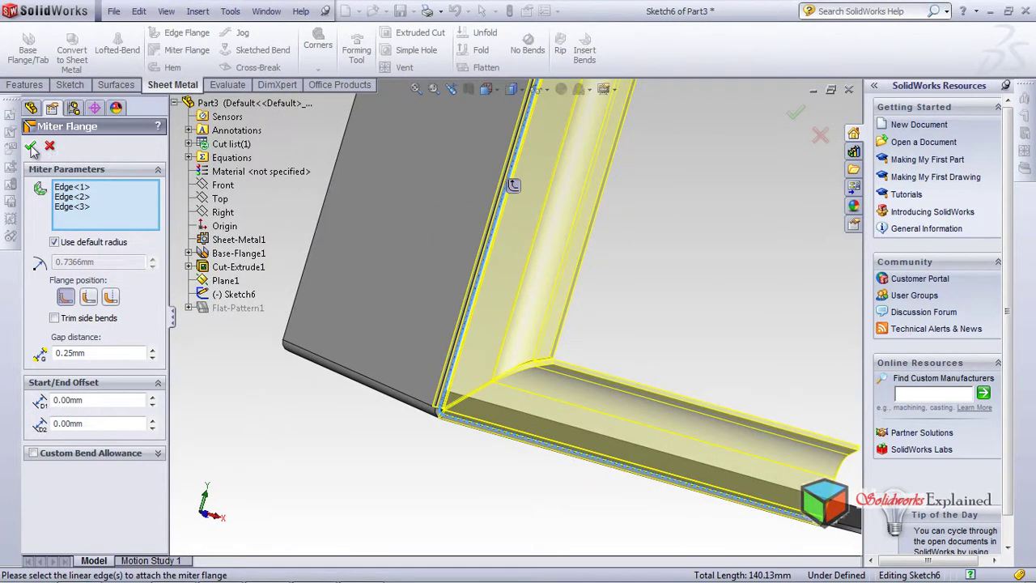
key(Return)
middle_drag(424, 321, 513, 344)
Orbit and zoom around the flange corner, fitting the whole part and Plane1 into view
scroll(513, 344, down, 10)
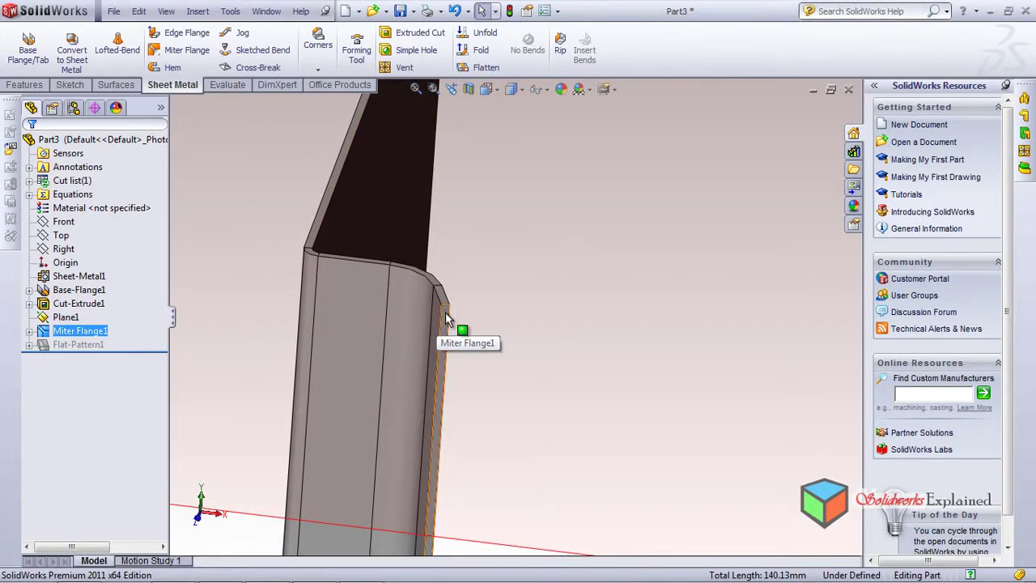
middle_drag(443, 323, 433, 267)
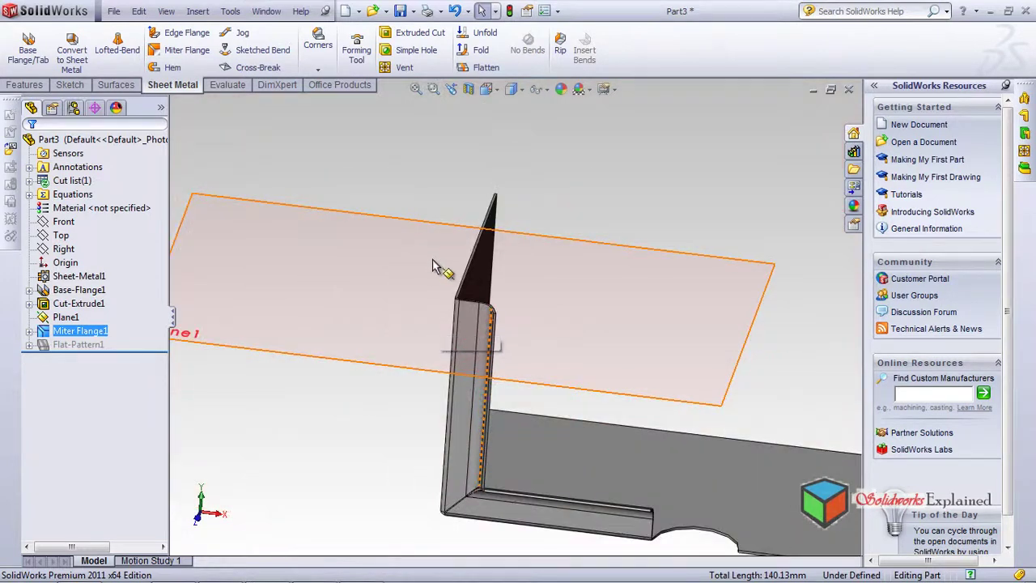
scroll(444, 340, down, 3)
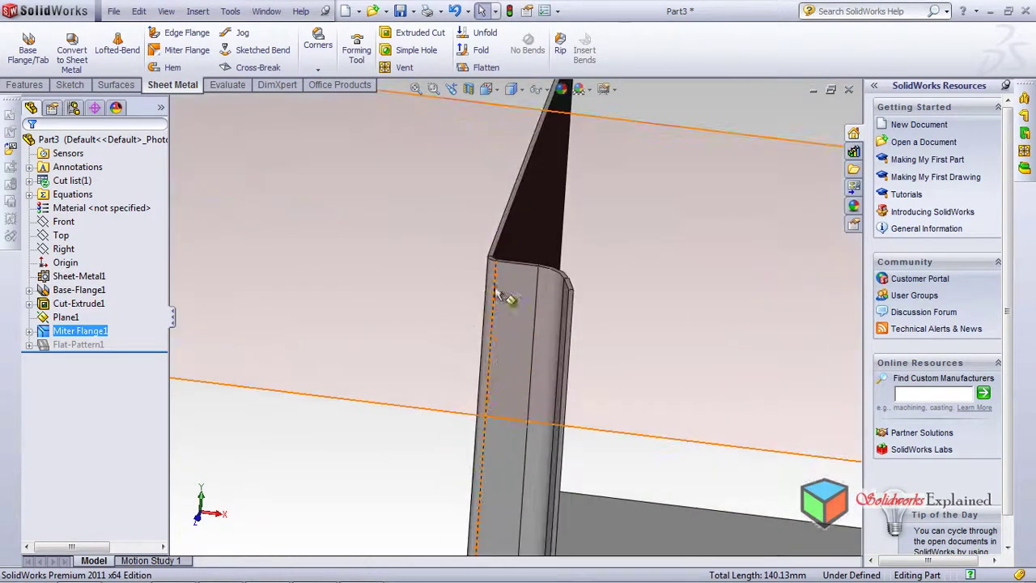
scroll(554, 307, up, 5)
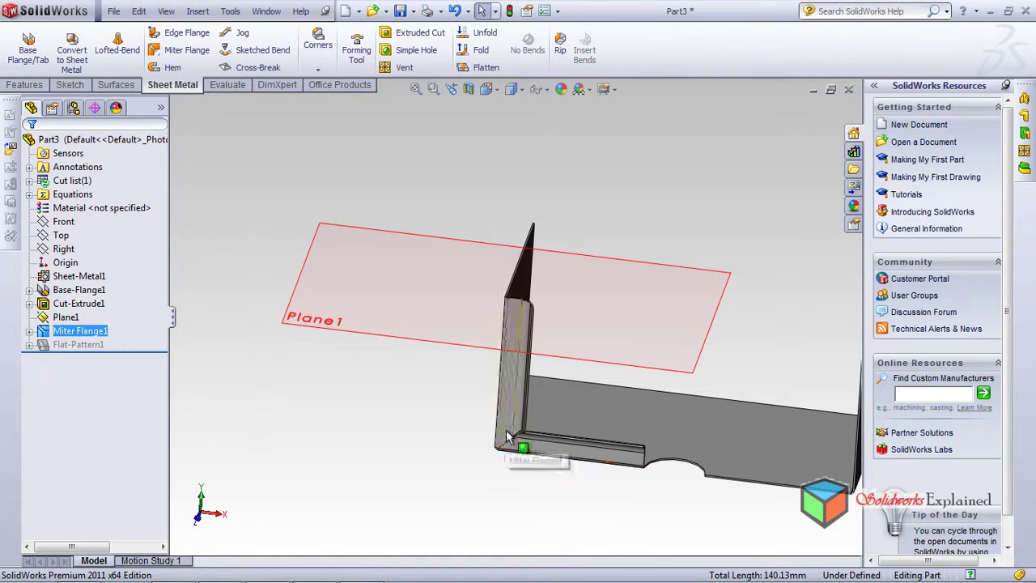
scroll(504, 472, down, 5)
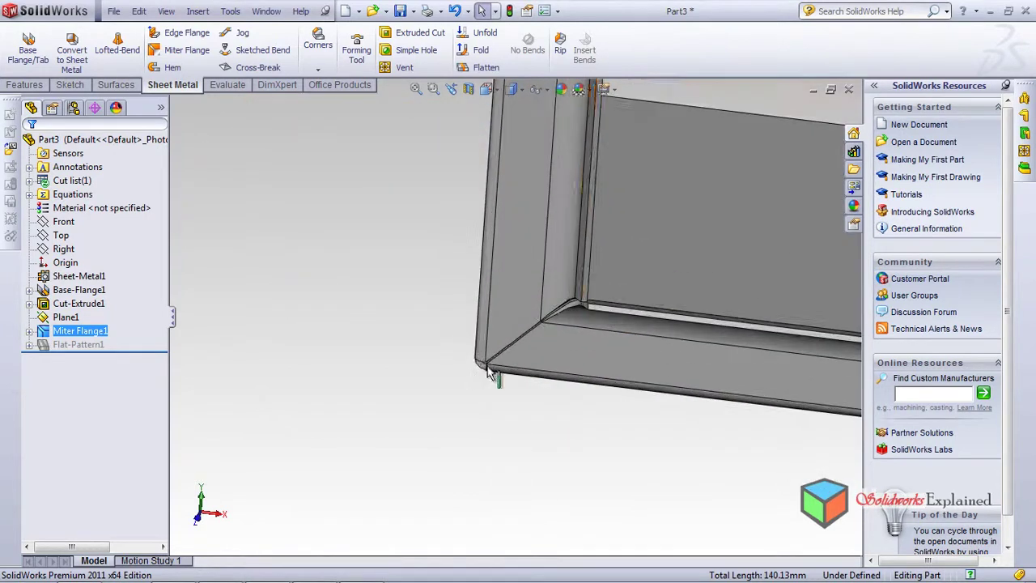
scroll(528, 348, down, 3)
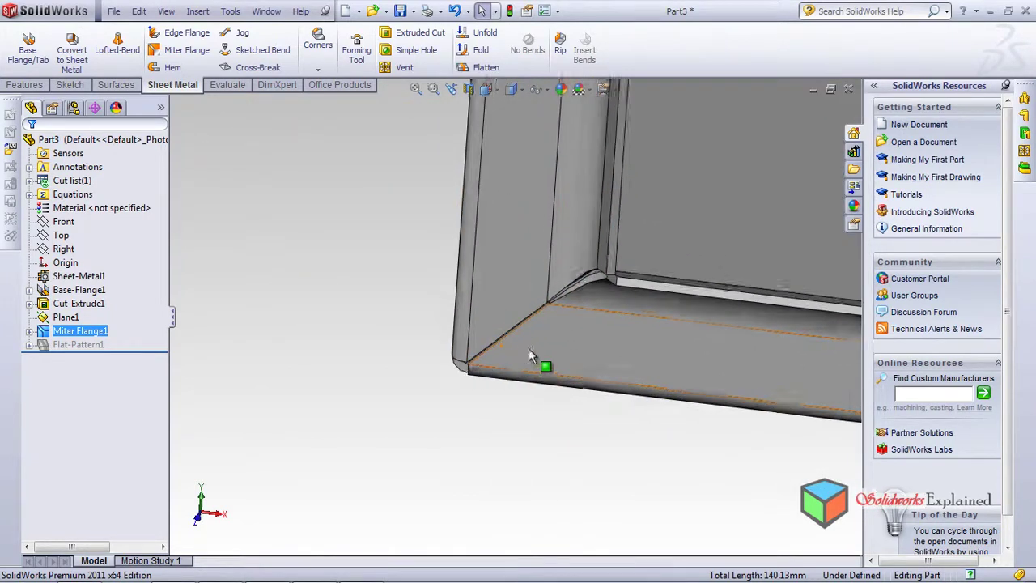
scroll(464, 379, up, 5)
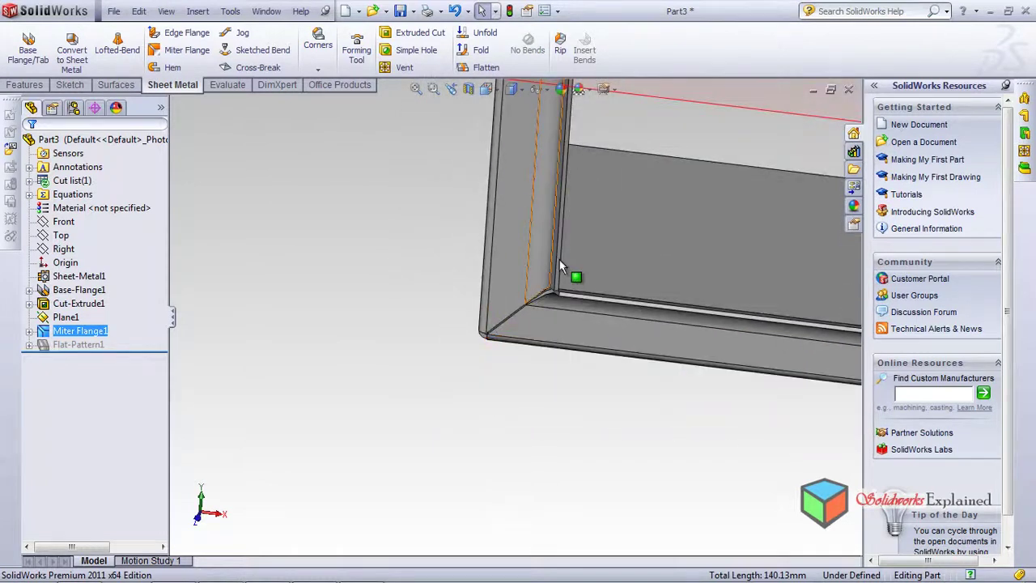
scroll(566, 271, up, 2)
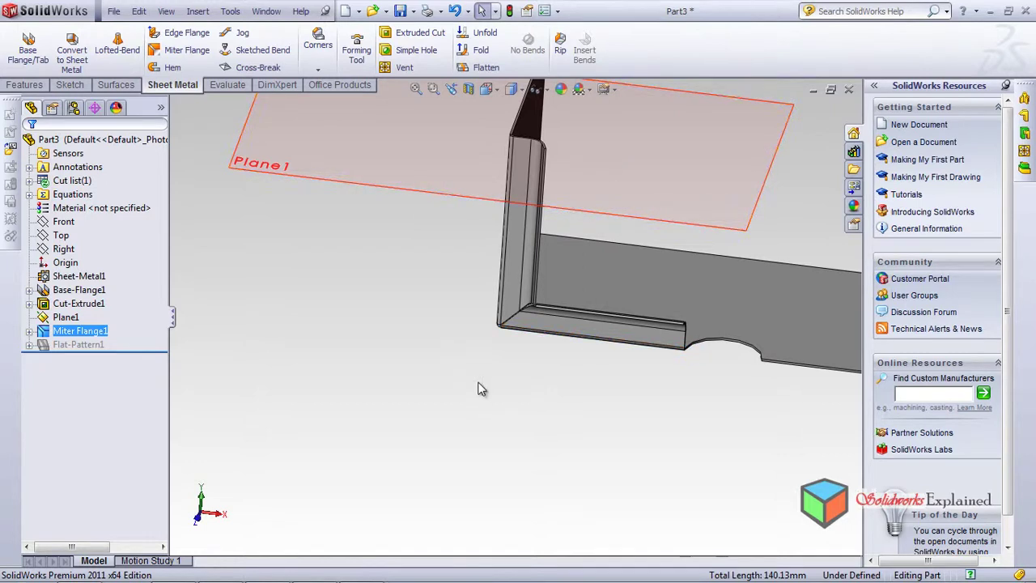
scroll(599, 291, down, 3)
middle_drag(322, 323, 428, 312)
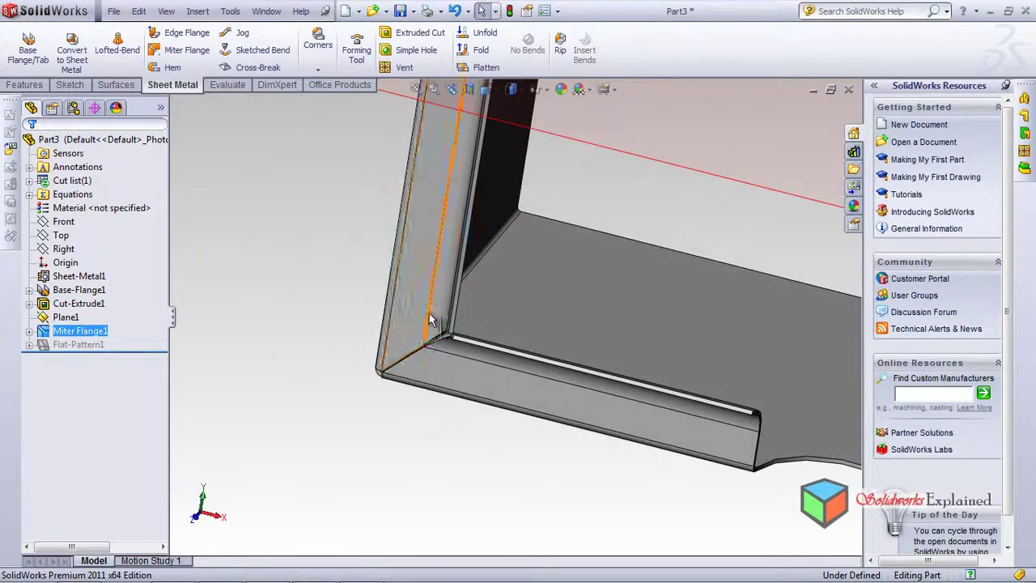
key(f)
scroll(473, 307, down, 2)
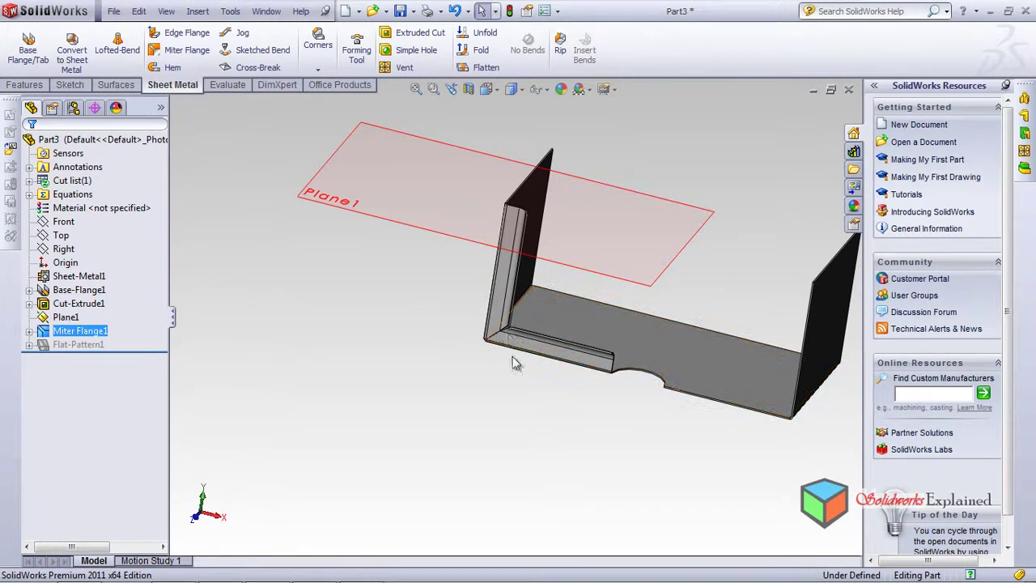
scroll(482, 344, down, 3)
scroll(530, 300, down, 4)
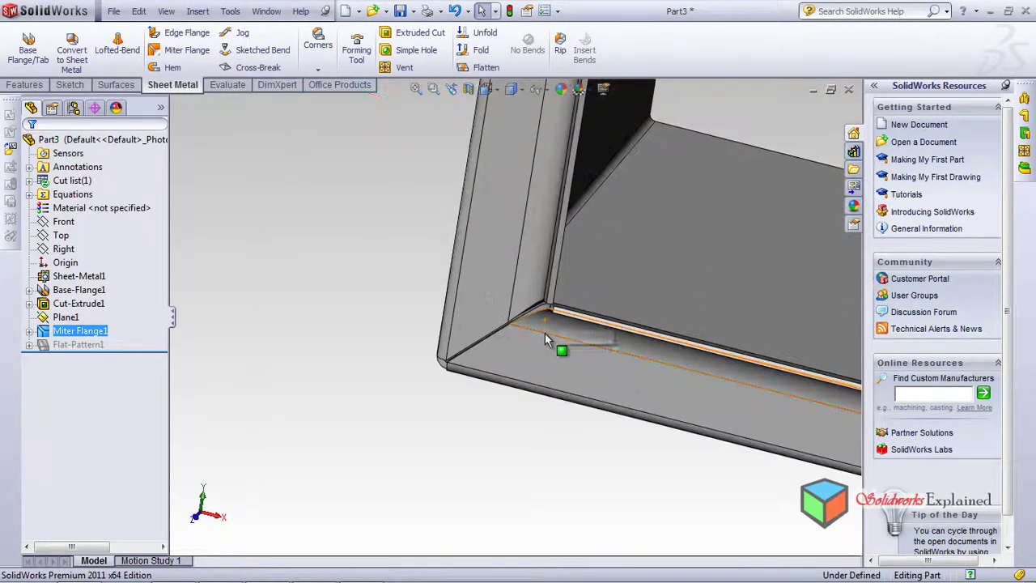
scroll(595, 332, up, 2)
scroll(449, 340, up, 4)
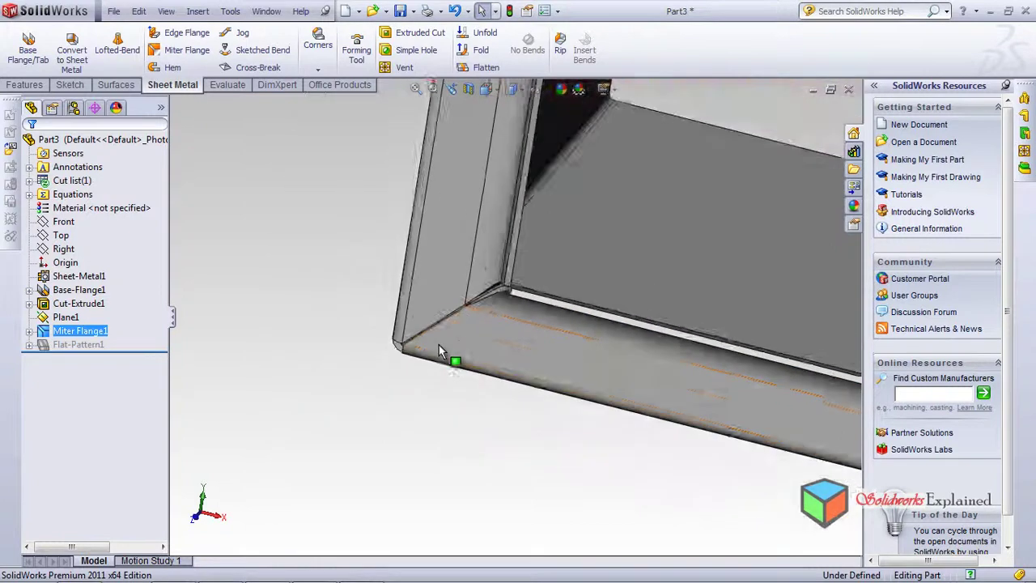
scroll(473, 313, up, 3)
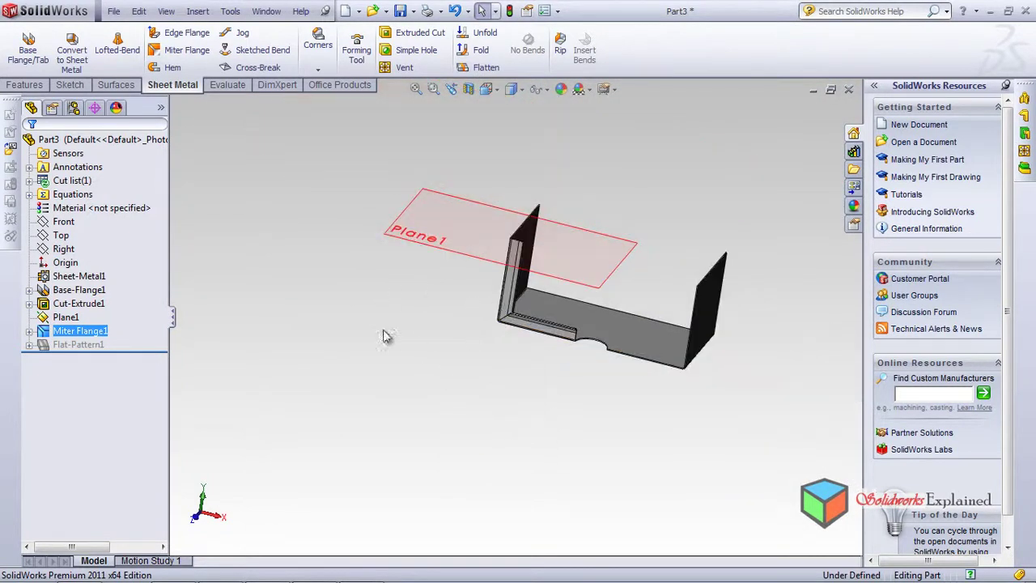
Hide Plane1 from the feature tree, leaving only the U-shaped part visible
click(65, 316)
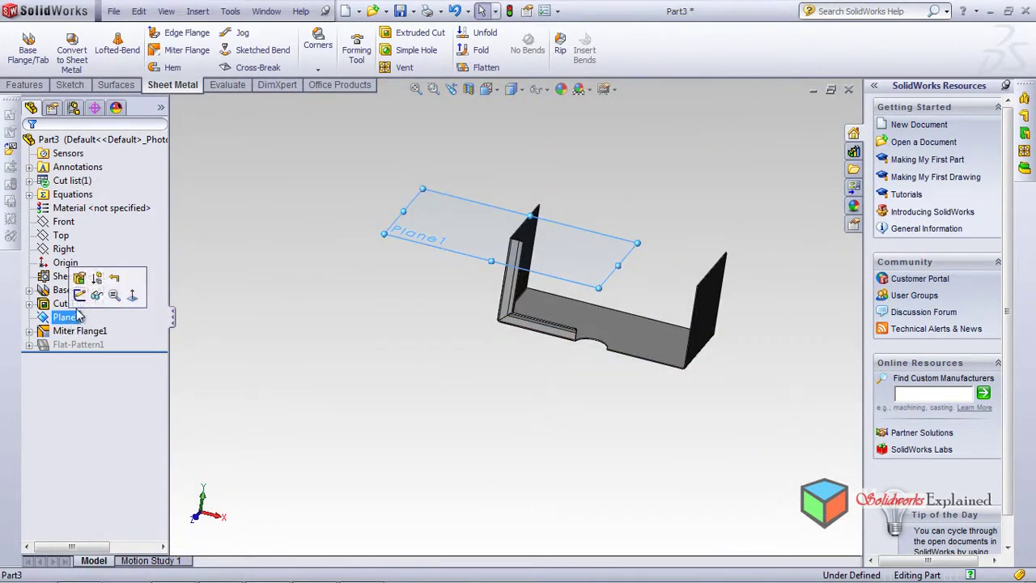
click(97, 294)
middle_drag(427, 290, 421, 351)
scroll(421, 352, down, 2)
scroll(485, 348, up, 2)
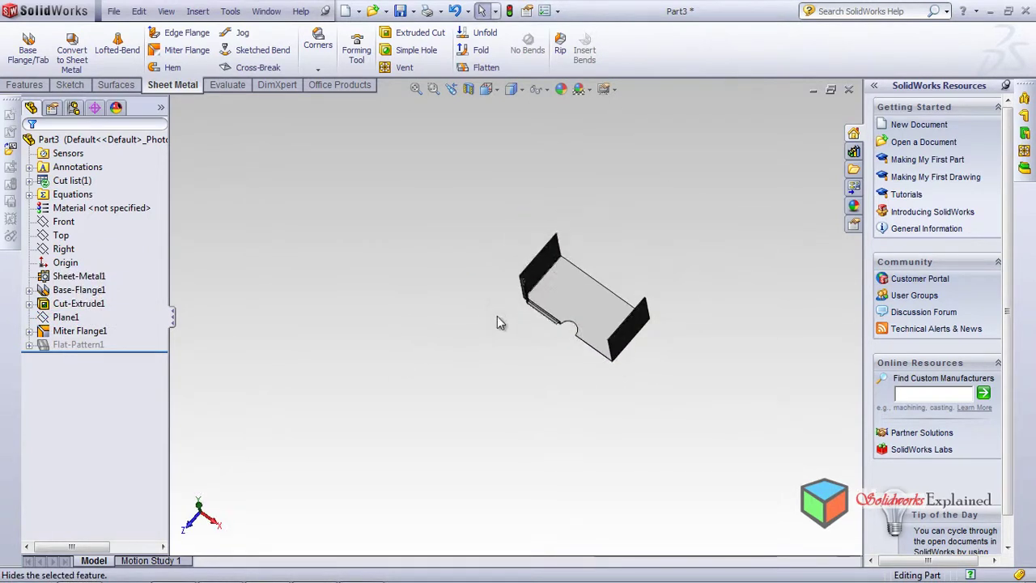
scroll(576, 354, down, 3)
middle_drag(431, 359, 449, 297)
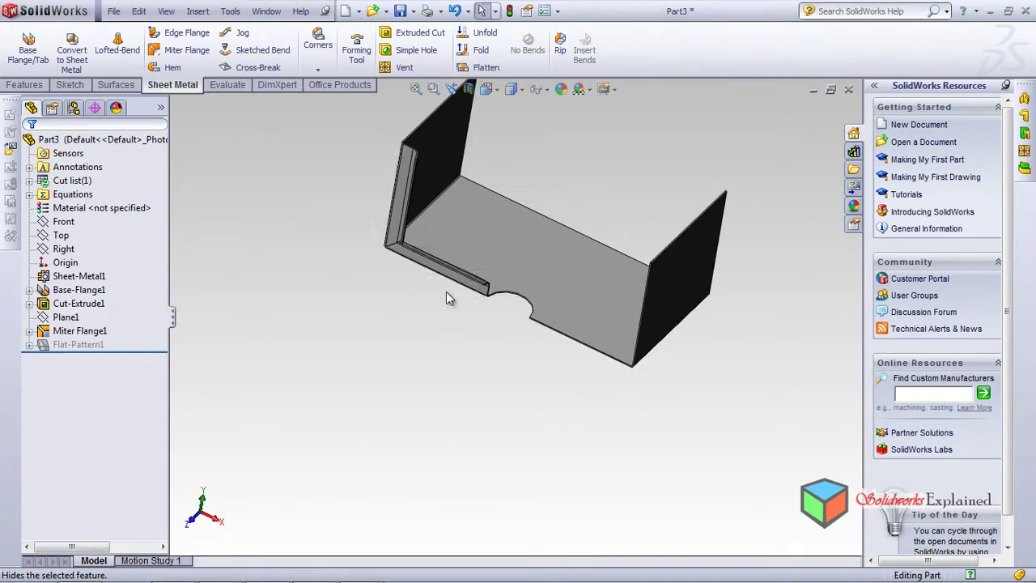
Start a Mirror feature using the part's thin end face as the mirror plane
click(24, 85)
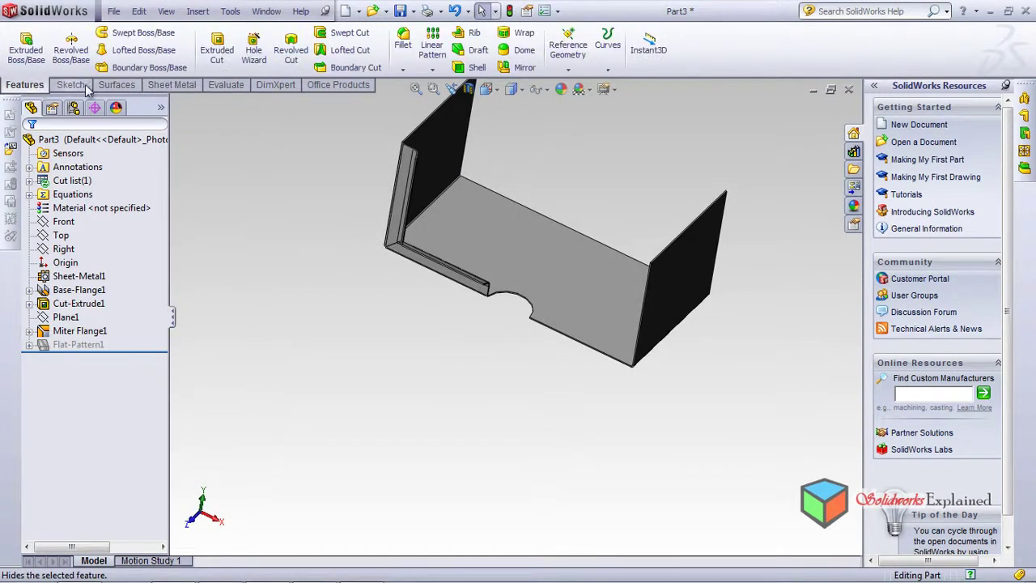
click(522, 68)
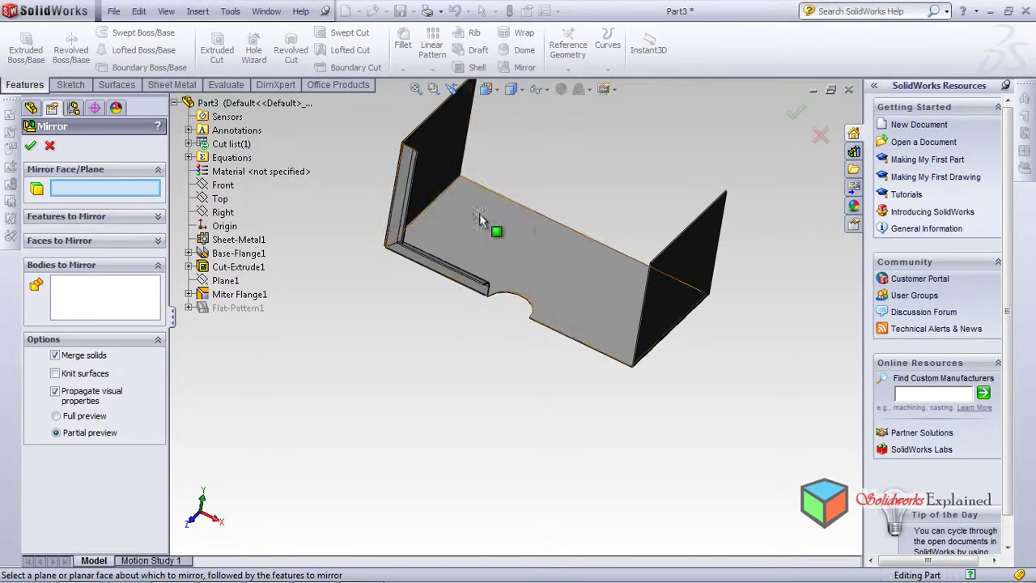
mouse_move(528, 396)
middle_down()
mouse_move(407, 396)
mouse_move(347, 458)
mouse_move(621, 471)
mouse_move(606, 502)
mouse_move(615, 512)
middle_up()
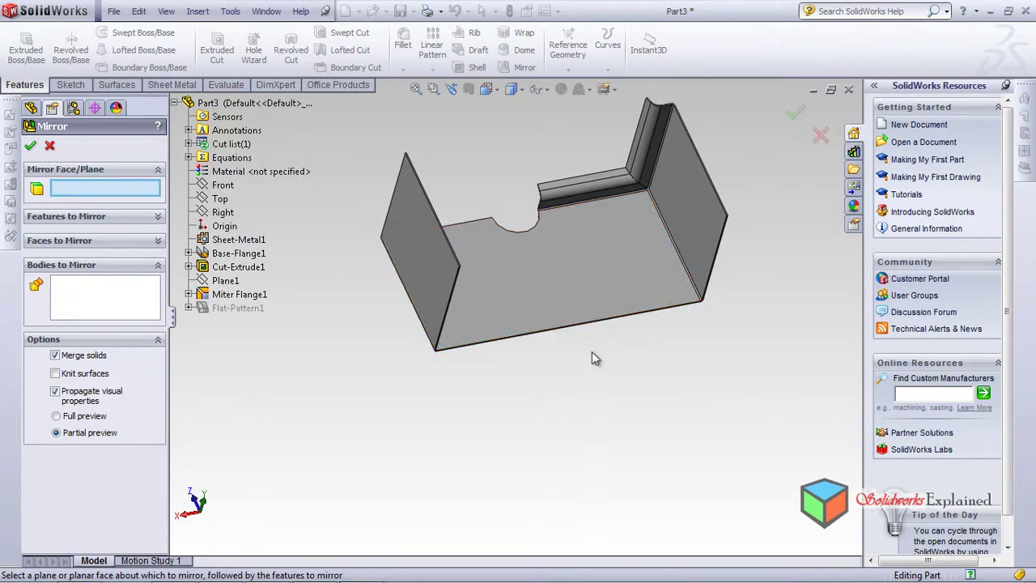
middle_drag(591, 358, 615, 324)
scroll(637, 297, down, 6)
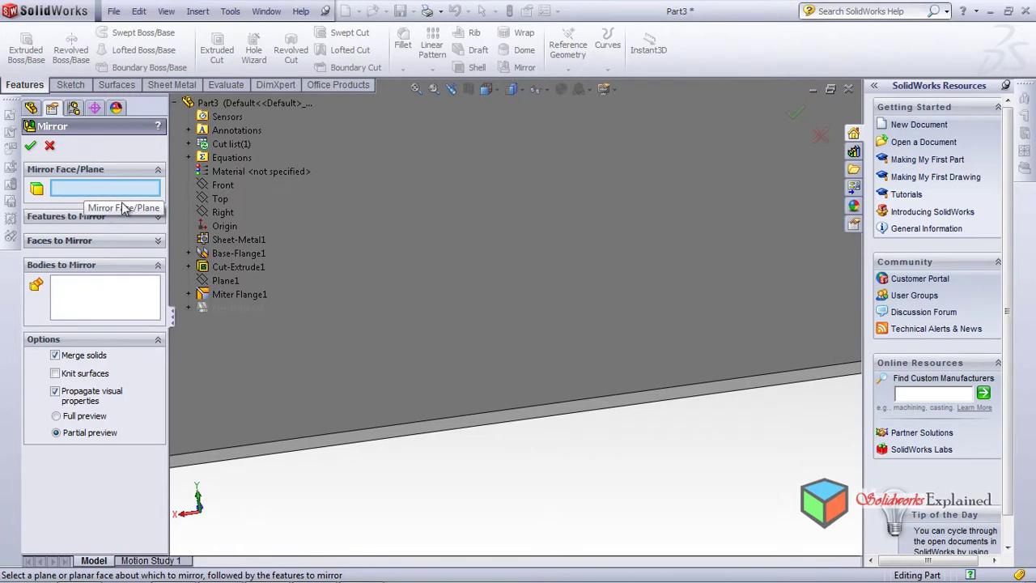
click(478, 426)
Choose the Miter Flange1 body to mirror and confirm the mirror
scroll(486, 481, up, 5)
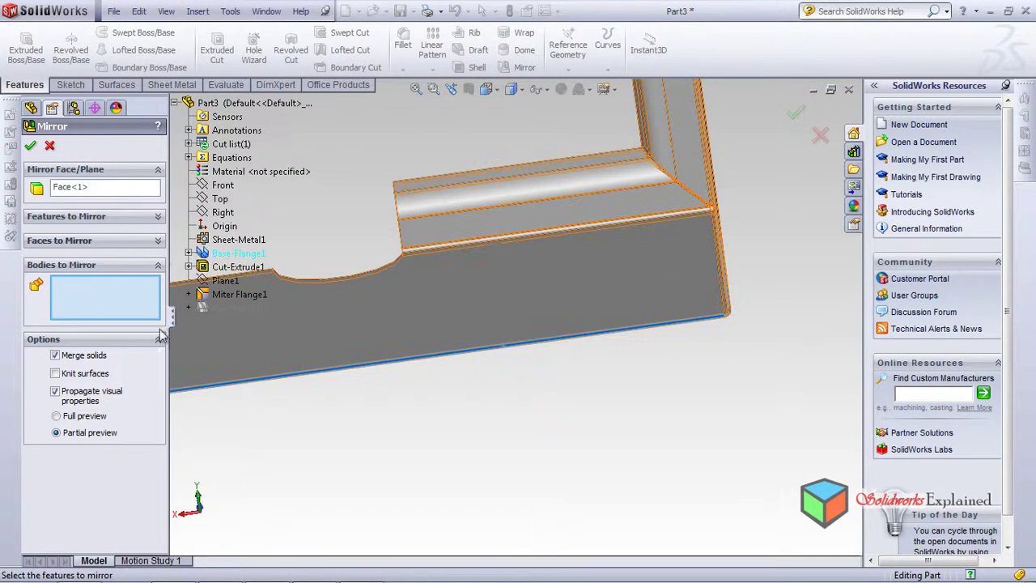
click(499, 315)
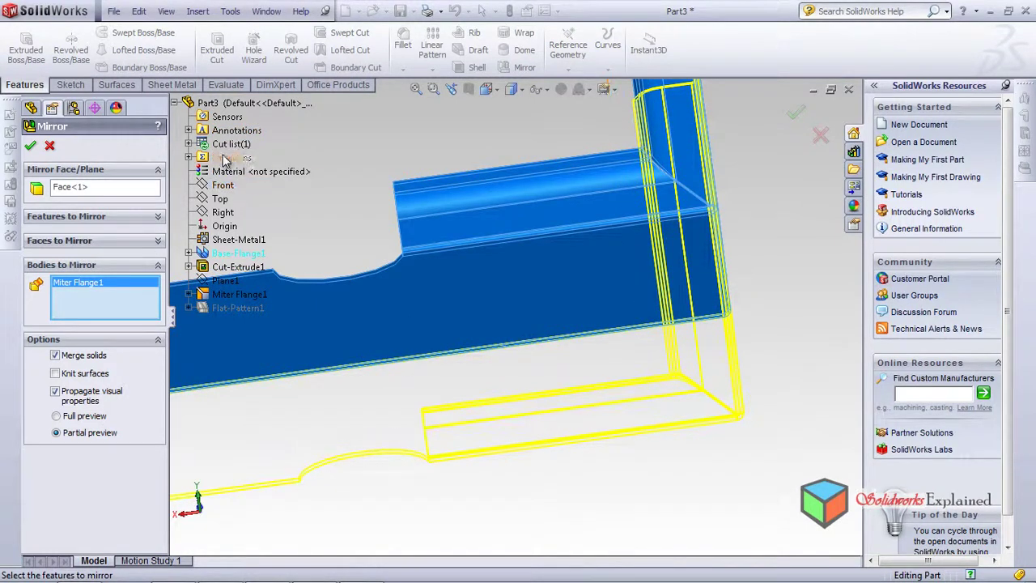
scroll(534, 338, up, 2)
scroll(558, 353, down, 4)
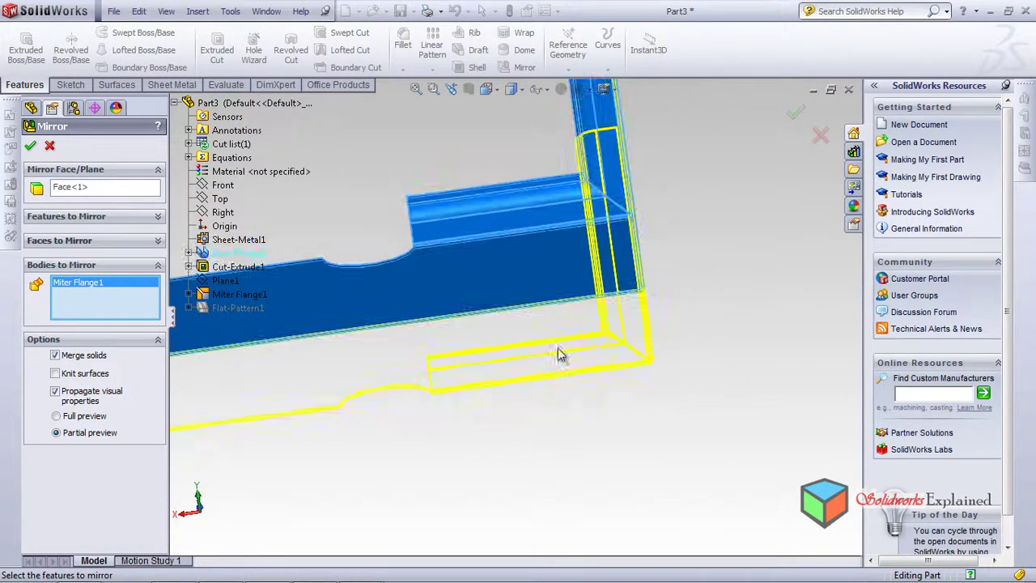
scroll(566, 353, down, 3)
middle_drag(567, 353, 478, 541)
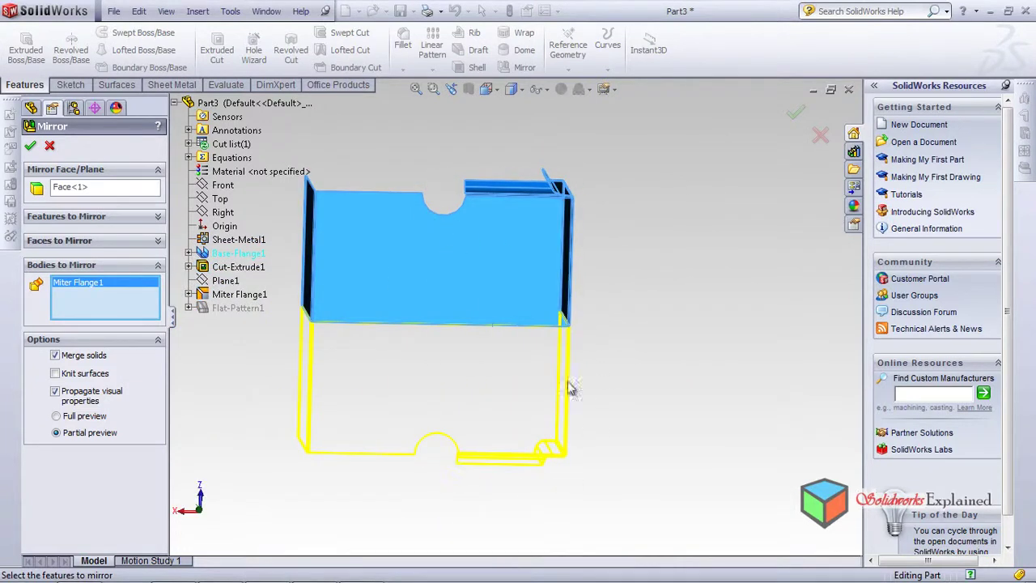
click(32, 145)
Orbit around Mirror1 to inspect it, then bring back the Sheet Metal commands
middle_drag(666, 304, 582, 344)
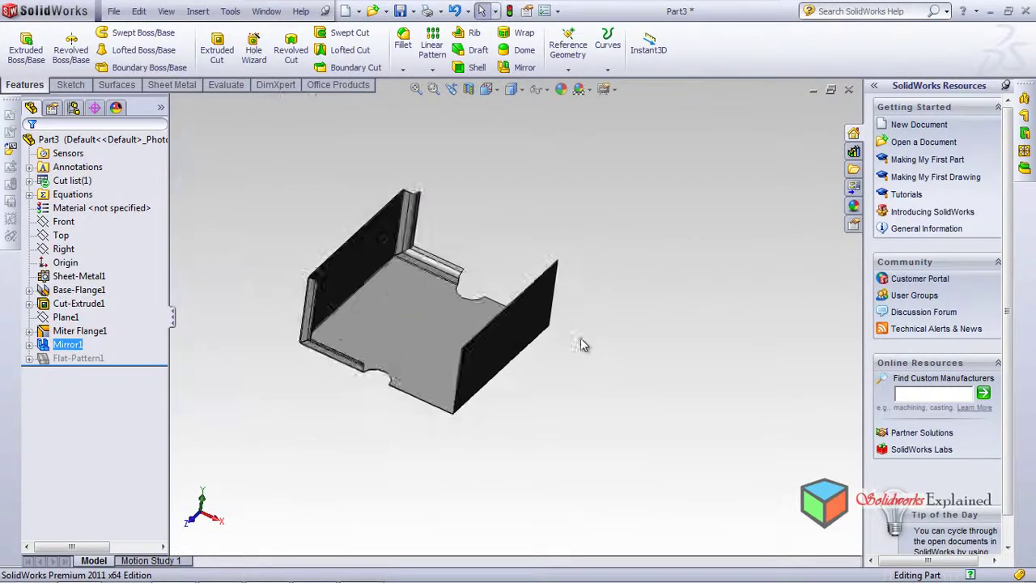
scroll(534, 328, down, 6)
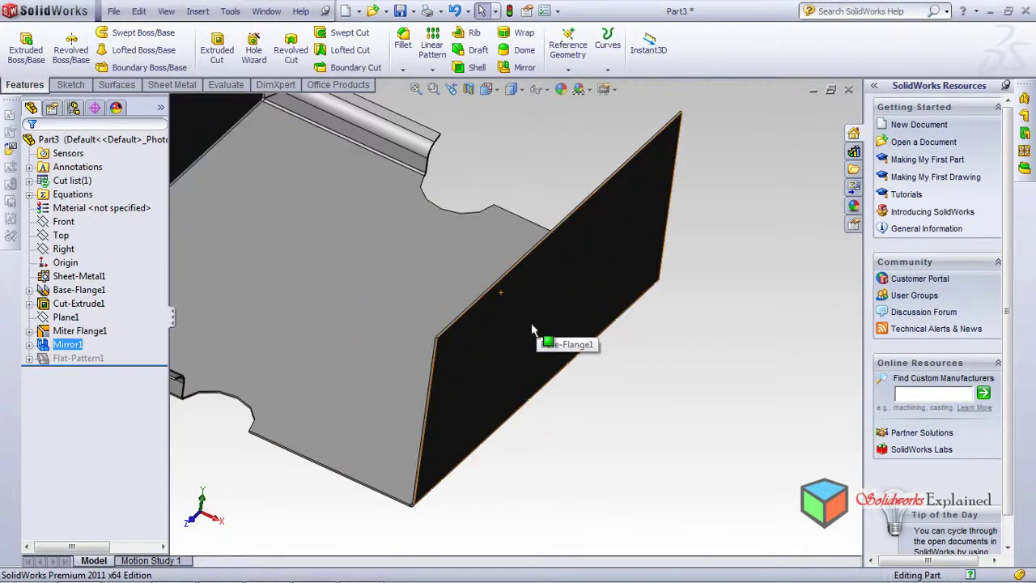
scroll(531, 328, up, 5)
middle_drag(556, 358, 434, 445)
middle_drag(428, 421, 423, 408)
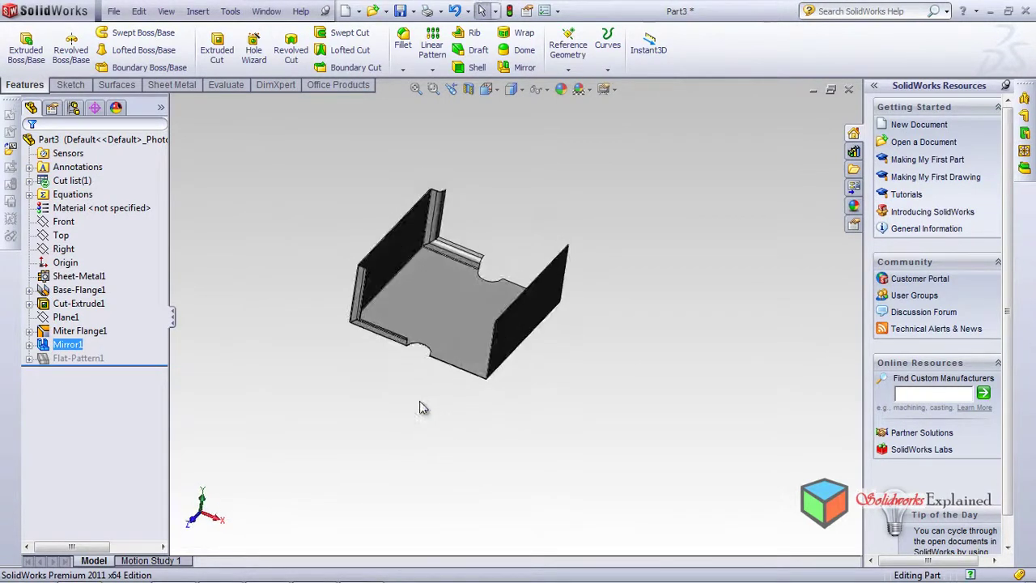
click(174, 85)
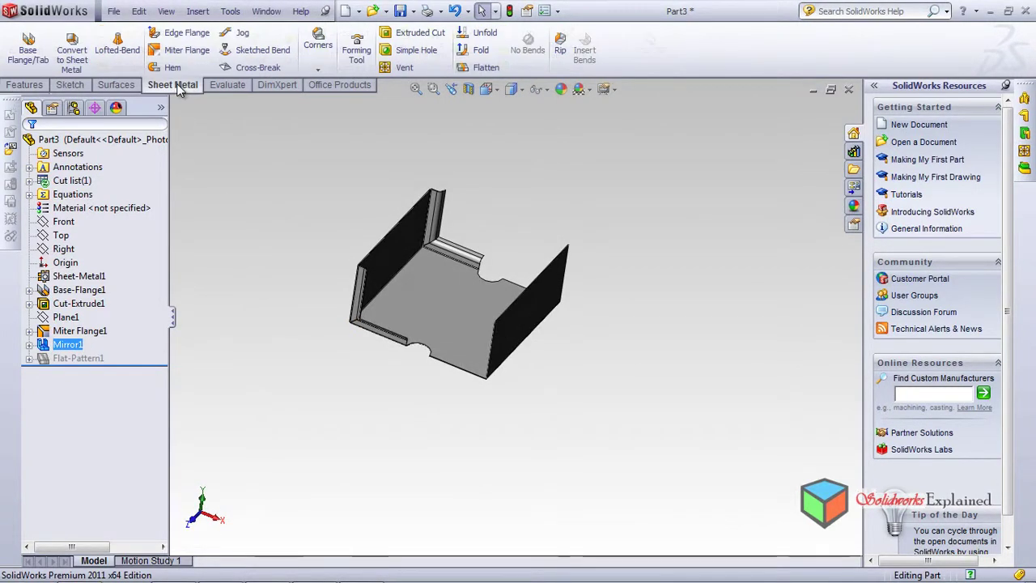
Start an Edge Flange on the wall's top edge with a 46 mm Blind height
click(184, 39)
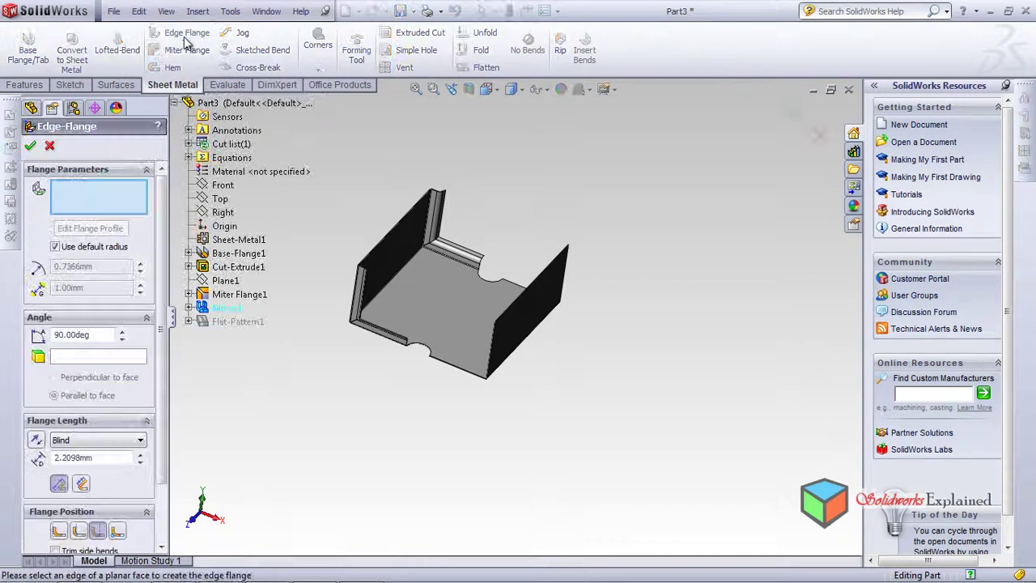
scroll(552, 313, down, 10)
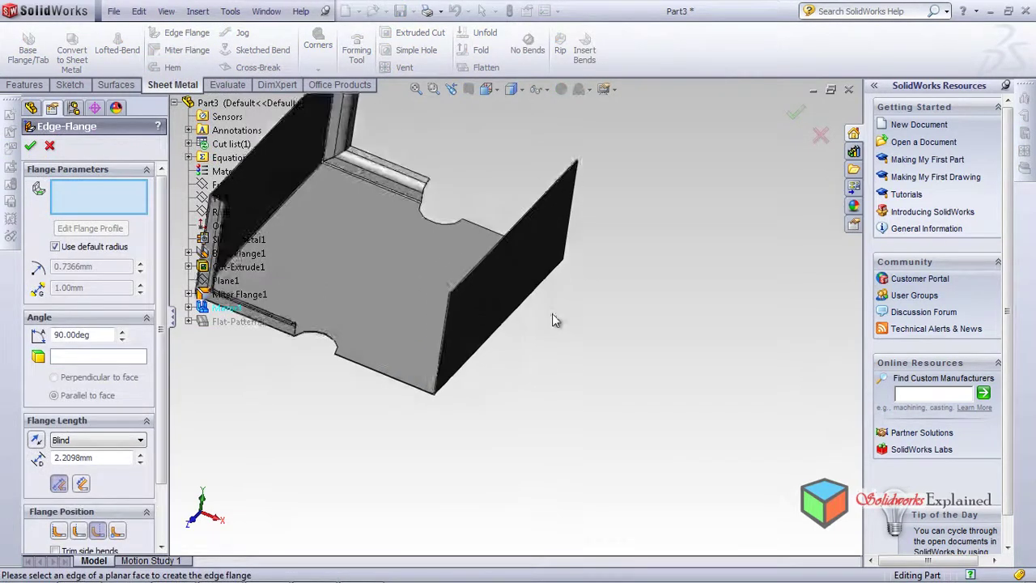
scroll(427, 289, down, 1)
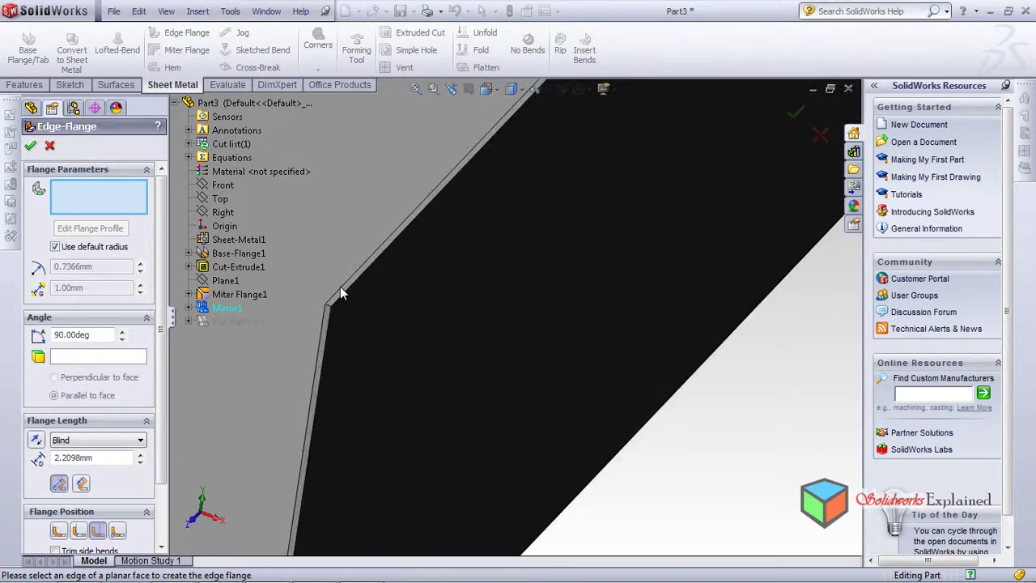
click(341, 303)
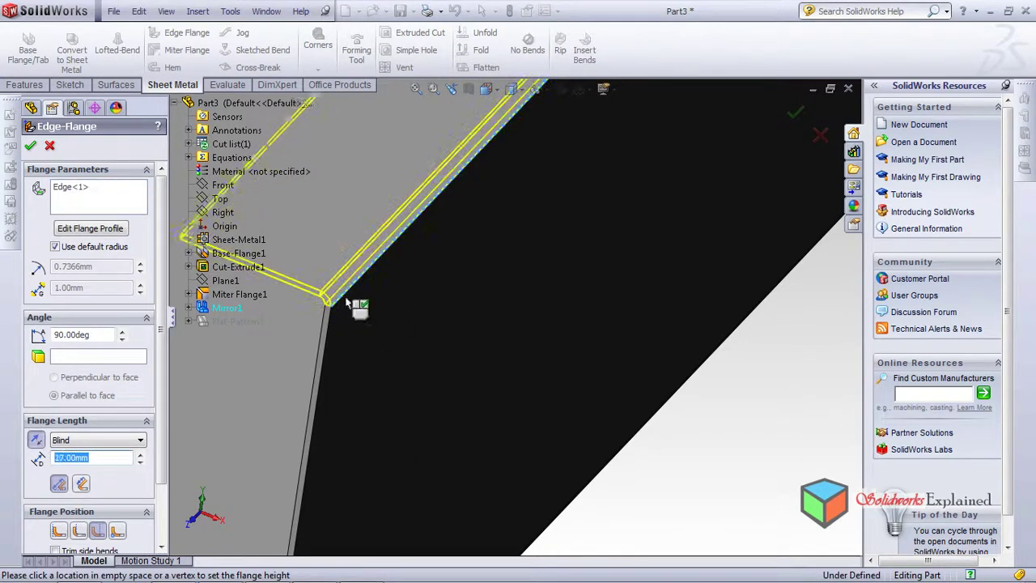
scroll(399, 334, up, 2)
scroll(399, 334, up, 3)
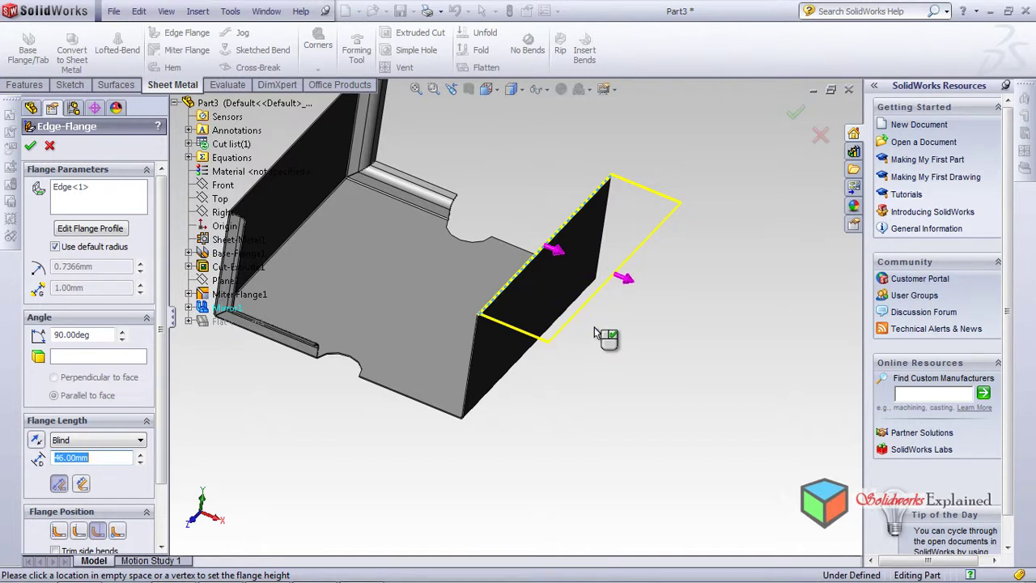
click(595, 332)
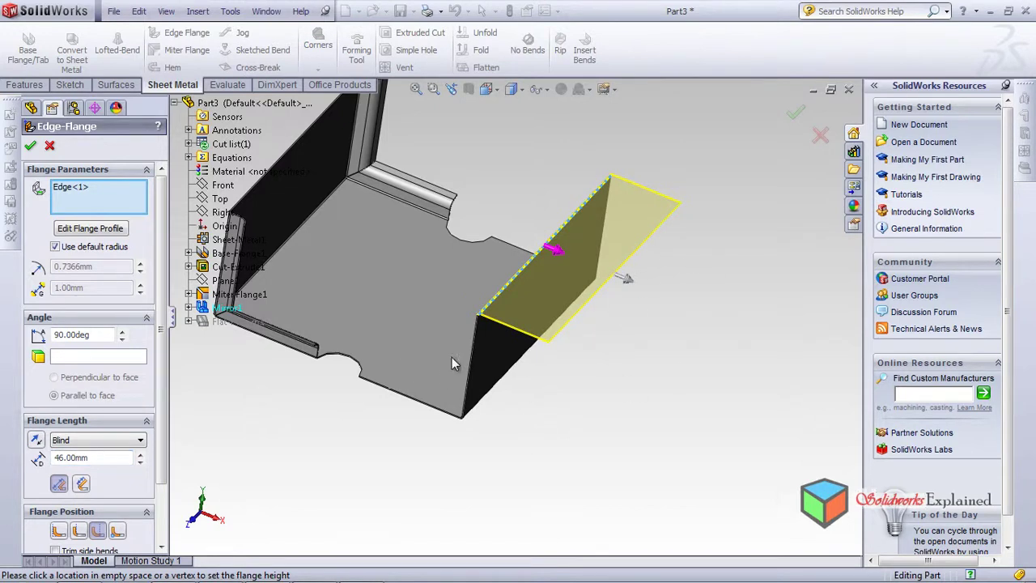
scroll(541, 362, down, 1)
mouse_move(522, 391)
middle_down()
mouse_move(561, 238)
mouse_move(555, 312)
mouse_move(510, 421)
mouse_move(529, 387)
middle_up()
scroll(482, 291, down, 6)
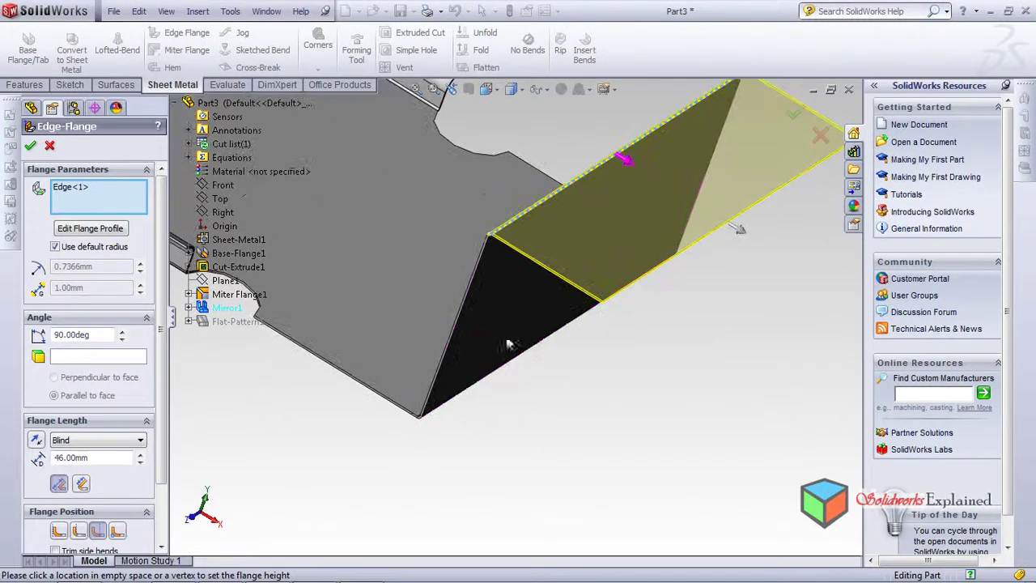
scroll(502, 229, down, 4)
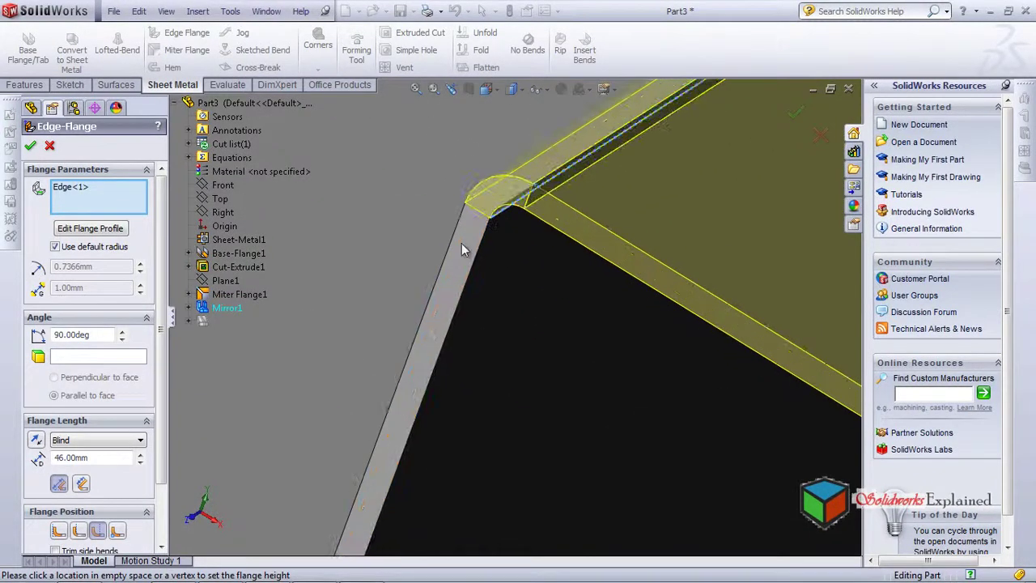
Change the flange length reference and accept Edge-Flange1 at 90°
click(84, 484)
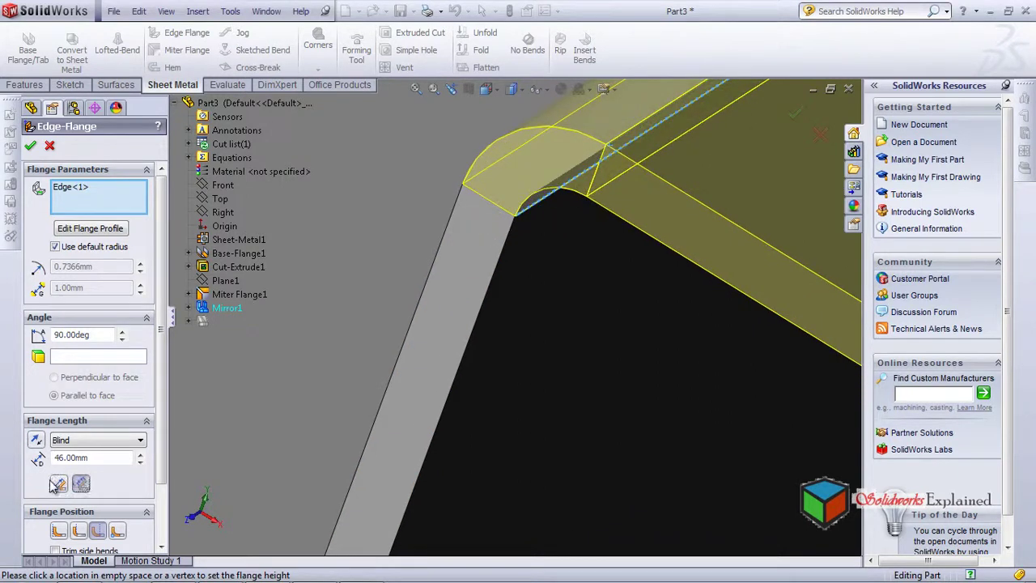
click(59, 486)
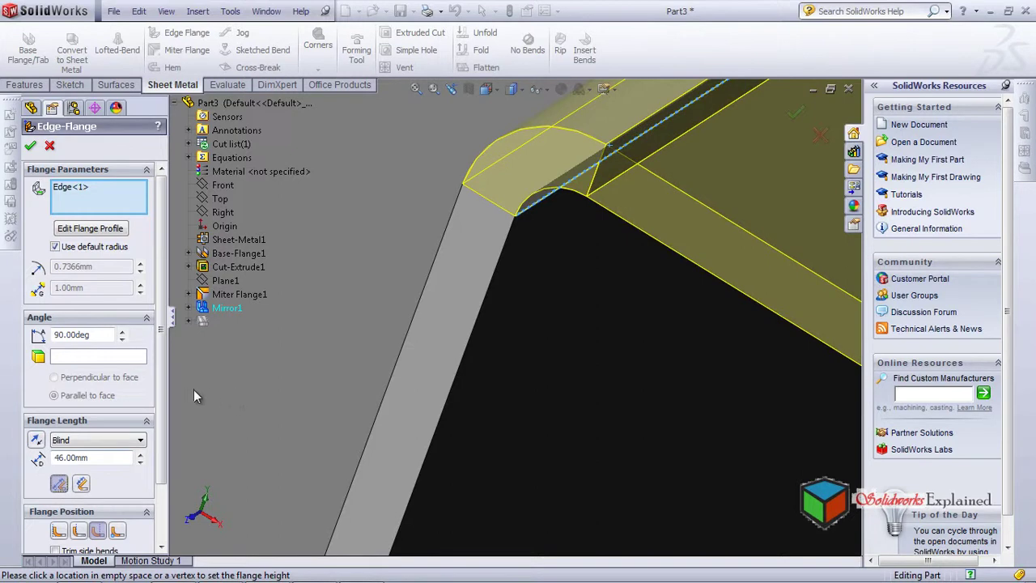
mouse_move(631, 314)
middle_down()
mouse_move(619, 343)
mouse_move(613, 315)
middle_up()
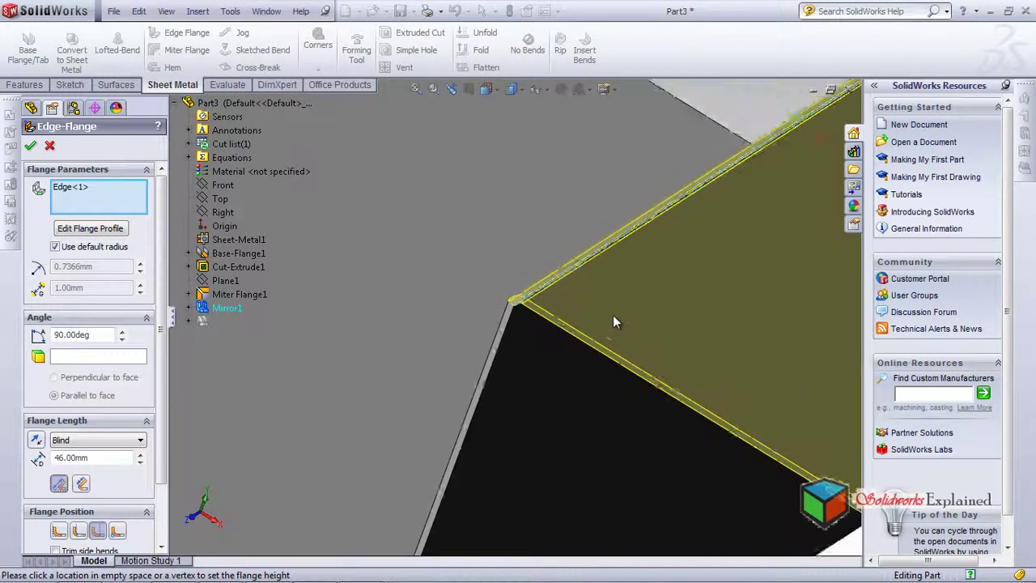
scroll(613, 312, up, 5)
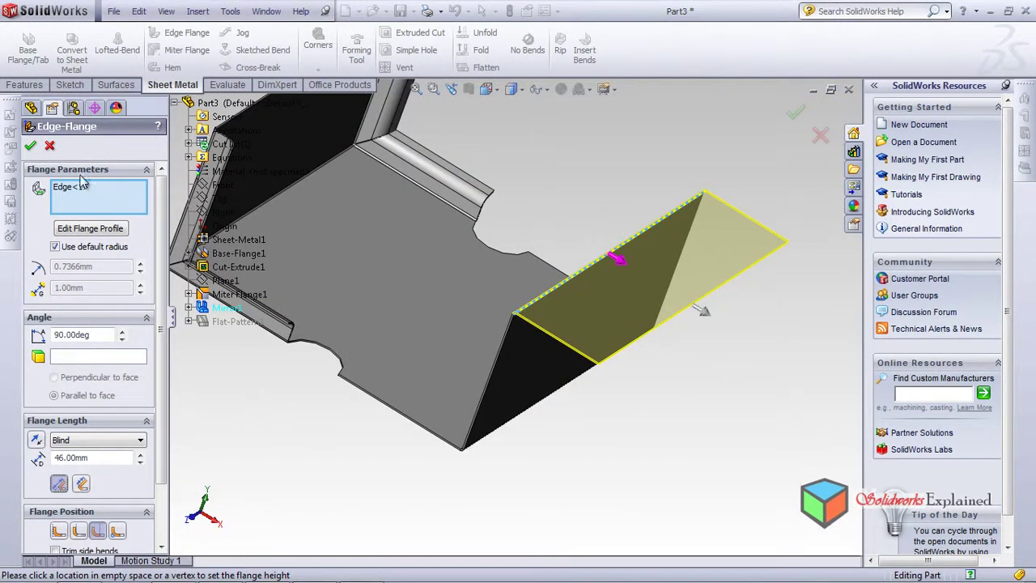
click(30, 146)
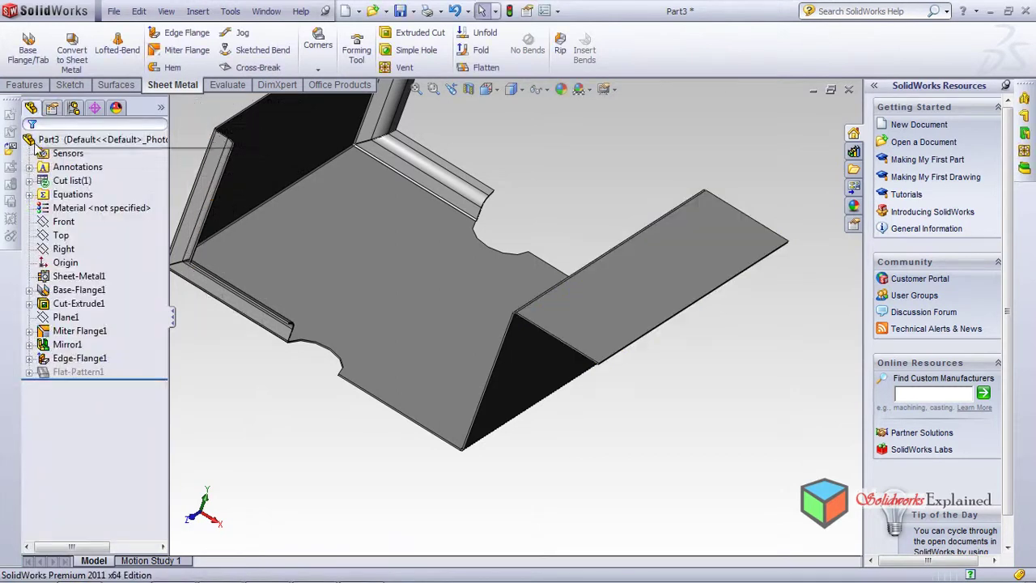
middle_drag(389, 317, 543, 381)
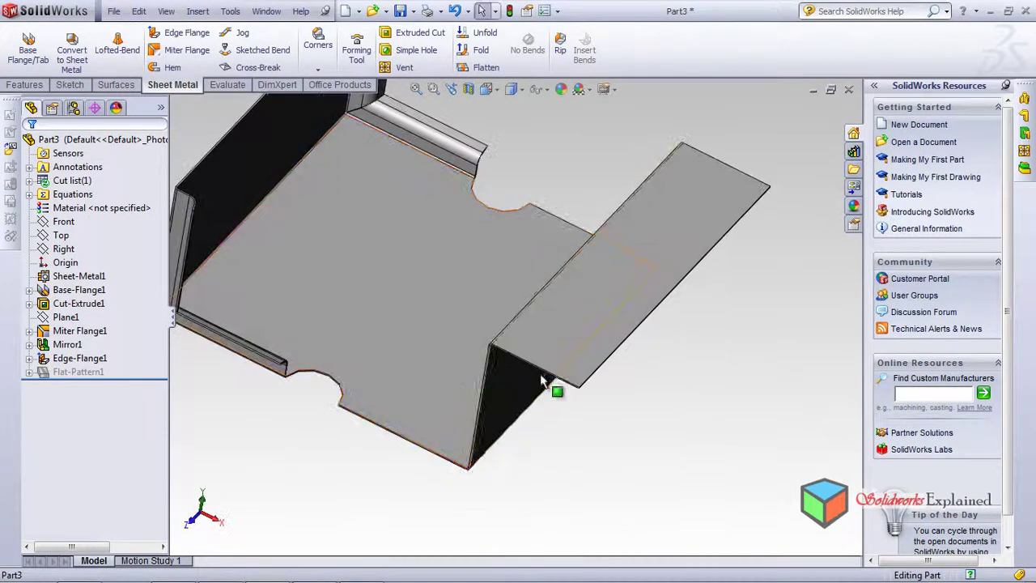
scroll(499, 332, down, 5)
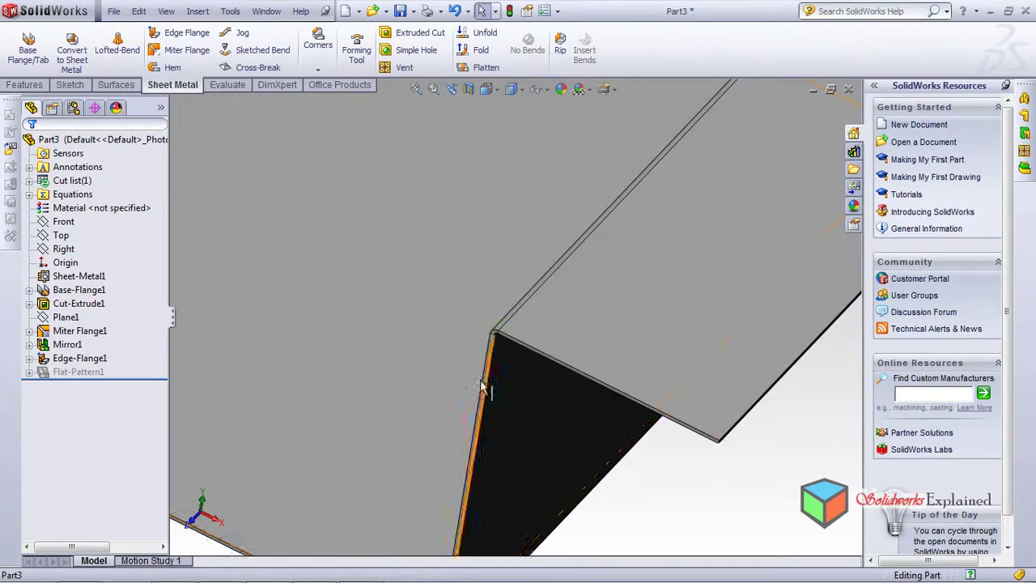
scroll(488, 340, down, 2)
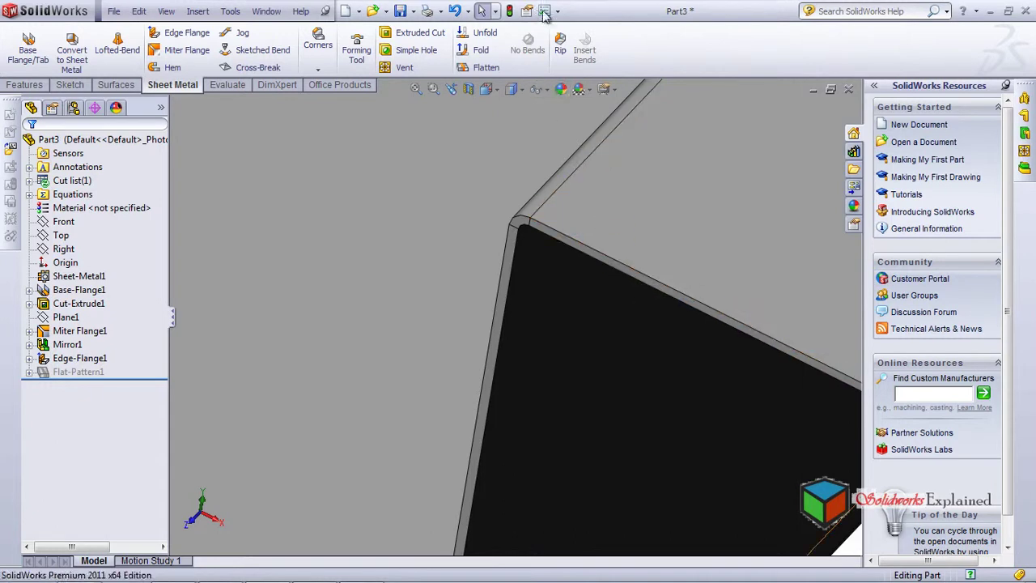
middle_drag(671, 230, 667, 224)
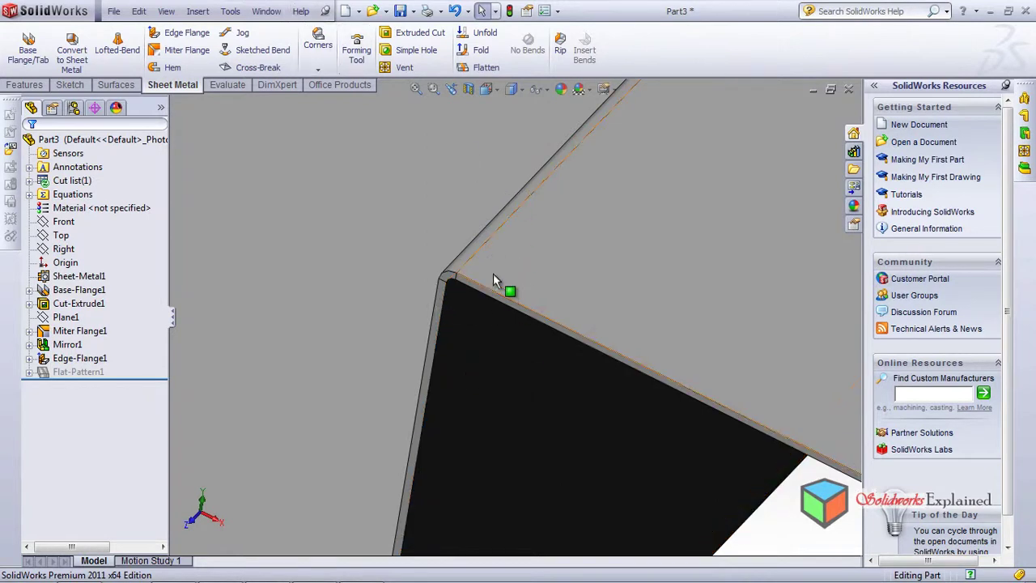
middle_drag(427, 317, 678, 435)
key(f)
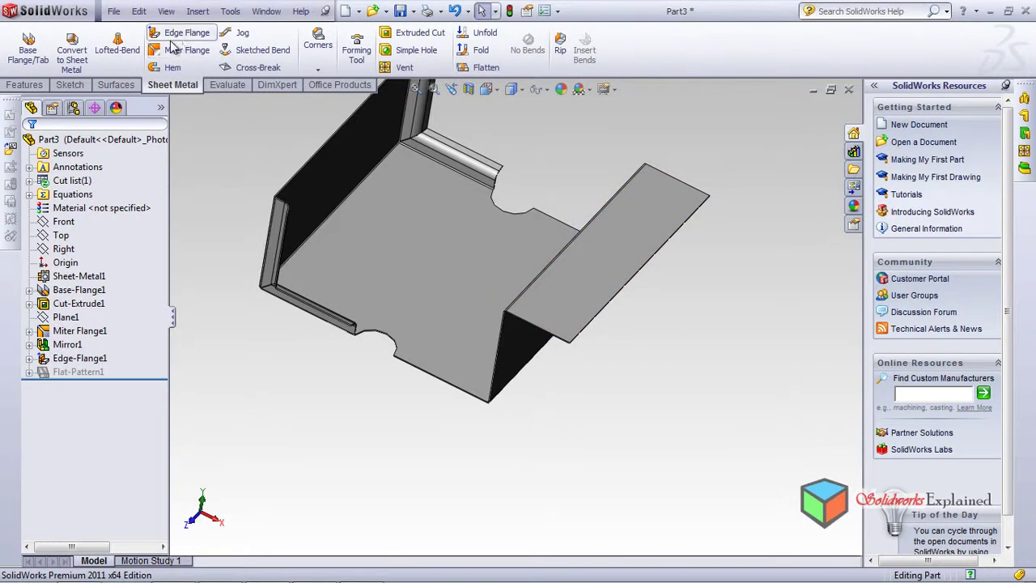
scroll(568, 284, down, 3)
scroll(568, 284, up, 2)
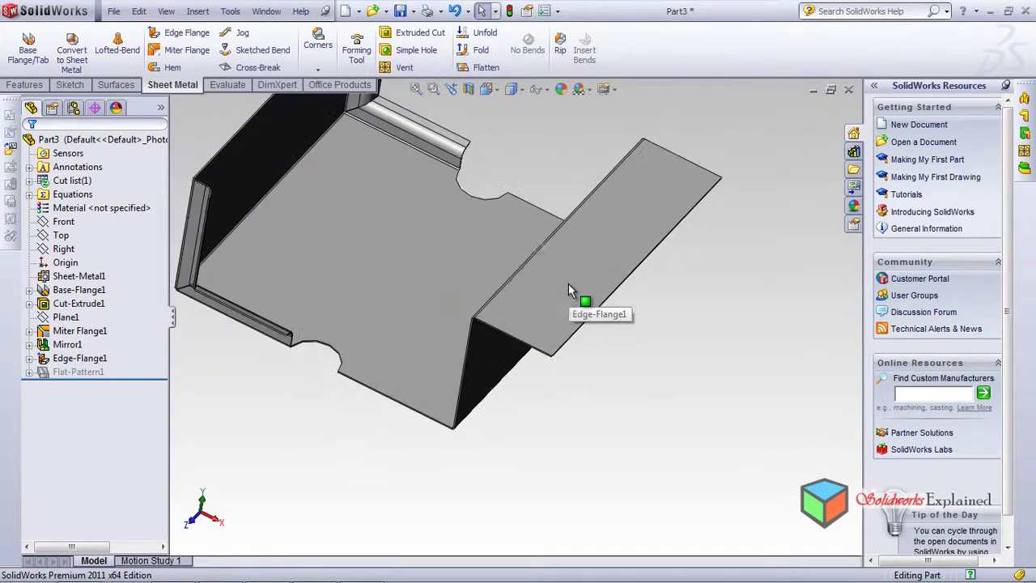
click(80, 358)
ctrl+click(79, 330)
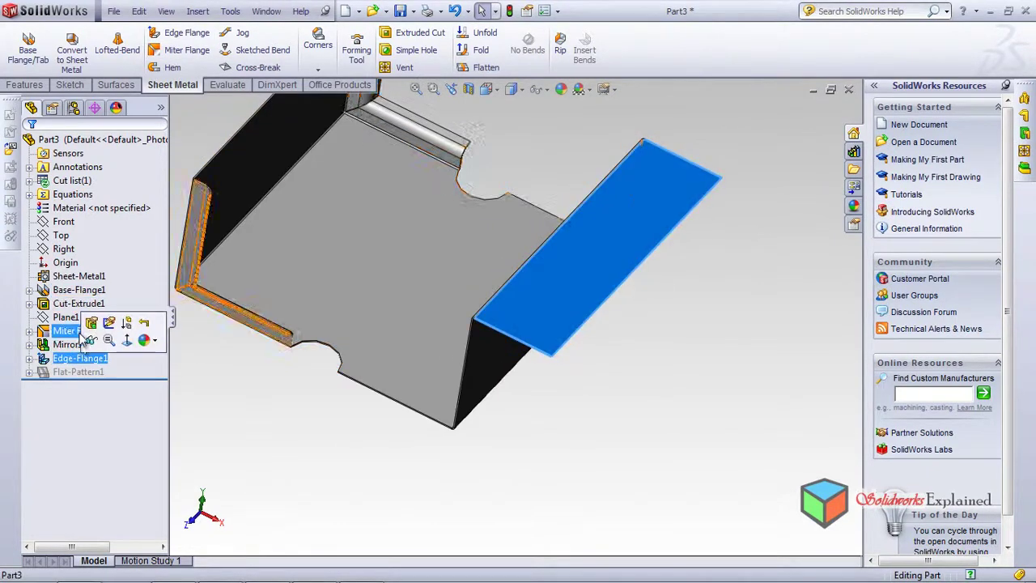
Reopen Edge-Flange1's settings for editing via Edit Feature
click(92, 322)
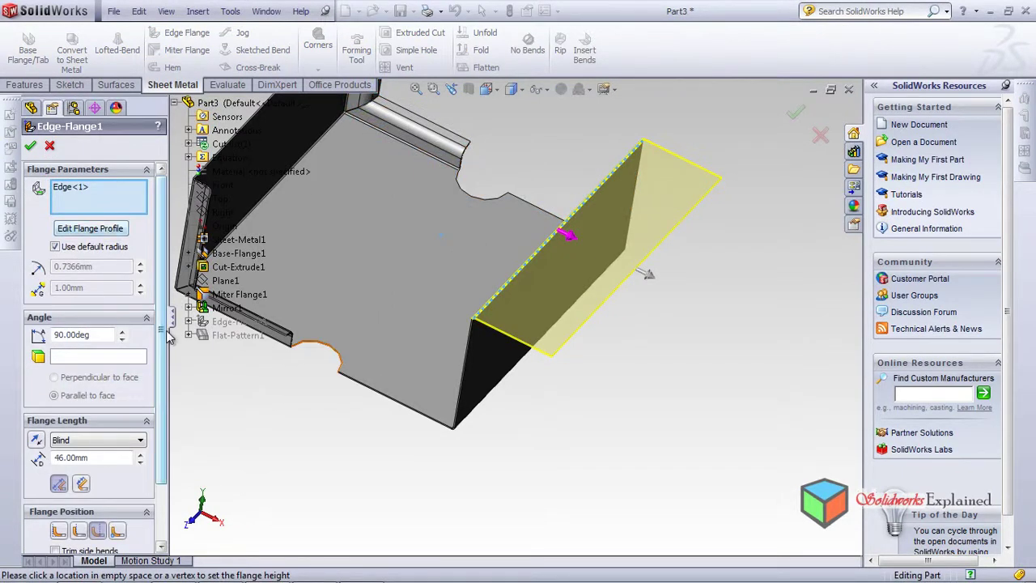
scroll(164, 427, down, 2)
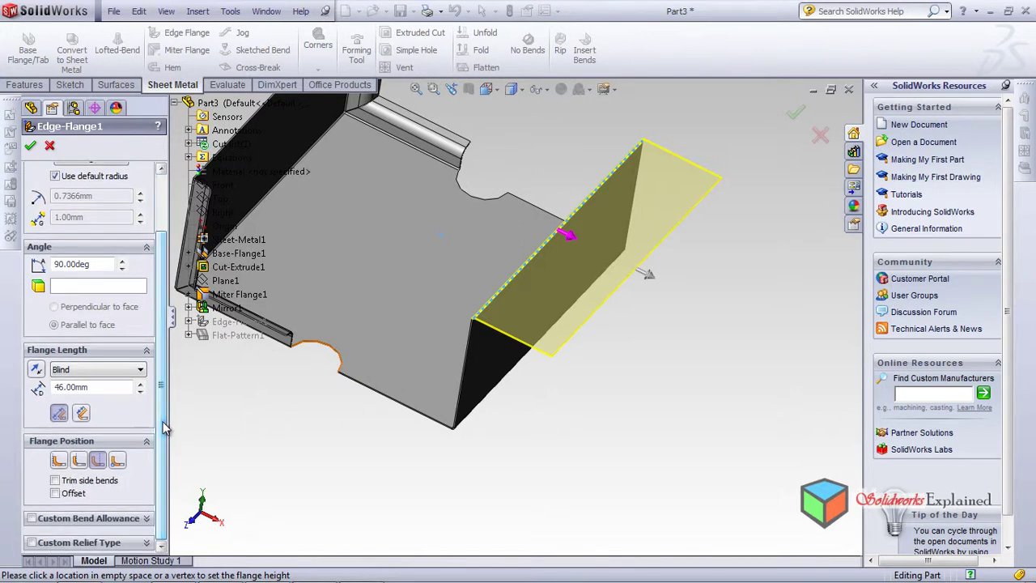
scroll(240, 393, down, 2)
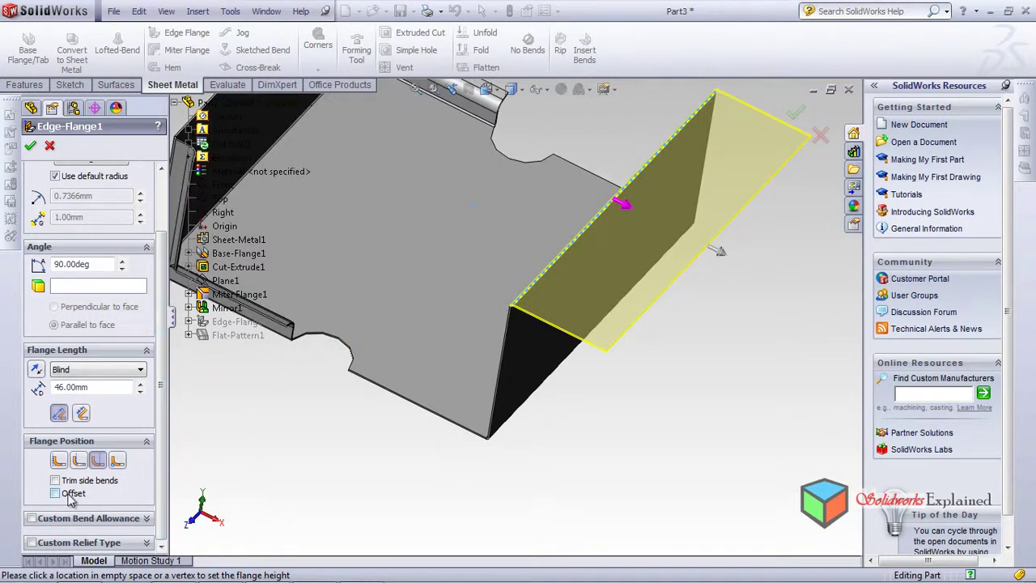
scroll(324, 381, up, 3)
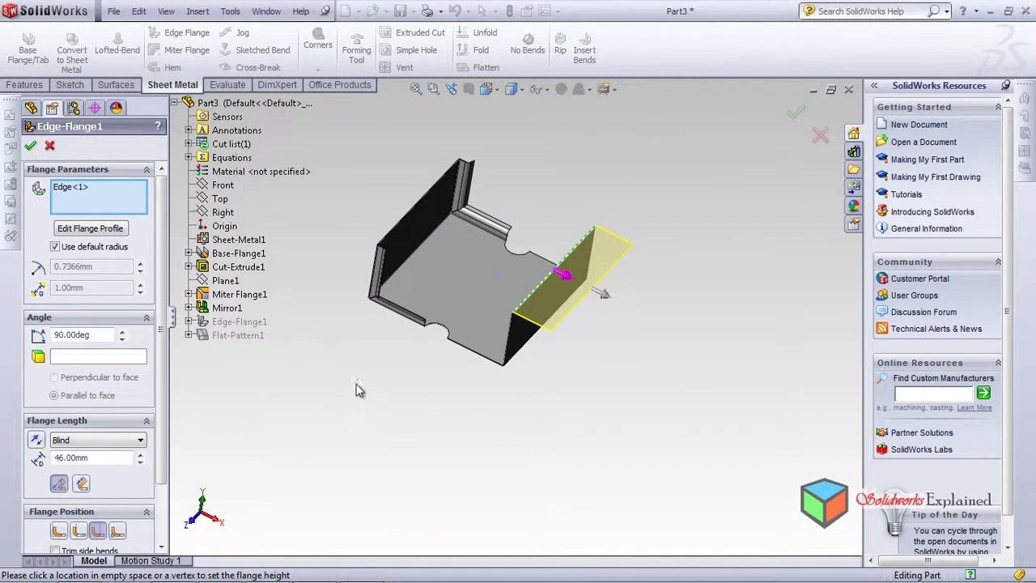
scroll(483, 315, down, 4)
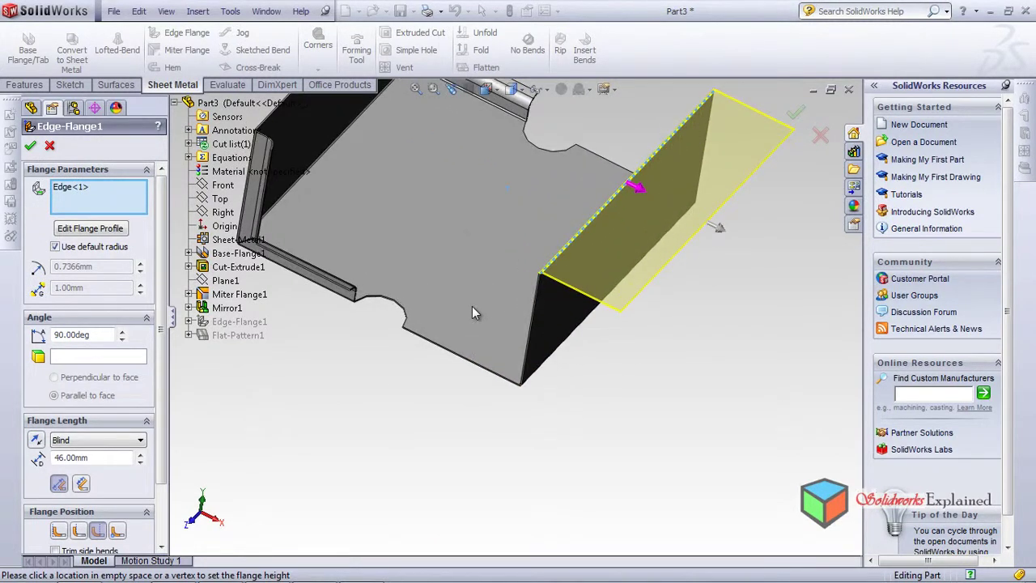
scroll(148, 457, down, 3)
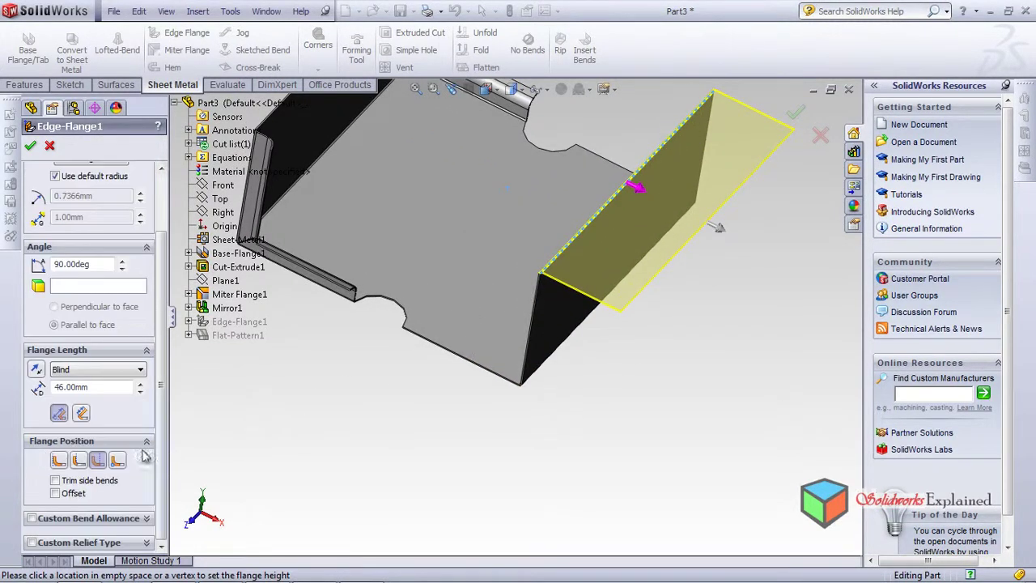
Preview a 10 mm flange offset, then switch Offset back off
click(55, 493)
middle_drag(348, 380, 475, 299)
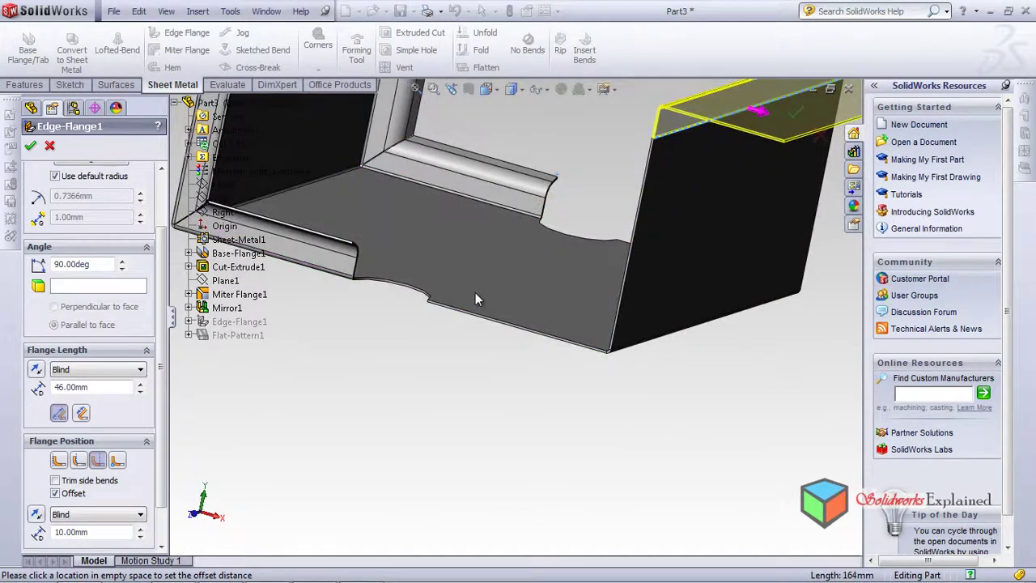
scroll(475, 292, up, 5)
scroll(423, 359, down, 8)
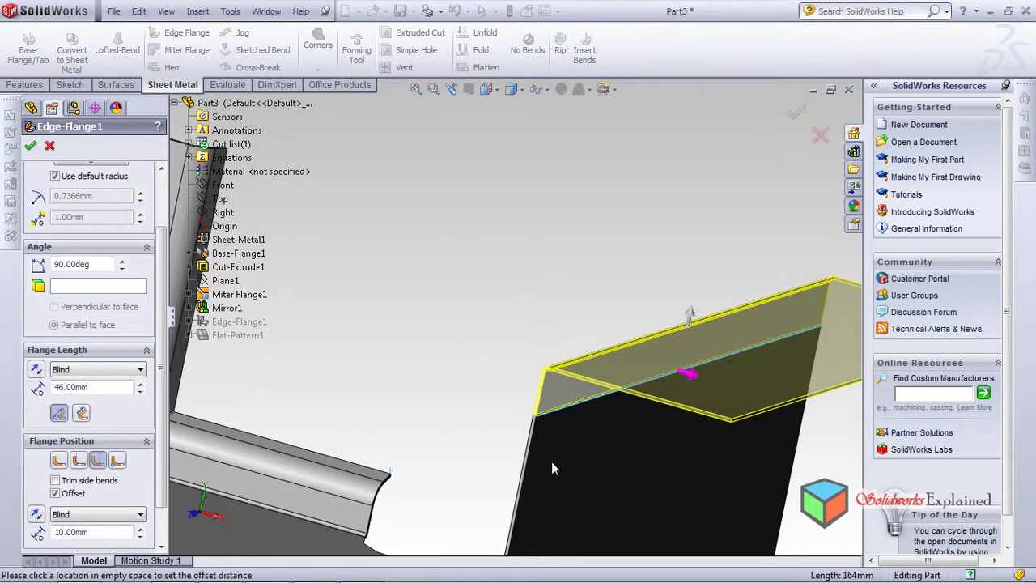
mouse_move(582, 428)
middle_down()
mouse_move(613, 424)
mouse_move(607, 407)
mouse_move(596, 423)
middle_up()
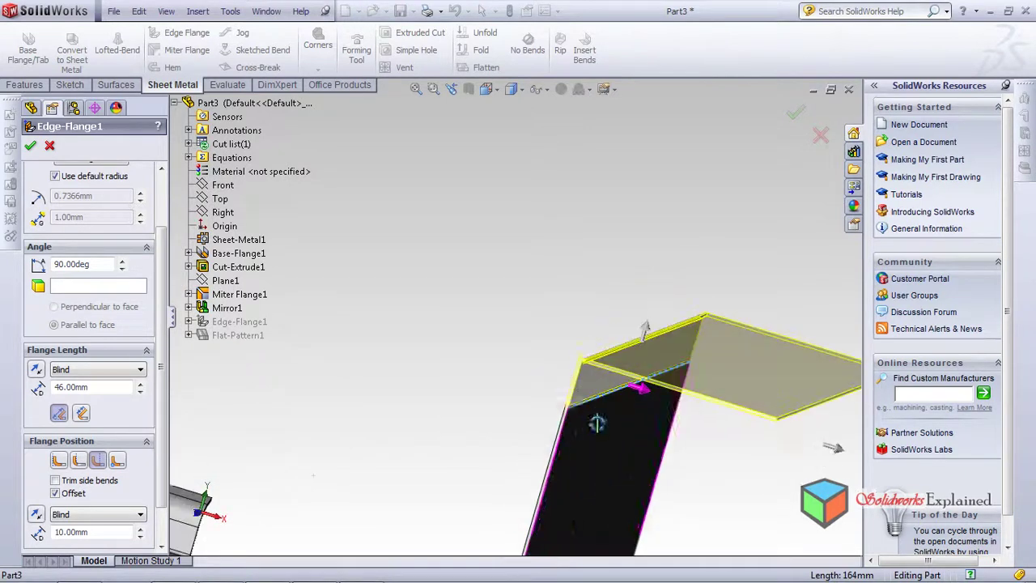
click(55, 493)
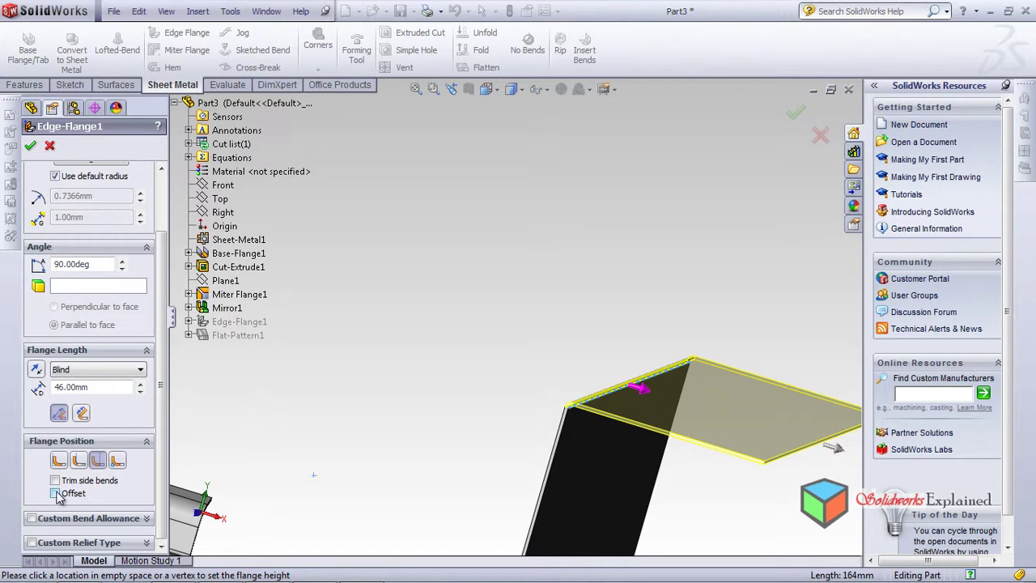
scroll(313, 423, up, 5)
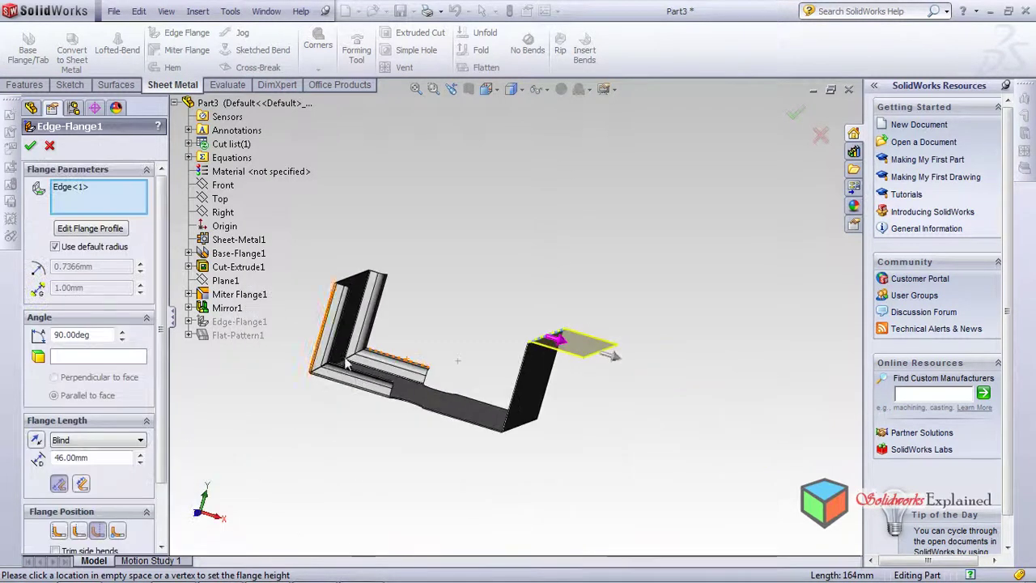
Try Material Inside, Material Outside and Bend Outside on the 46 mm, 90° flange
scroll(505, 267, down, 6)
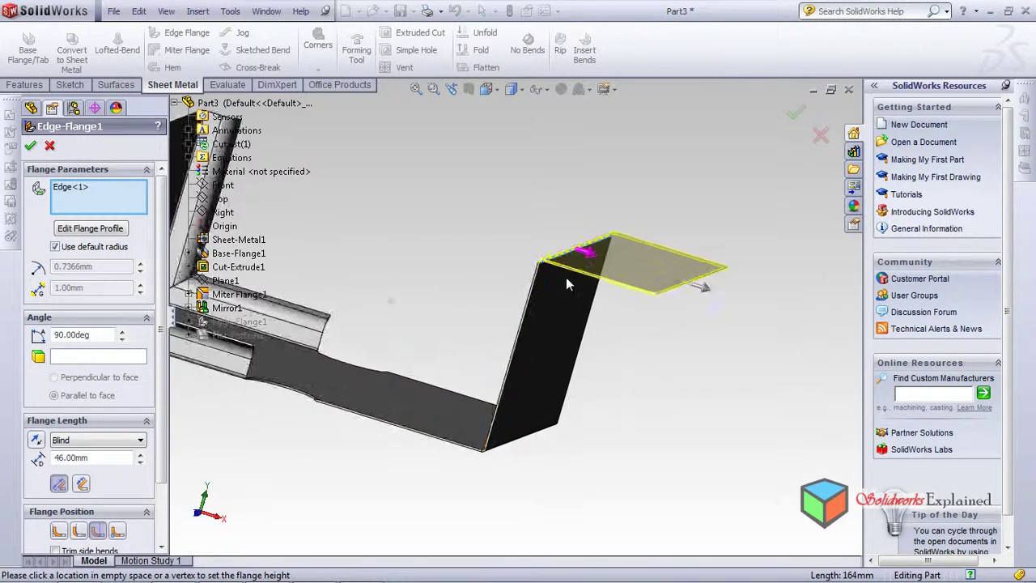
scroll(503, 266, down, 3)
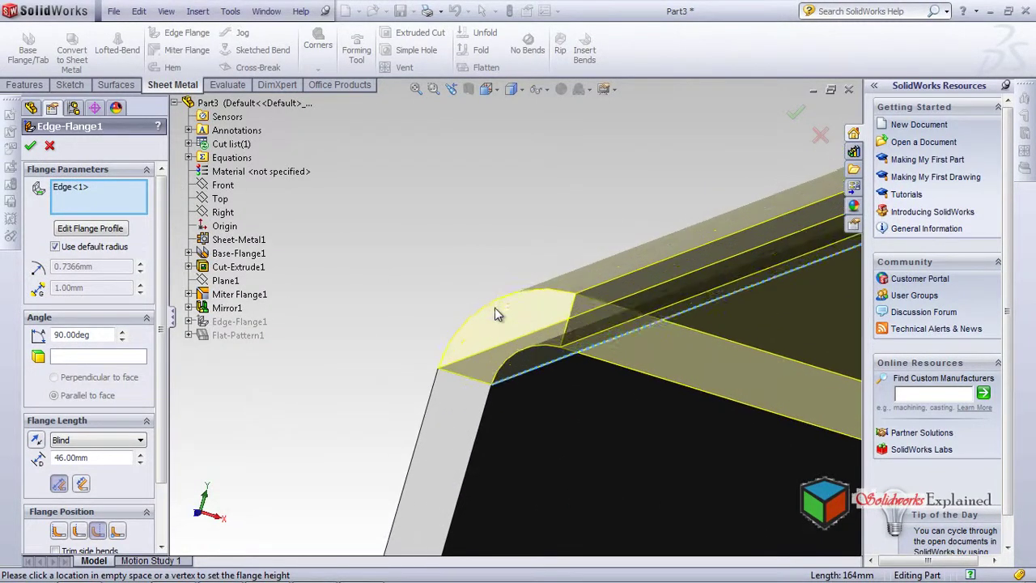
click(60, 532)
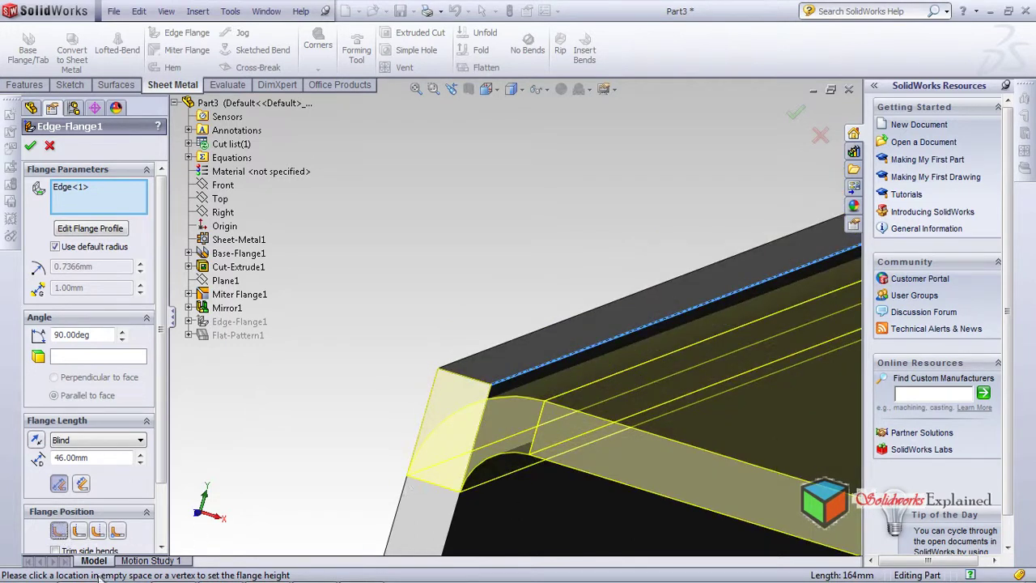
click(79, 530)
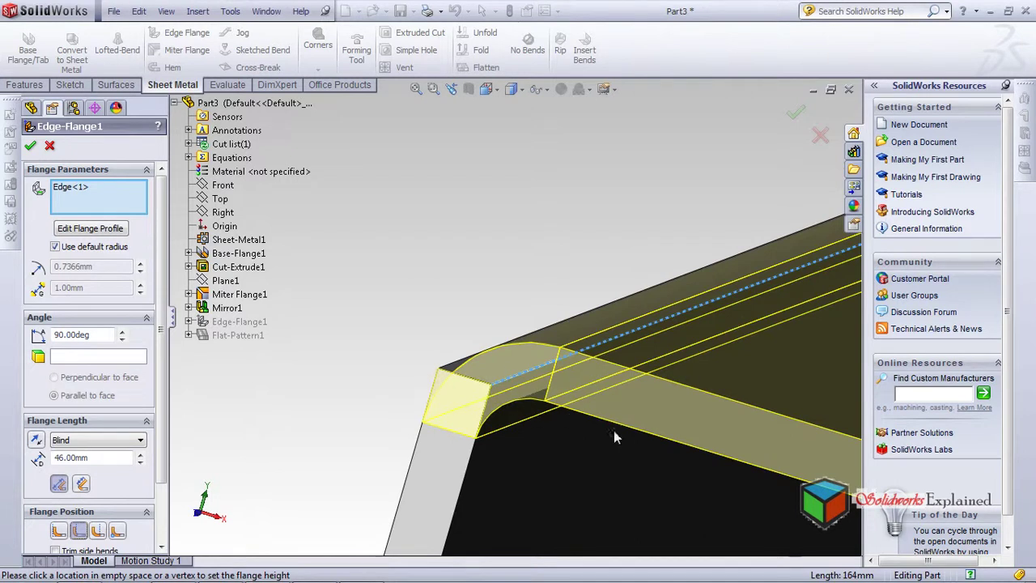
click(98, 530)
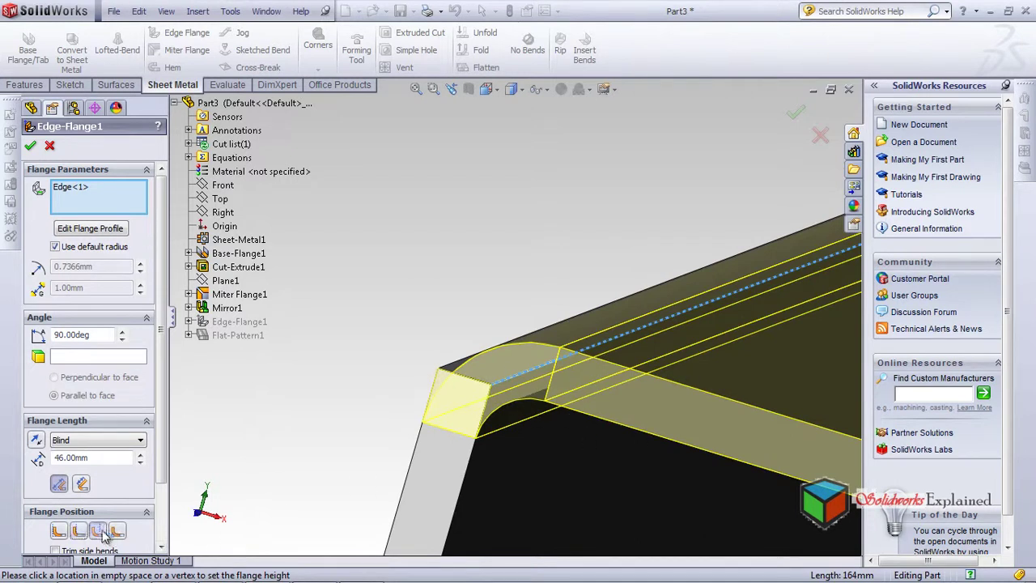
scroll(613, 380, up, 10)
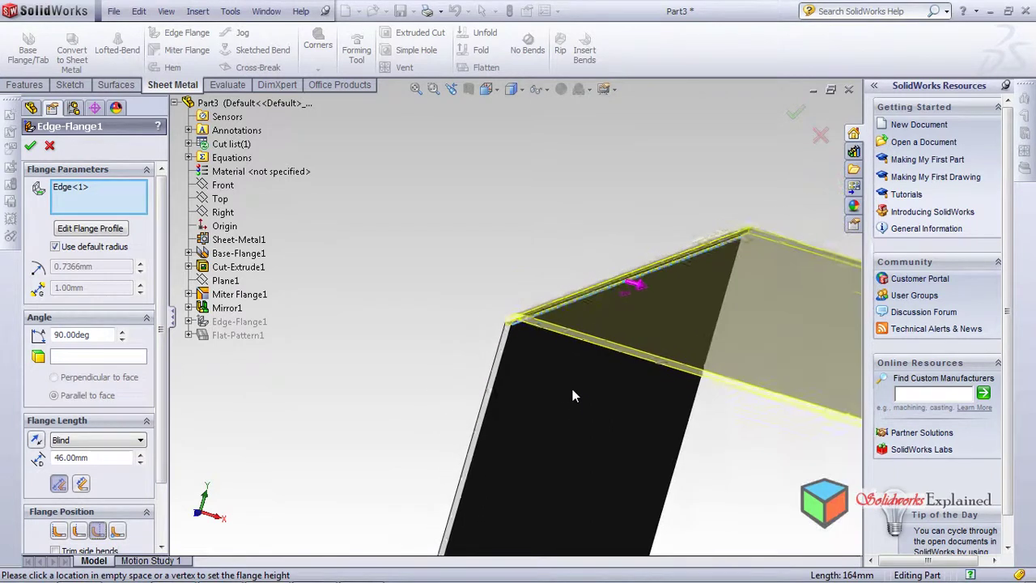
scroll(478, 271, down, 10)
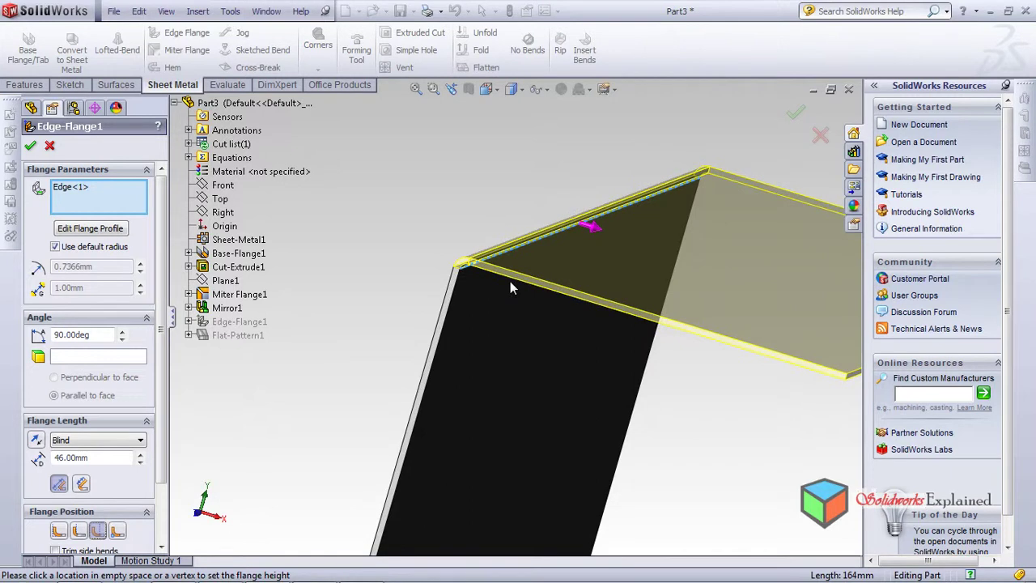
scroll(510, 287, down, 4)
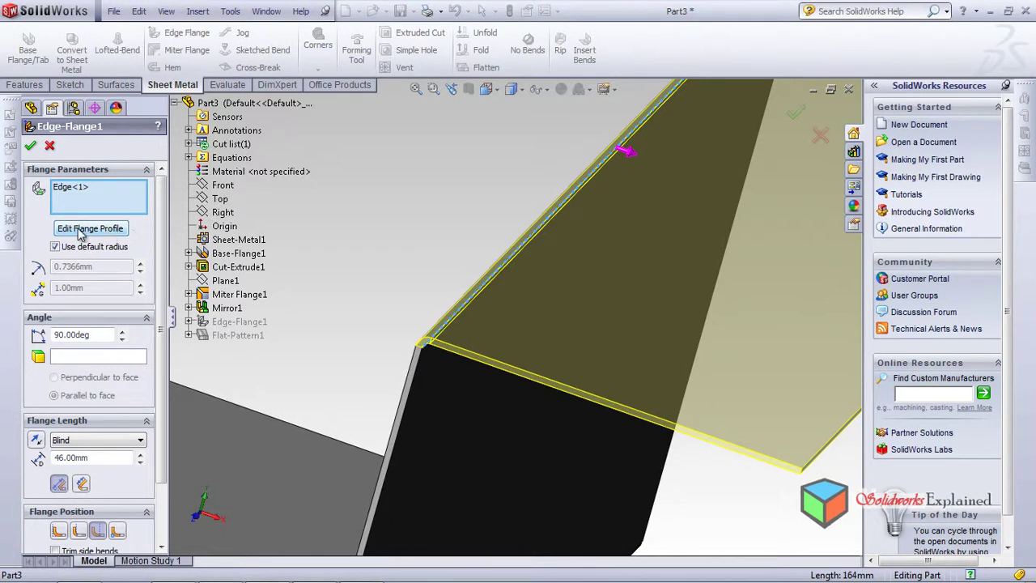
scroll(516, 319, up, 8)
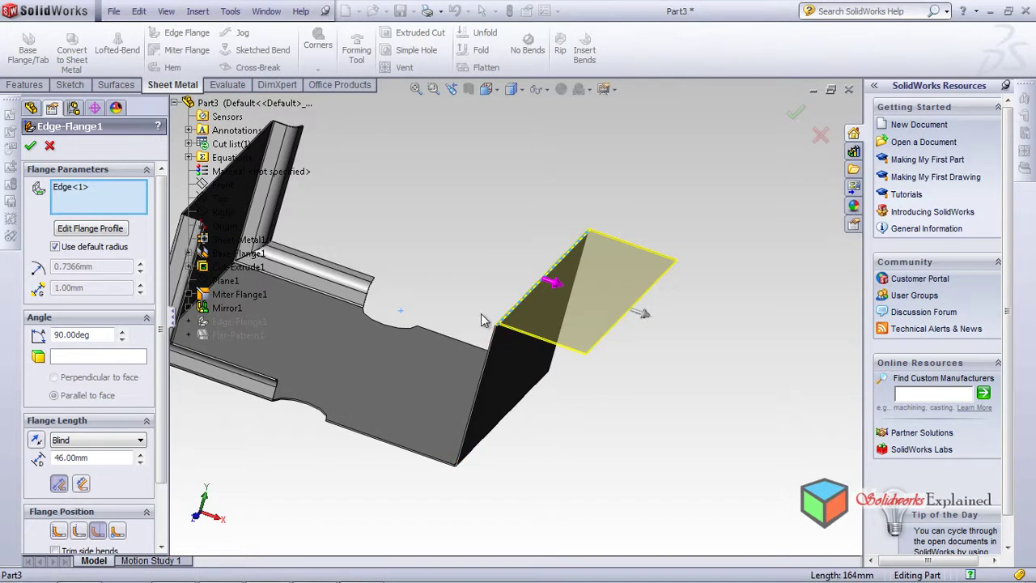
scroll(502, 328, down, 5)
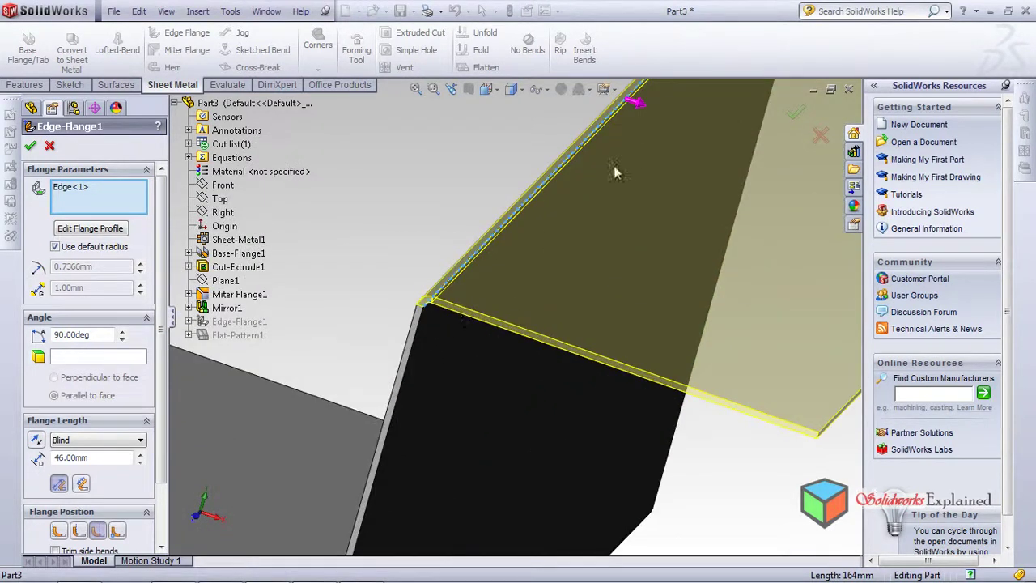
In Edit Flange Profile, drag the profile's edge and outer side lines inward
click(115, 230)
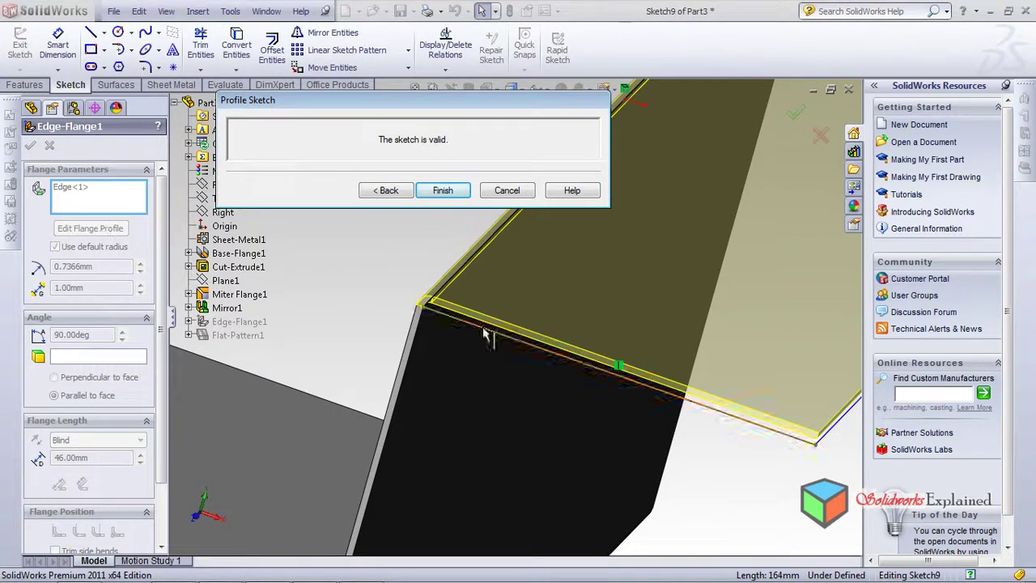
scroll(502, 314, down, 2)
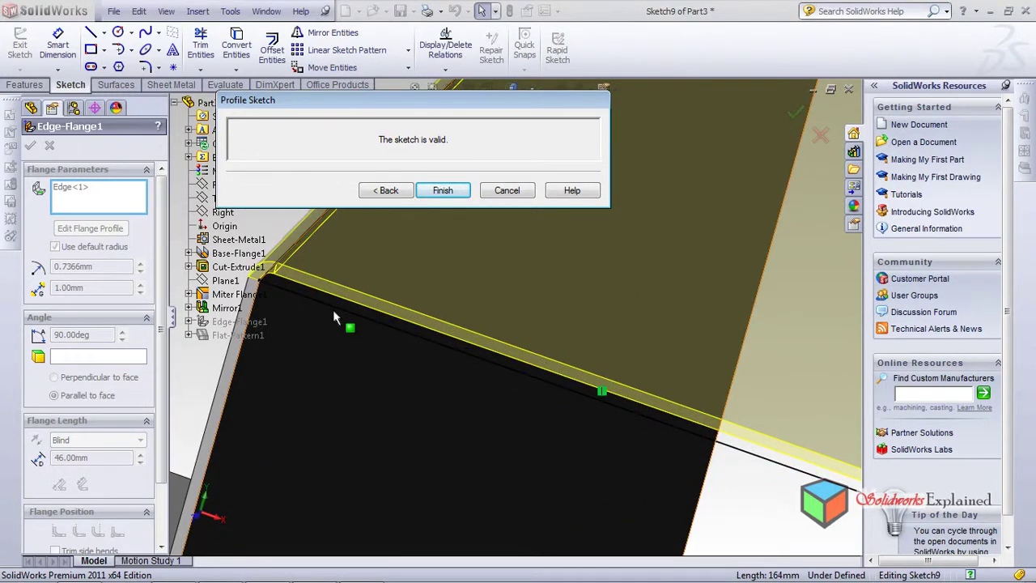
mouse_move(336, 314)
mouse_down()
mouse_move(370, 273)
mouse_move(494, 212)
mouse_move(647, 162)
mouse_move(654, 197)
mouse_up()
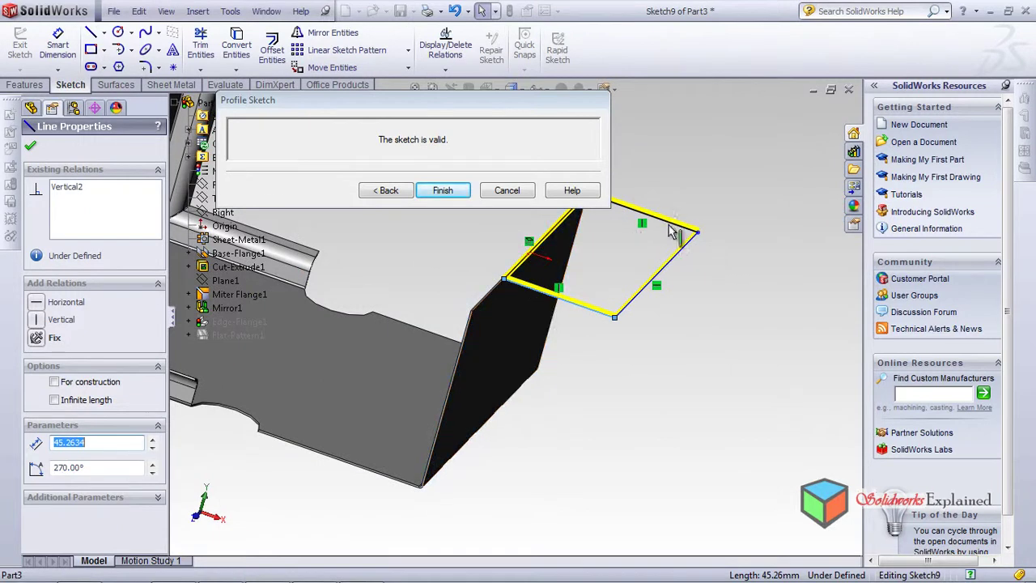
drag(679, 229, 657, 272)
Move the profile's opposite side line to narrow the tab, checking from other angles
mouse_move(657, 271)
middle_down()
mouse_move(650, 385)
mouse_move(661, 407)
mouse_move(664, 397)
middle_up()
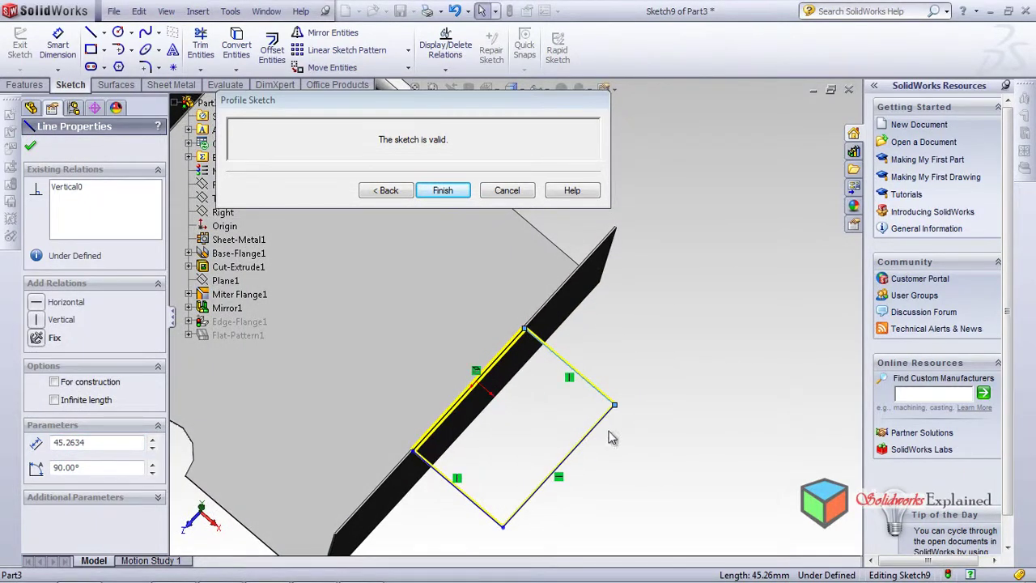
middle_drag(525, 419, 456, 419)
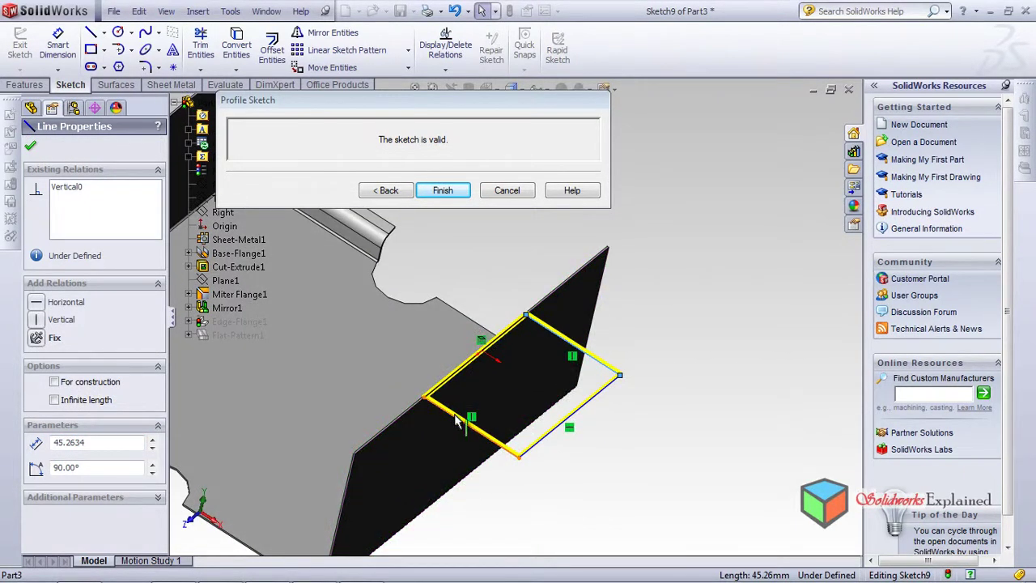
click(466, 419)
drag(471, 417, 473, 416)
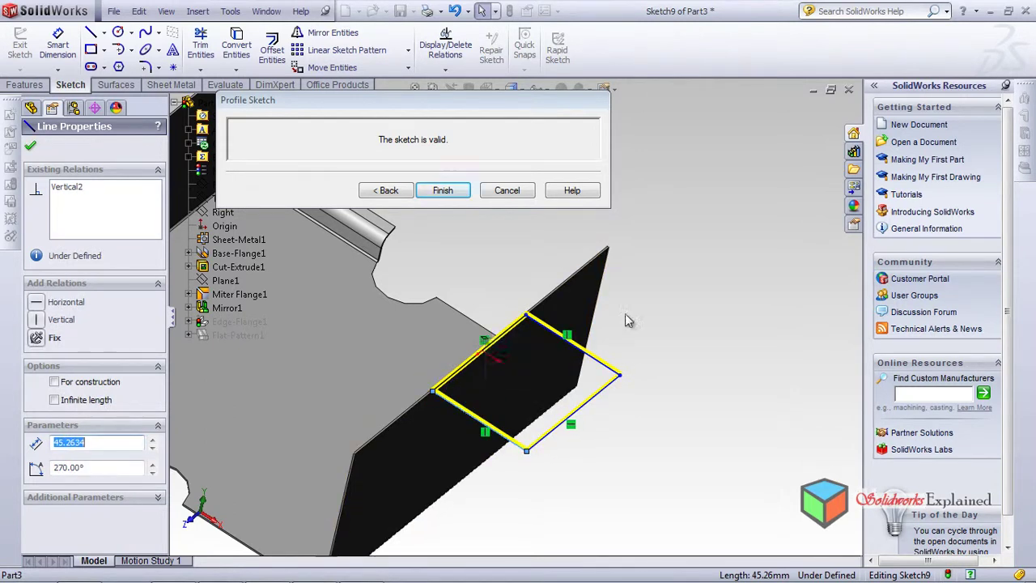
mouse_move(458, 474)
middle_down()
mouse_move(462, 361)
mouse_move(474, 470)
mouse_move(478, 440)
mouse_move(504, 490)
mouse_move(562, 420)
mouse_move(588, 353)
mouse_move(705, 399)
middle_up()
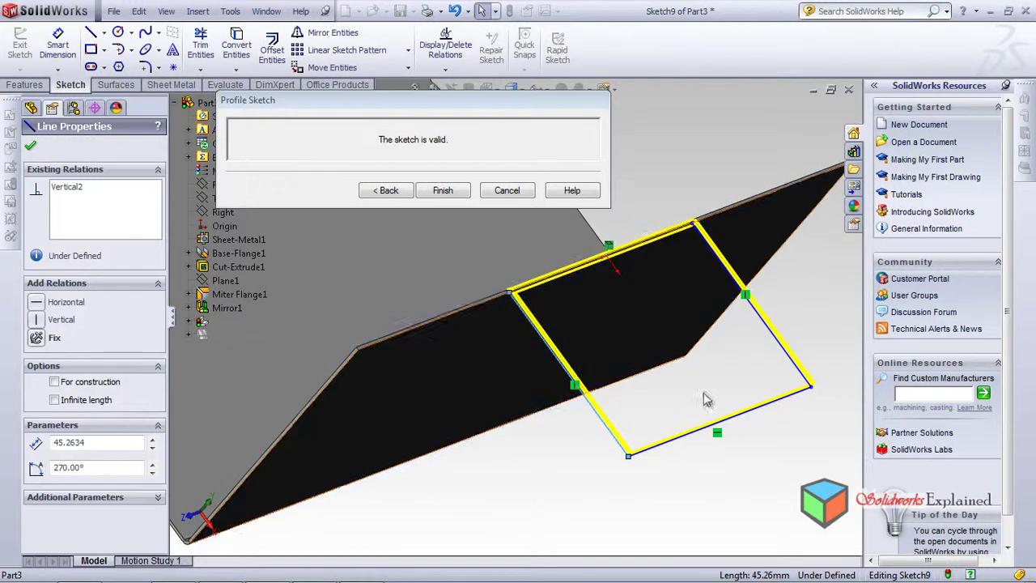
scroll(706, 399, down, 3)
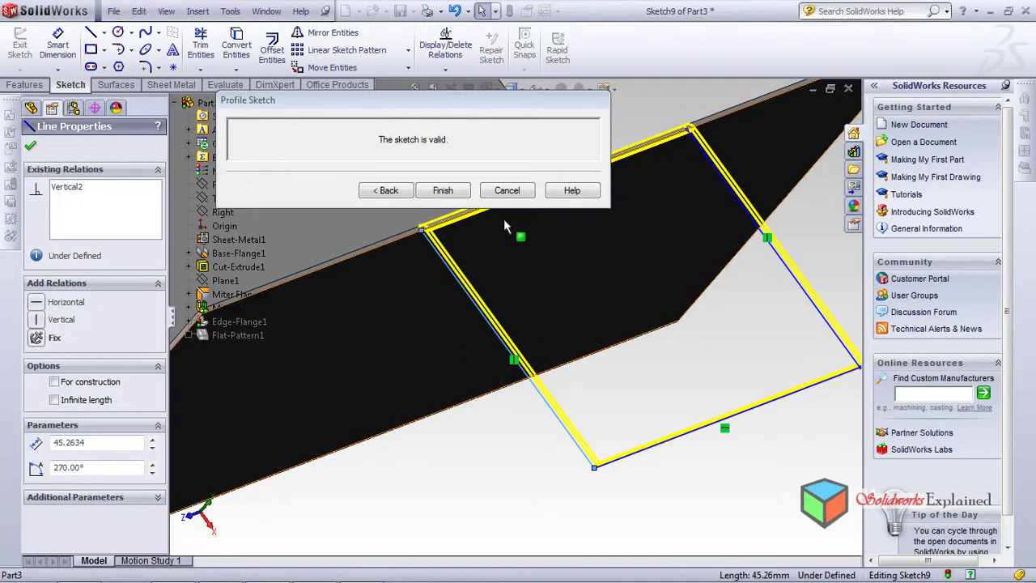
Finish the profile sketch and inspect the narrower tab on the wall edge
click(444, 191)
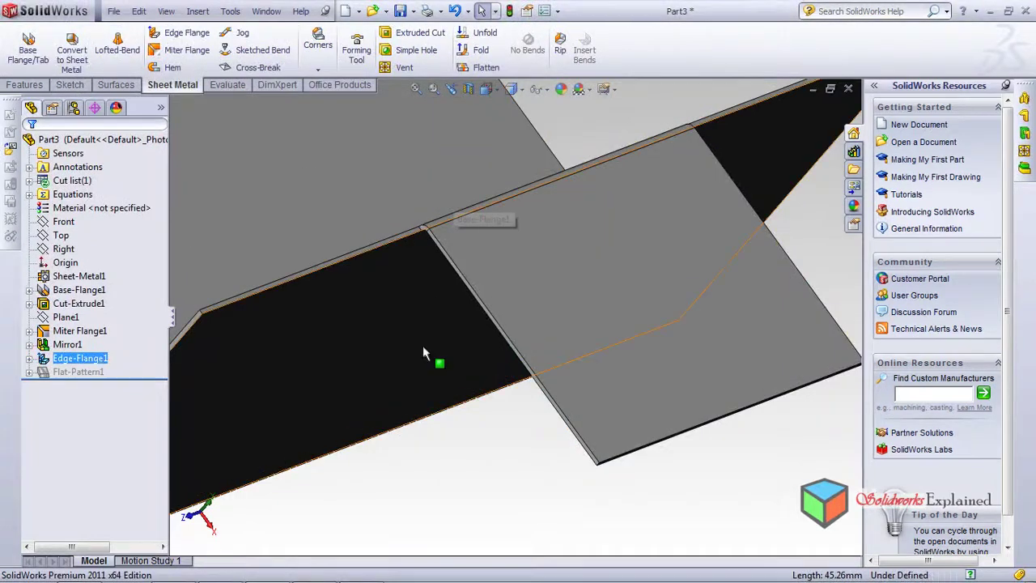
middle_drag(503, 431, 434, 334)
scroll(470, 202, down, 4)
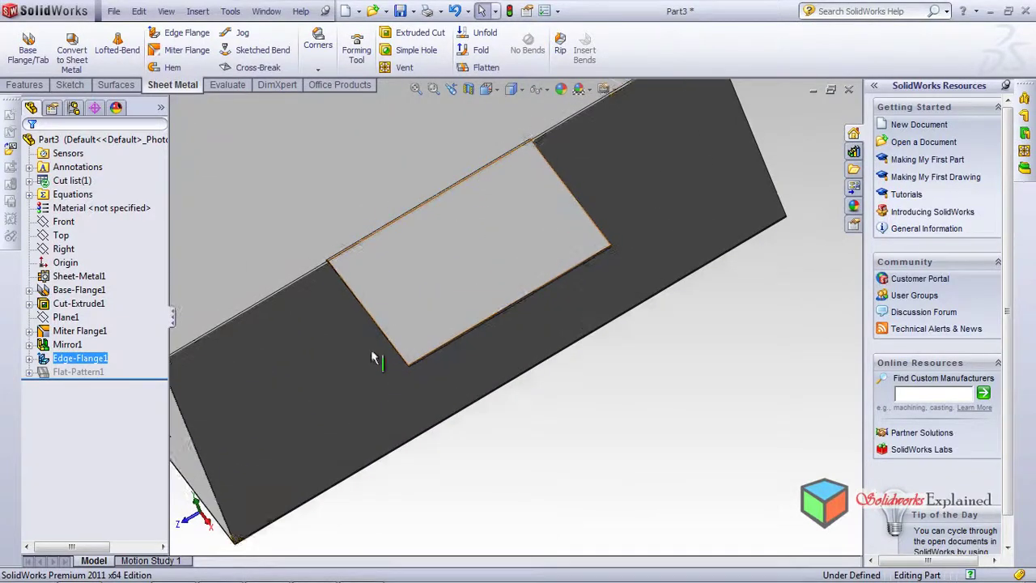
scroll(365, 359, up, 3)
middle_drag(365, 359, 381, 375)
scroll(423, 351, down, 3)
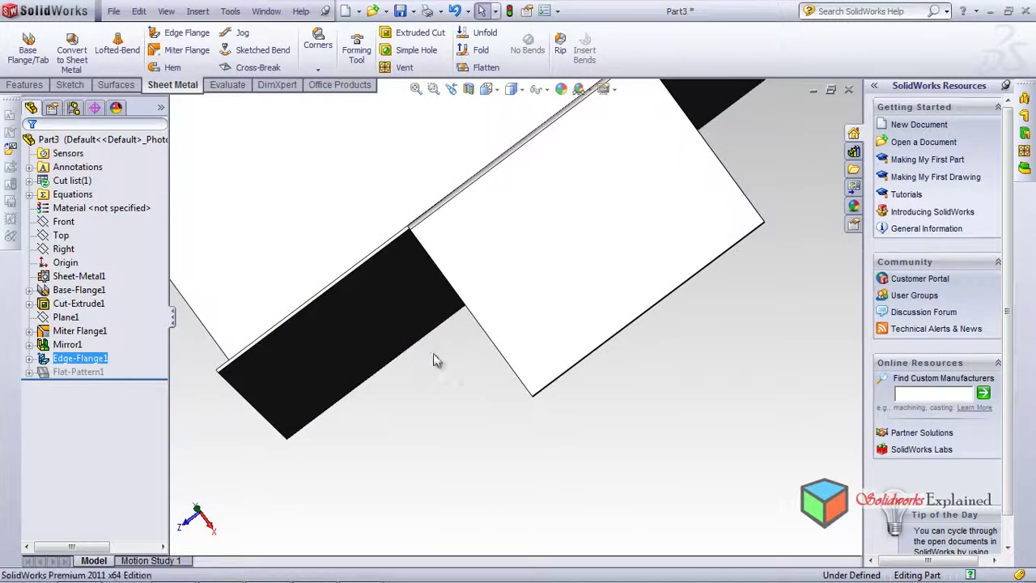
scroll(435, 360, down, 2)
scroll(462, 273, up, 5)
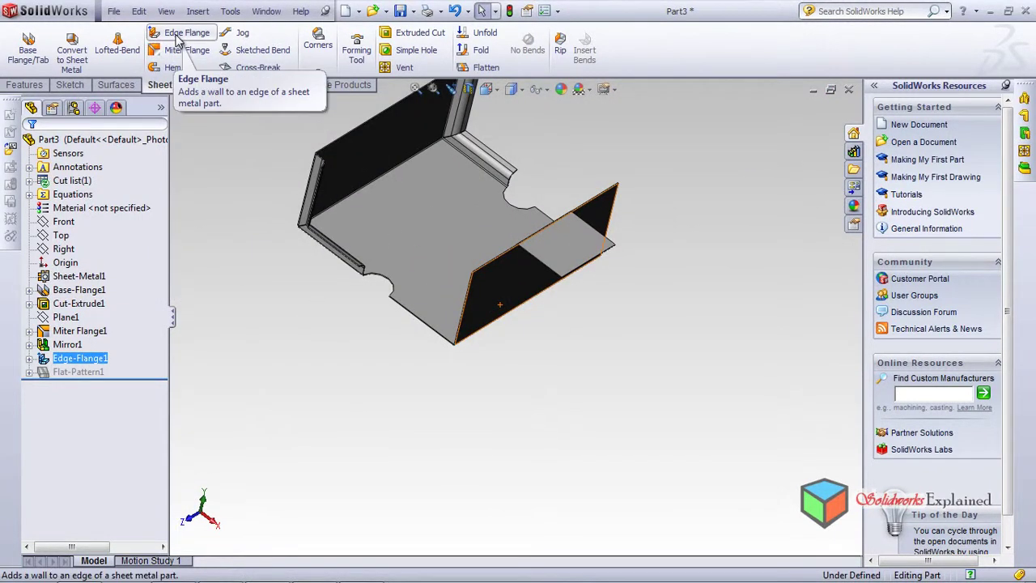
Start a Sketched Bend and pick the tab's face to sketch on
click(255, 52)
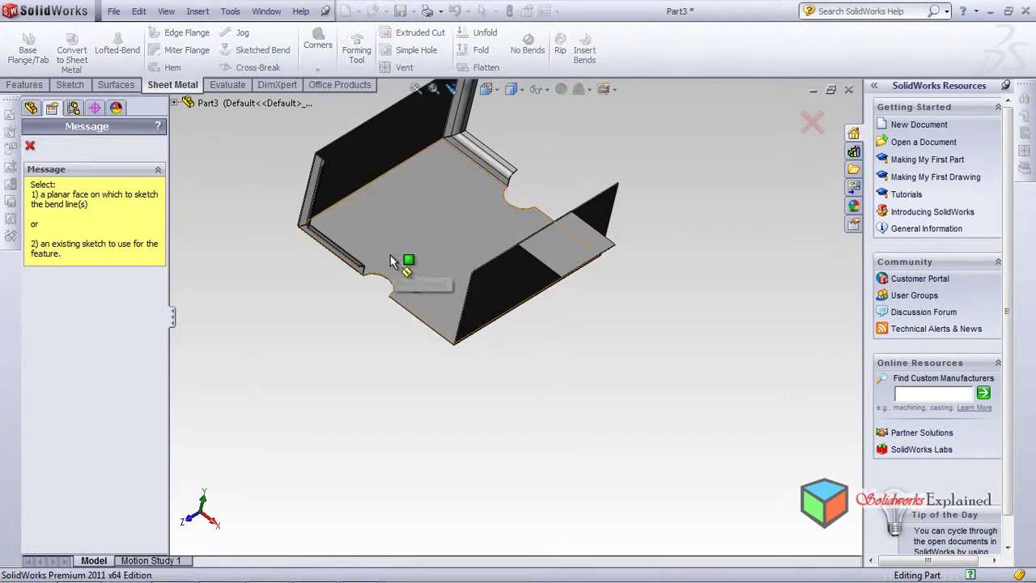
click(574, 270)
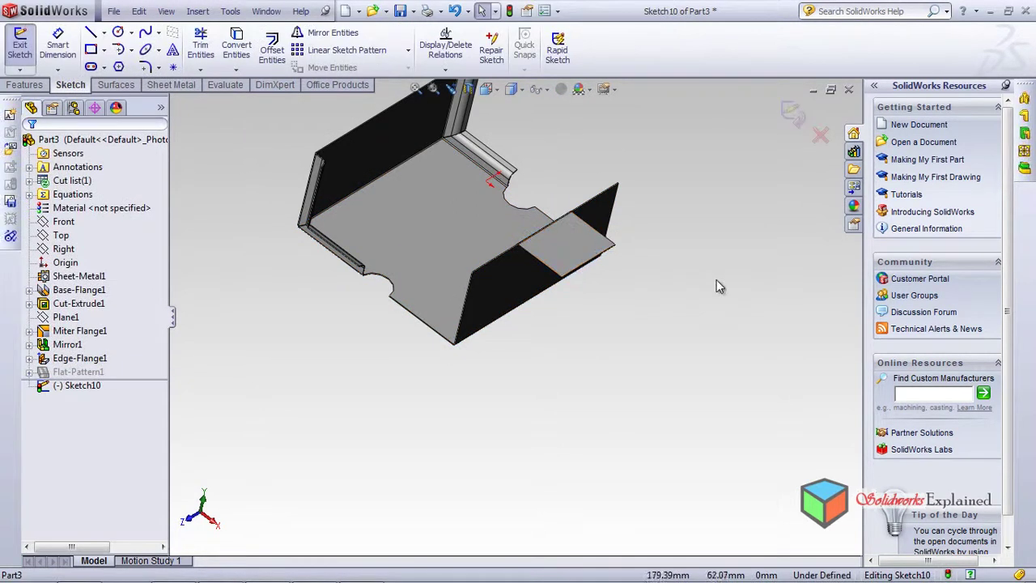
click(564, 234)
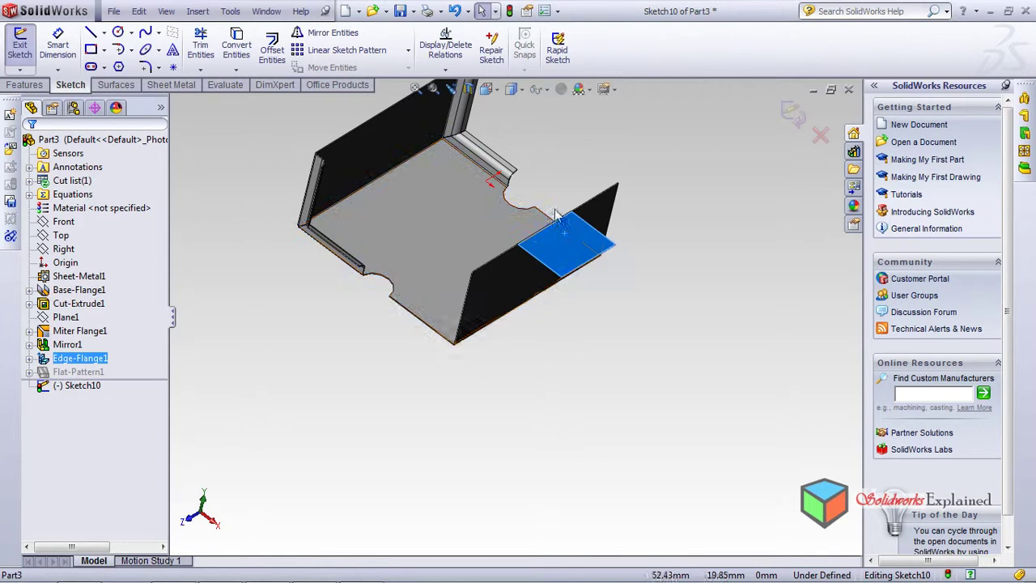
Draw one bend line across the tab and exit the sketch
click(91, 33)
scroll(573, 245, down, 5)
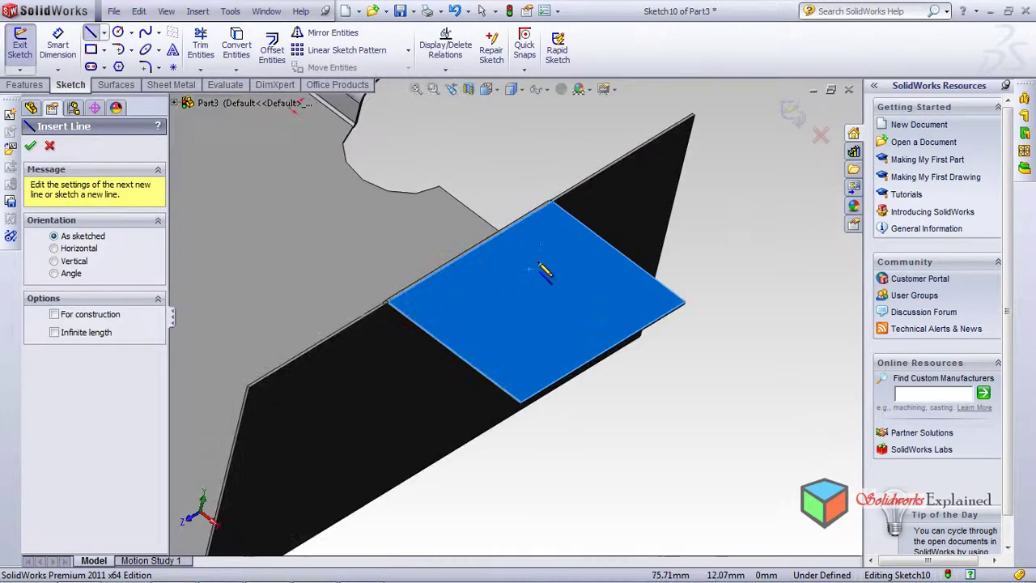
click(495, 321)
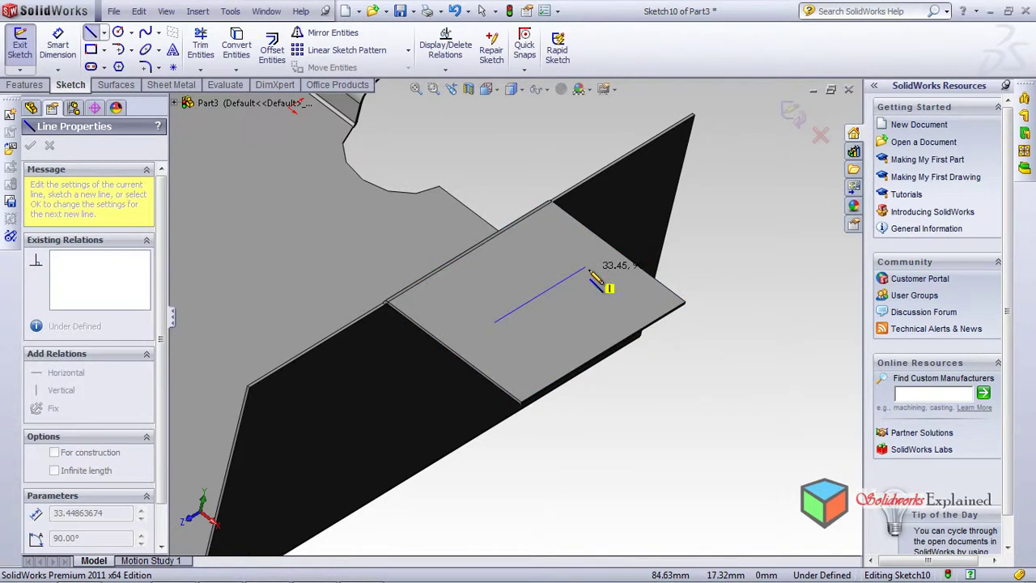
click(592, 271)
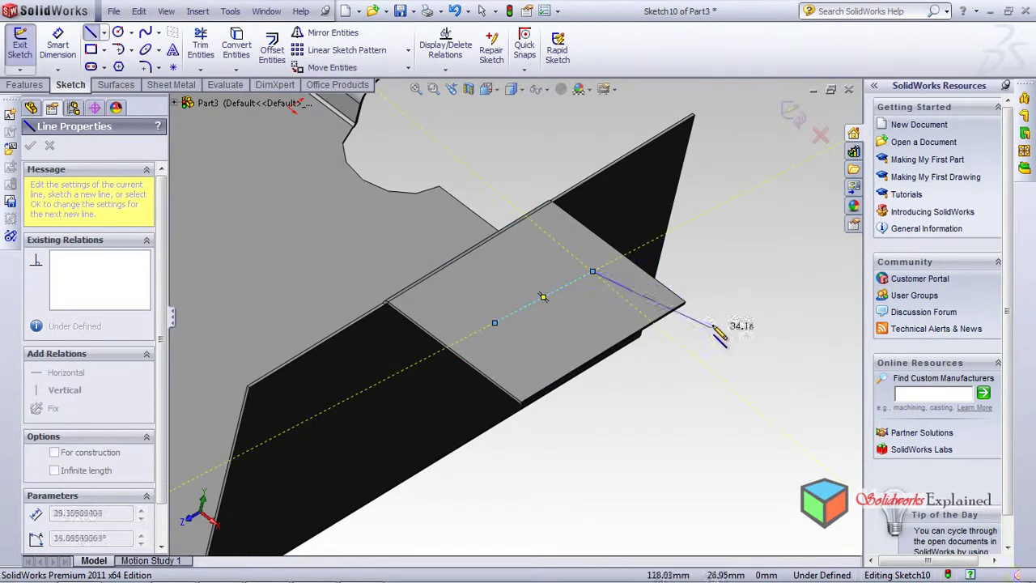
click(795, 113)
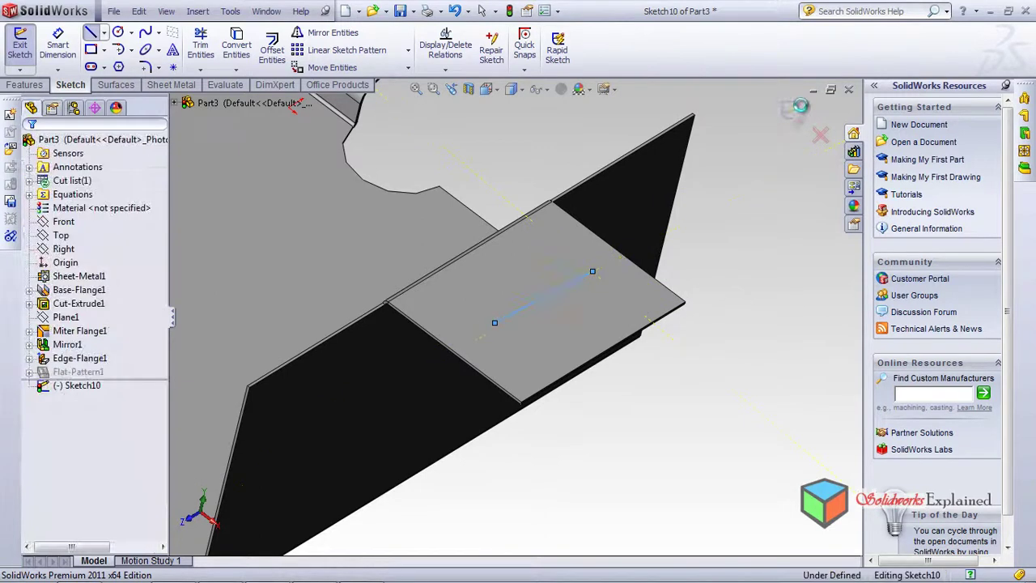
click(796, 114)
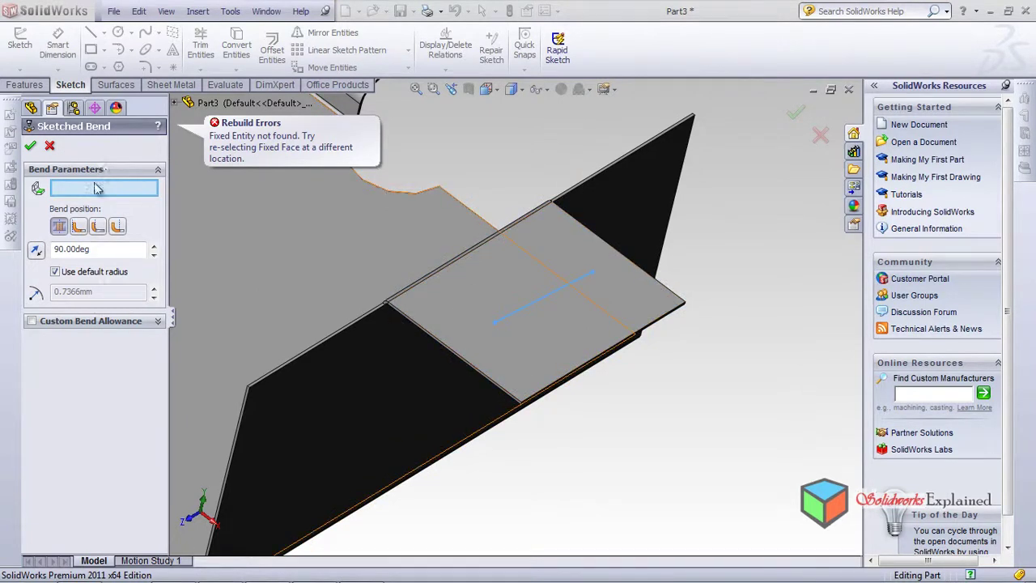
Set the tab face as the sketched bend's Fixed Face (Face<1>)
click(456, 310)
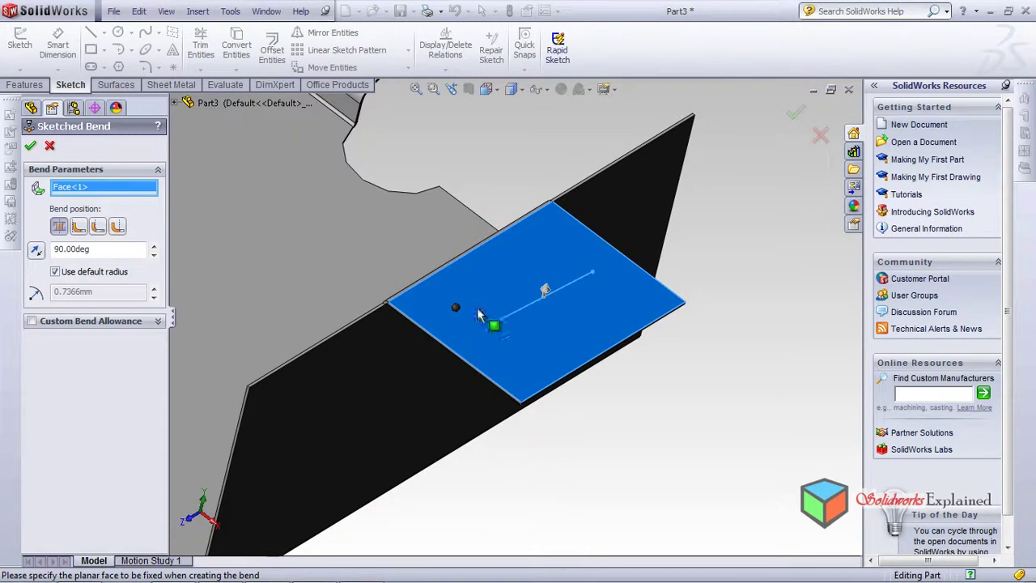
middle_drag(686, 489, 645, 470)
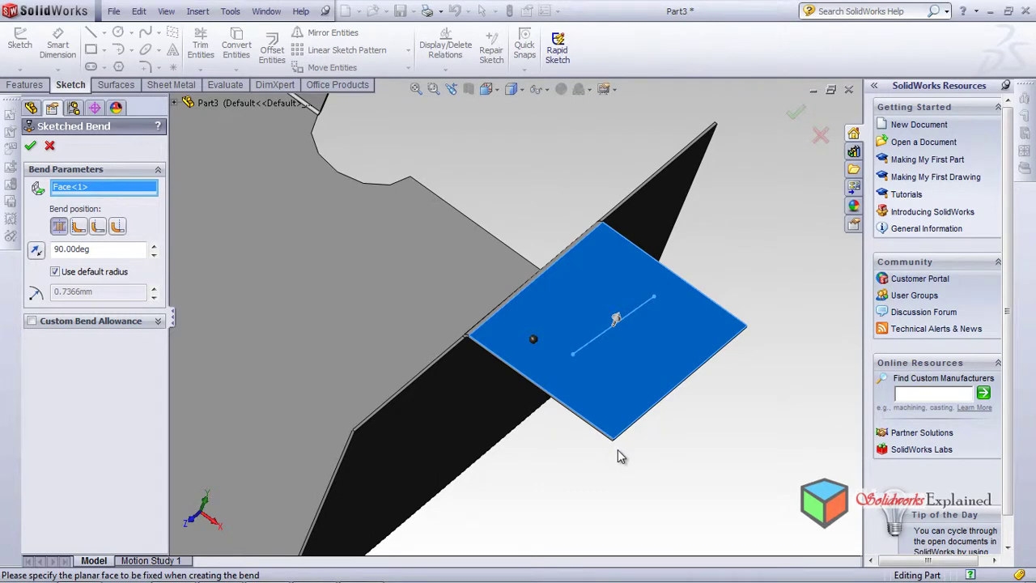
click(176, 87)
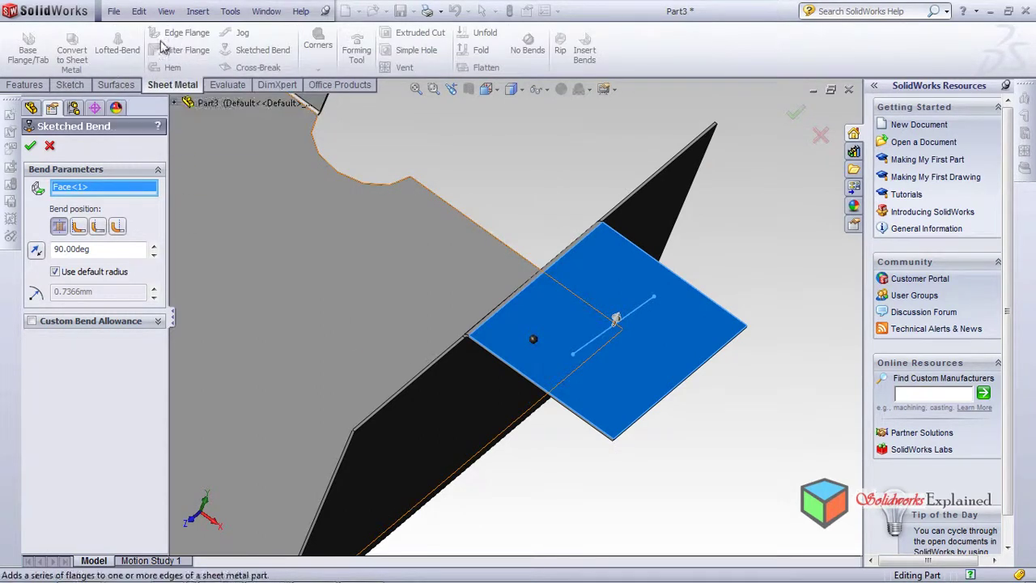
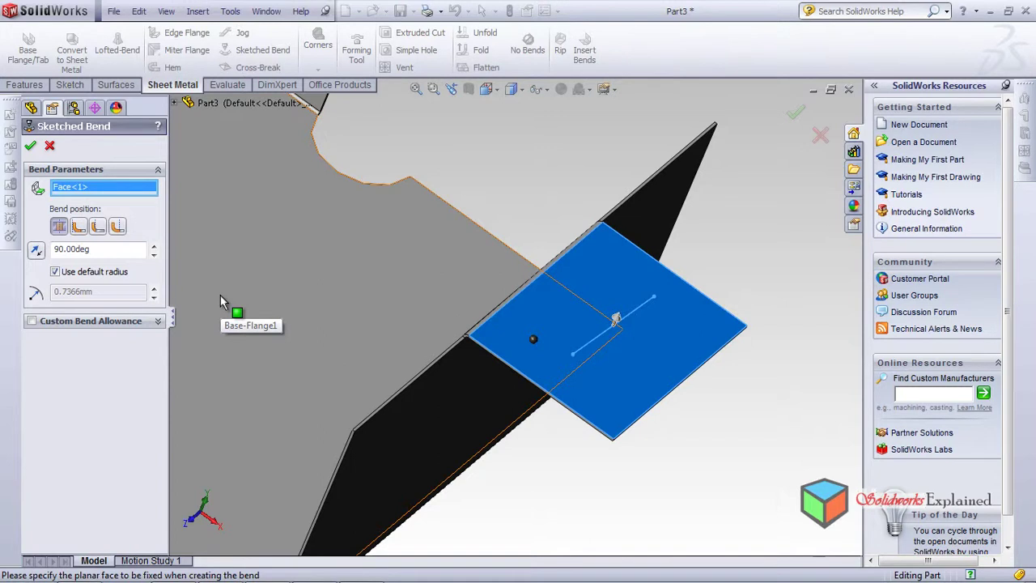
Accept the 90° sketched bend, then view the flange face head-on with Normal To
click(29, 147)
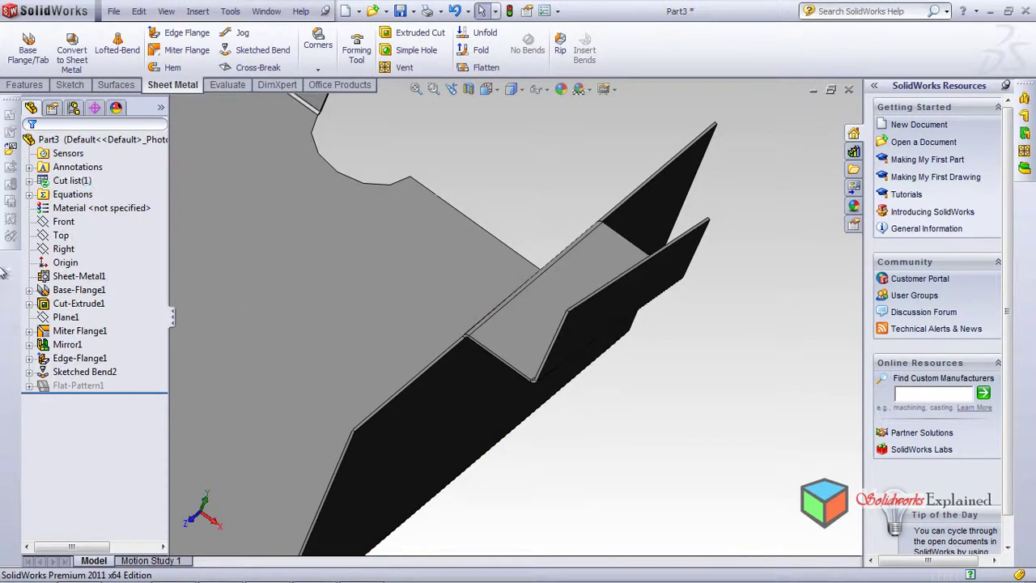
middle_drag(562, 377, 613, 287)
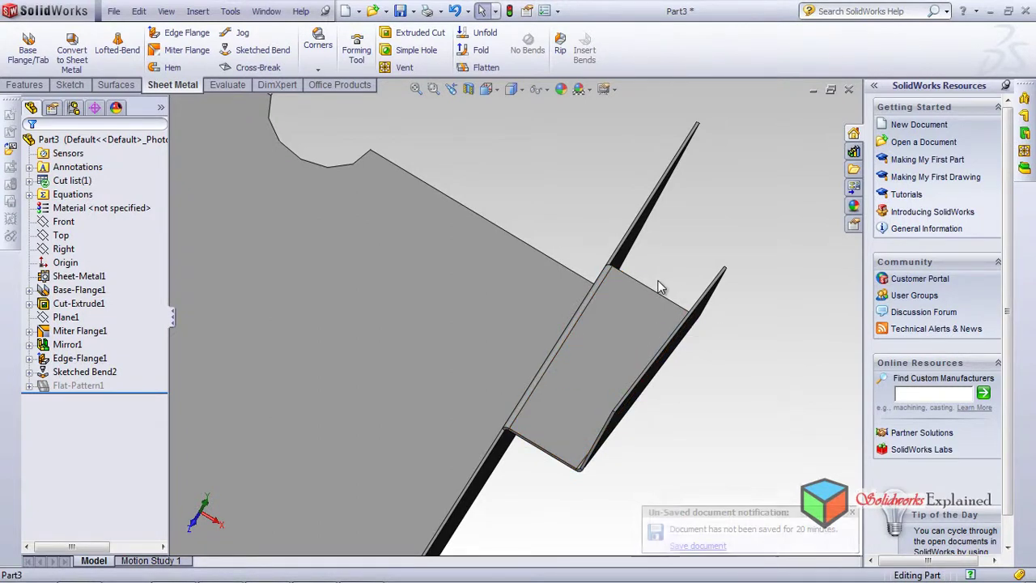
click(648, 318)
click(651, 408)
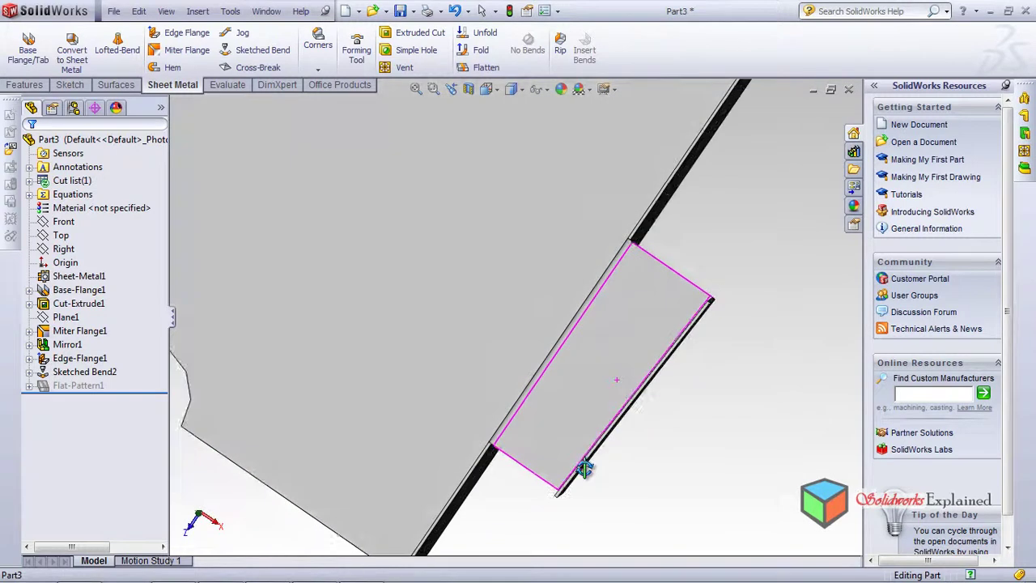
Select Sketched Bend2 in the tree and choose Edit Feature to reopen its 90° settings
key(Escape)
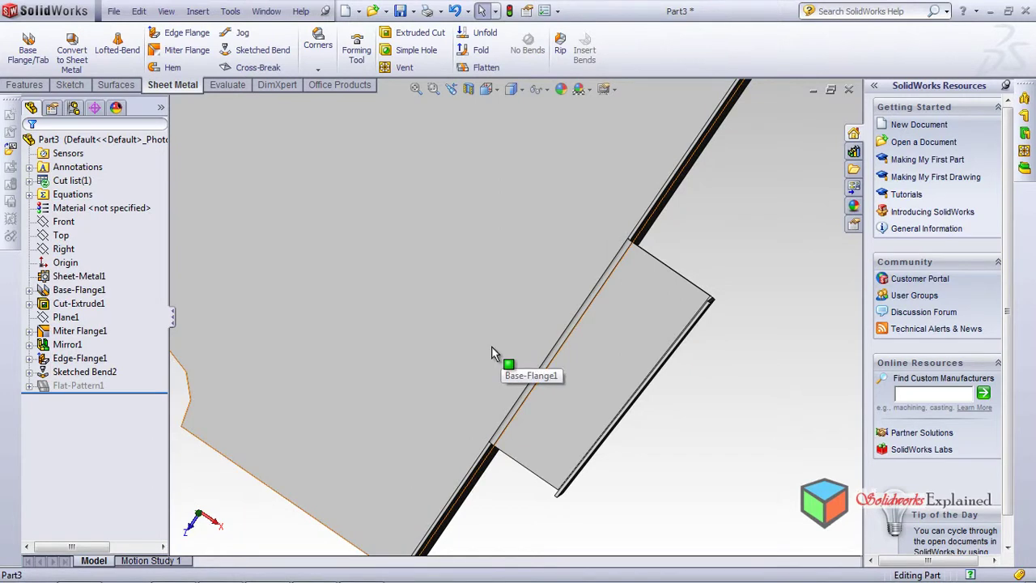
click(71, 373)
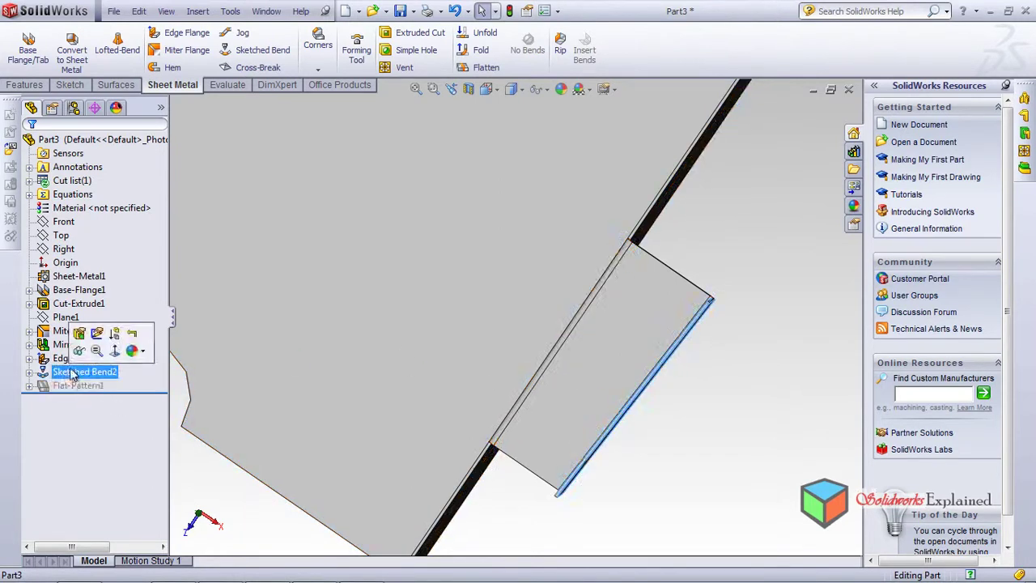
click(67, 317)
ctrl+click(85, 373)
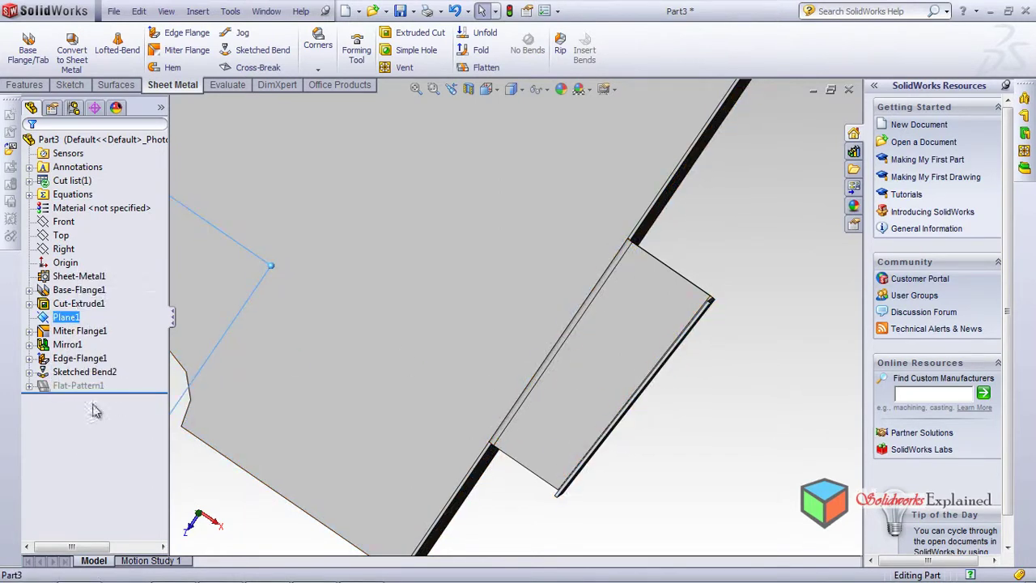
click(109, 336)
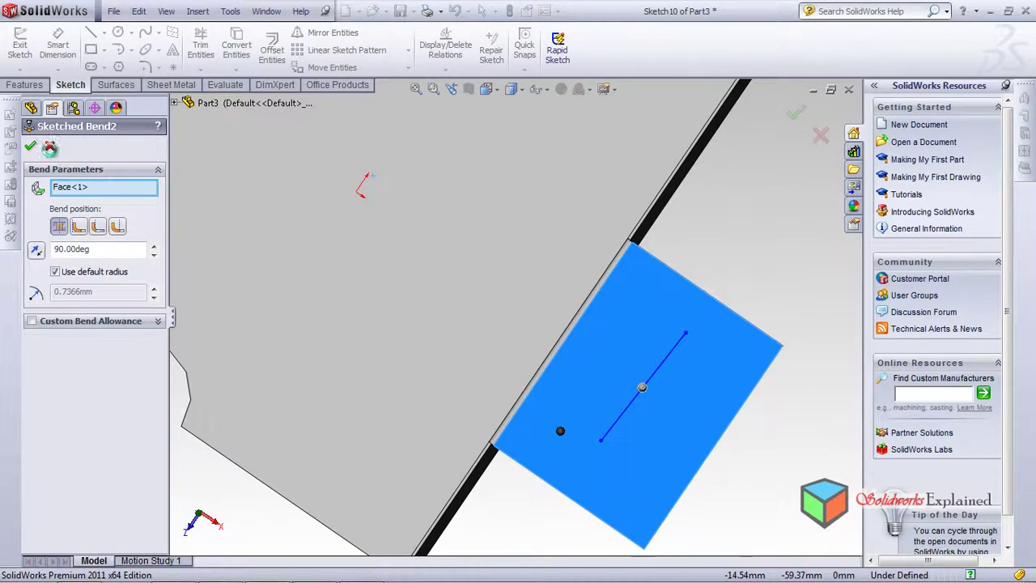
Close the bend settings, expand Sketched Bend2 and open Sketch10 for editing
click(49, 148)
click(29, 372)
click(94, 386)
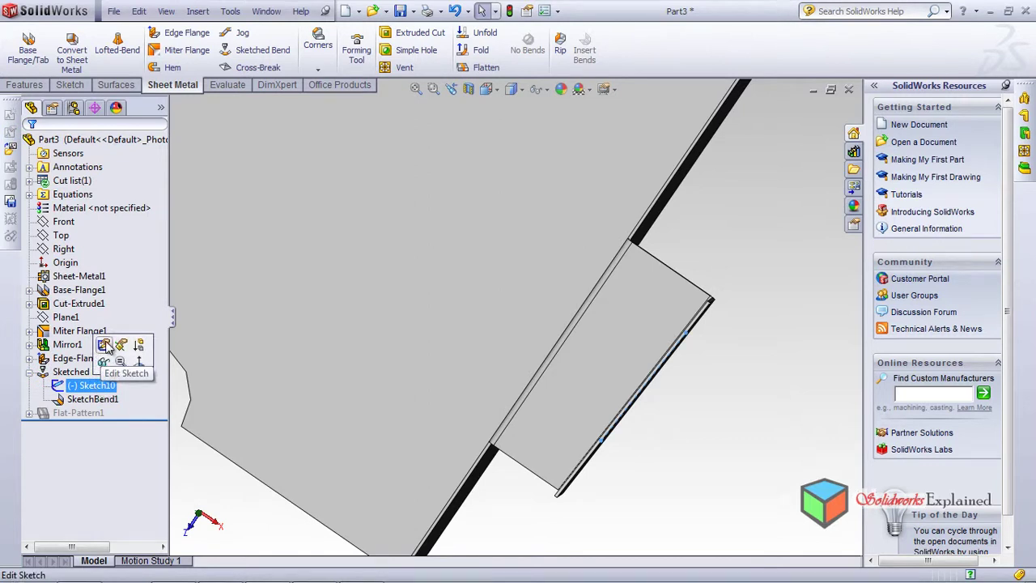
click(103, 344)
Nudge the bend line's upper endpoint slightly and exit the sketch to rebuild the bend
mouse_move(685, 335)
mouse_down()
mouse_move(656, 324)
mouse_move(682, 340)
mouse_move(678, 329)
mouse_up()
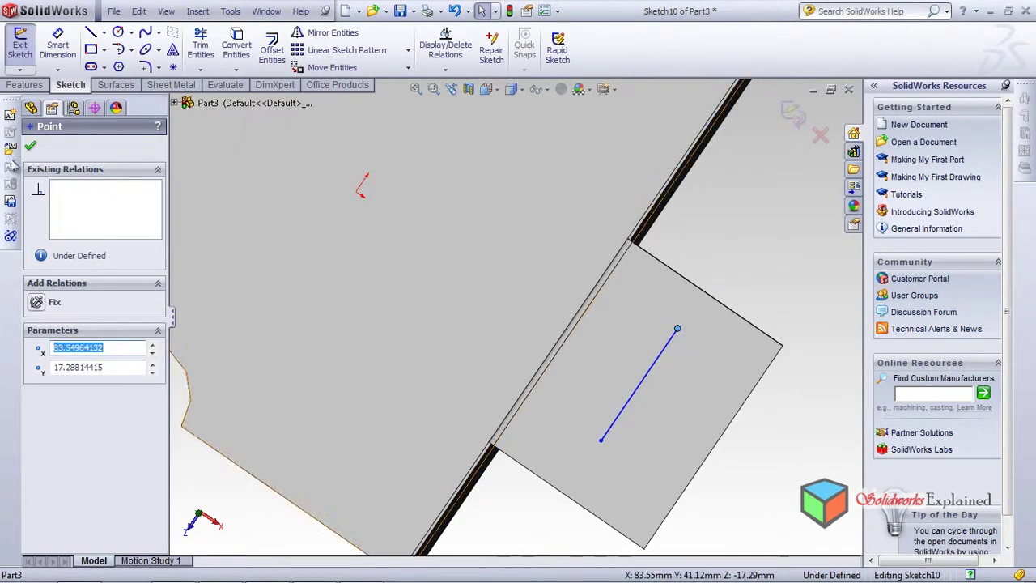
click(30, 146)
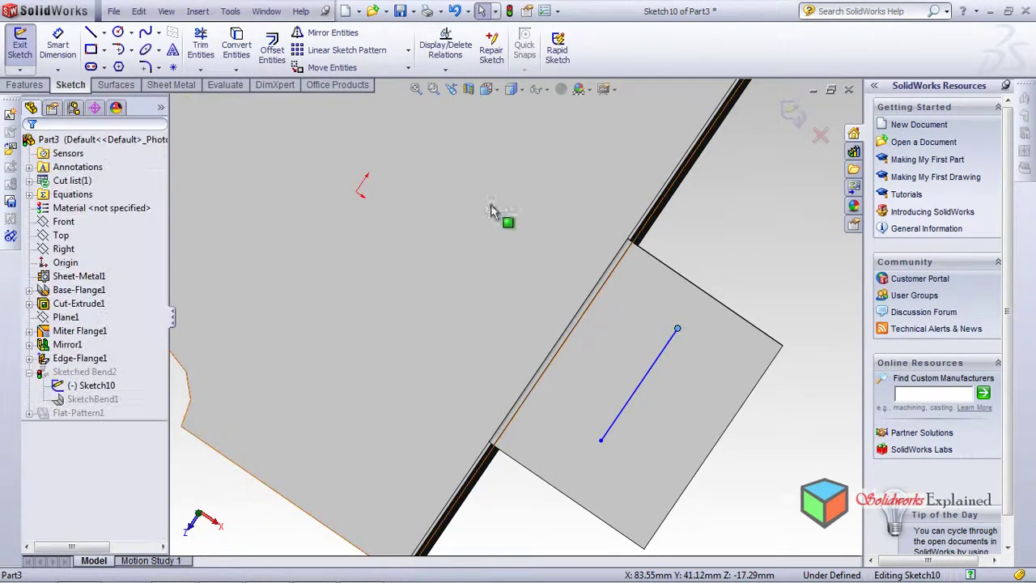
click(793, 115)
mouse_move(702, 365)
middle_down()
mouse_move(768, 328)
mouse_move(723, 449)
mouse_move(764, 223)
mouse_move(736, 227)
mouse_move(736, 247)
mouse_move(704, 293)
middle_up()
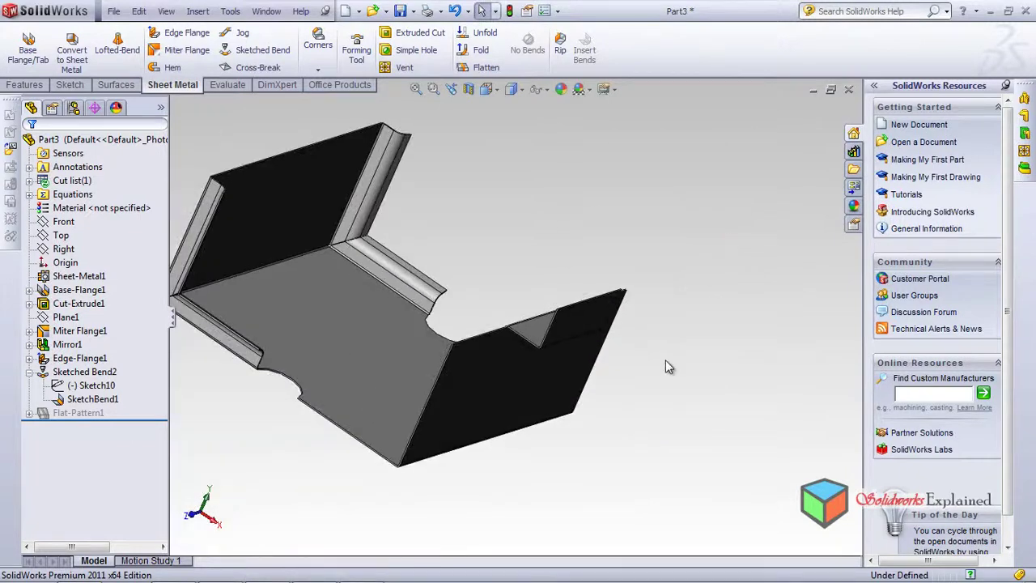
scroll(530, 357, down, 2)
scroll(570, 364, up, 5)
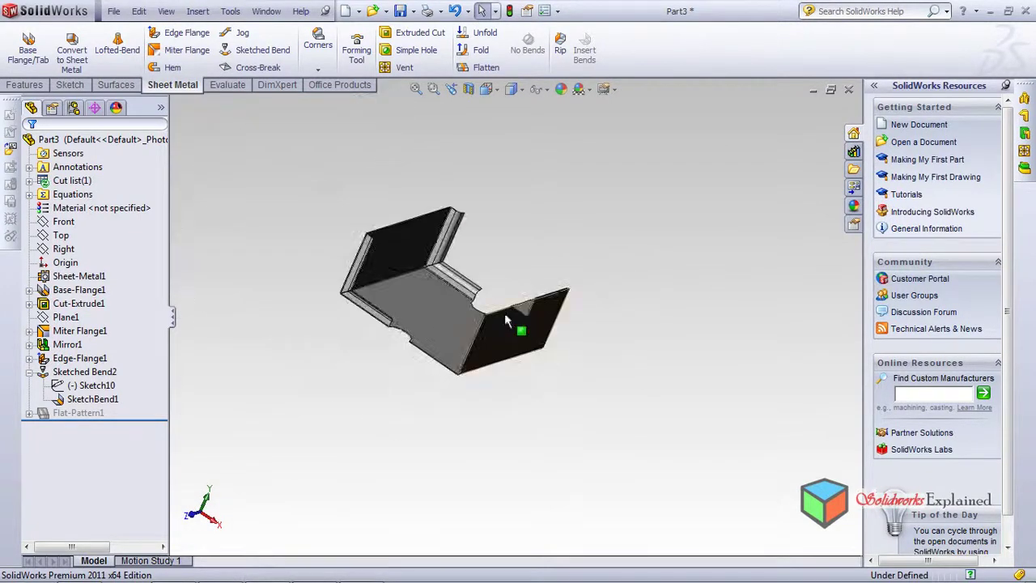
scroll(505, 319, down, 6)
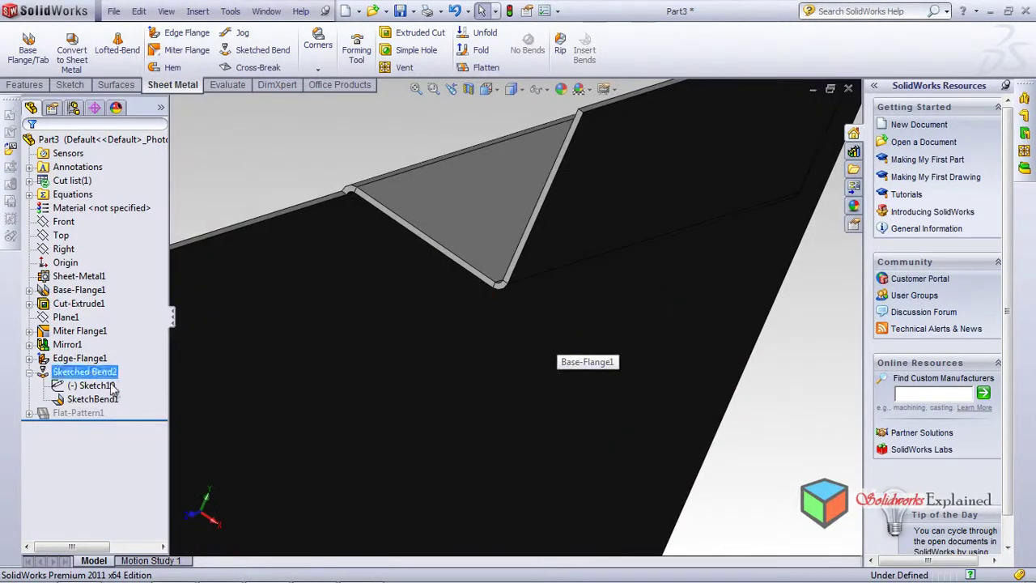
click(87, 400)
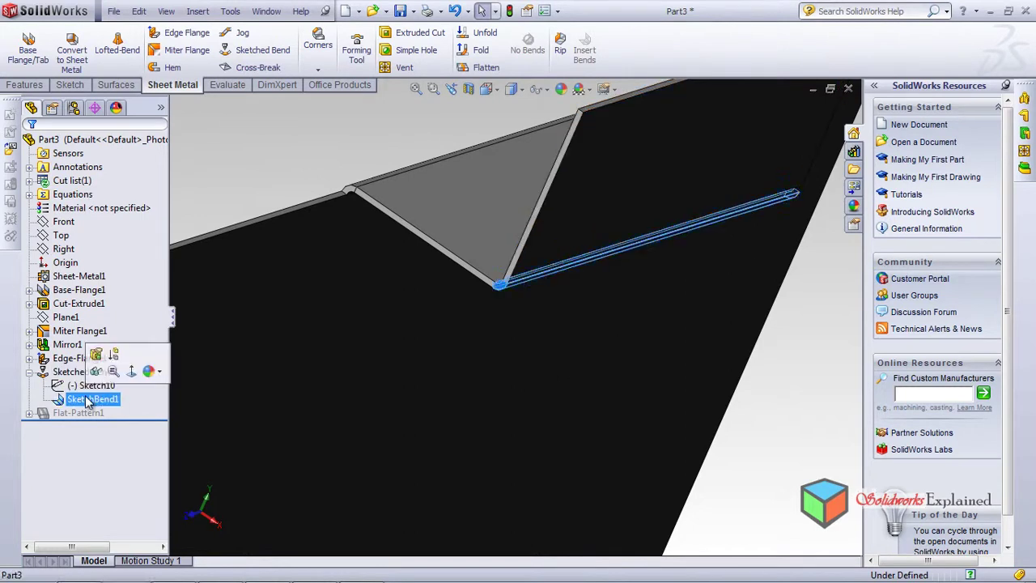
click(95, 360)
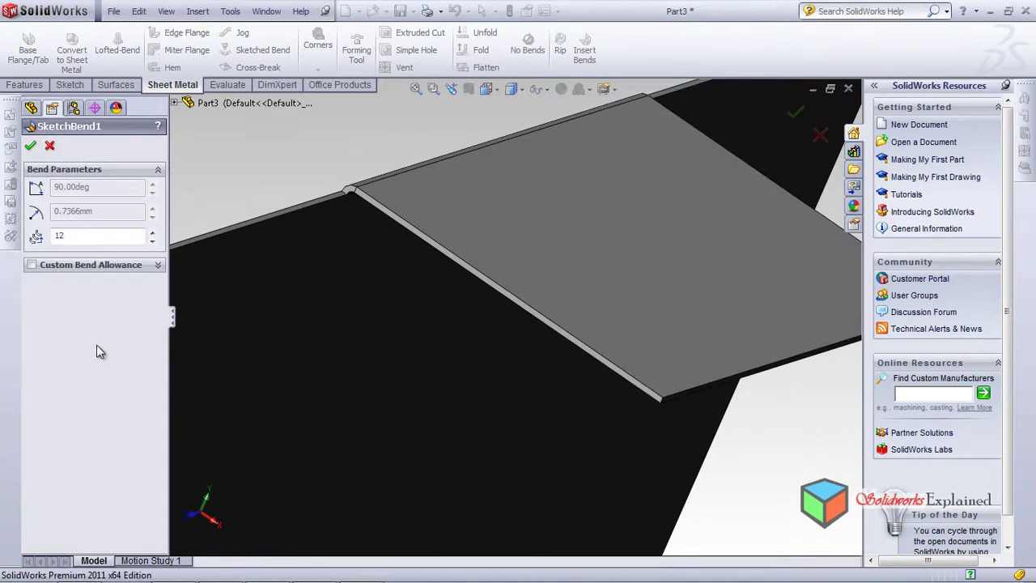
click(51, 146)
scroll(324, 389, down, 6)
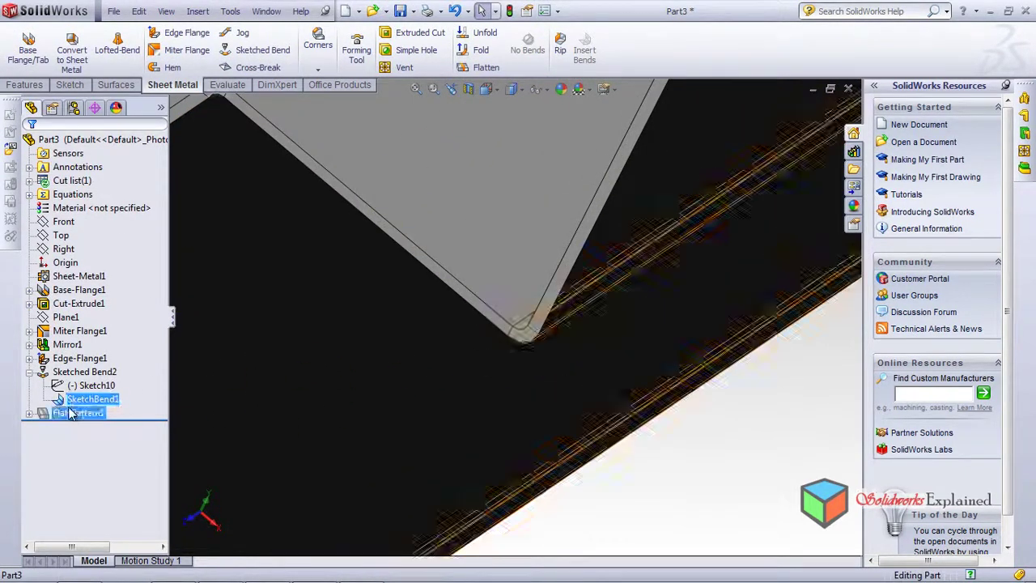
scroll(458, 350, up, 5)
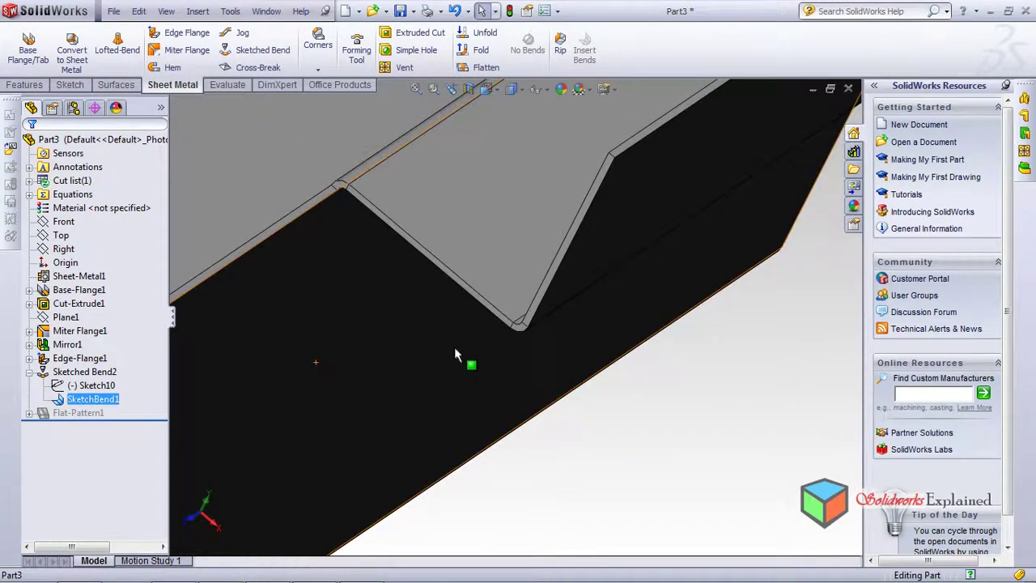
scroll(496, 328, up, 5)
middle_drag(502, 338, 518, 381)
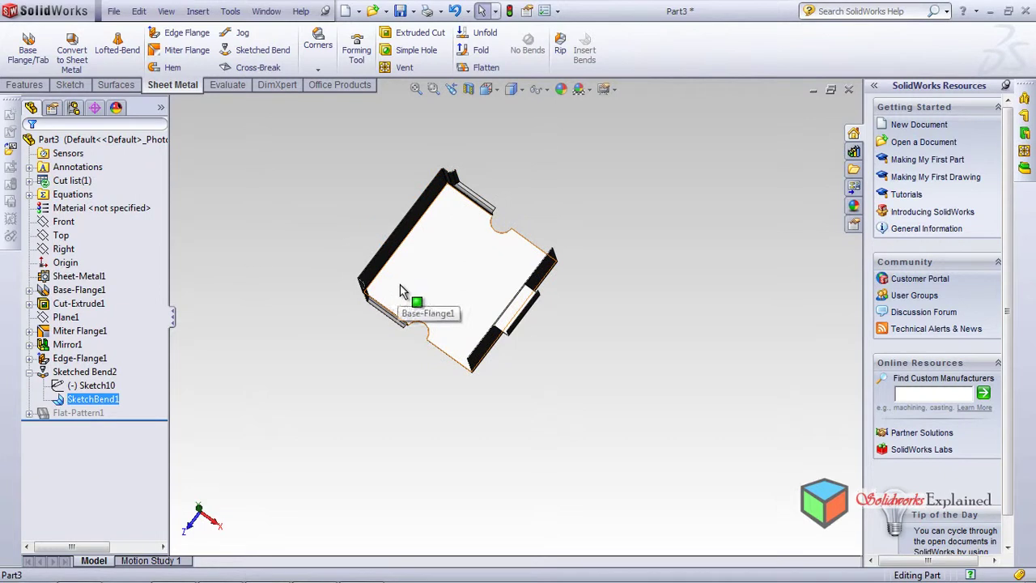
scroll(405, 290, down, 3)
scroll(404, 289, down, 2)
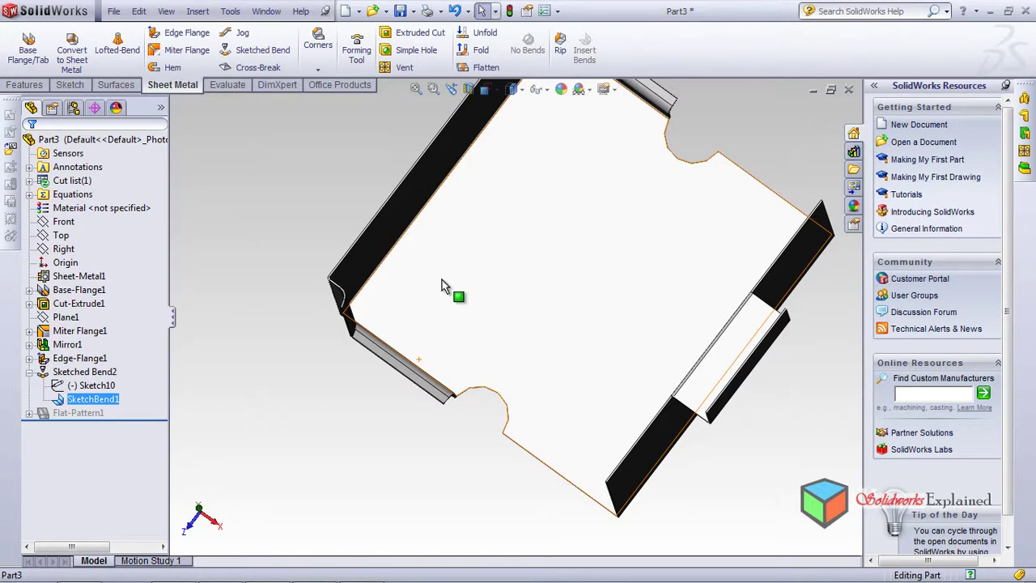
click(432, 303)
key(ctrl+8)
middle_drag(467, 287, 457, 224)
key(Escape)
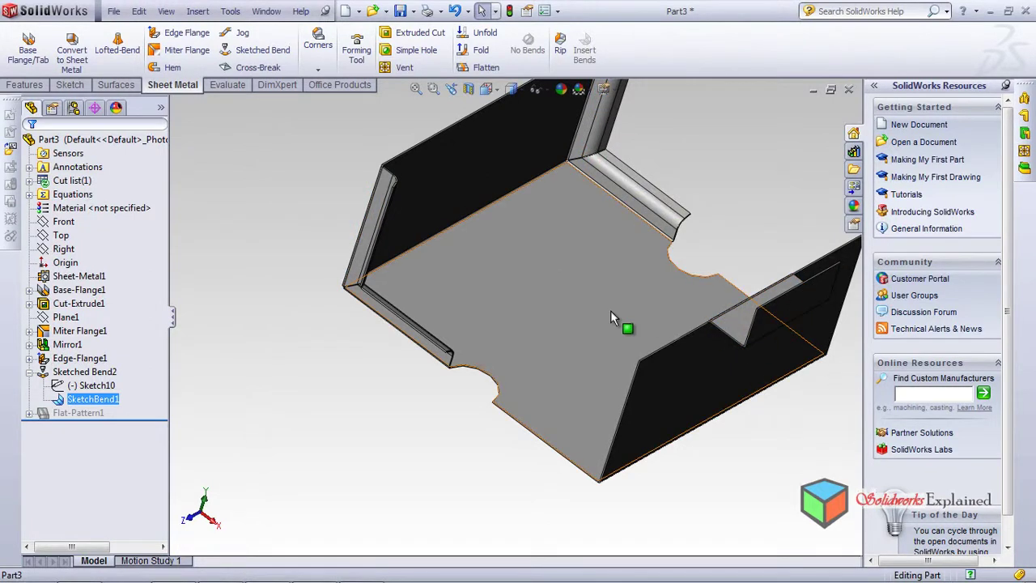
Unfold Miterbend4 with the base face fixed, removing SketchBend1 from the bends to unfold
click(486, 33)
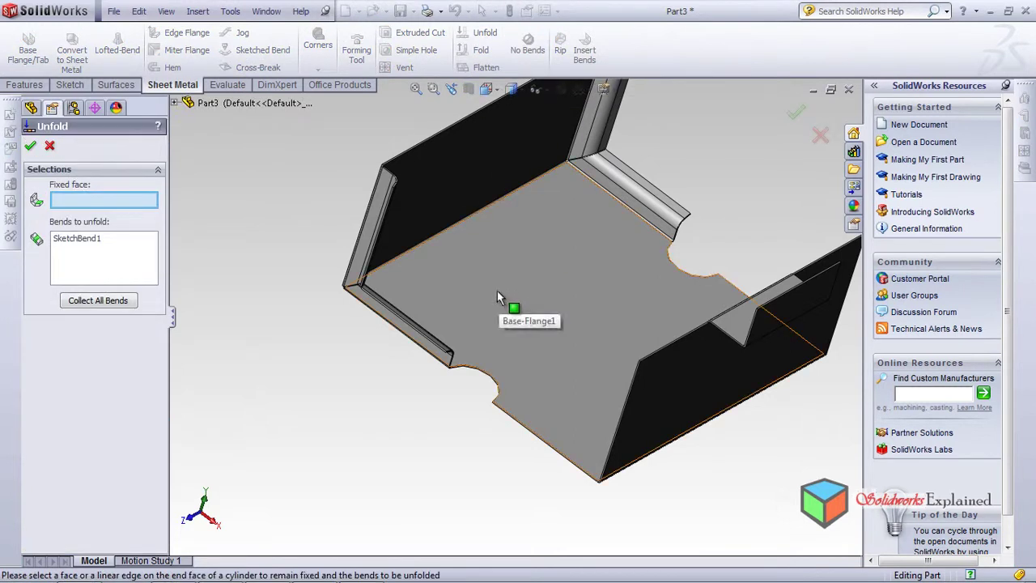
click(526, 293)
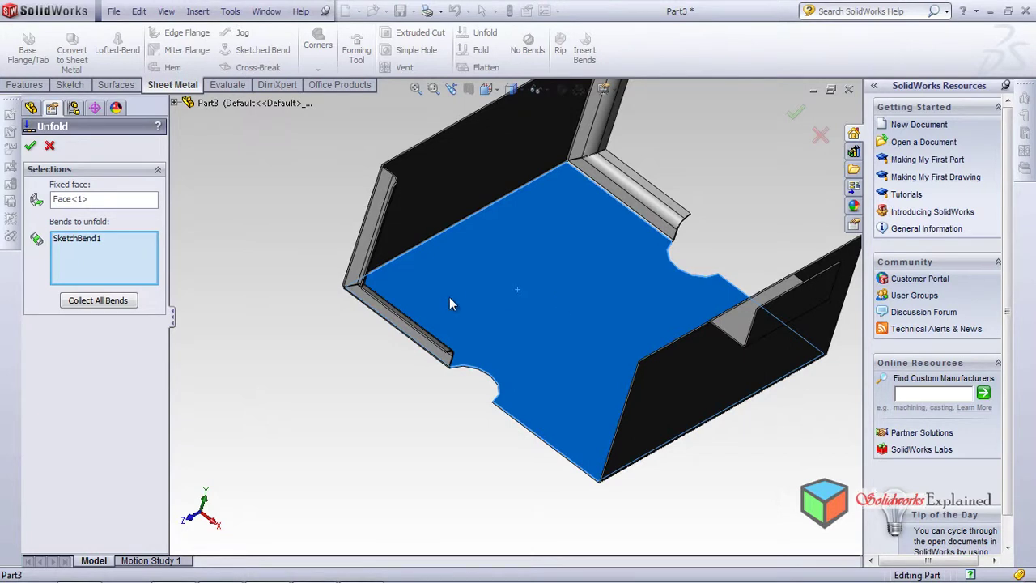
middle_drag(450, 299, 416, 466)
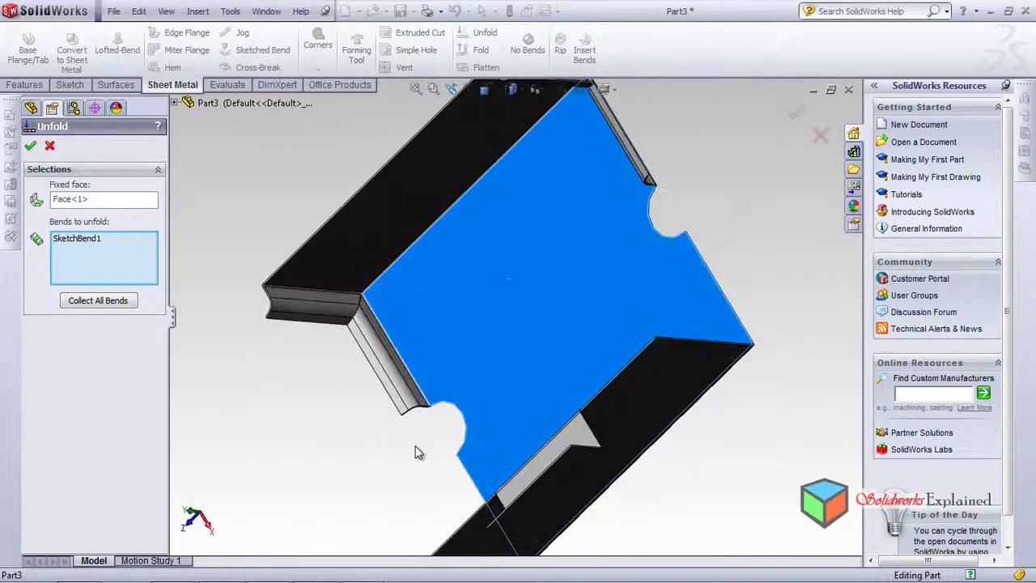
click(395, 349)
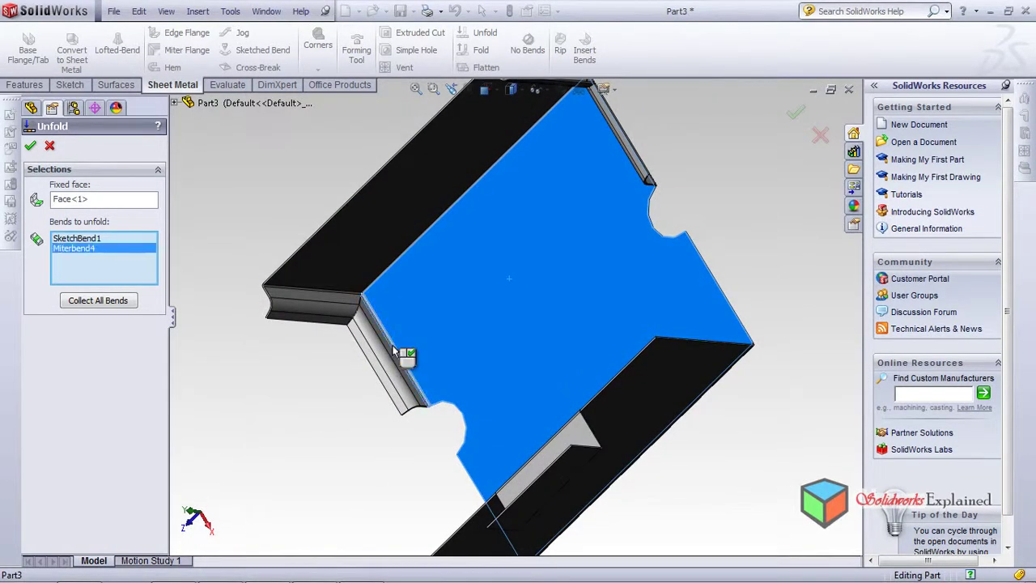
click(87, 239)
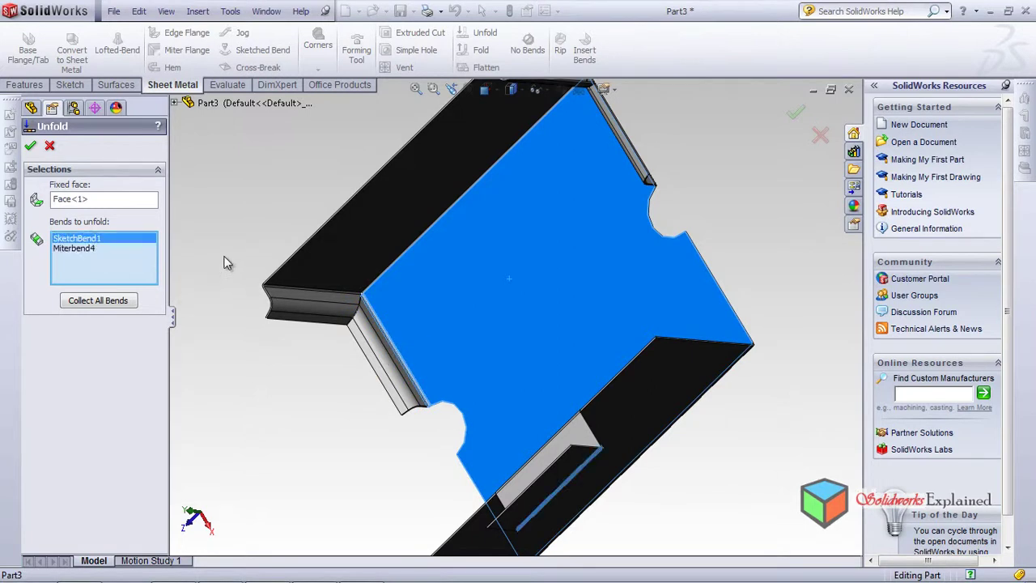
key(Delete)
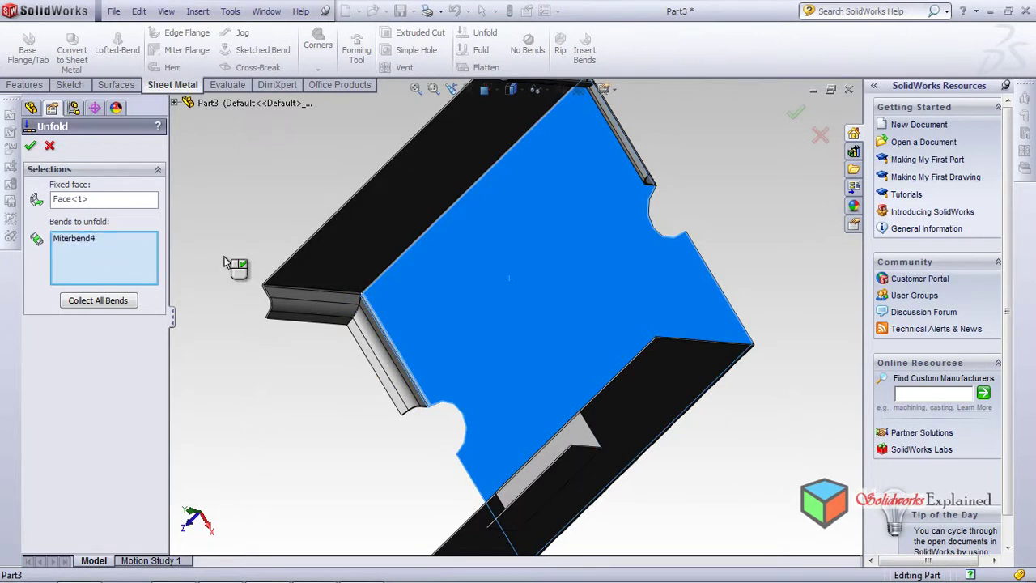
click(30, 146)
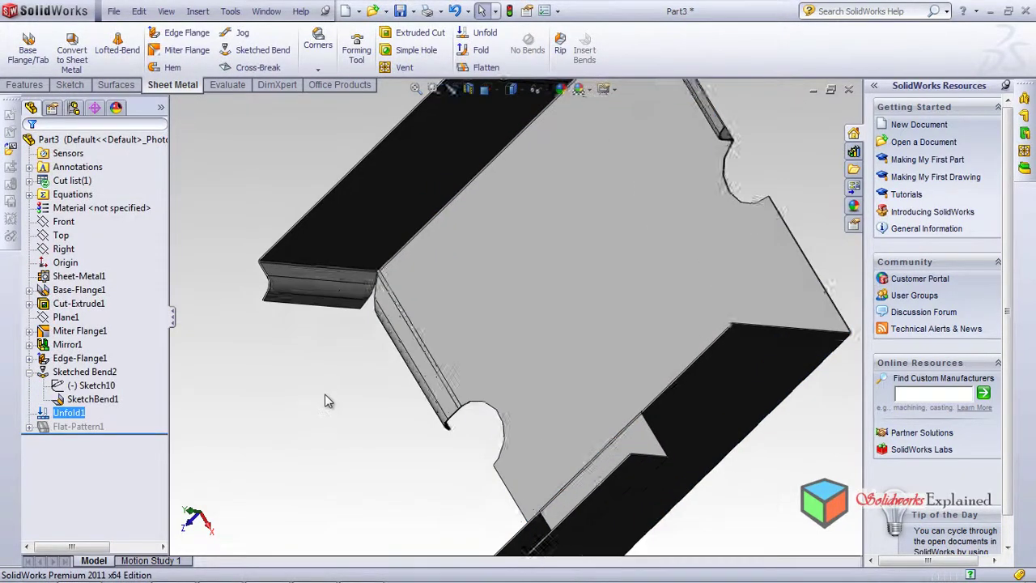
Fit and orbit the unfolded part, then switch to the Top view orientation
key(f)
middle_drag(335, 403, 398, 259)
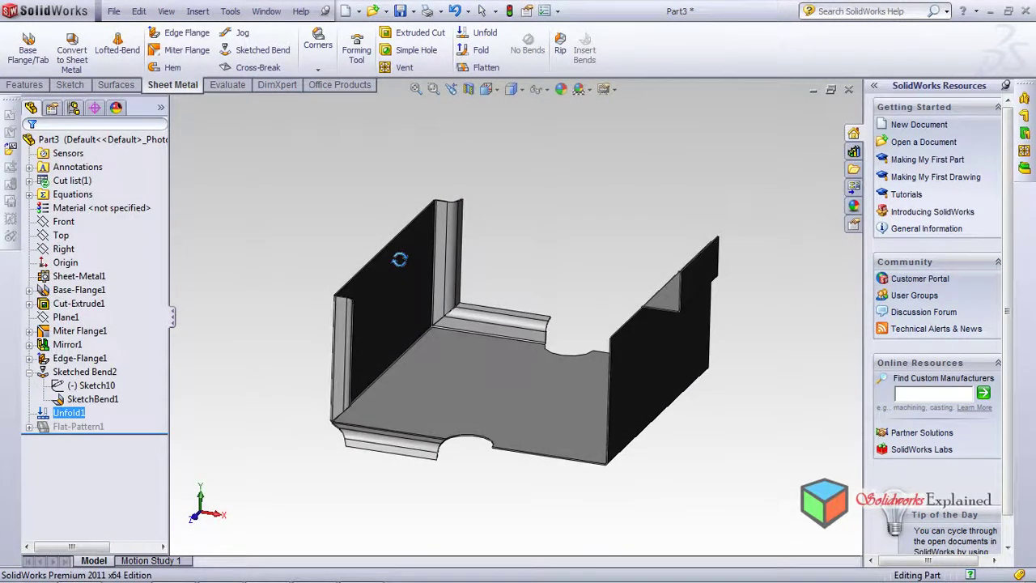
scroll(395, 437, down, 5)
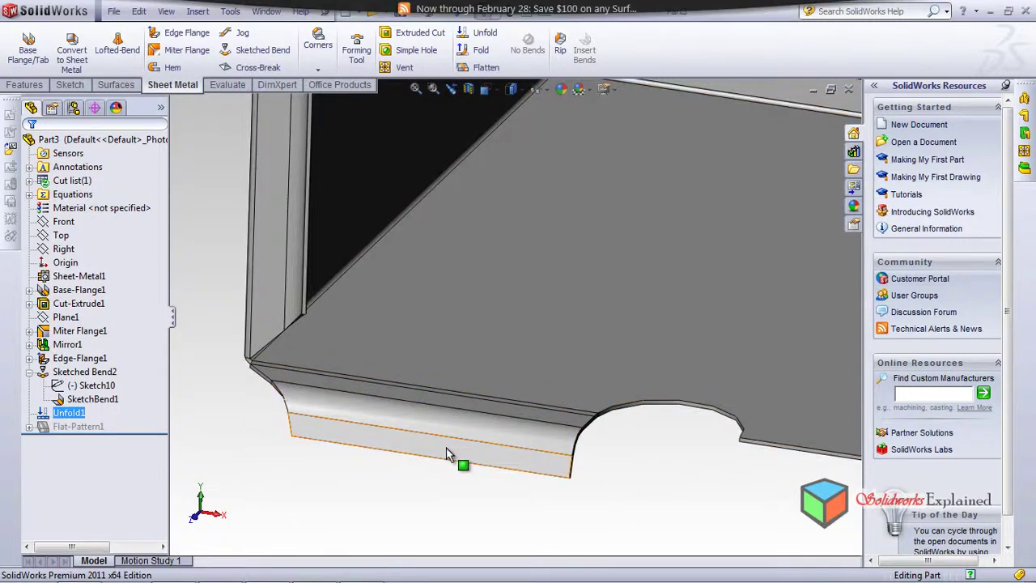
middle_drag(504, 258, 501, 450)
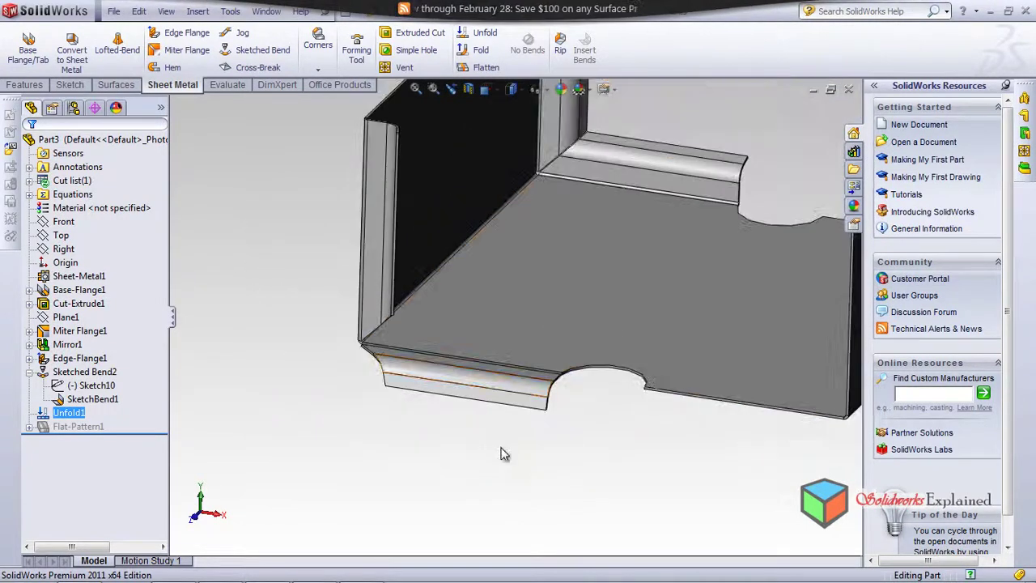
scroll(510, 428, up, 3)
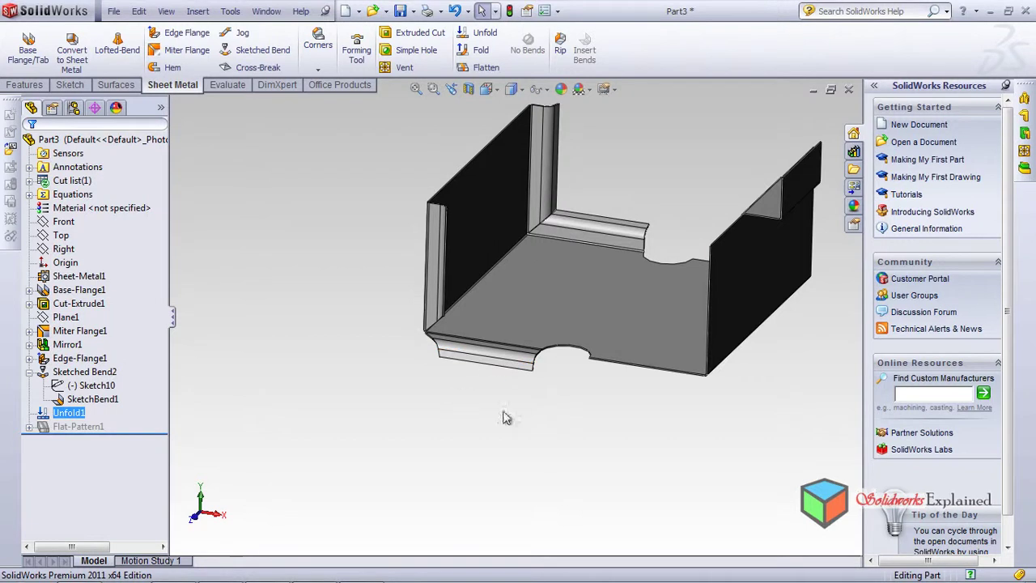
click(488, 89)
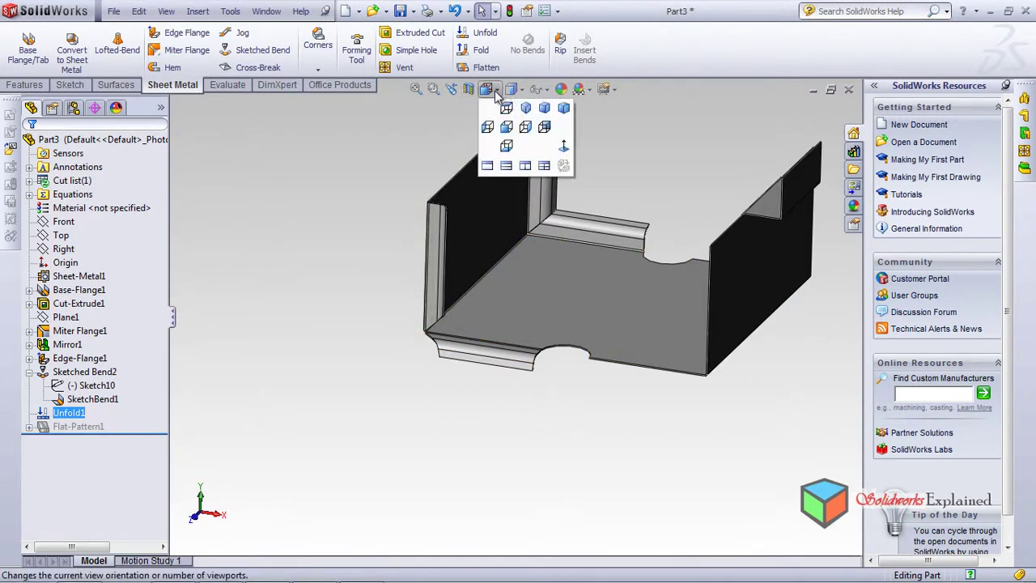
click(504, 106)
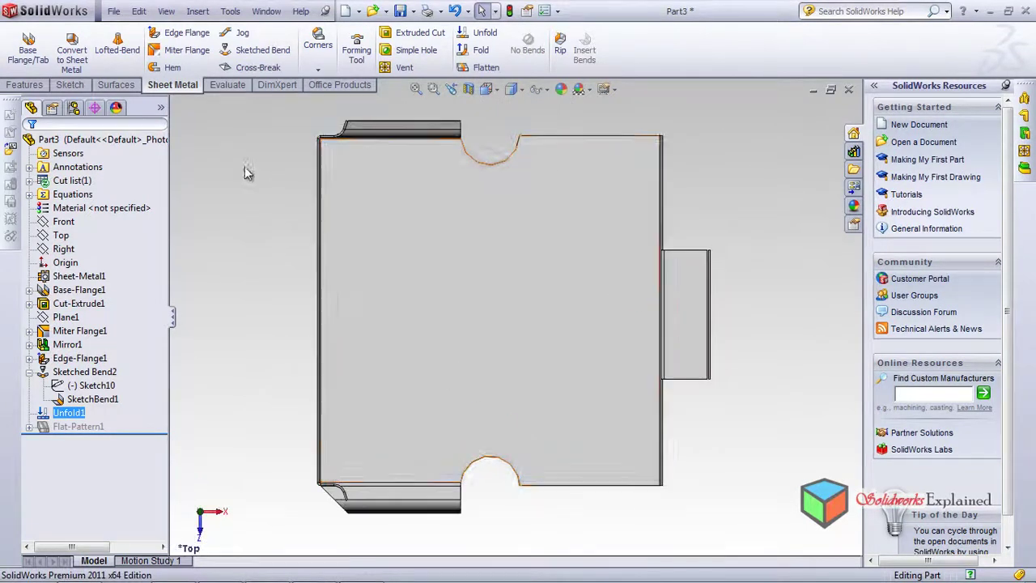
Start a sketch on the flat face and draw a corner rectangle extending below the part
click(69, 85)
click(90, 48)
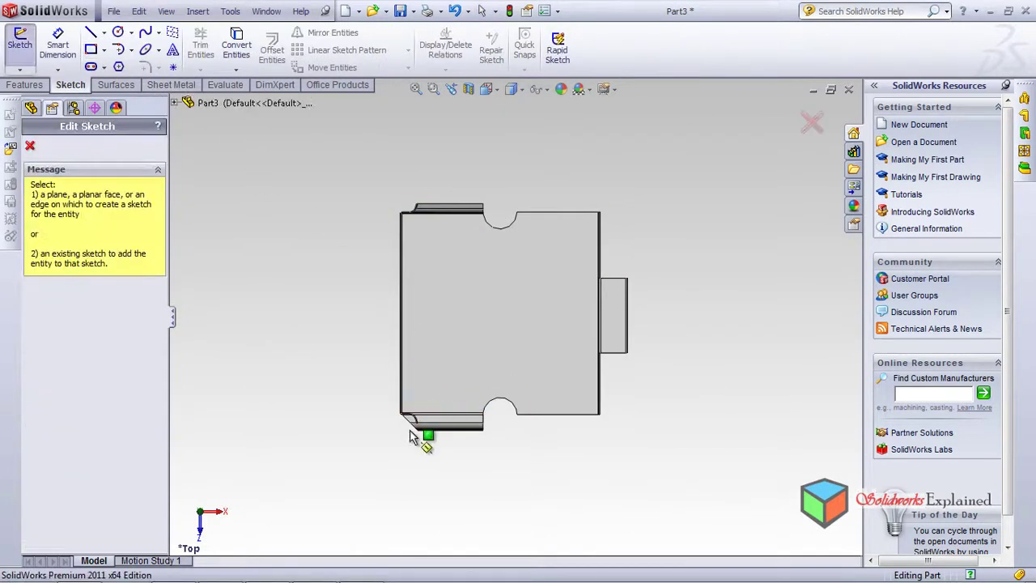
click(455, 329)
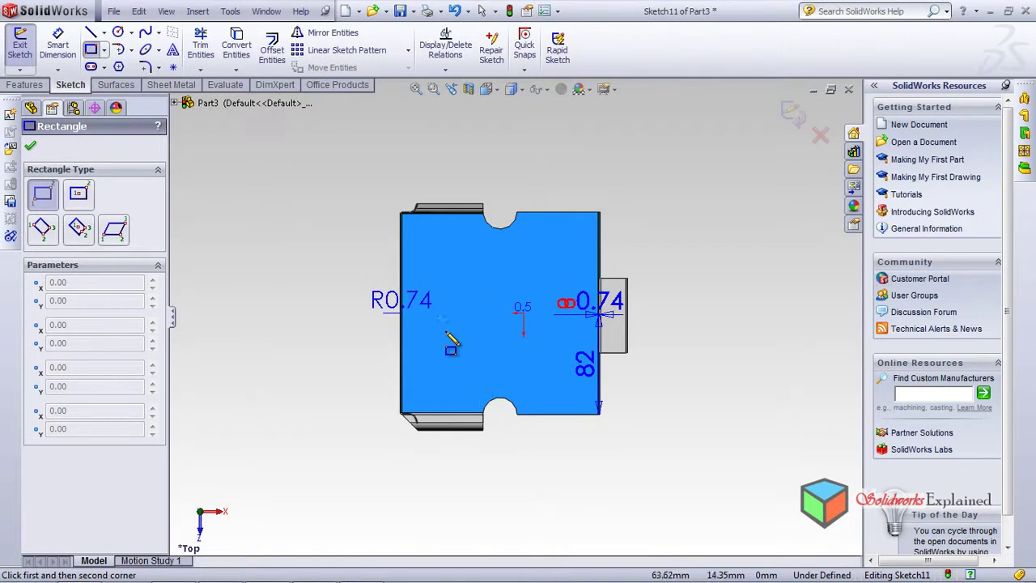
click(445, 331)
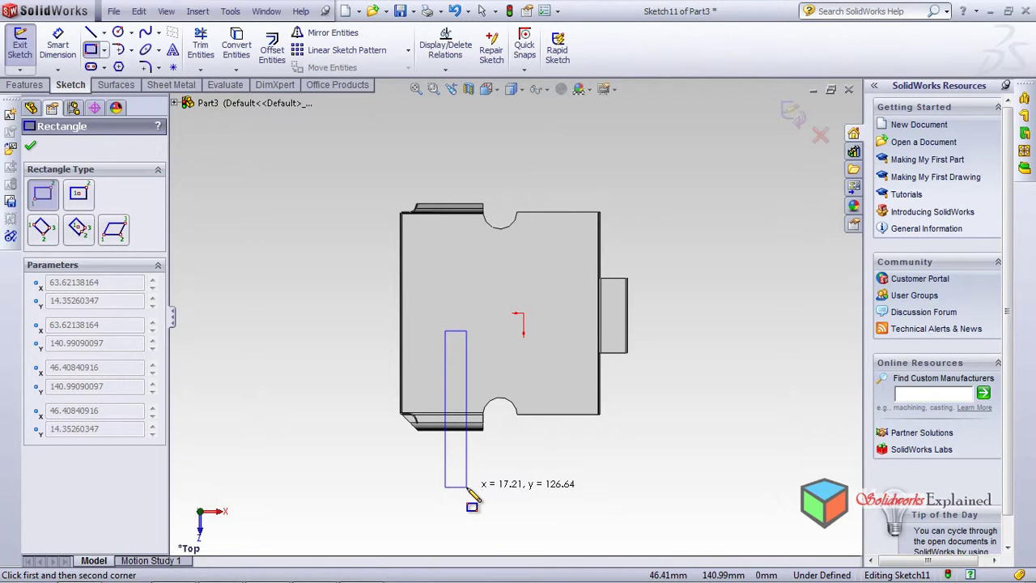
click(467, 487)
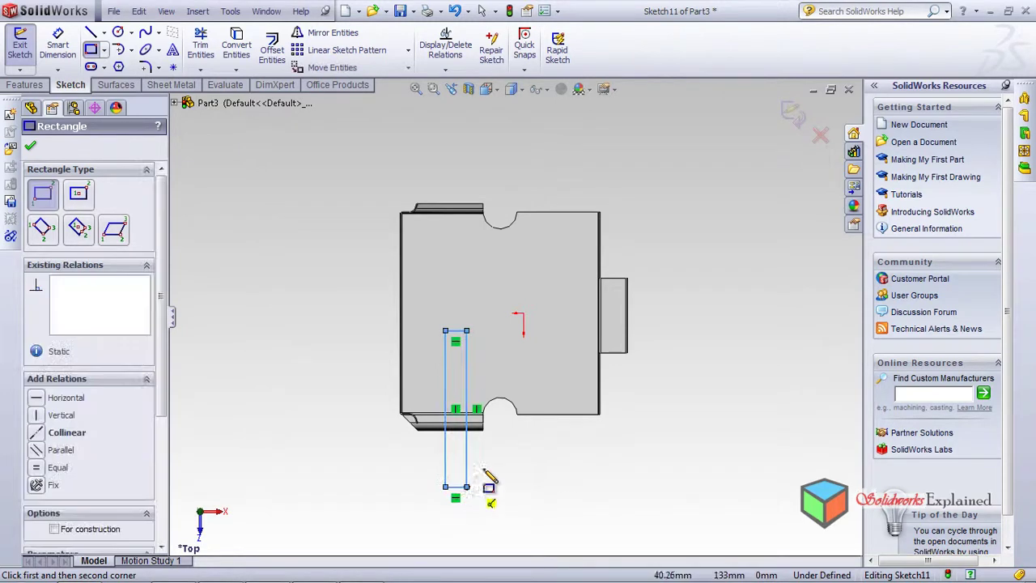
click(30, 145)
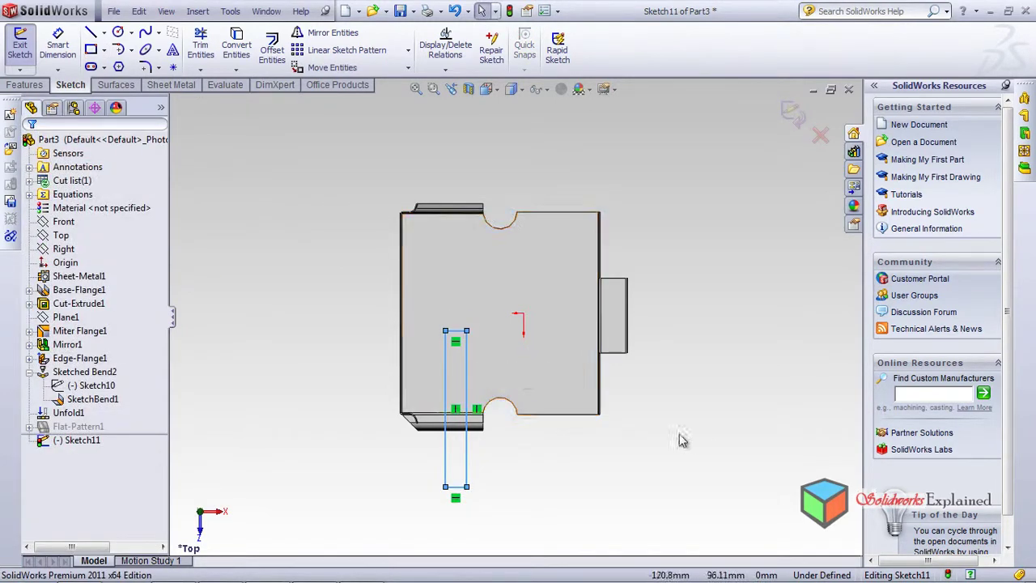
Make the rectangle's top edge collinear with the side tab's lower edge
click(457, 331)
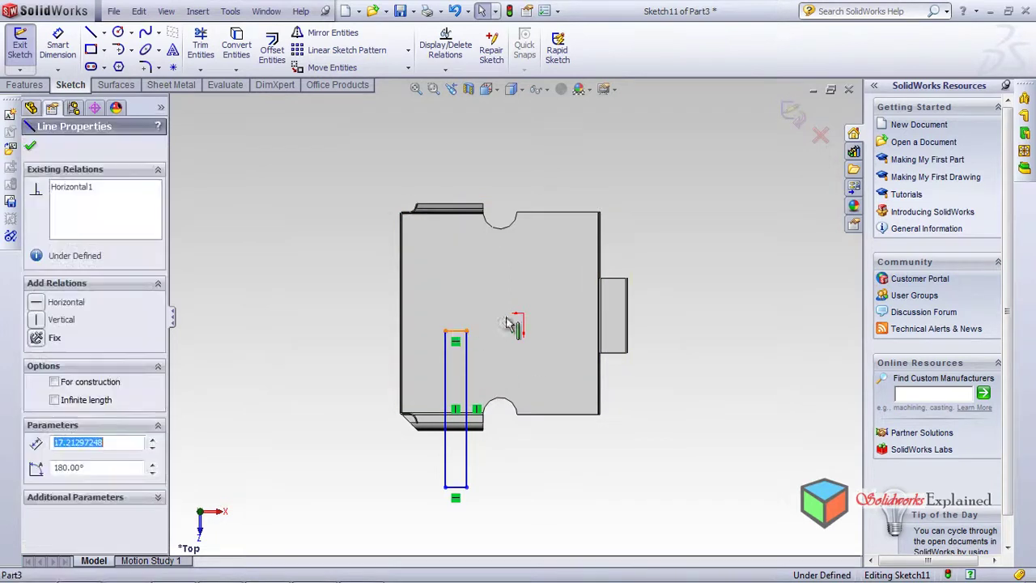
ctrl+click(614, 355)
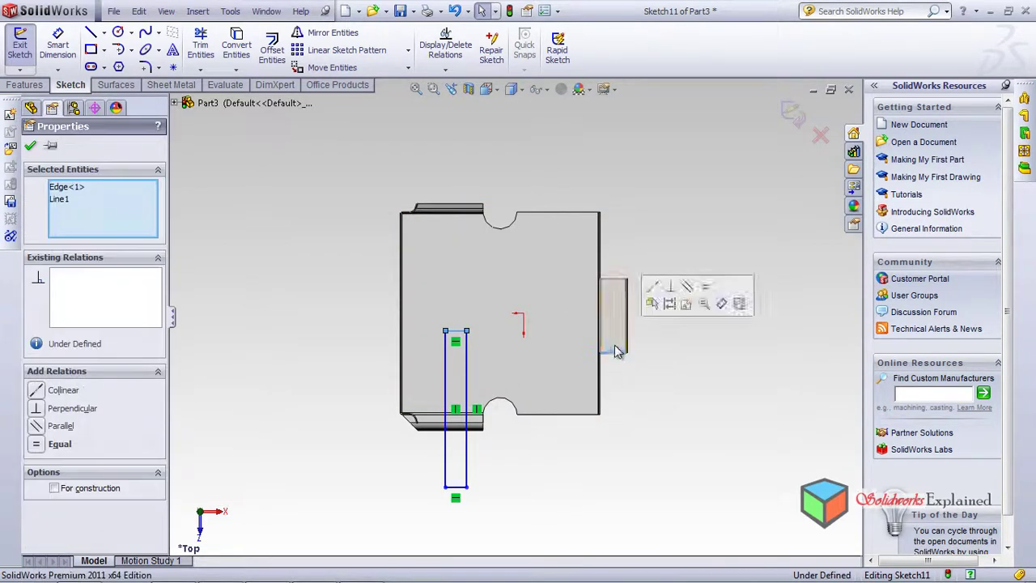
click(37, 389)
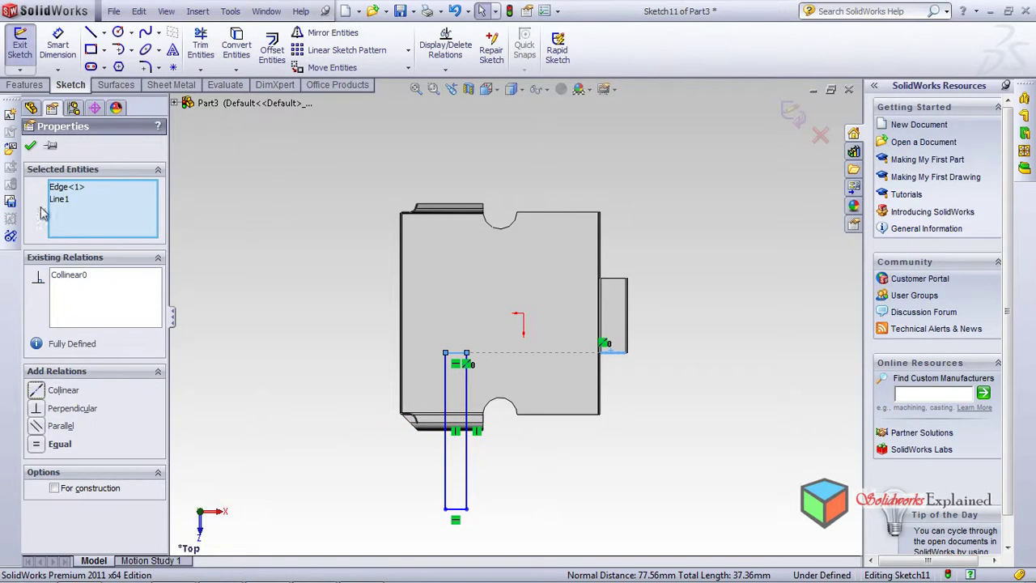
click(32, 147)
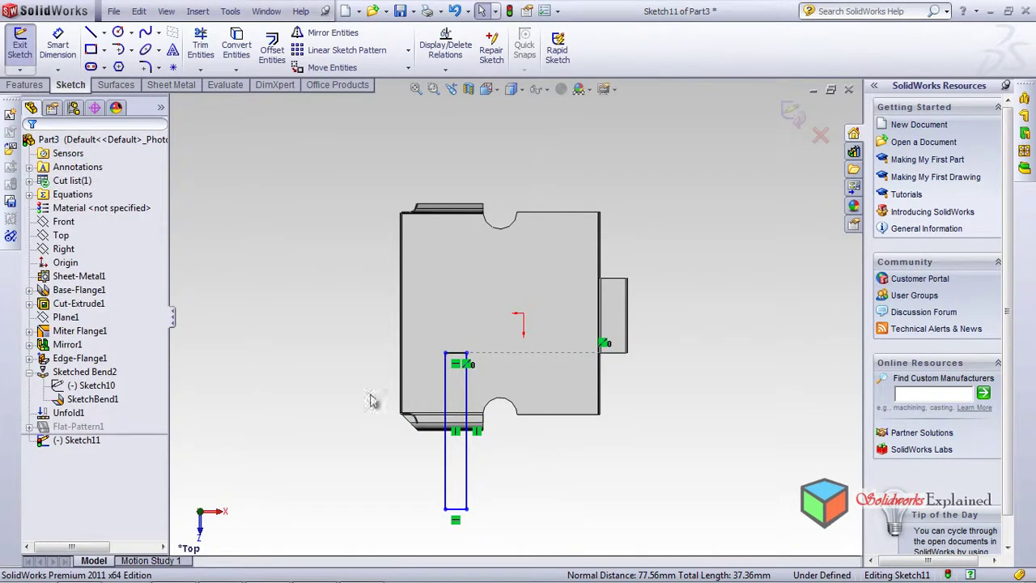
Extrude-cut the rectangle with default settings, creating the Cut-Extrude2 slot
click(30, 86)
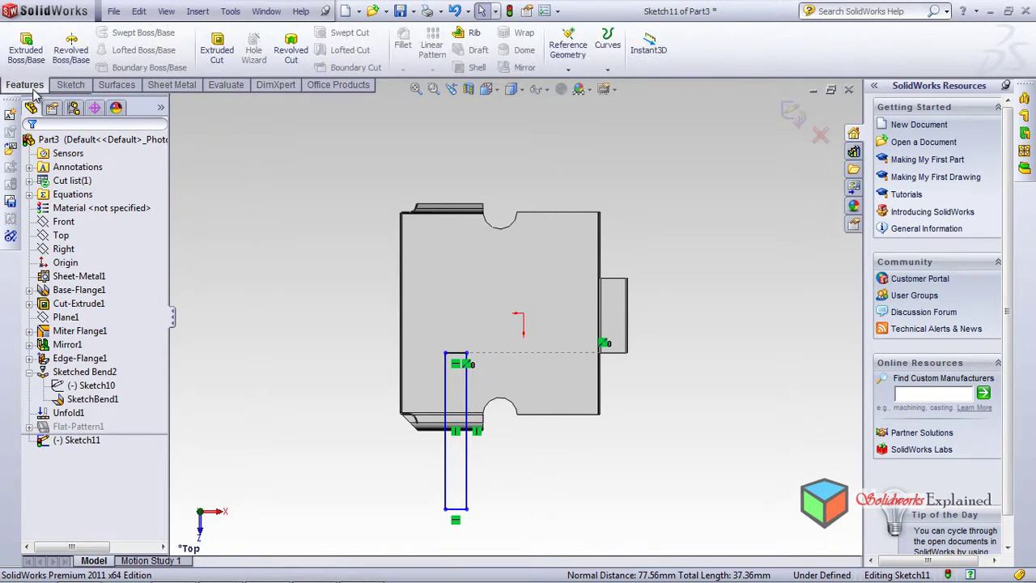
click(212, 53)
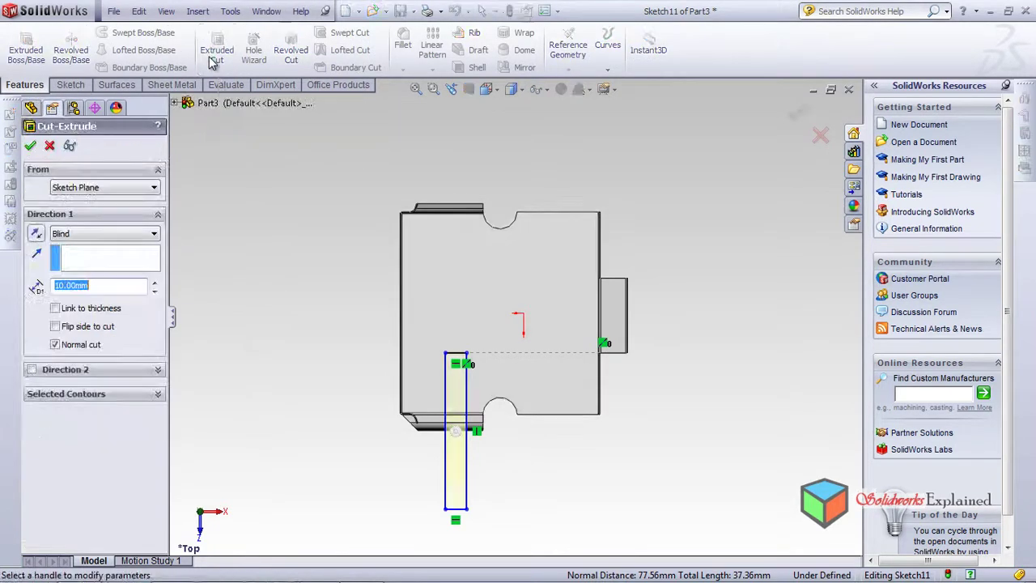
click(30, 145)
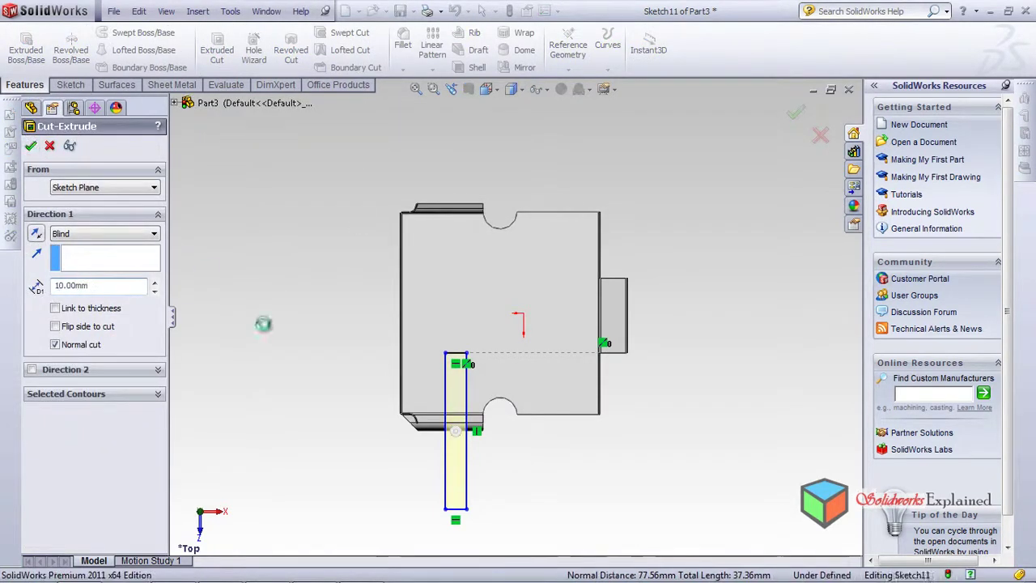
middle_drag(474, 488, 439, 354)
scroll(429, 403, down, 3)
scroll(429, 403, down, 2)
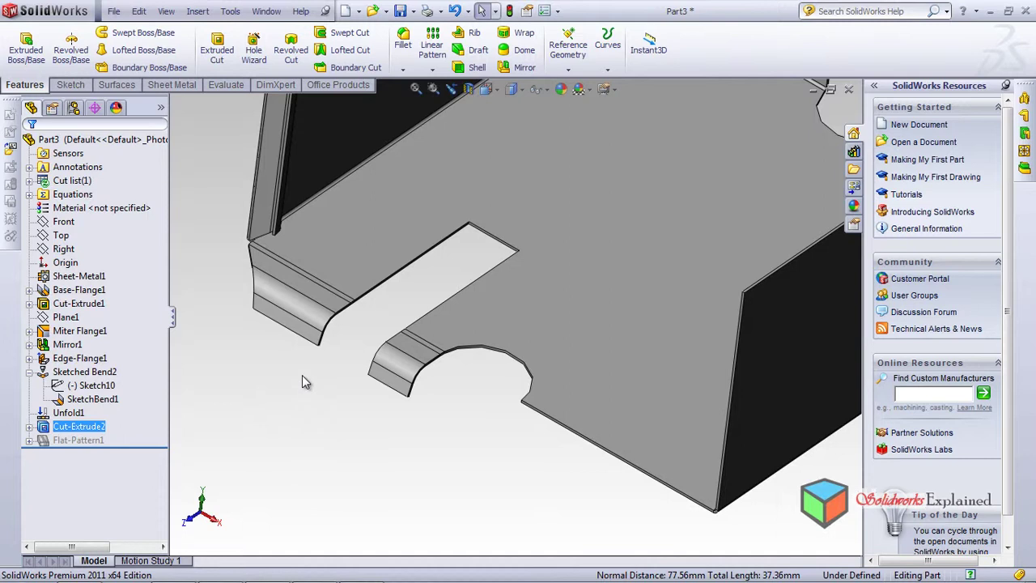
Fold all bends back up with Collect All Bends, keeping the main sheet face fixed
click(170, 85)
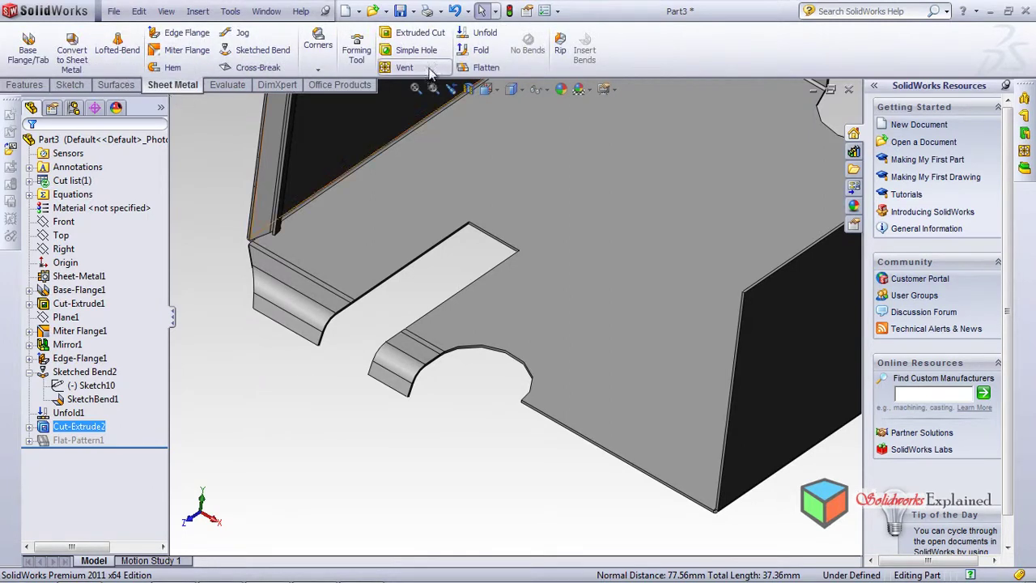
click(590, 174)
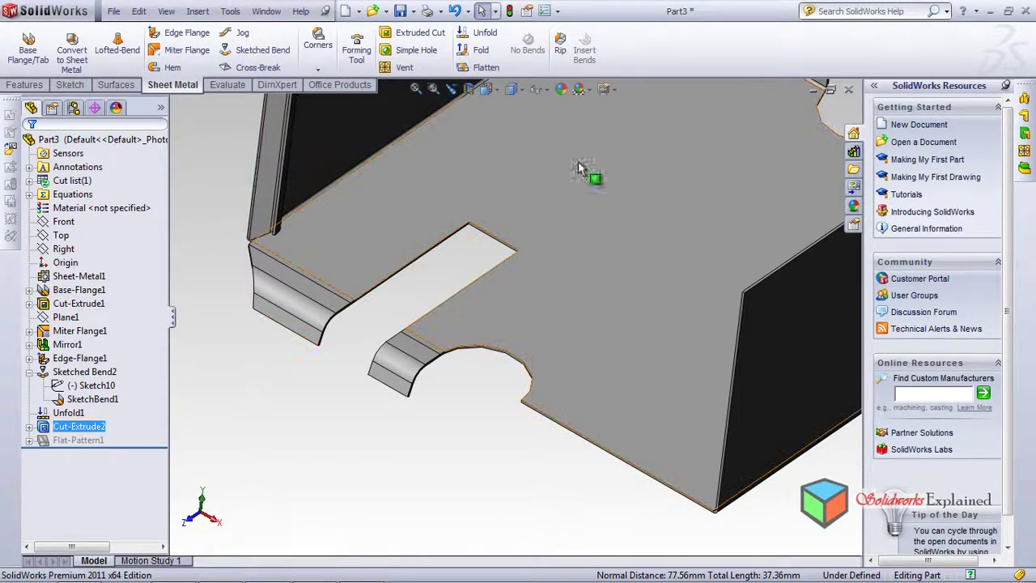
click(479, 51)
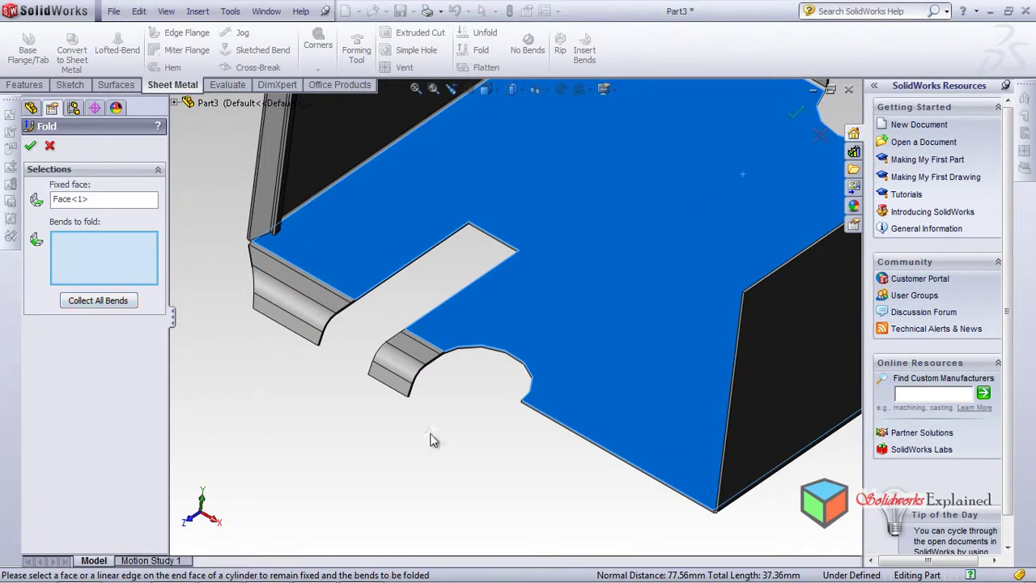
scroll(423, 372, up, 5)
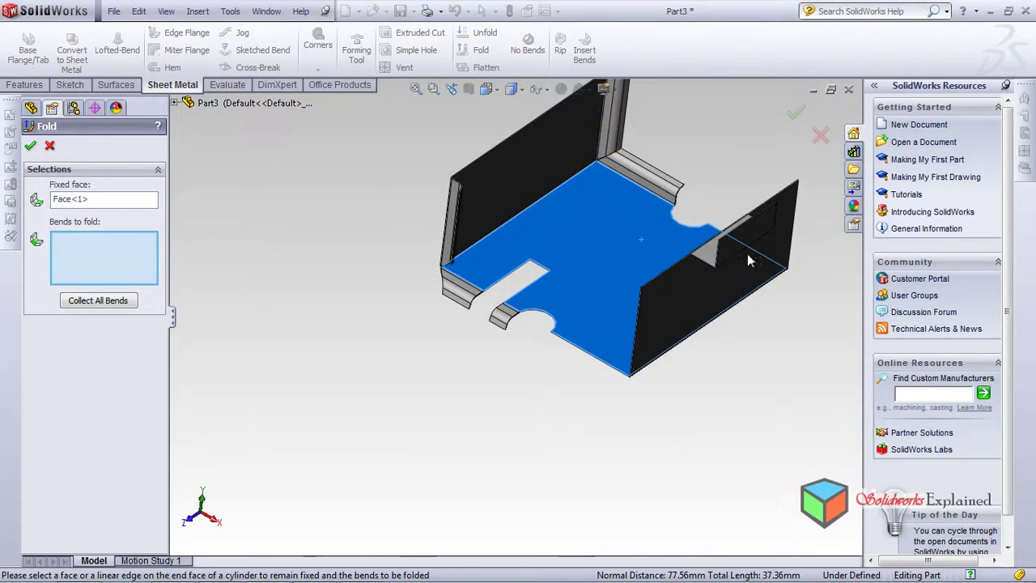
click(127, 302)
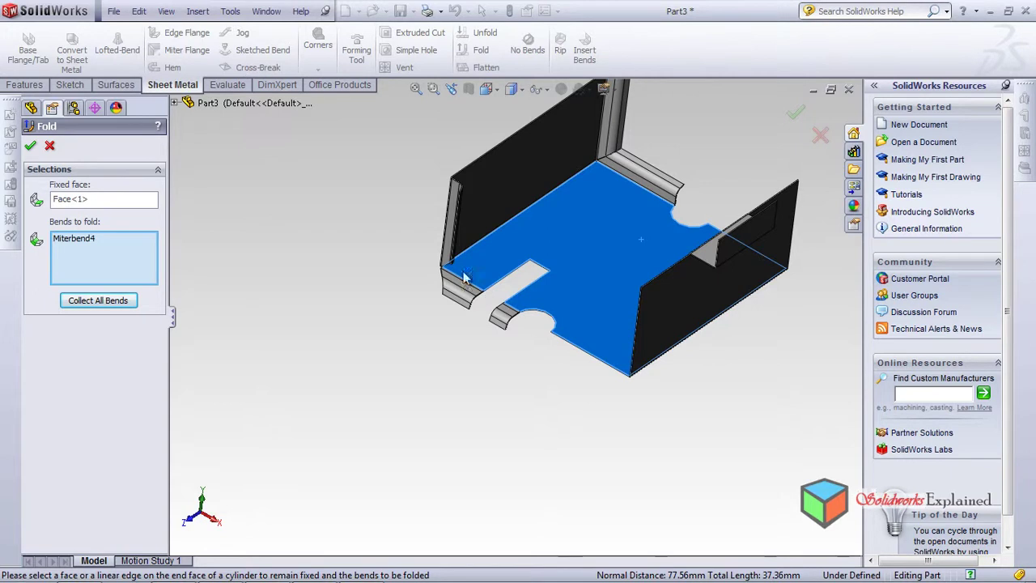
scroll(512, 322, down, 5)
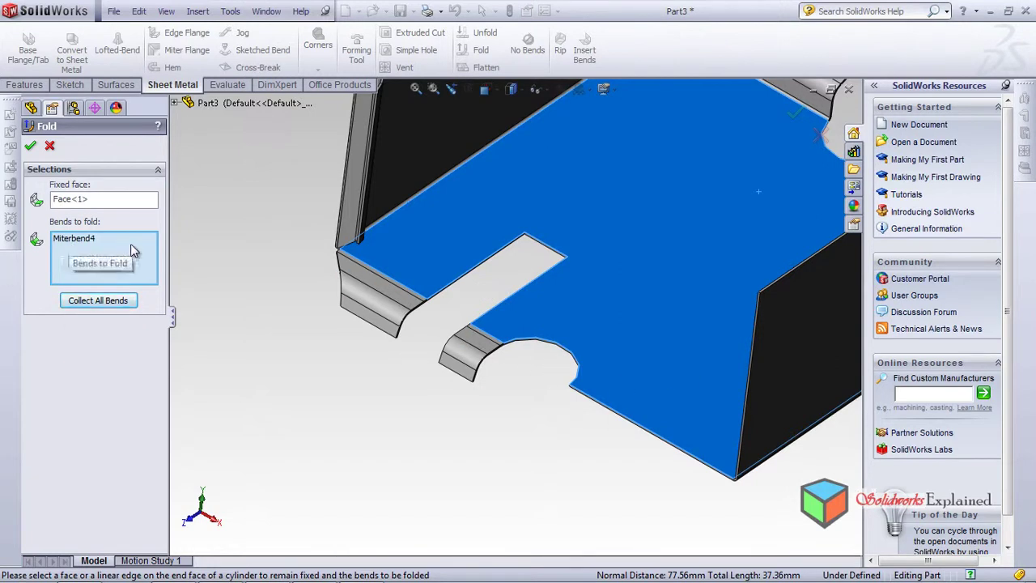
click(29, 146)
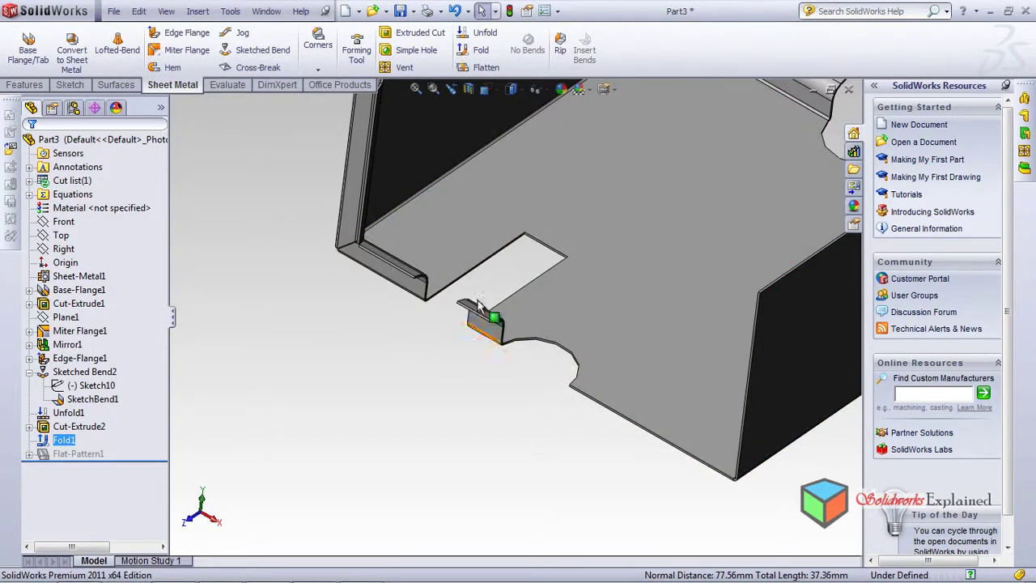
middle_drag(429, 319, 405, 306)
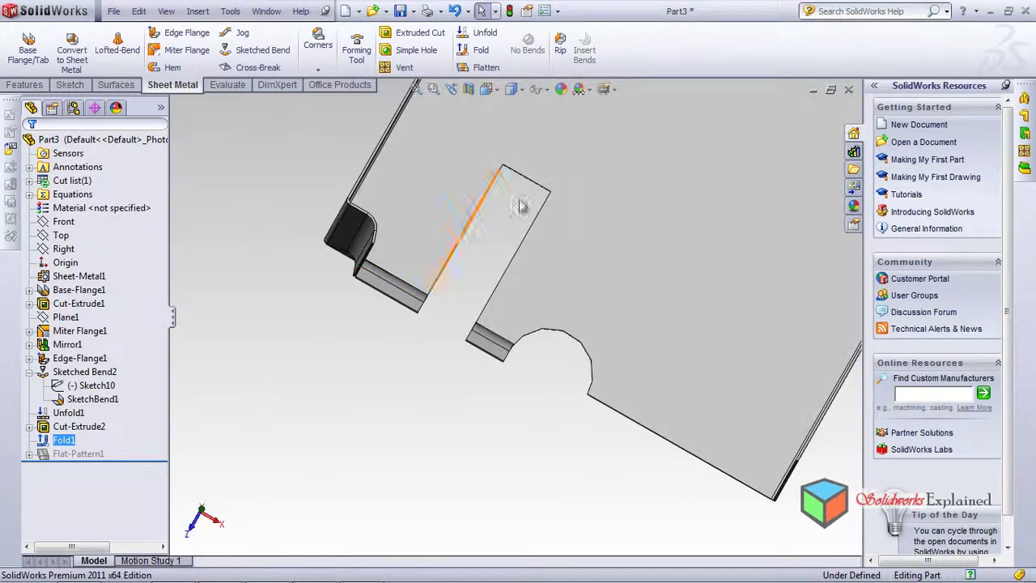
middle_drag(483, 398, 487, 263)
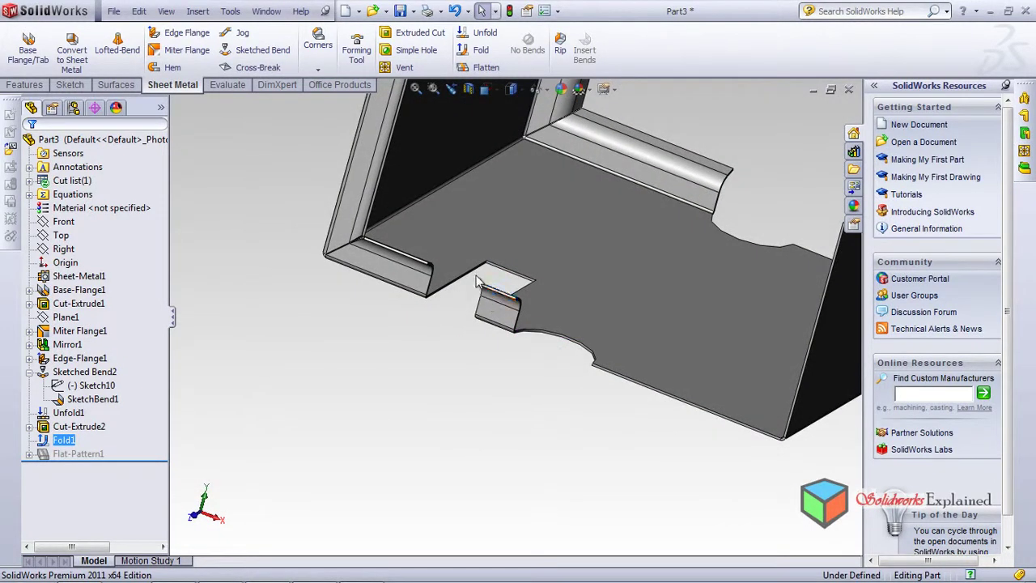
scroll(430, 320, down, 4)
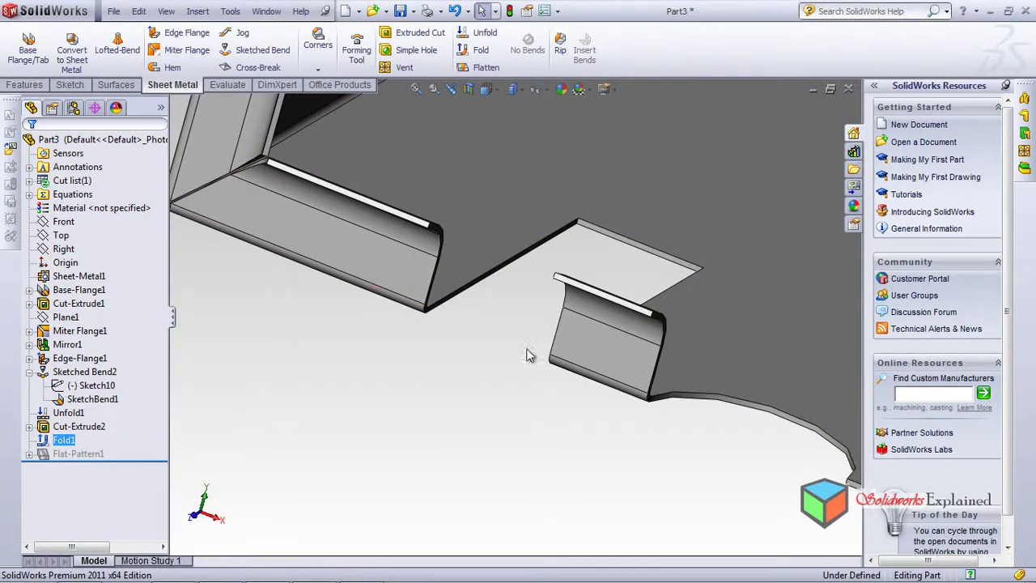
scroll(555, 407, up, 5)
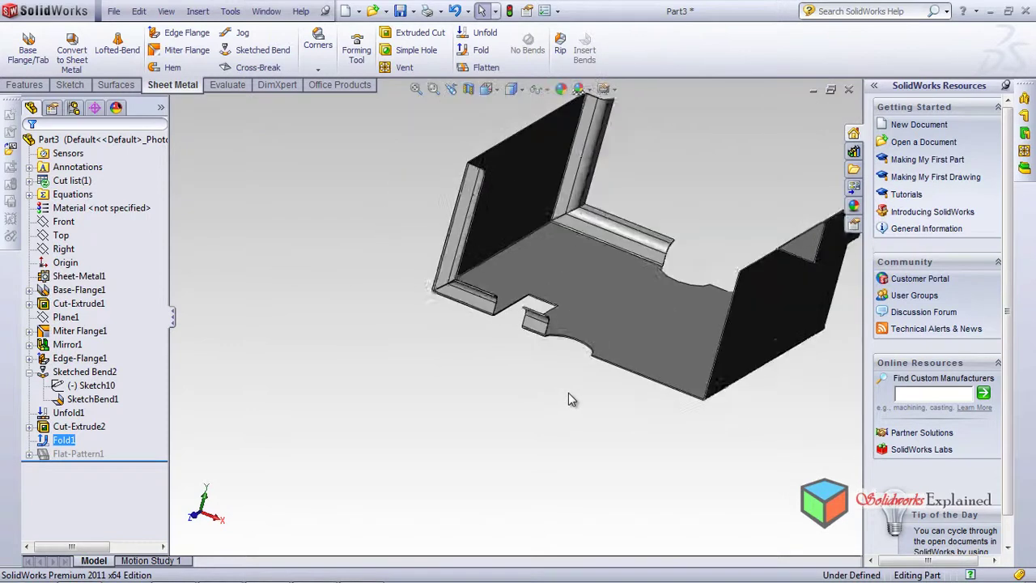
scroll(526, 323, down, 3)
middle_drag(526, 323, 631, 351)
middle_drag(548, 378, 526, 439)
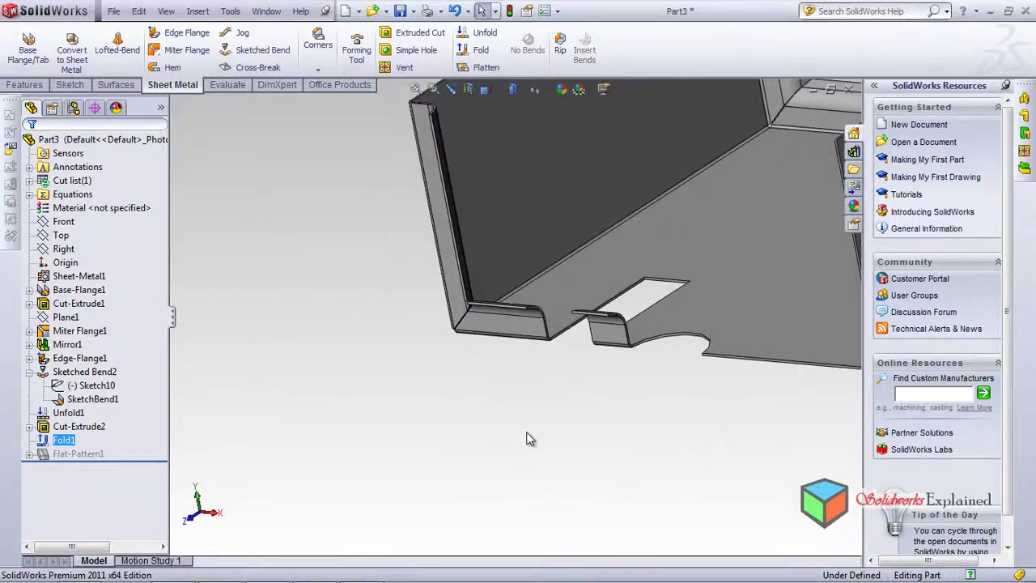
scroll(526, 438, up, 5)
middle_drag(559, 371, 606, 418)
scroll(580, 340, down, 3)
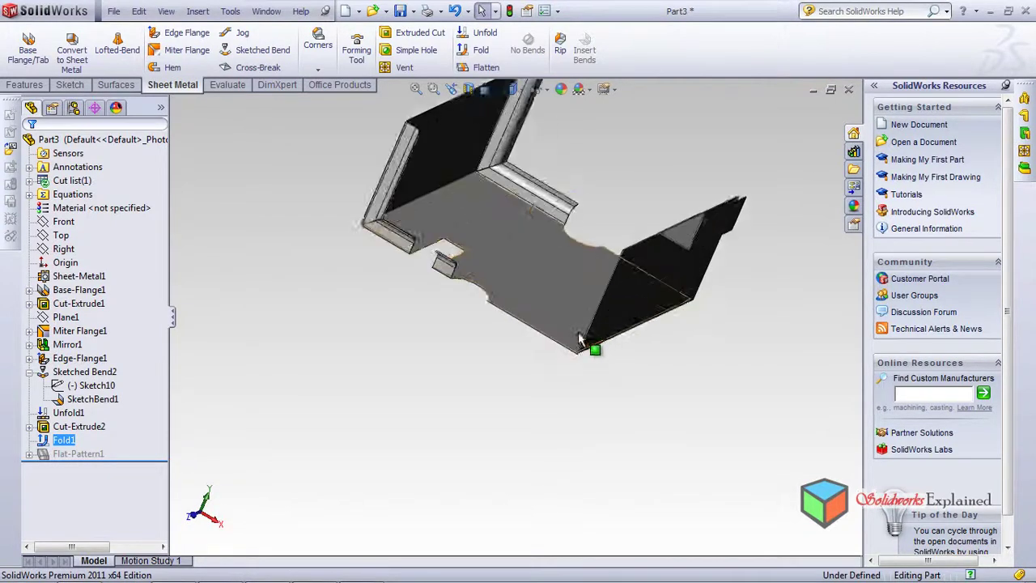
scroll(579, 340, down, 5)
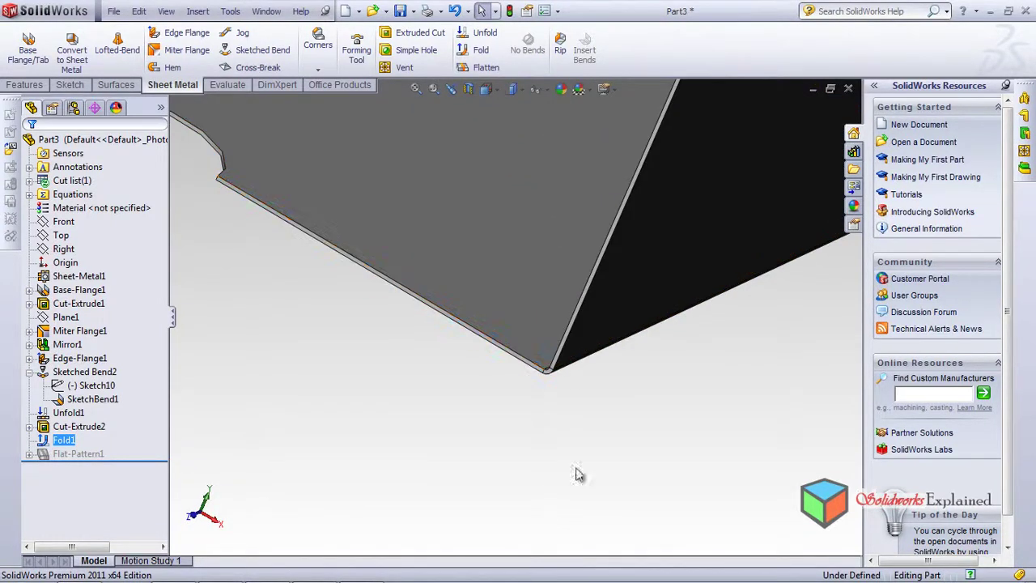
Start an edge flange on the tray's long bottom edge, previewing 75 mm at 90°
click(176, 33)
click(475, 333)
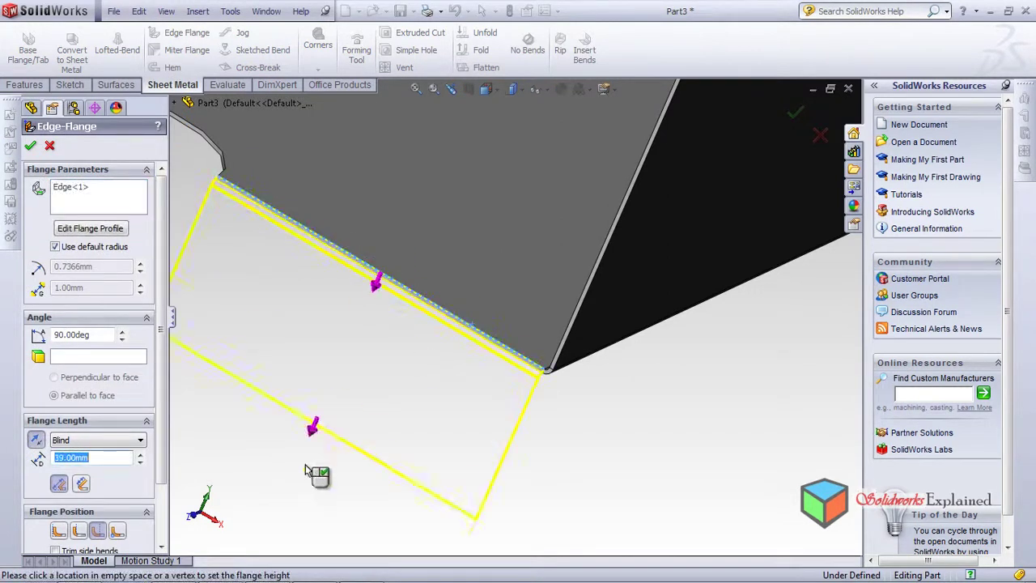
scroll(457, 314, up, 2)
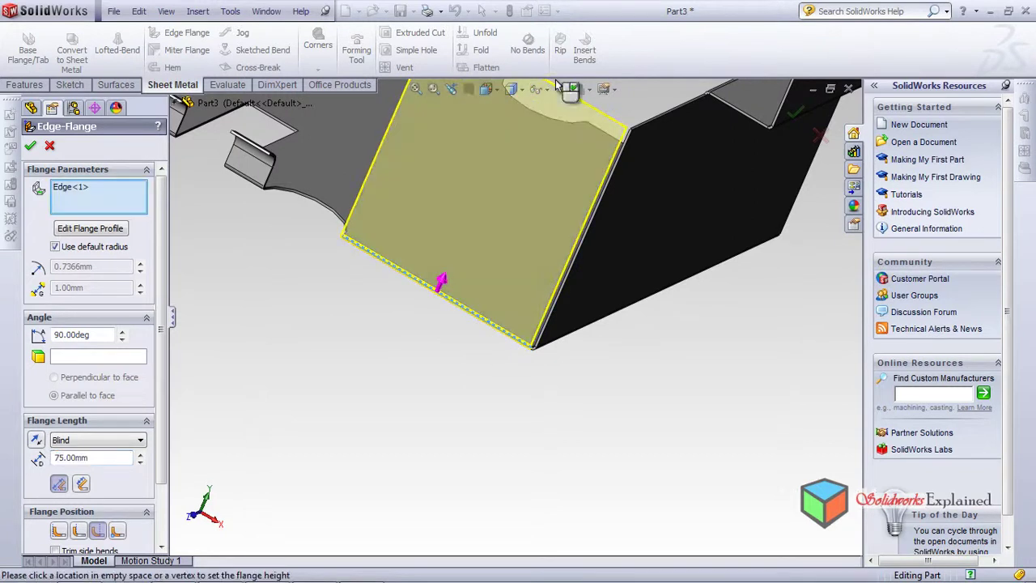
scroll(571, 338, down, 1)
scroll(560, 322, up, 4)
scroll(542, 324, down, 5)
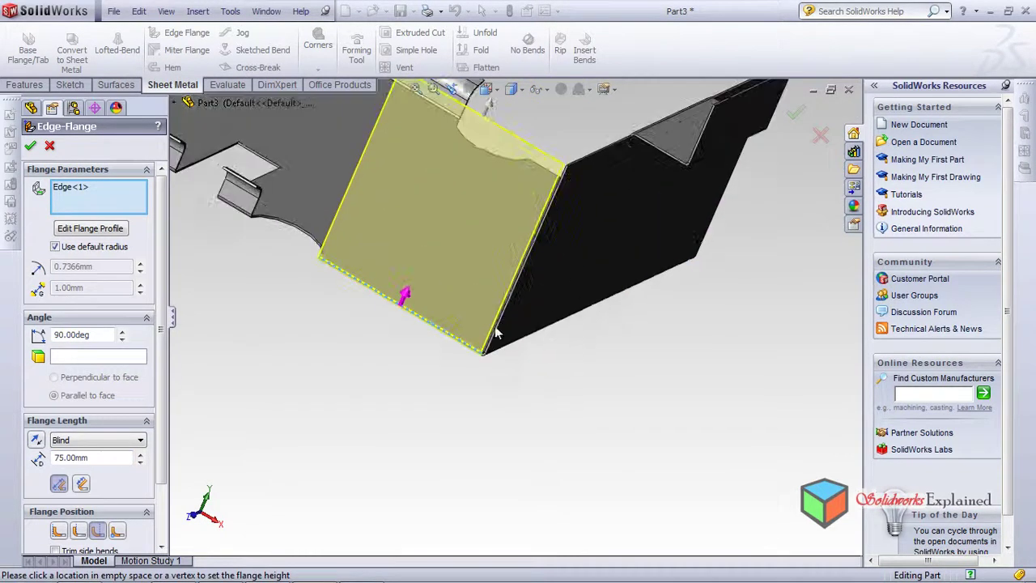
scroll(520, 302, down, 2)
middle_drag(501, 317, 470, 301)
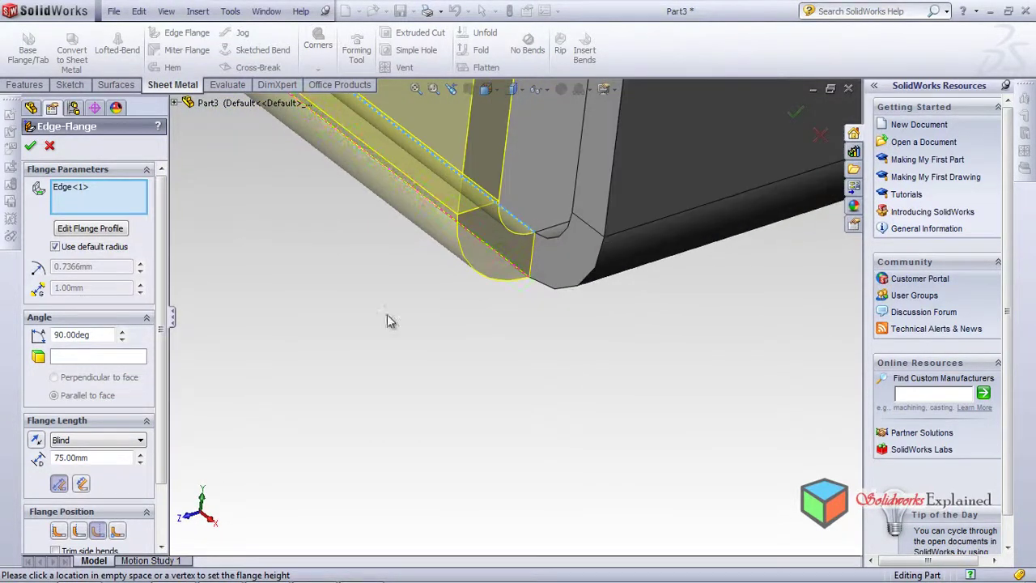
scroll(164, 437, down, 3)
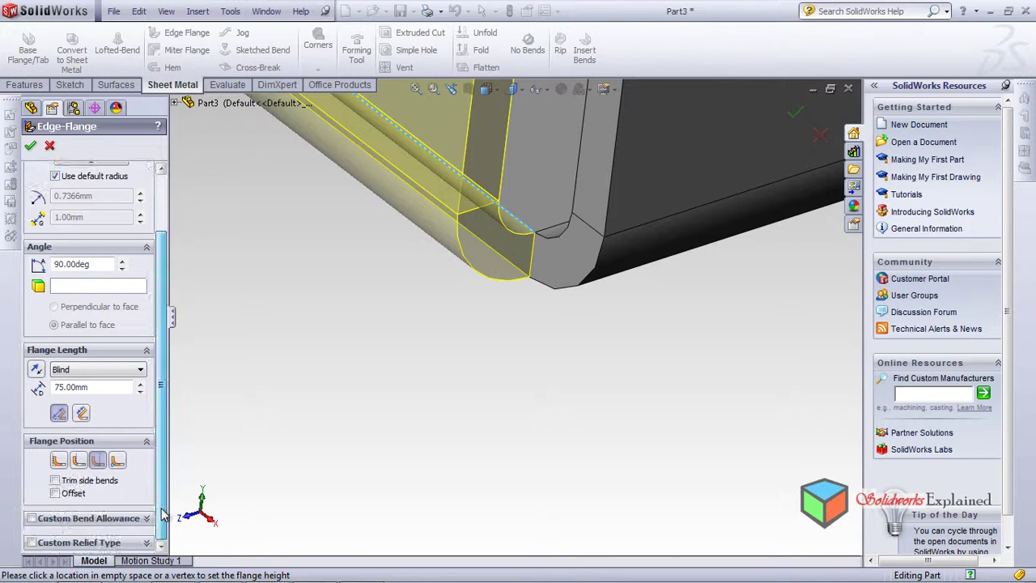
Preview each flange position option, returning to Material Inside
click(59, 461)
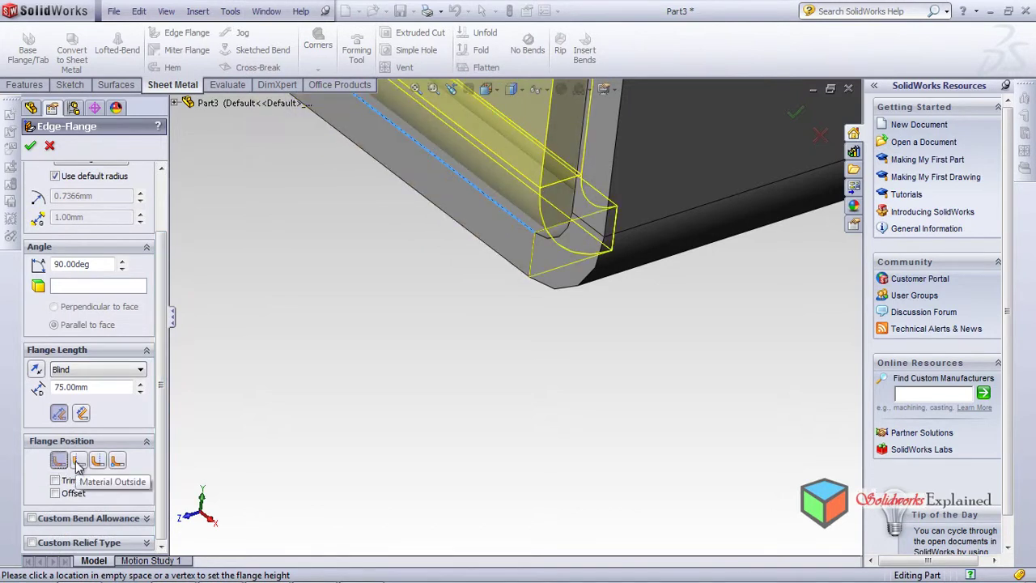
click(79, 462)
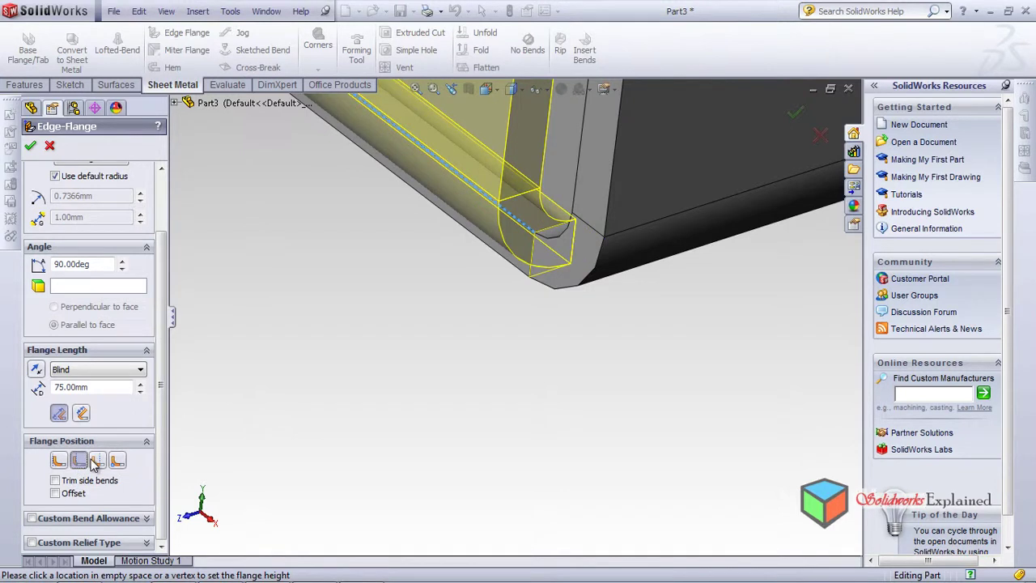
click(98, 463)
click(119, 462)
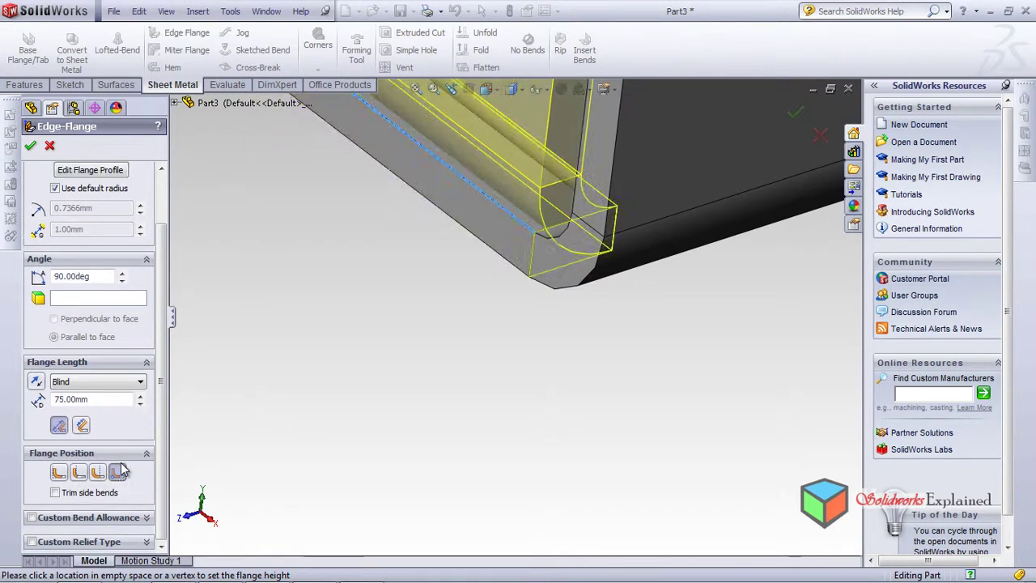
click(58, 474)
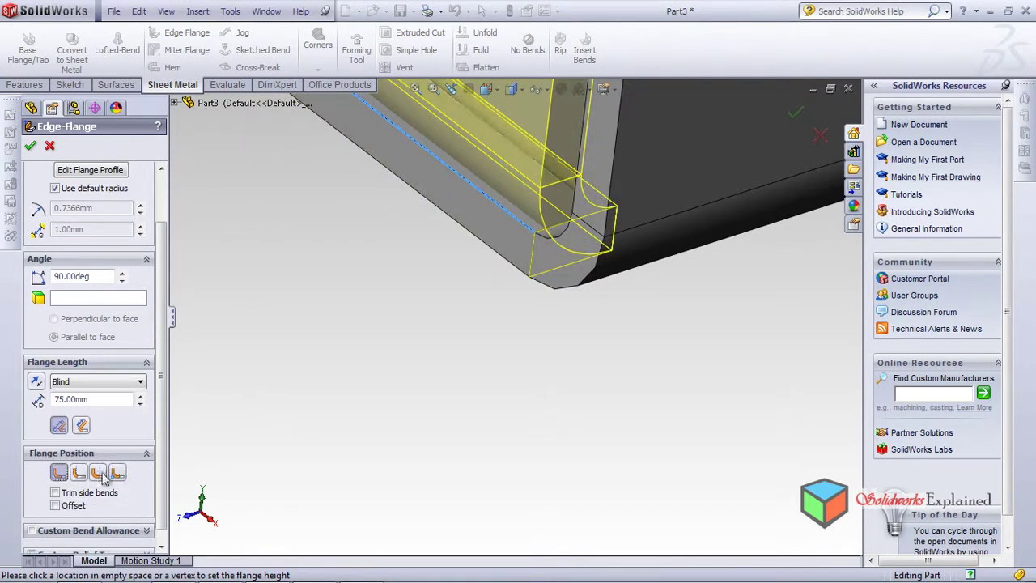
middle_drag(460, 368, 473, 301)
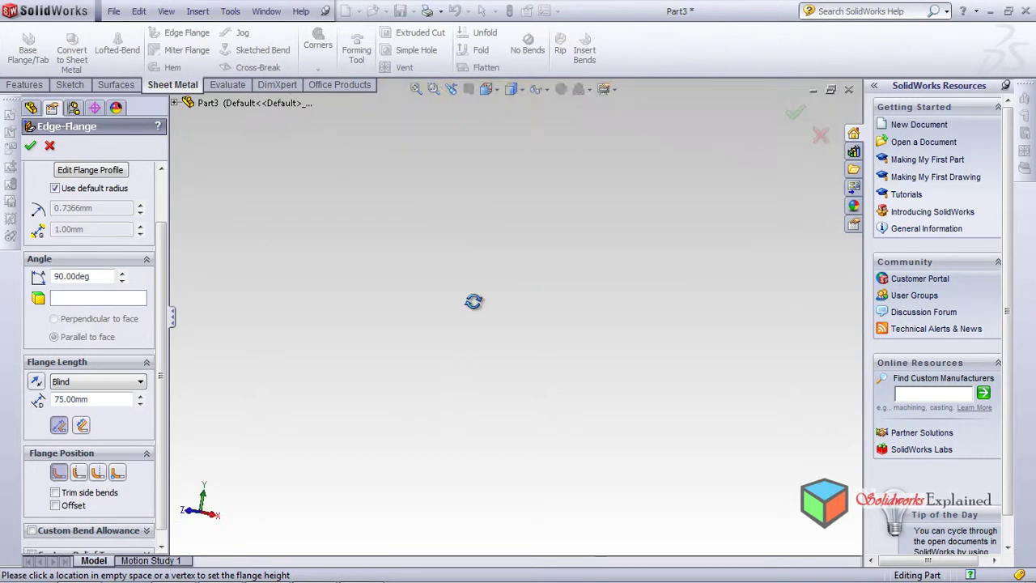
click(415, 90)
scroll(509, 462, down, 4)
scroll(502, 356, down, 4)
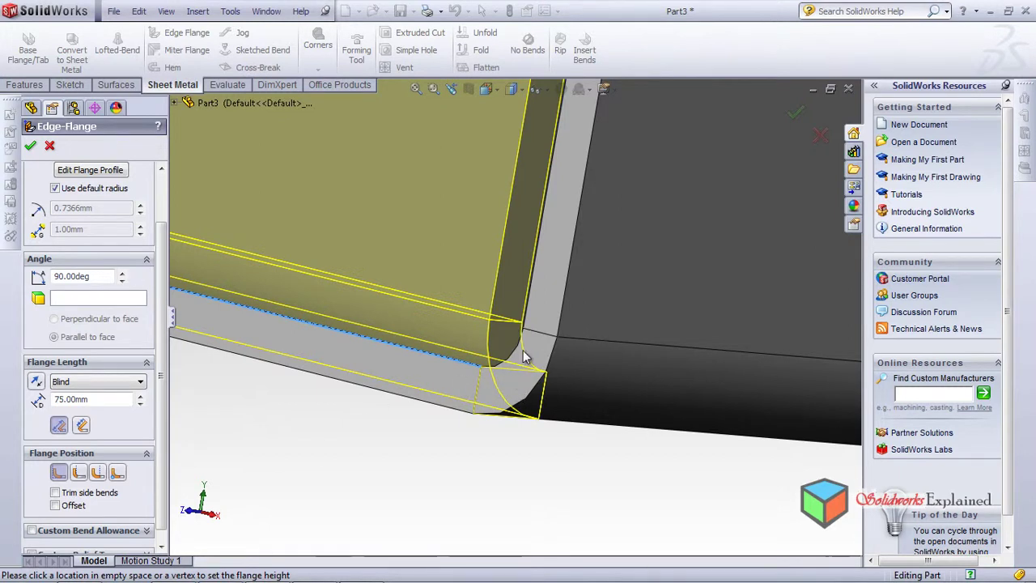
Switch the flange position to Bend Outside and accept the 75 mm edge flange
click(81, 474)
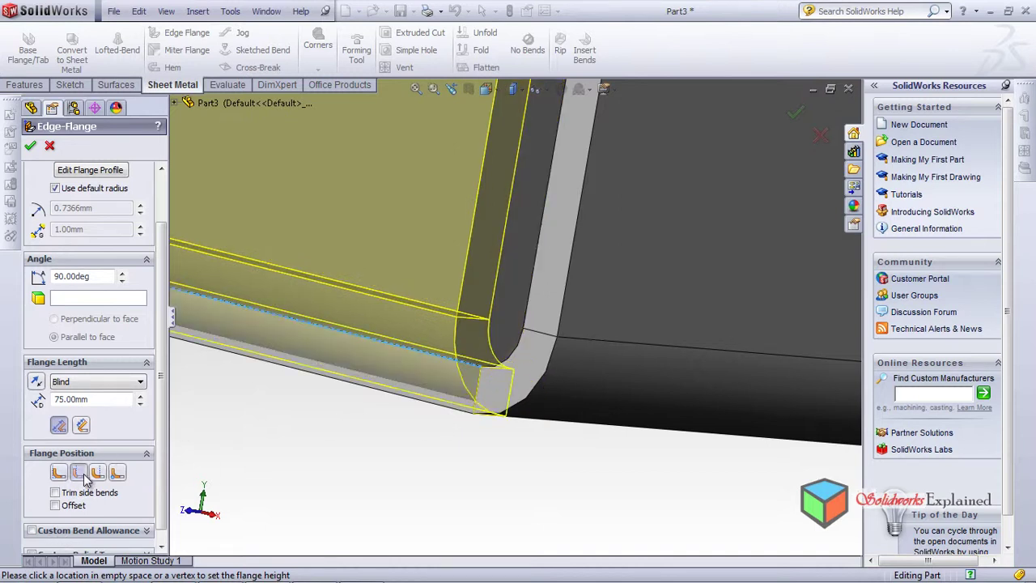
middle_drag(443, 446, 481, 326)
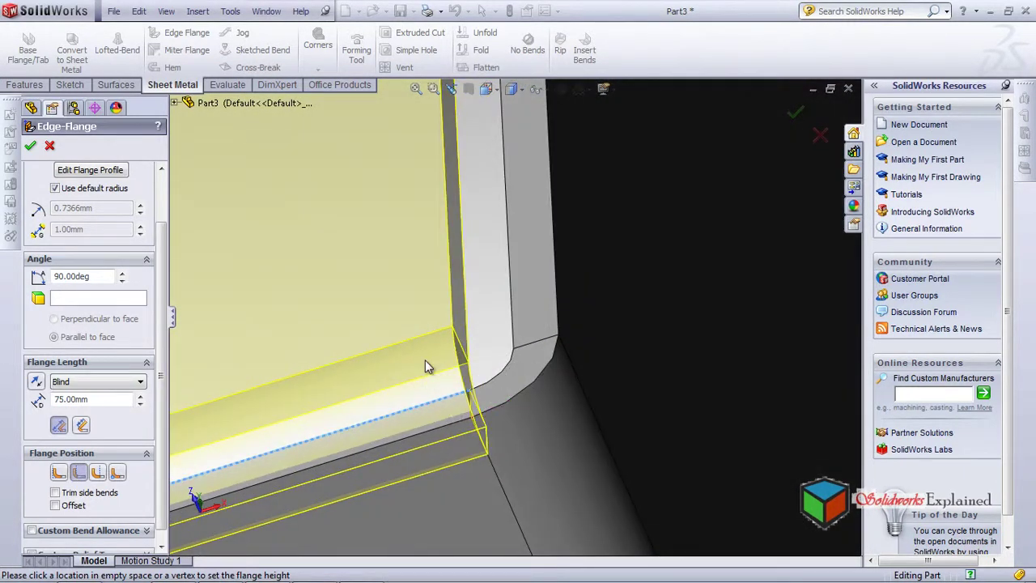
click(97, 473)
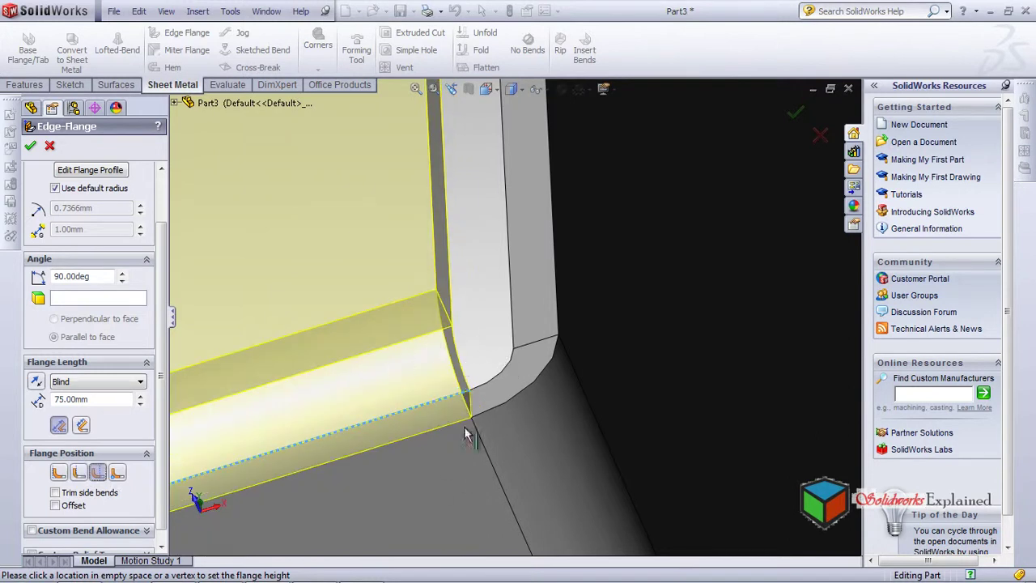
middle_drag(465, 390, 458, 521)
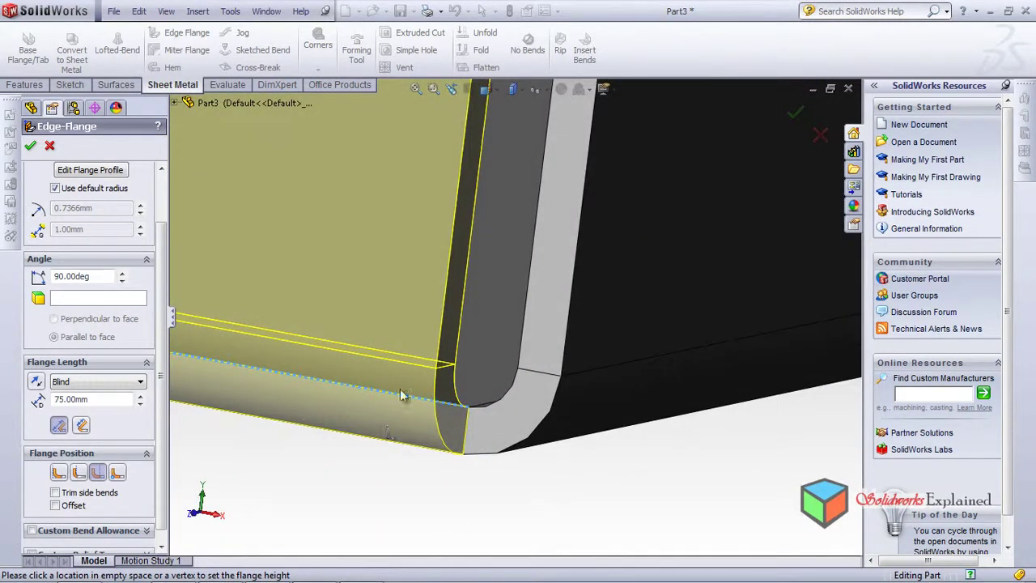
scroll(471, 437, up, 10)
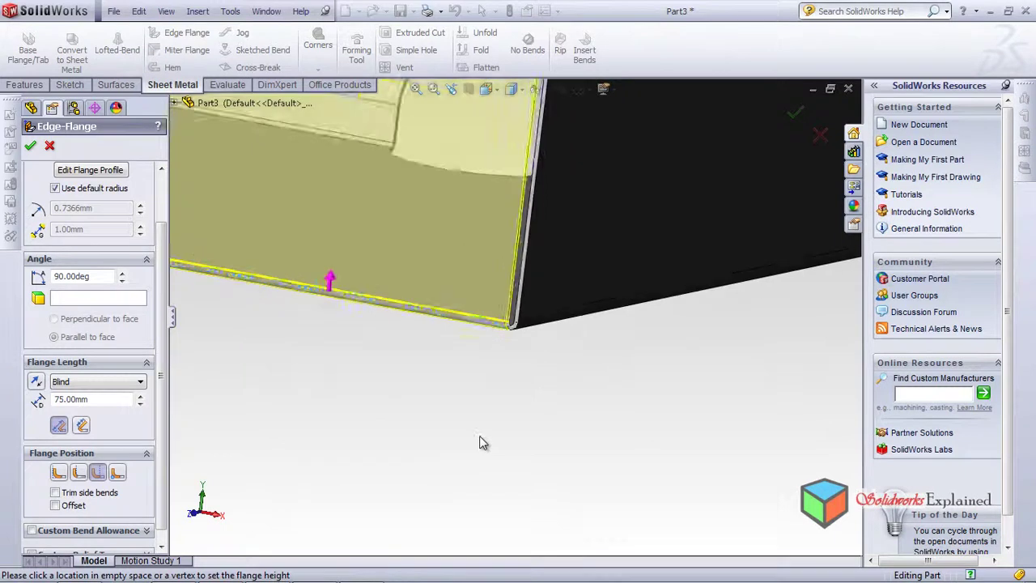
click(31, 147)
Orbit around the tray to inspect the 75 mm wall, then select Edge-Flange2 in the tree
middle_drag(522, 389, 522, 430)
scroll(509, 359, down, 6)
middle_drag(582, 444, 624, 324)
scroll(571, 428, up, 5)
scroll(502, 338, down, 8)
middle_drag(483, 253, 504, 323)
scroll(506, 324, up, 7)
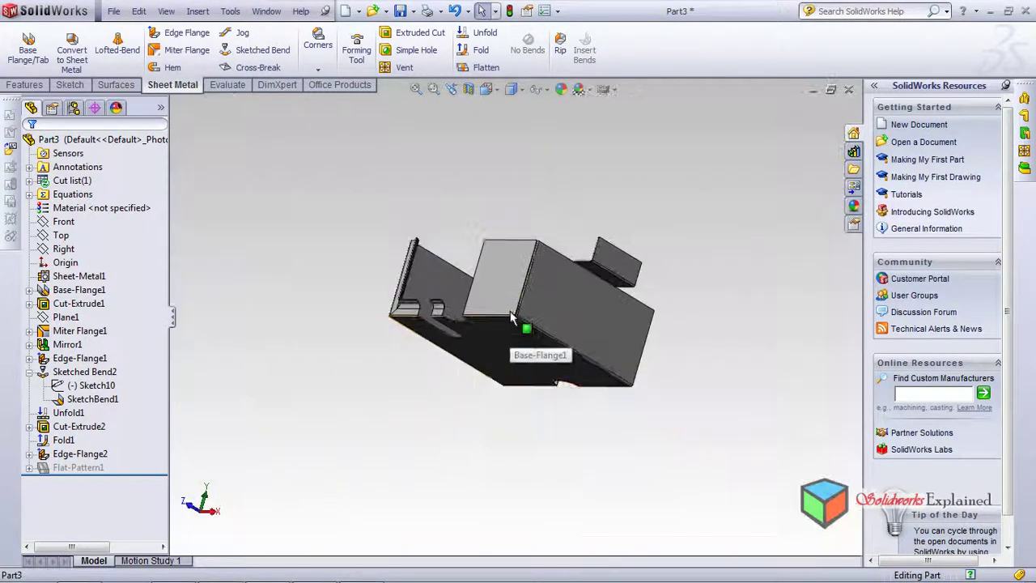
middle_drag(429, 372, 405, 435)
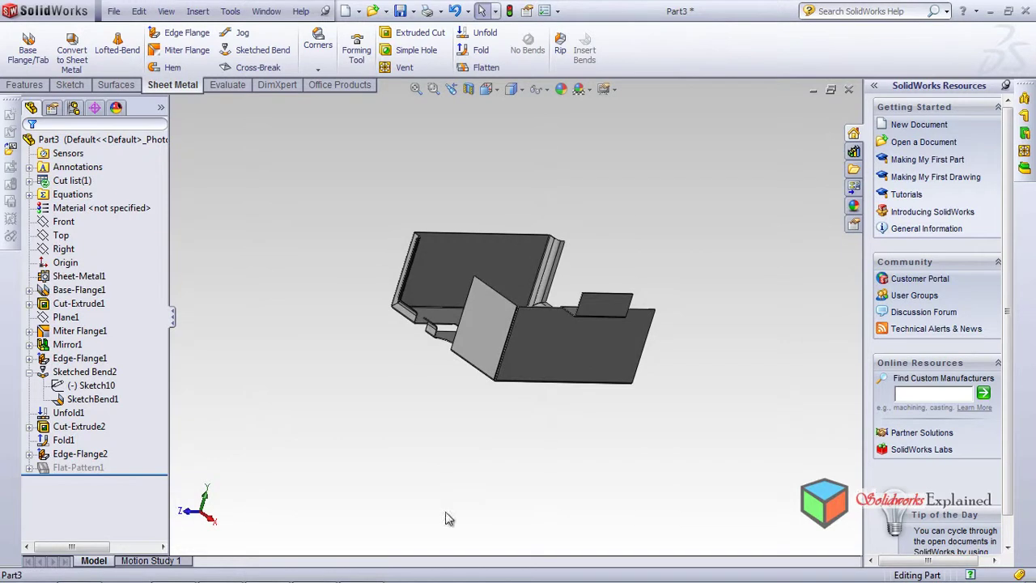
middle_drag(474, 347, 474, 380)
click(66, 456)
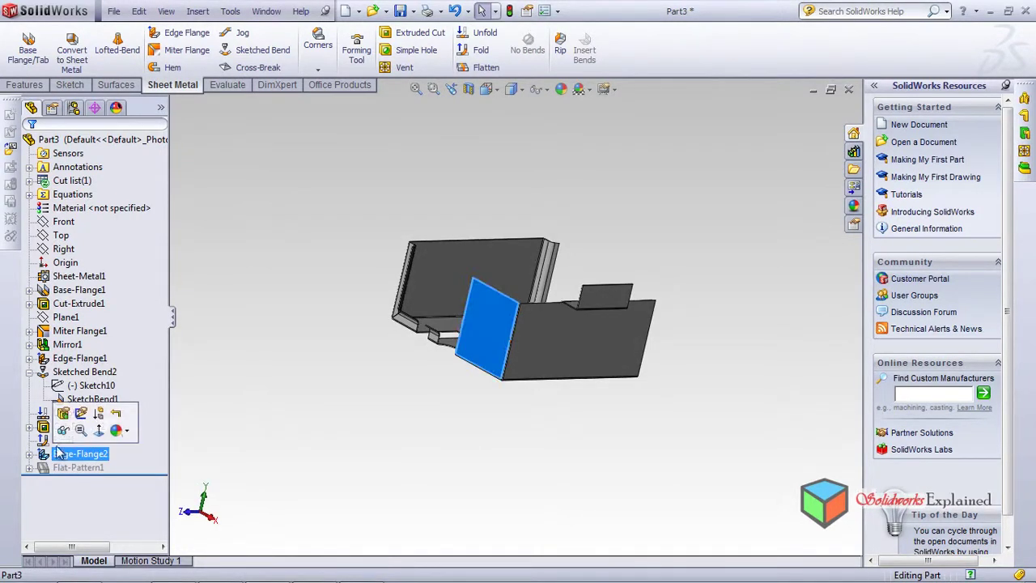
Reopen Edge-Flange2 and lower its flange angle to 50°
click(64, 413)
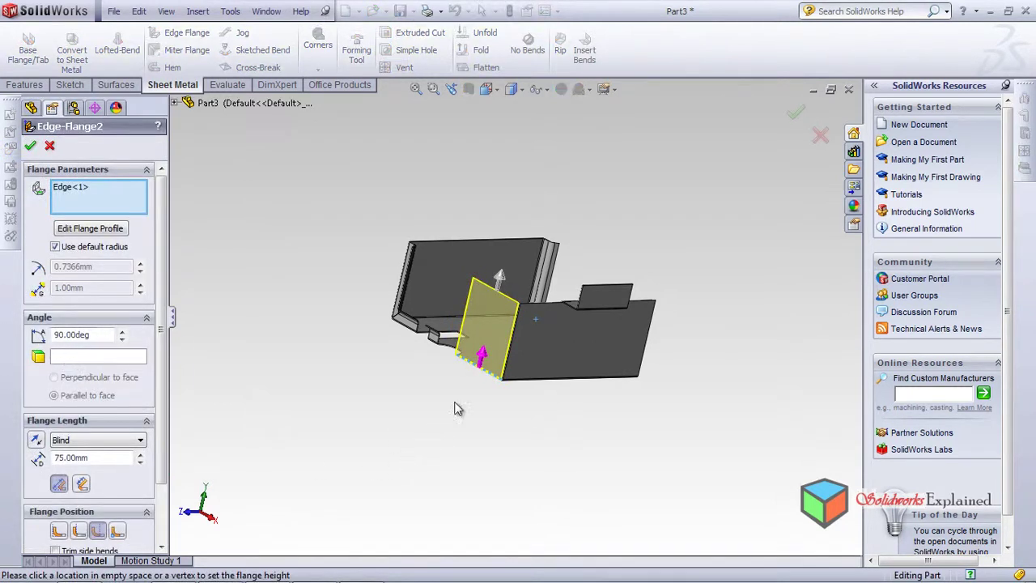
middle_drag(456, 409, 486, 348)
scroll(517, 243, up, 5)
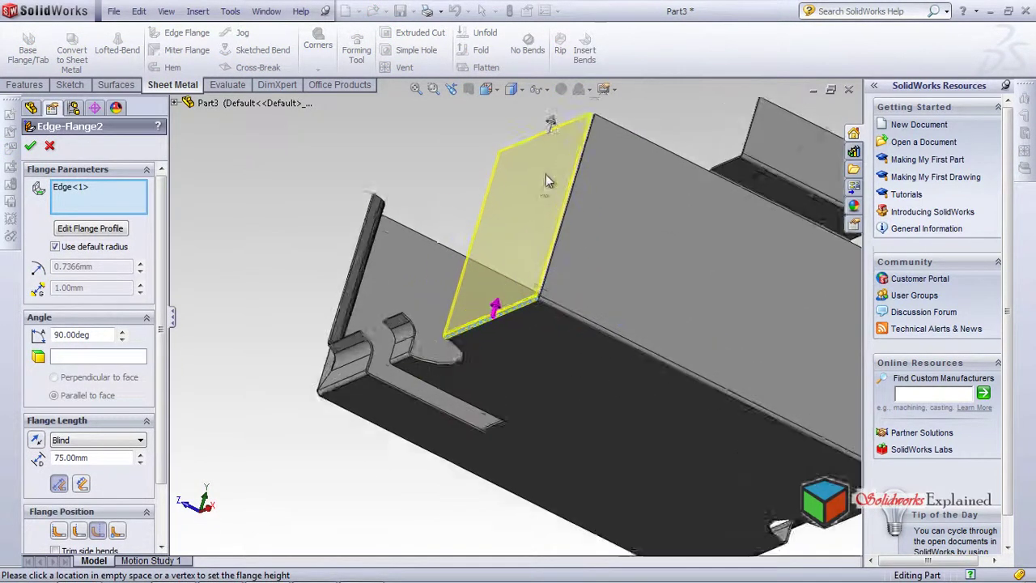
scroll(545, 179, up, 2)
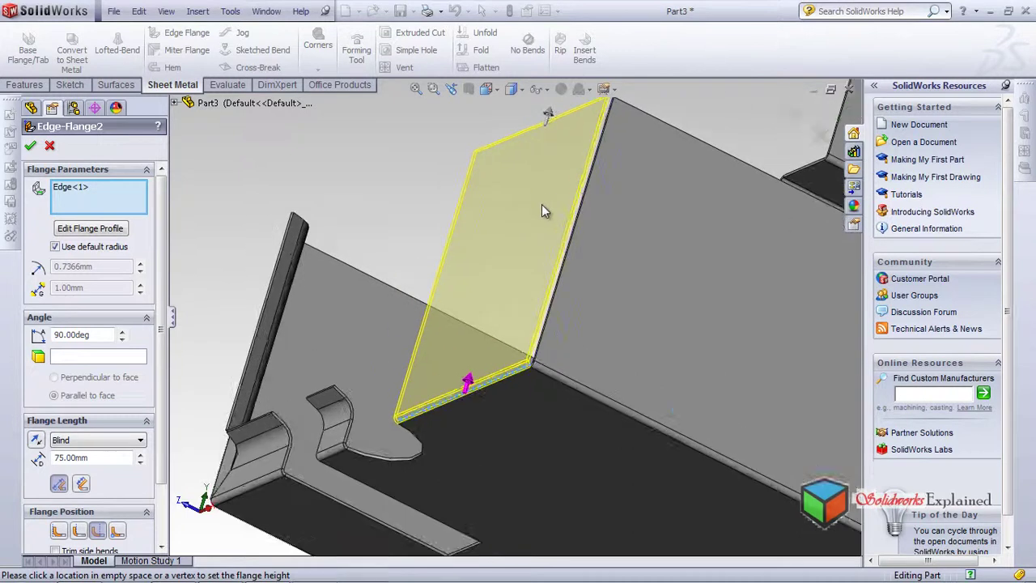
click(123, 339)
click(123, 339)
click(123, 339)
click(123, 339)
click(123, 339)
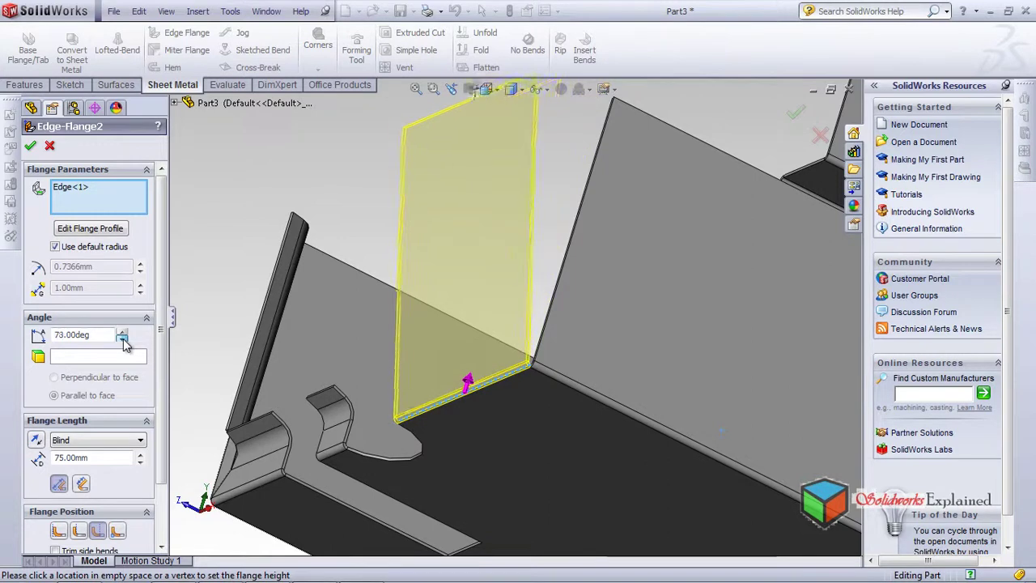
click(123, 339)
click(123, 339)
click(123, 339)
click(123, 339)
click(123, 339)
middle_drag(280, 371, 297, 408)
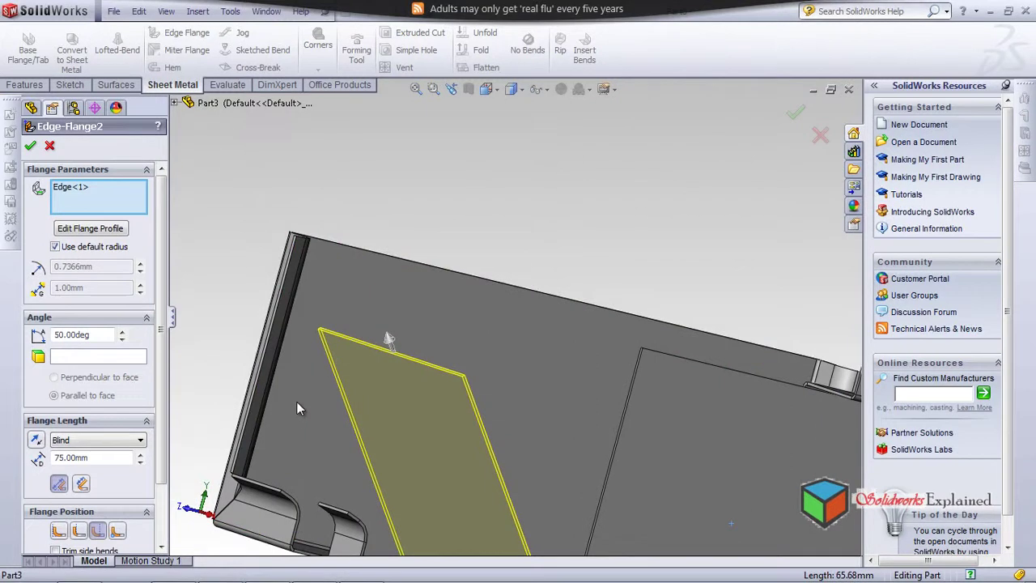
Lengthen Edge-Flange2 to 99 mm using its length handle
click(388, 339)
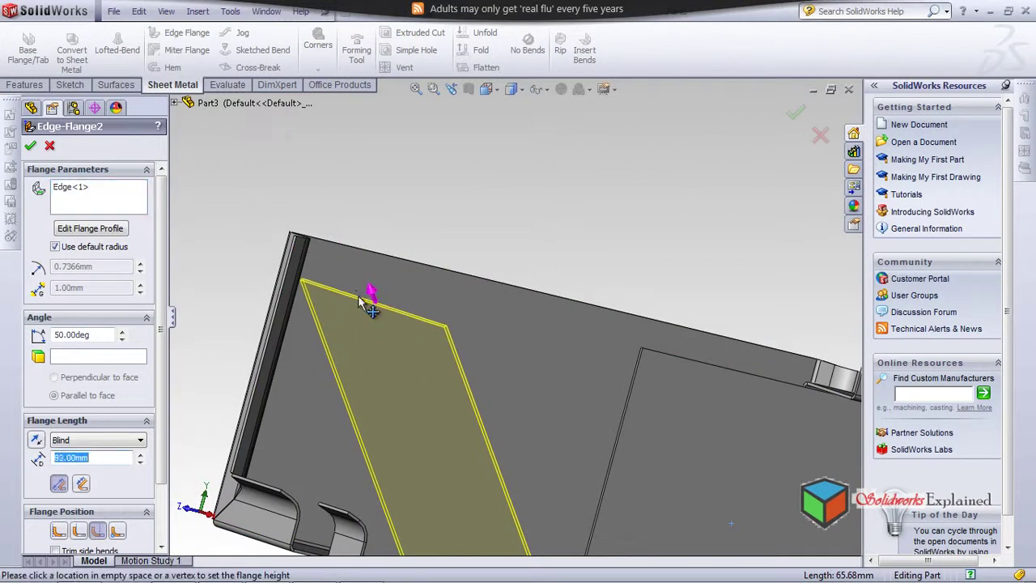
scroll(486, 353, up, 4)
middle_drag(470, 424, 354, 404)
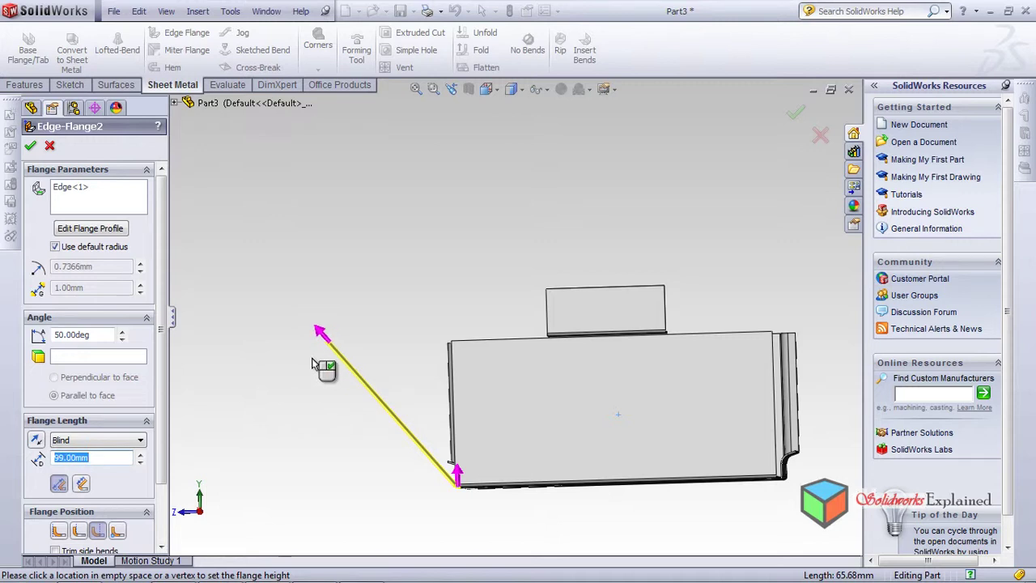
click(314, 363)
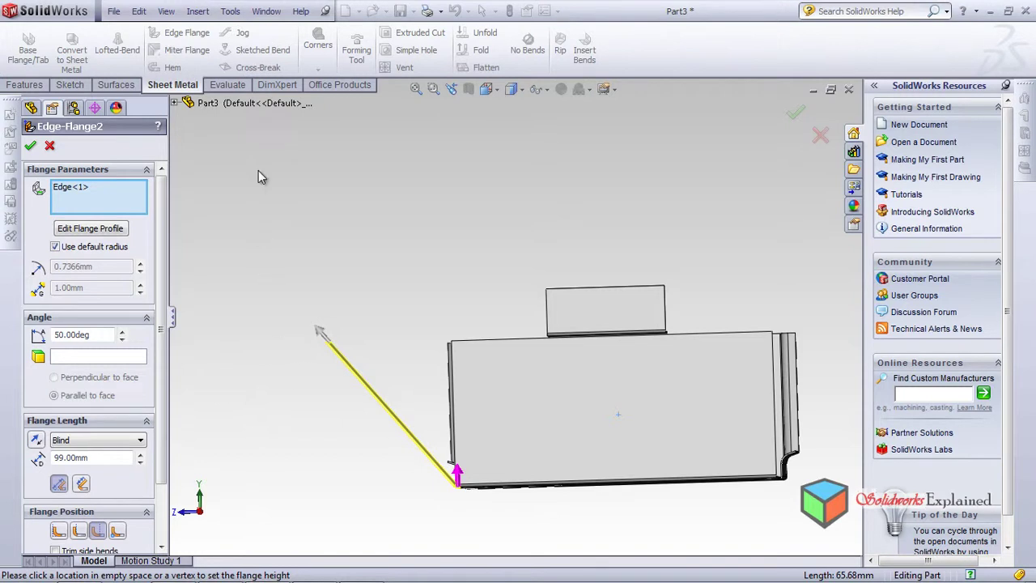
middle_drag(206, 379, 243, 417)
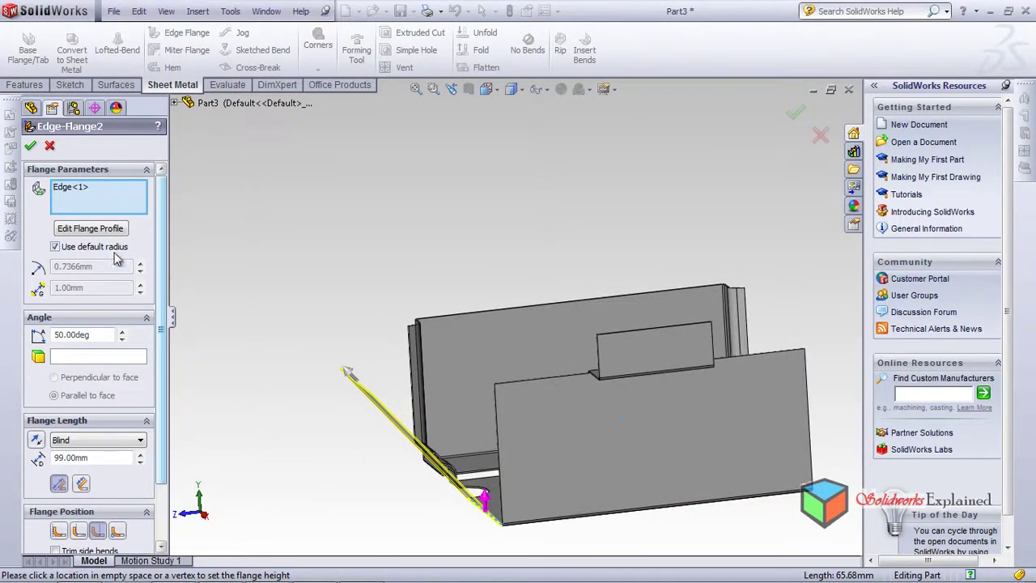
Switch Edge-Flange2 to a custom bend radius and raise it to 3.7366 mm
click(55, 247)
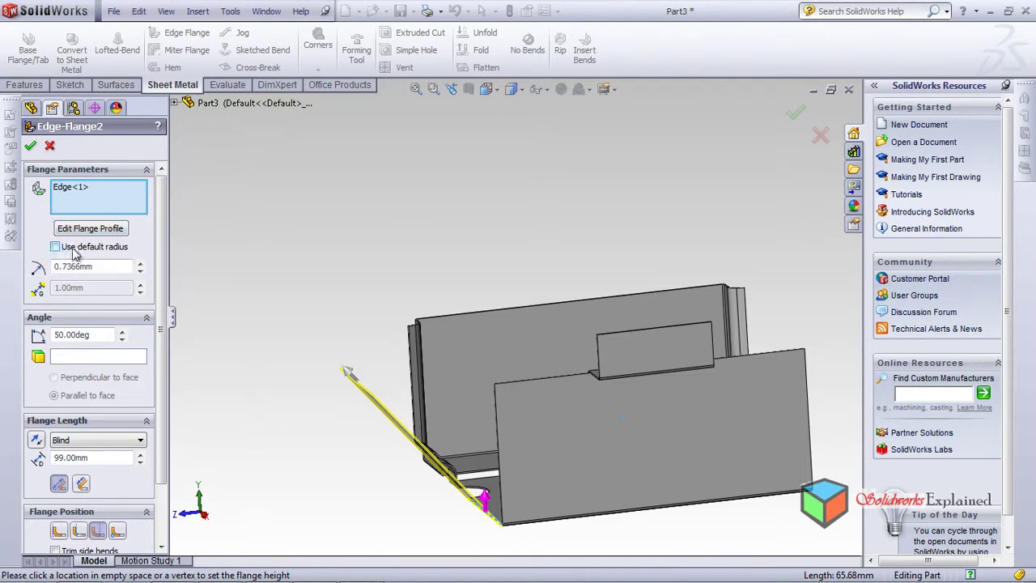
scroll(448, 534, down, 3)
scroll(526, 510, up, 2)
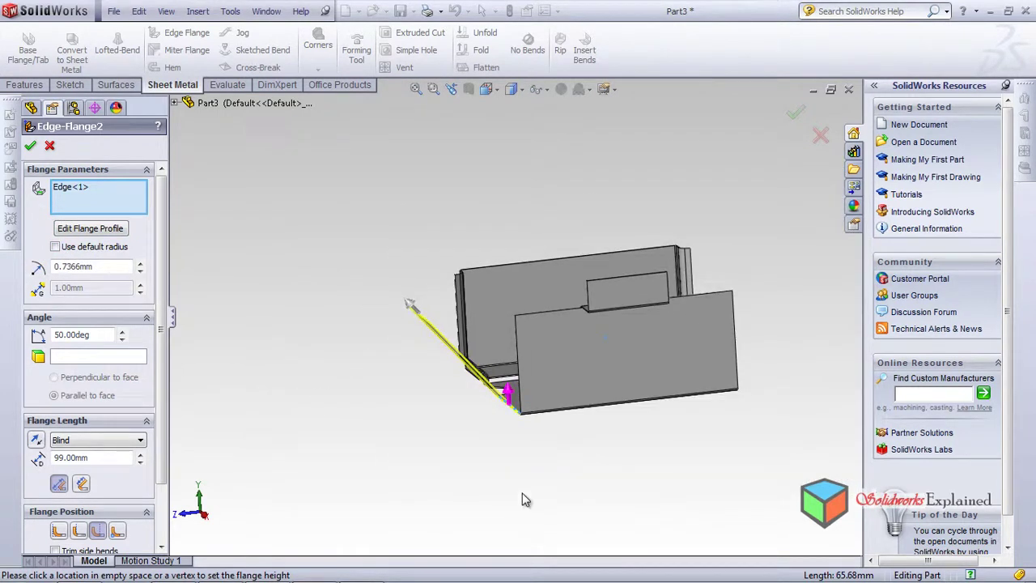
scroll(516, 415, down, 5)
scroll(220, 310, down, 3)
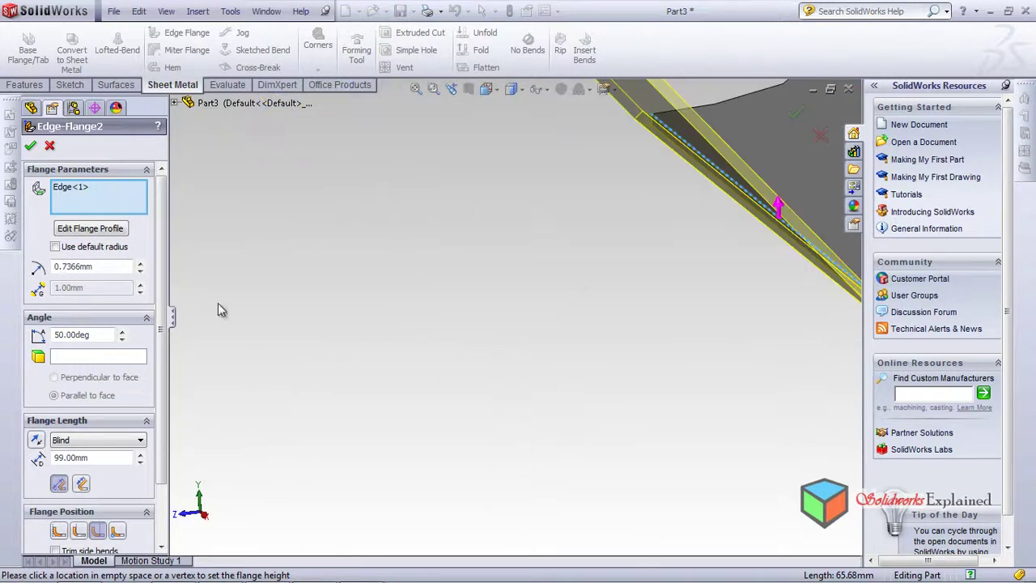
click(142, 264)
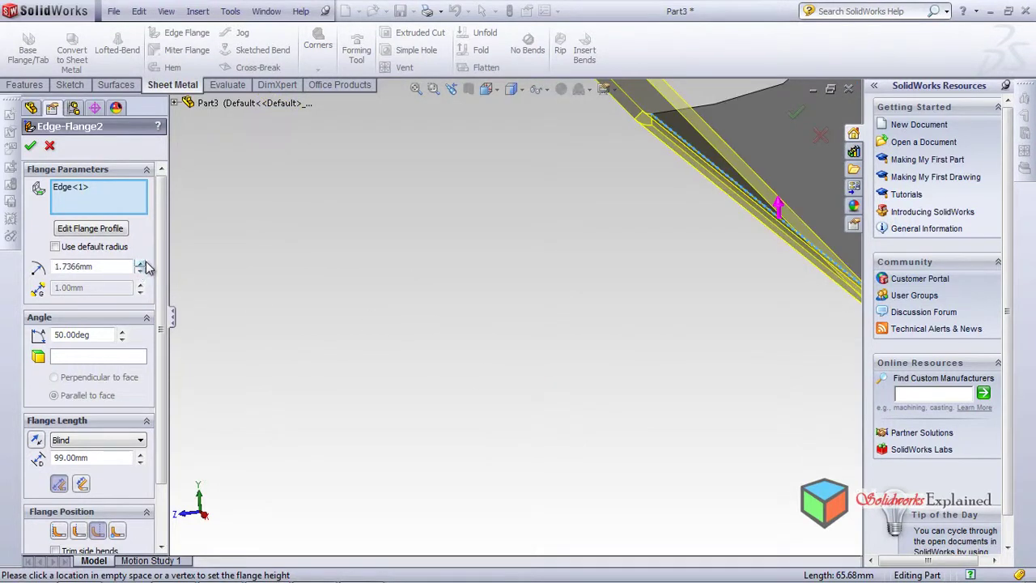
click(142, 264)
click(143, 263)
scroll(571, 339, up, 5)
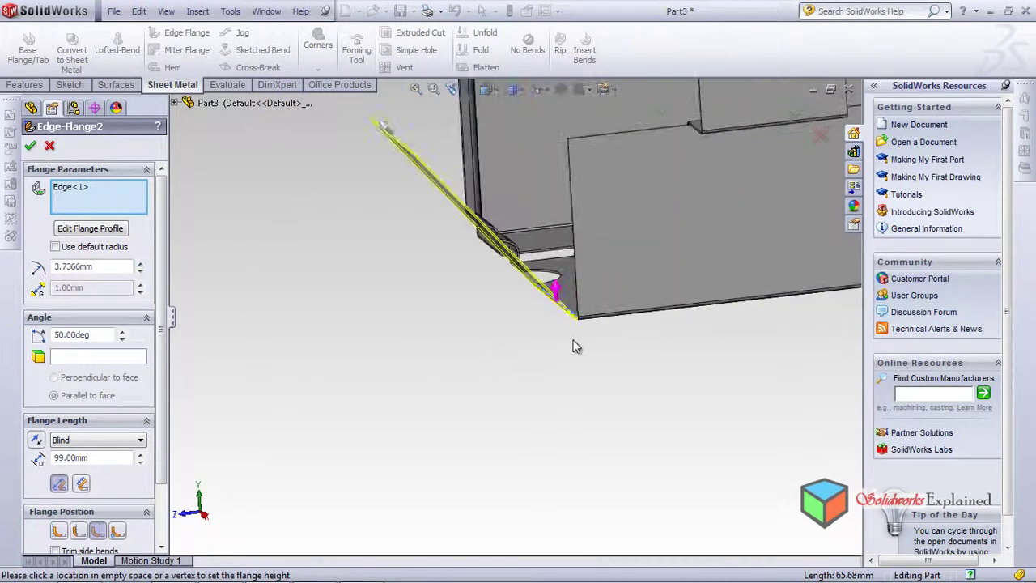
mouse_move(545, 346)
middle_down()
mouse_move(525, 402)
mouse_move(536, 430)
mouse_move(558, 359)
middle_up()
scroll(567, 340, down, 5)
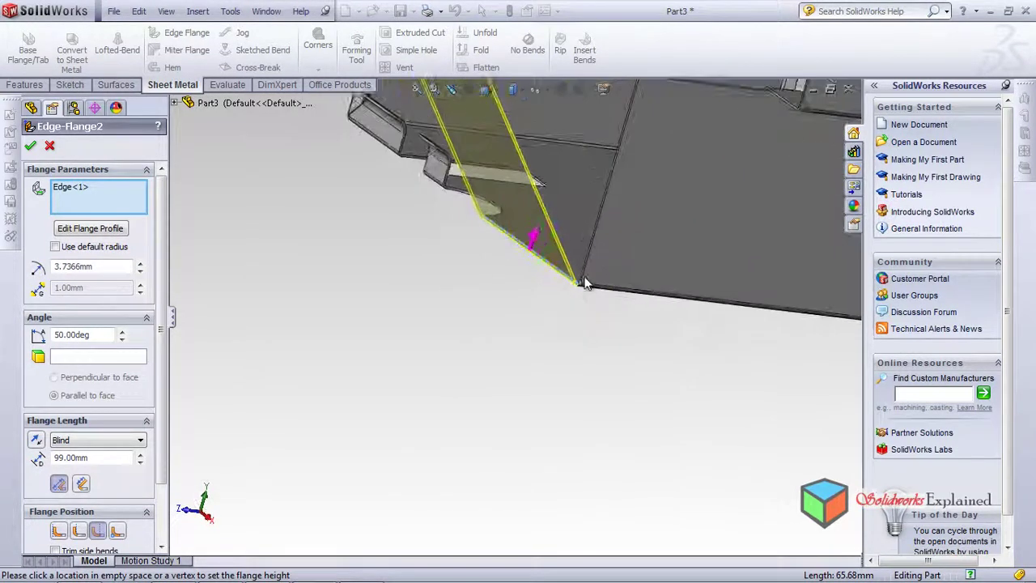
scroll(590, 261, down, 3)
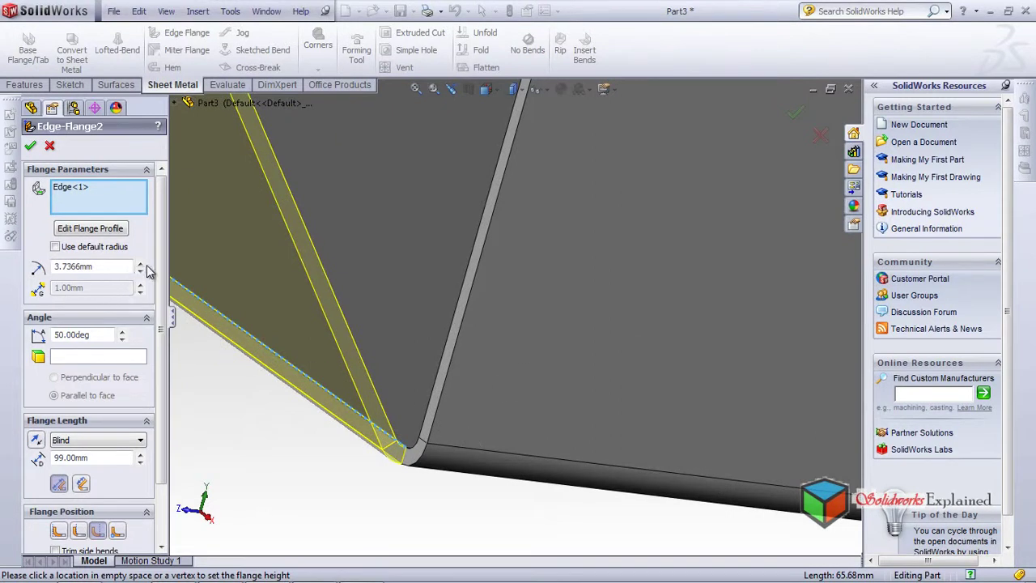
Set the bend radius to 10 mm and accept Edge-Flange2
double_click(122, 265)
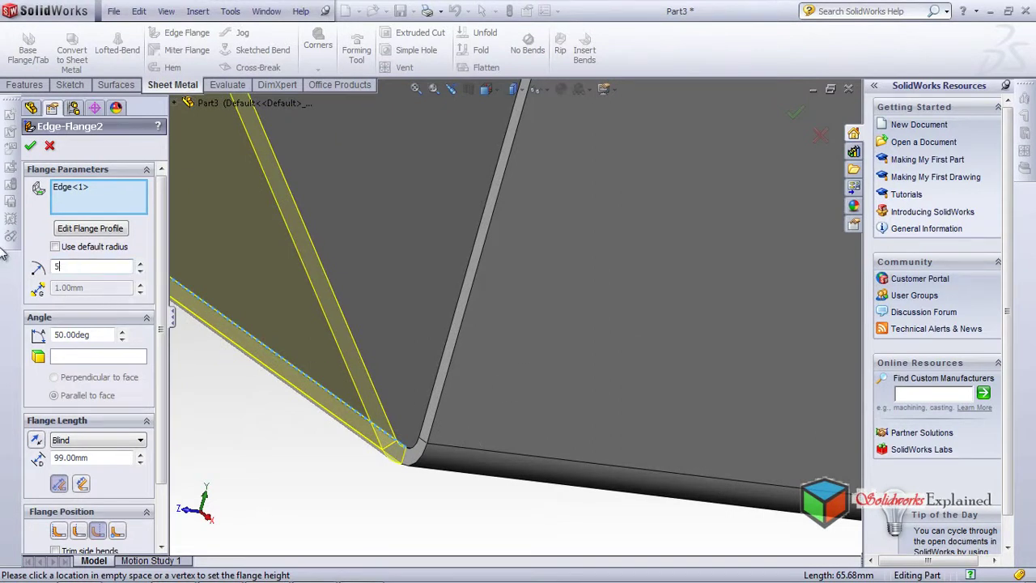
key(Return)
middle_drag(350, 465, 296, 377)
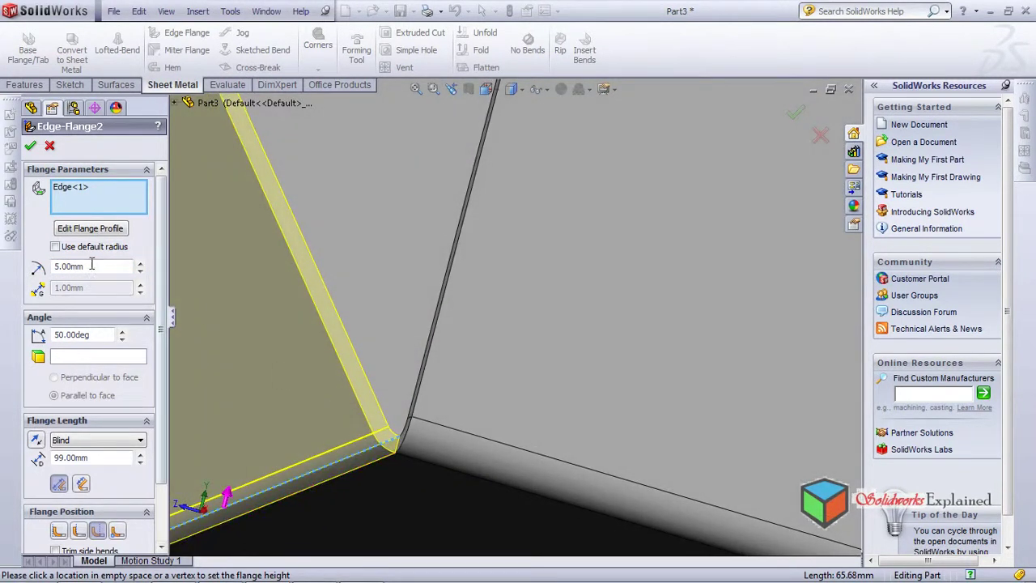
click(115, 266)
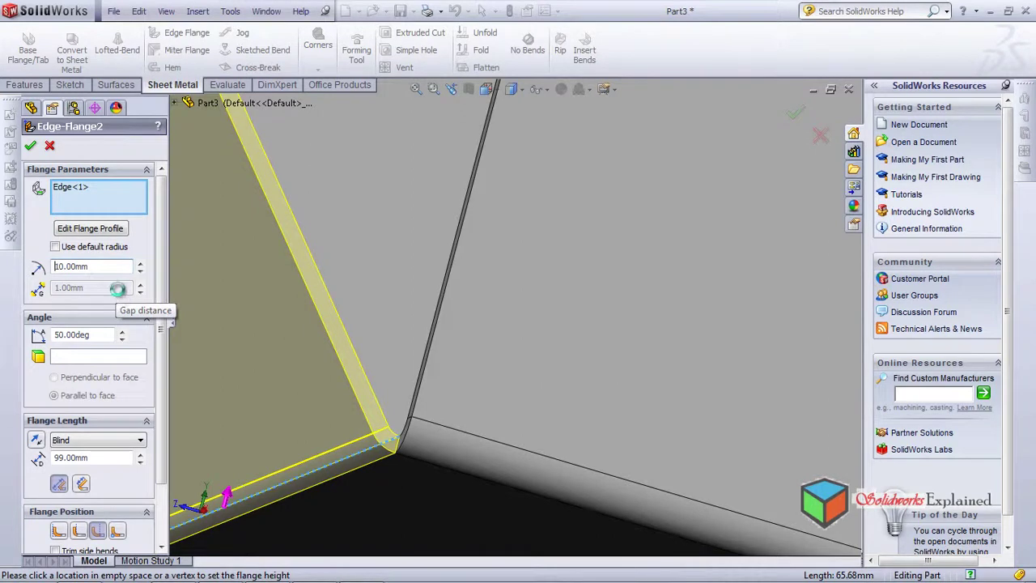
key(Return)
middle_drag(243, 320, 364, 392)
middle_drag(248, 362, 463, 343)
middle_drag(321, 406, 352, 367)
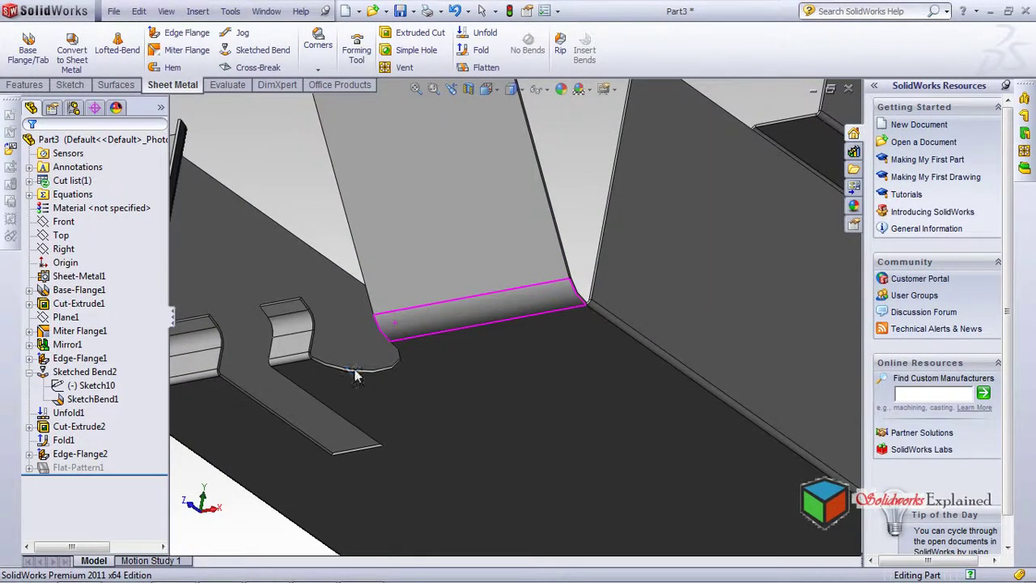
scroll(619, 311, down, 10)
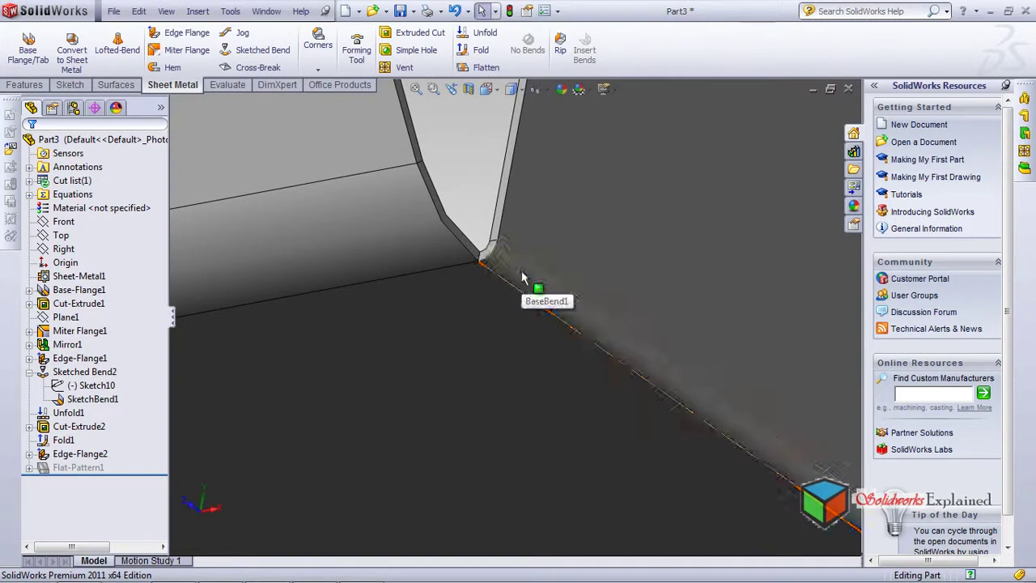
scroll(383, 240, up, 4)
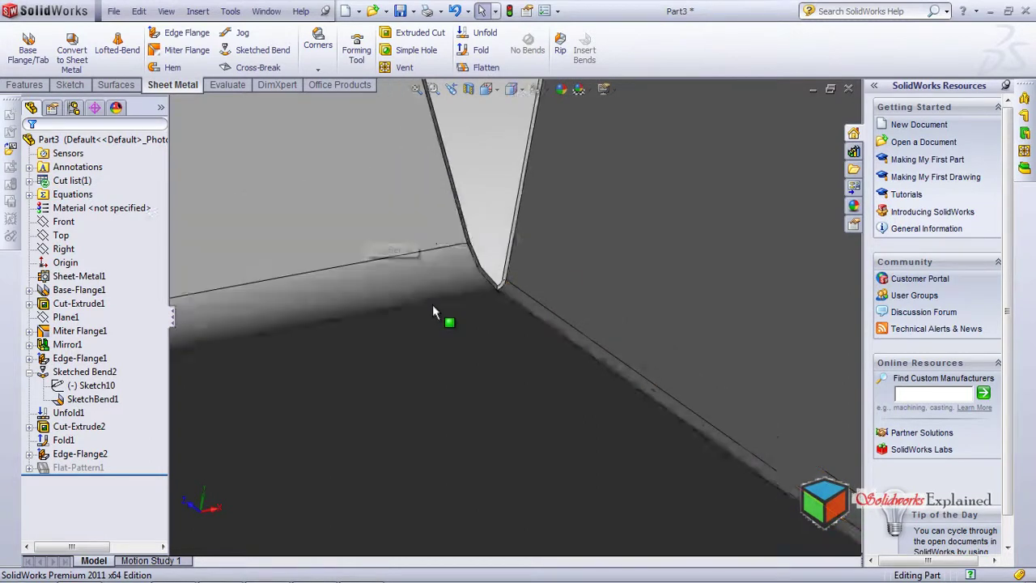
scroll(433, 312, up, 8)
middle_drag(394, 351, 444, 443)
scroll(454, 372, down, 3)
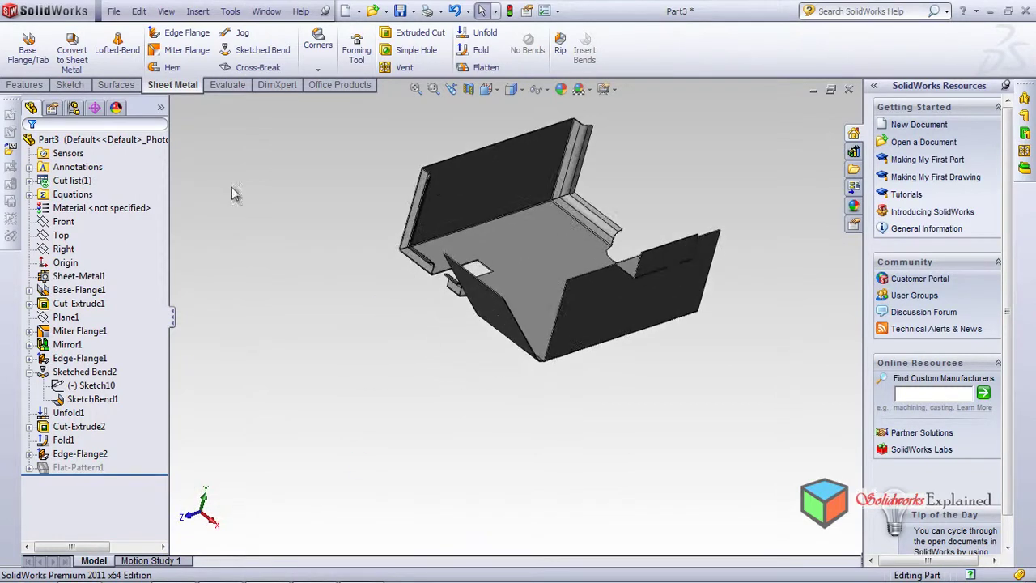
middle_drag(455, 388, 584, 360)
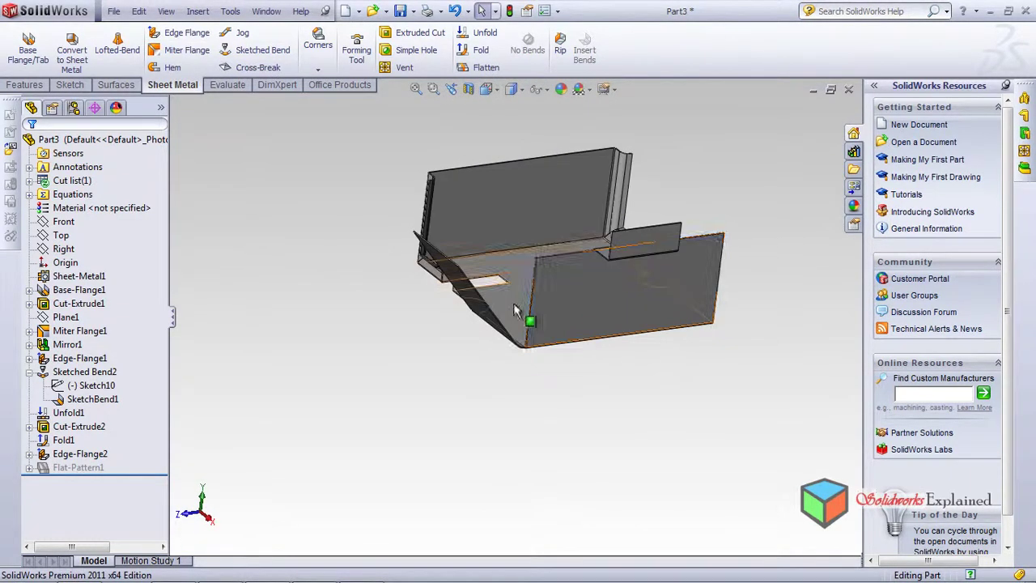
middle_drag(457, 389, 481, 331)
middle_drag(408, 247, 535, 451)
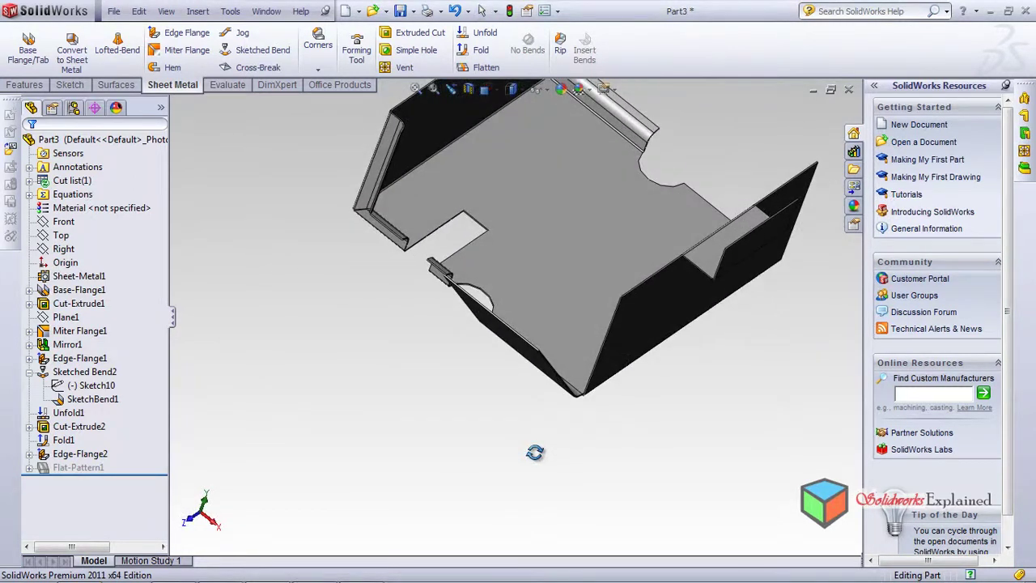
scroll(596, 398, down, 2)
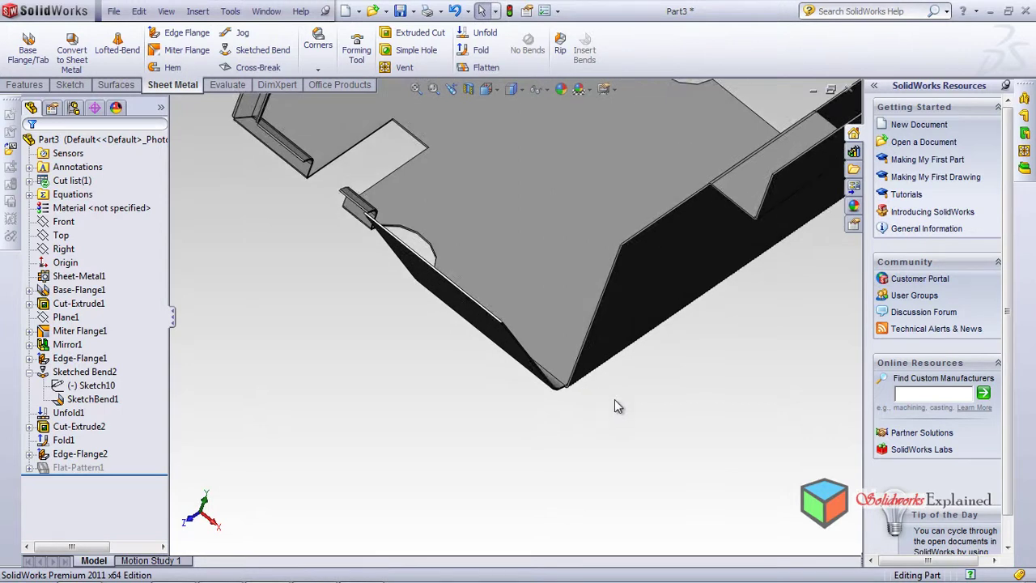
Start a Closed Corner feature from the Corners menu
click(316, 50)
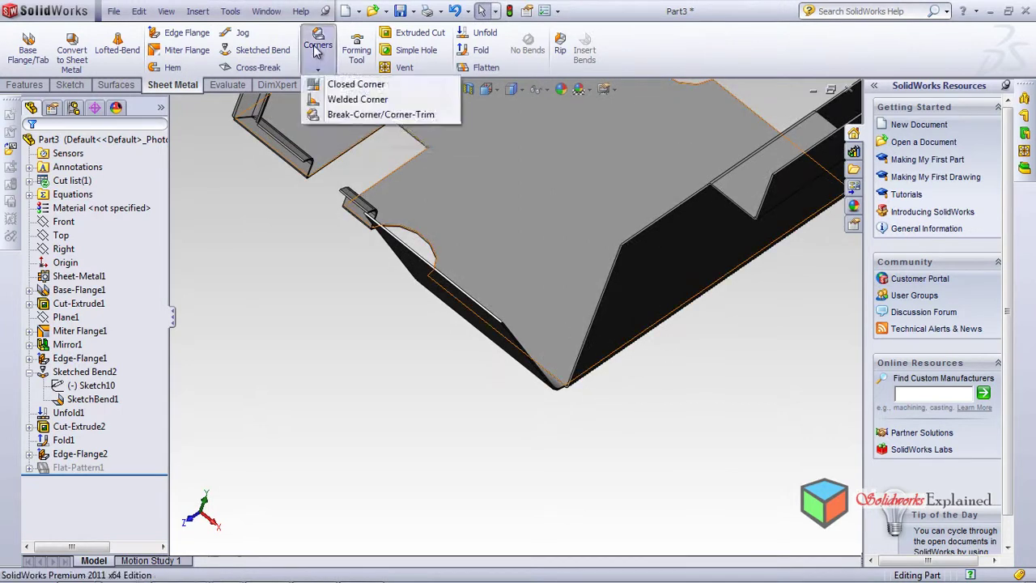
click(355, 86)
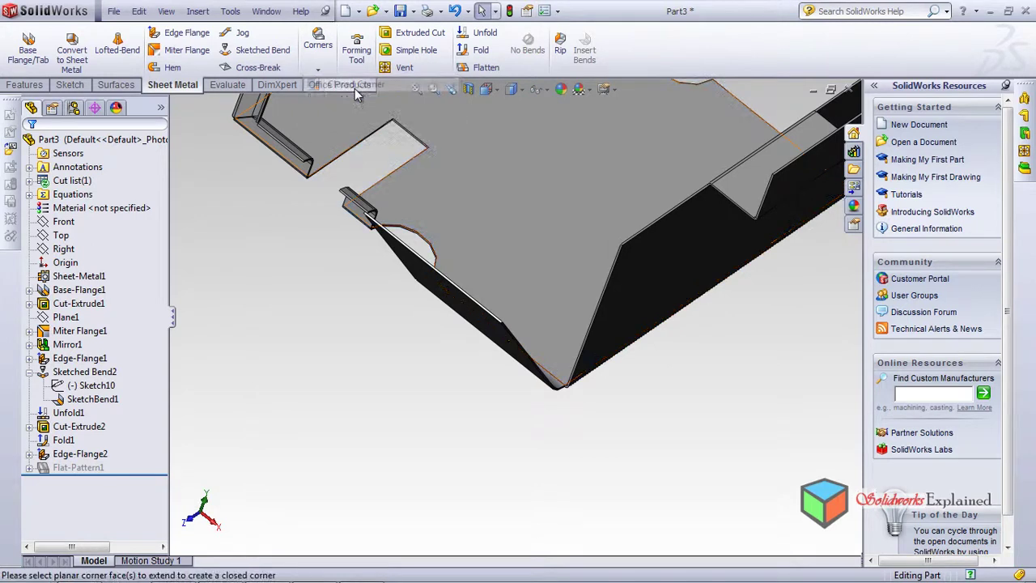
middle_drag(308, 358, 555, 376)
scroll(579, 358, down, 2)
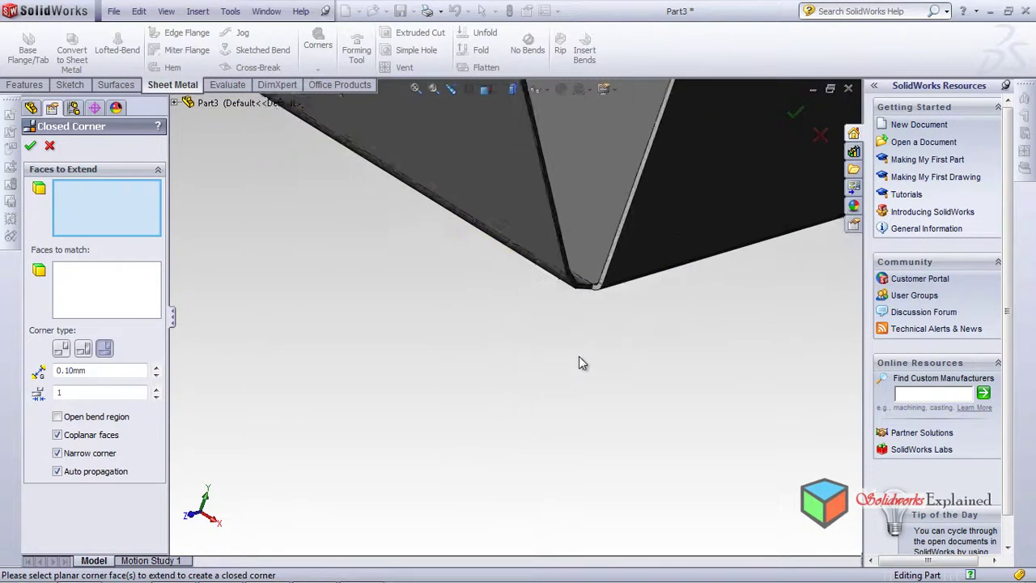
scroll(571, 206, down, 4)
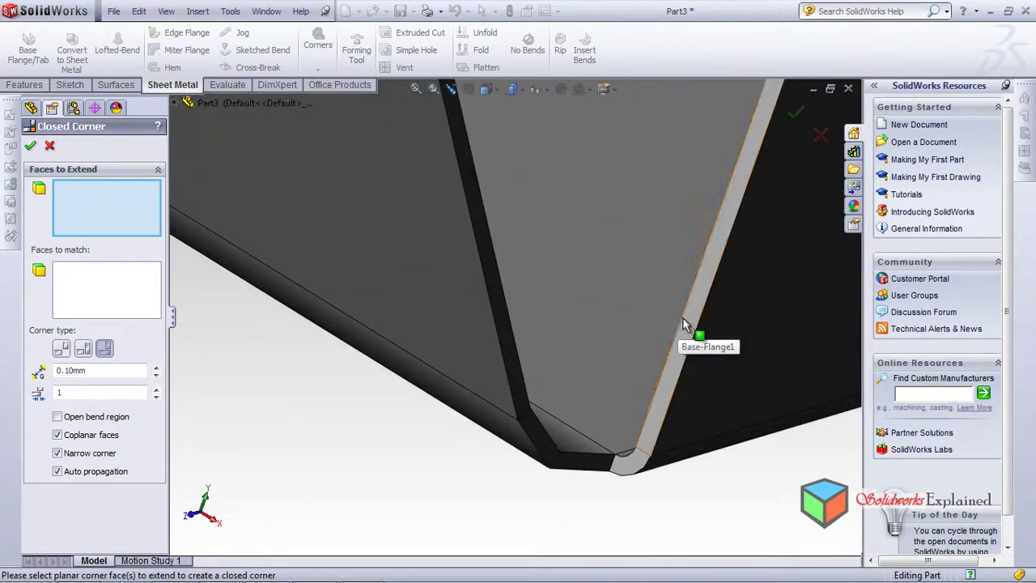
Pick the flange edge face to extend so Face<1> and Face<2> fill in
click(690, 318)
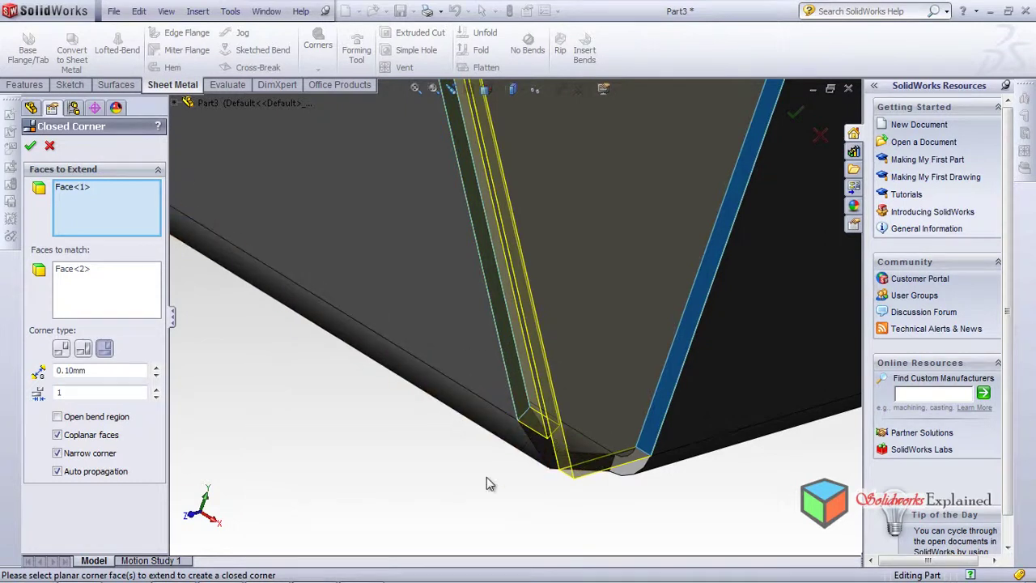
middle_drag(405, 473, 414, 413)
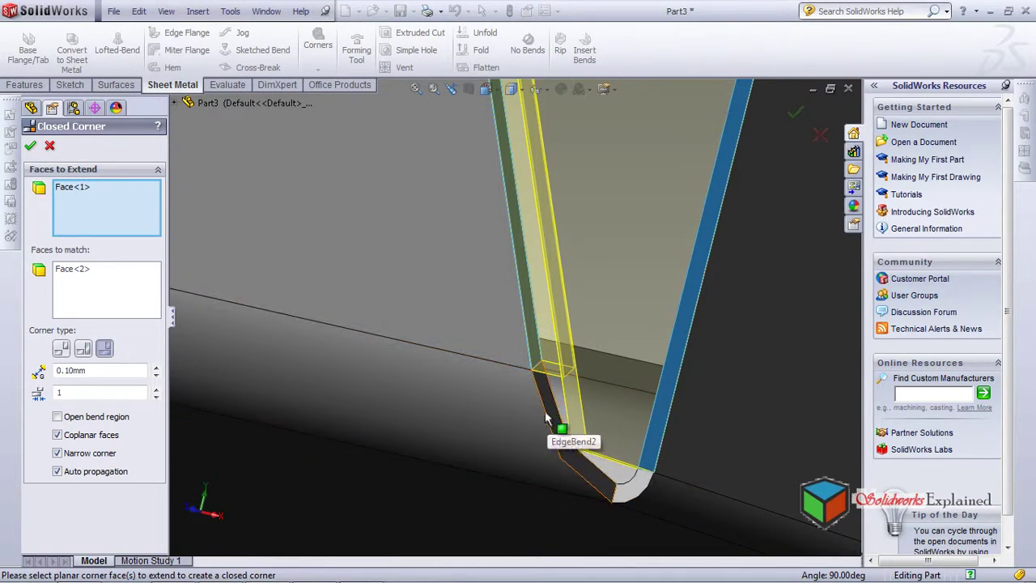
middle_drag(641, 497, 697, 268)
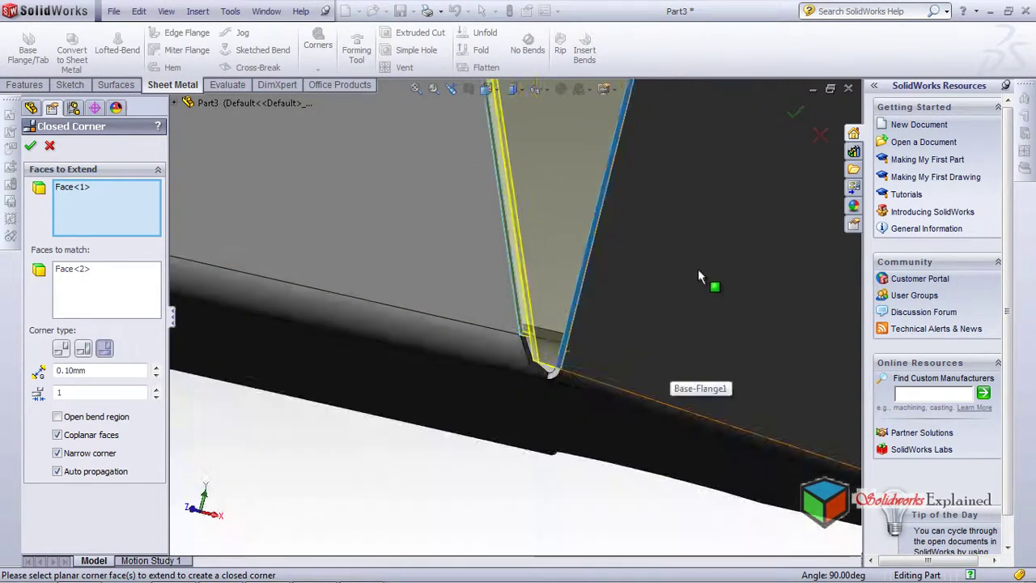
scroll(424, 270, up, 5)
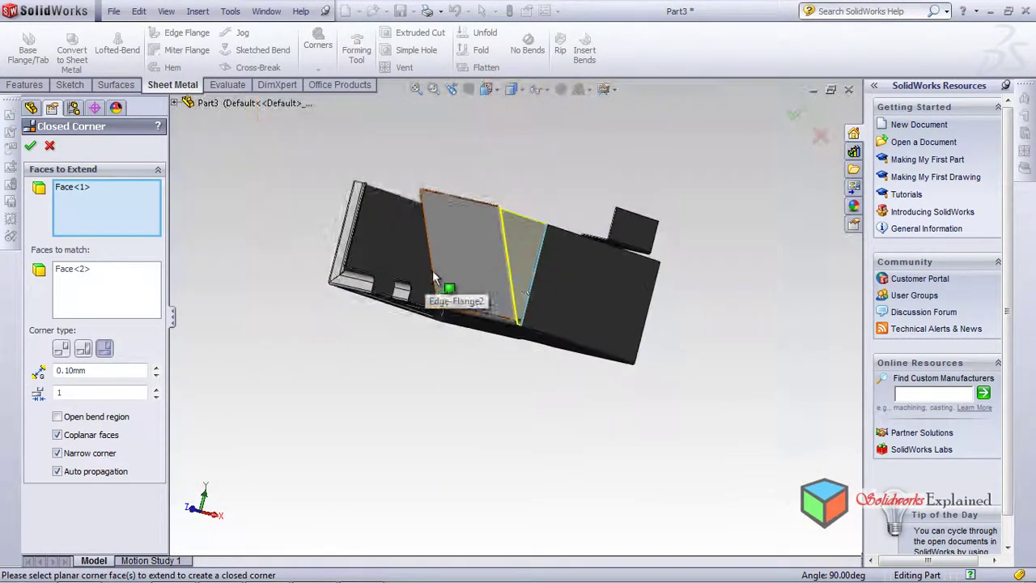
middle_drag(423, 293, 465, 394)
scroll(468, 394, down, 6)
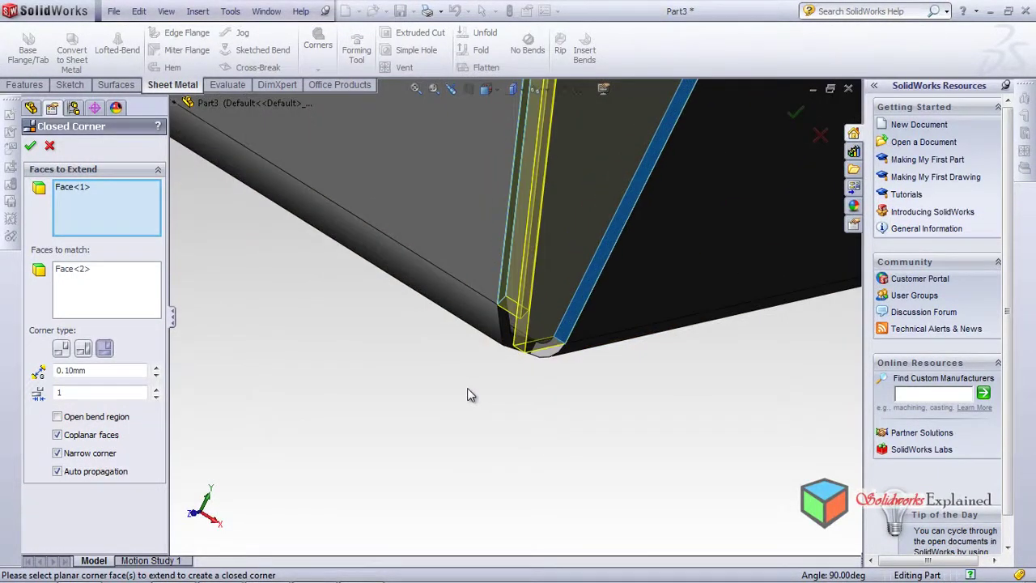
scroll(467, 395, down, 2)
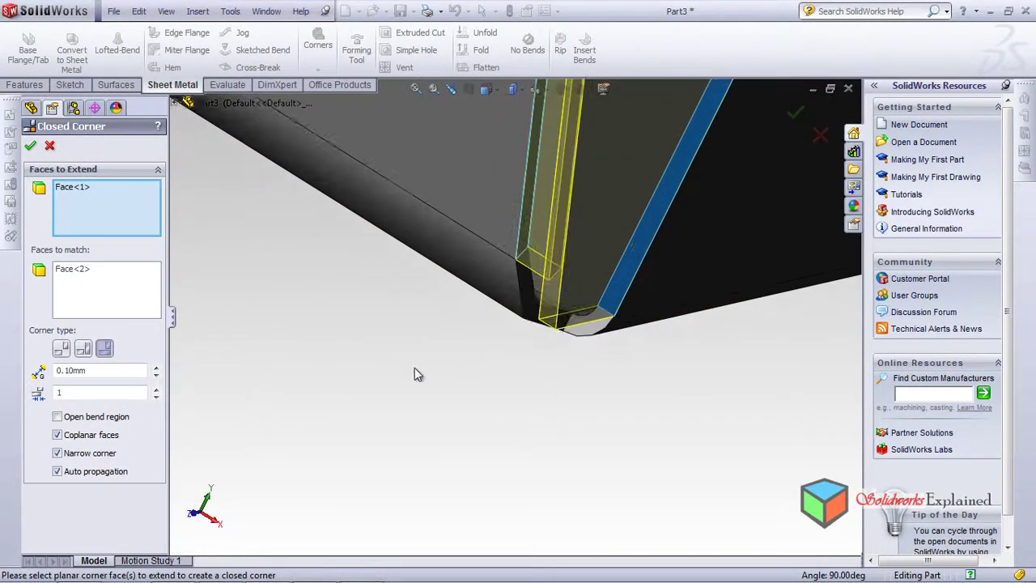
Preview the different closed-corner types at the open flange corner
click(63, 349)
middle_drag(397, 373, 458, 387)
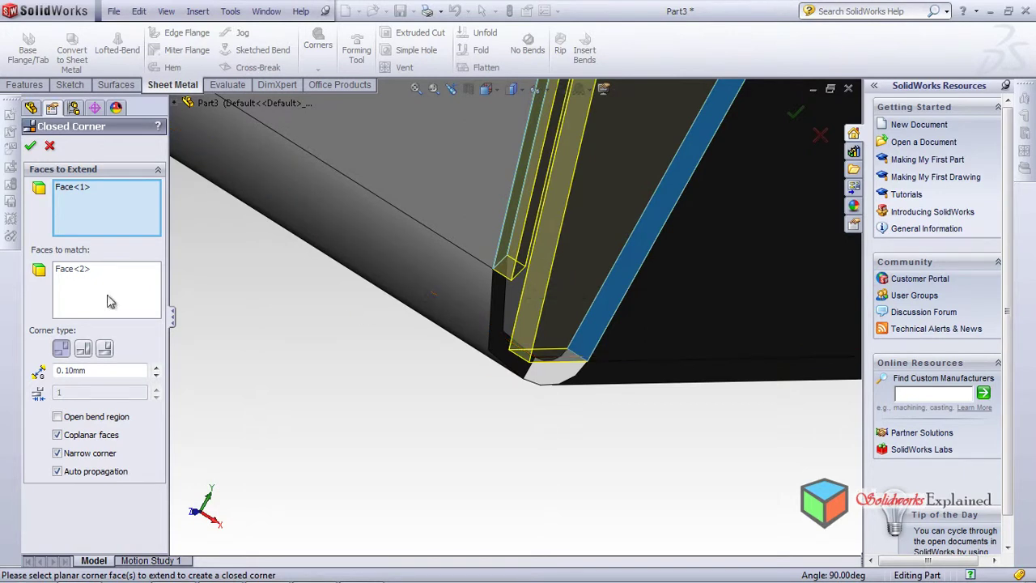
click(84, 350)
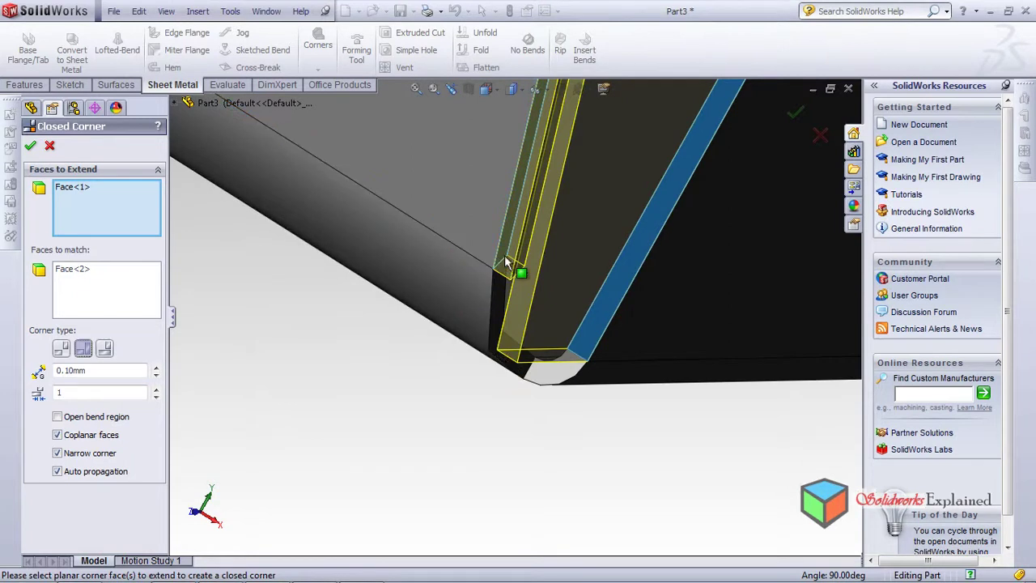
click(104, 349)
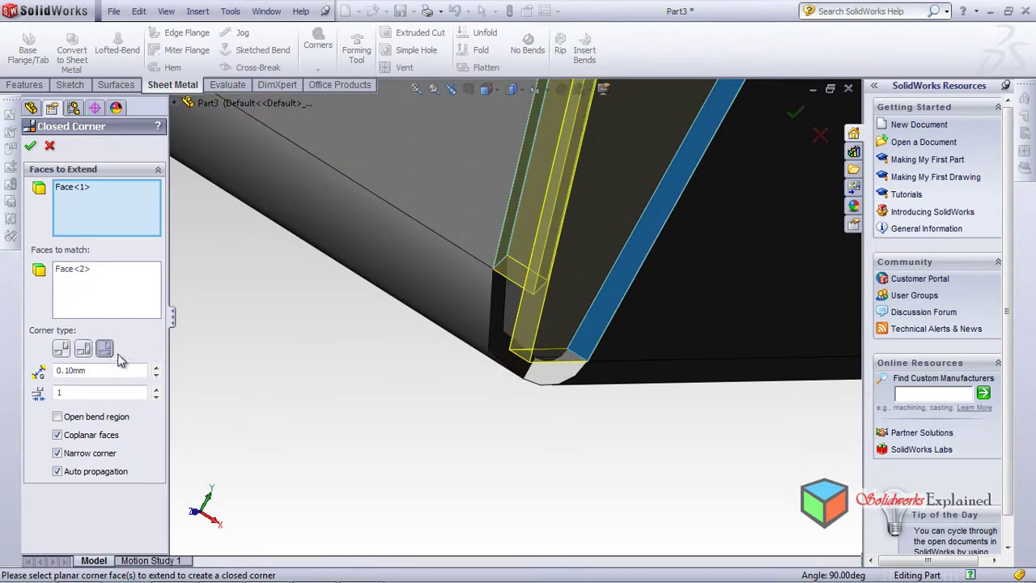
middle_drag(485, 445, 440, 361)
scroll(451, 356, up, 5)
scroll(508, 285, down, 10)
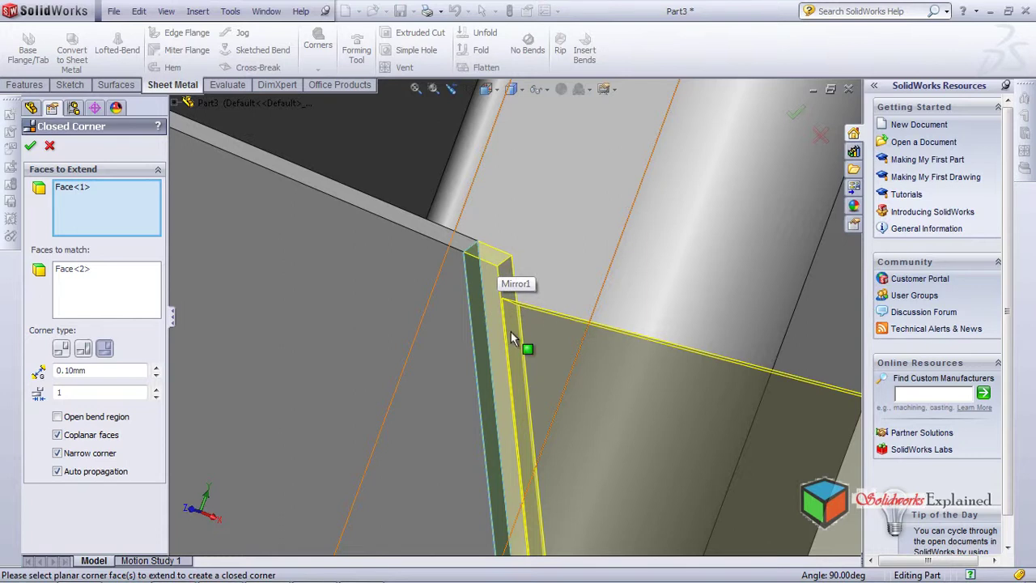
Choose the Overlap corner type and accept Closed Corner1
click(87, 351)
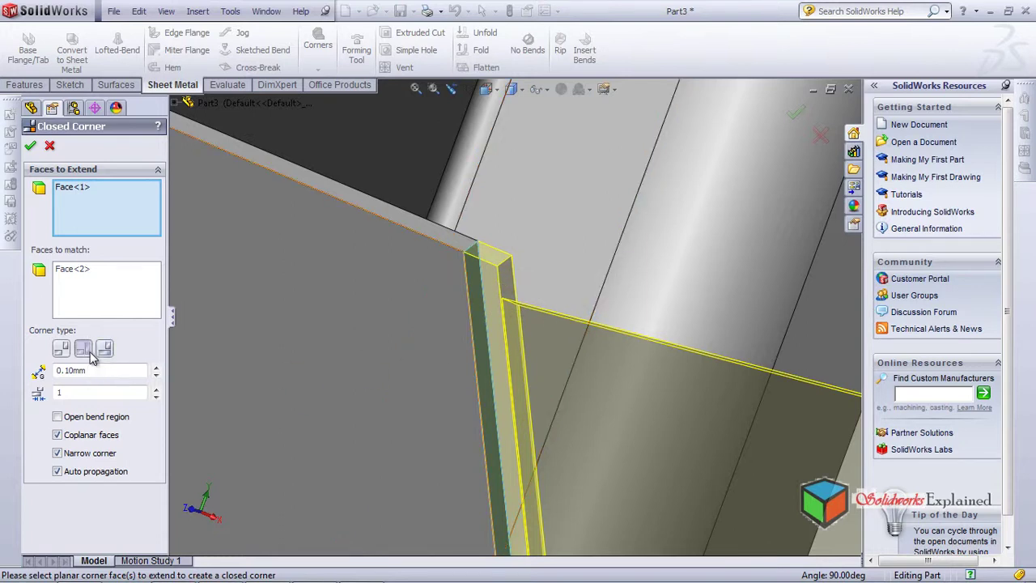
middle_drag(490, 320, 567, 338)
scroll(567, 339, down, 3)
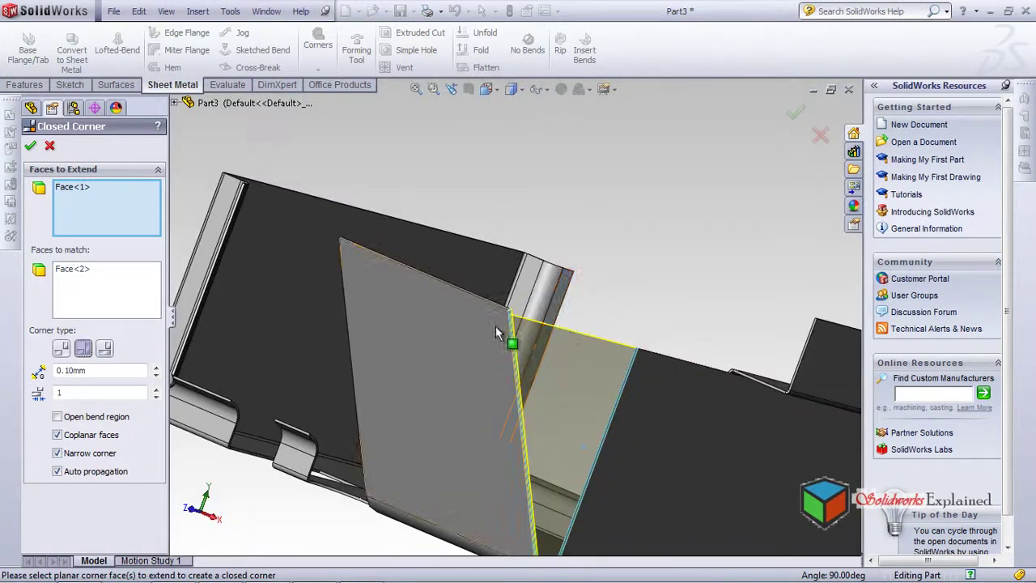
scroll(518, 328, up, 5)
scroll(534, 348, up, 5)
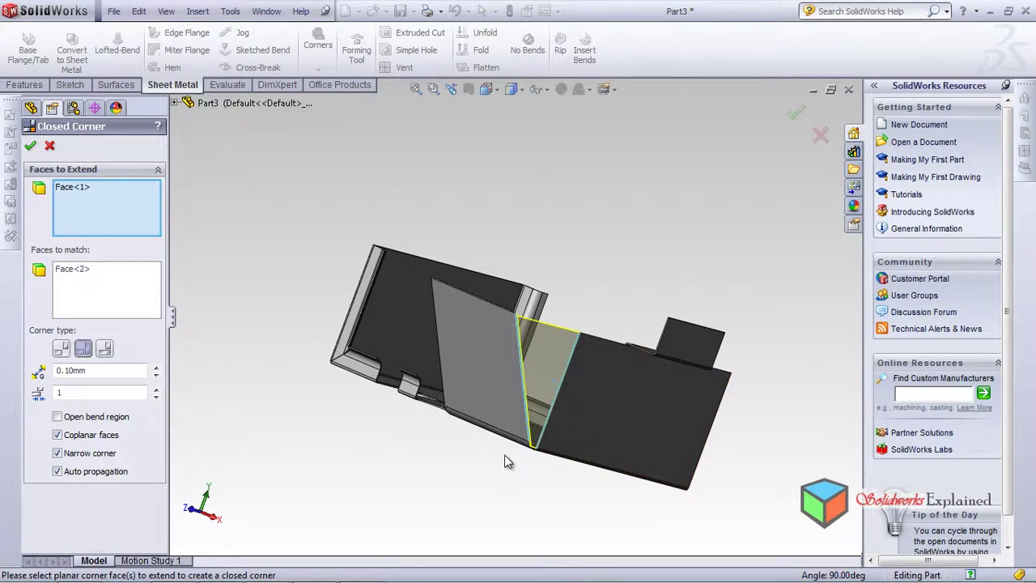
scroll(518, 458, down, 5)
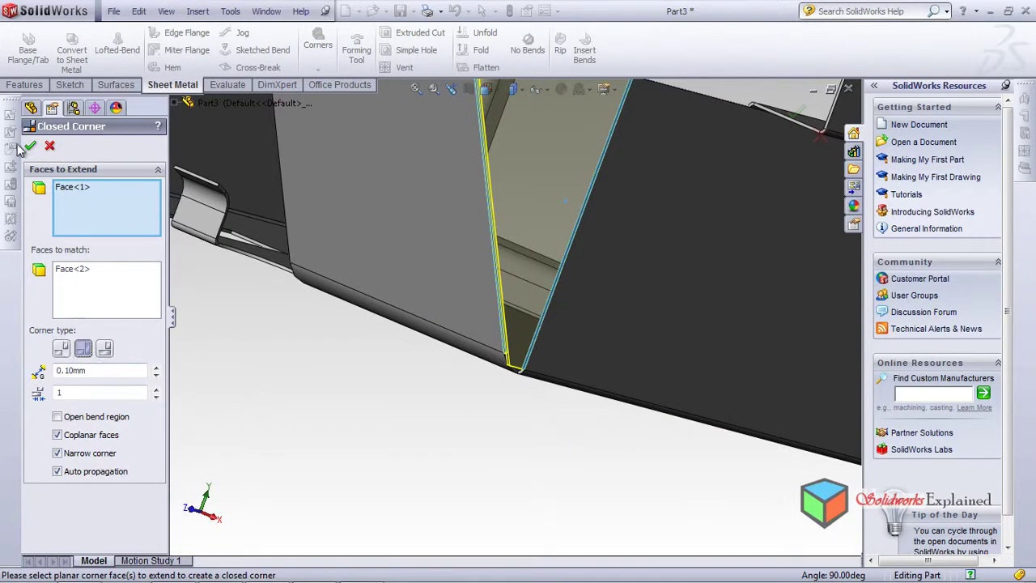
key(Return)
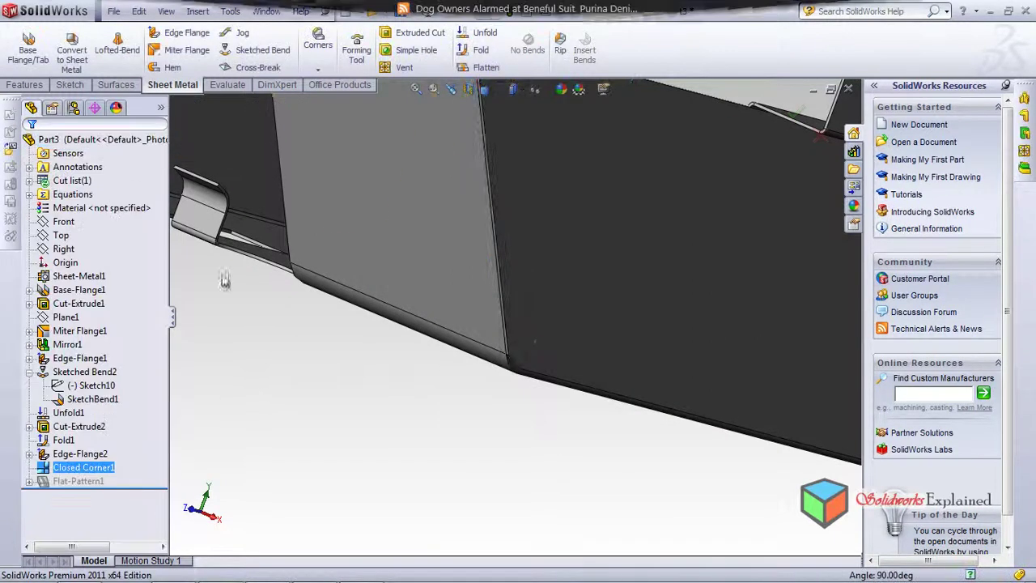
Select Edge-Flange2 in the FeatureManager tree and open it with Edit Feature
middle_drag(509, 379, 434, 356)
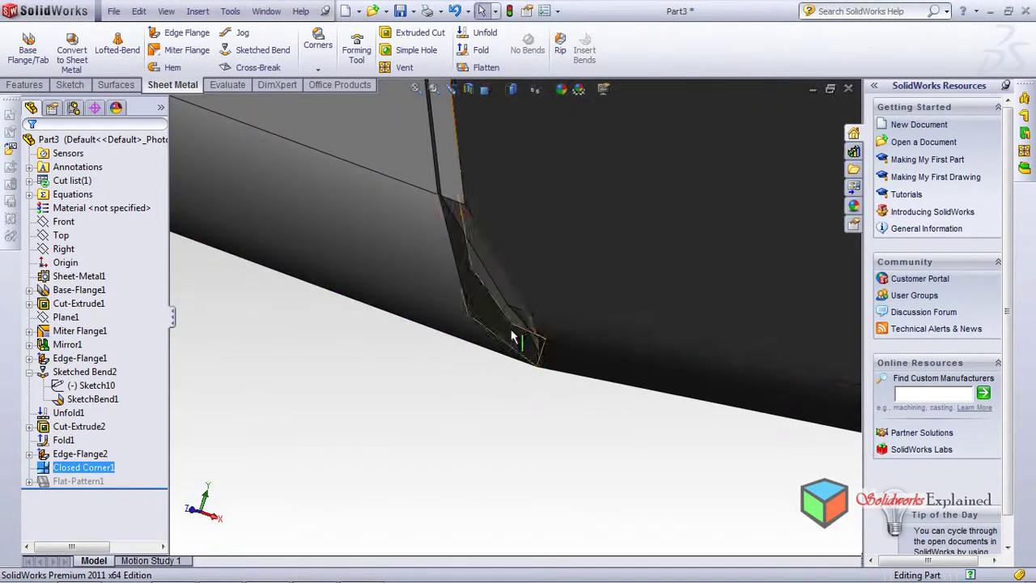
scroll(511, 337, up, 6)
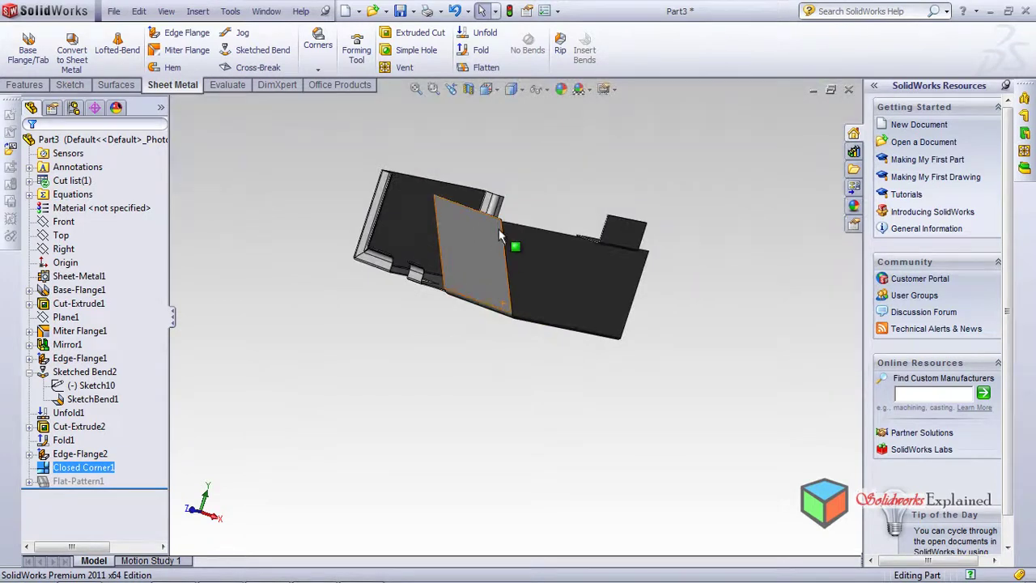
scroll(498, 229, down, 7)
middle_drag(511, 296, 473, 283)
scroll(526, 340, down, 3)
scroll(526, 340, up, 3)
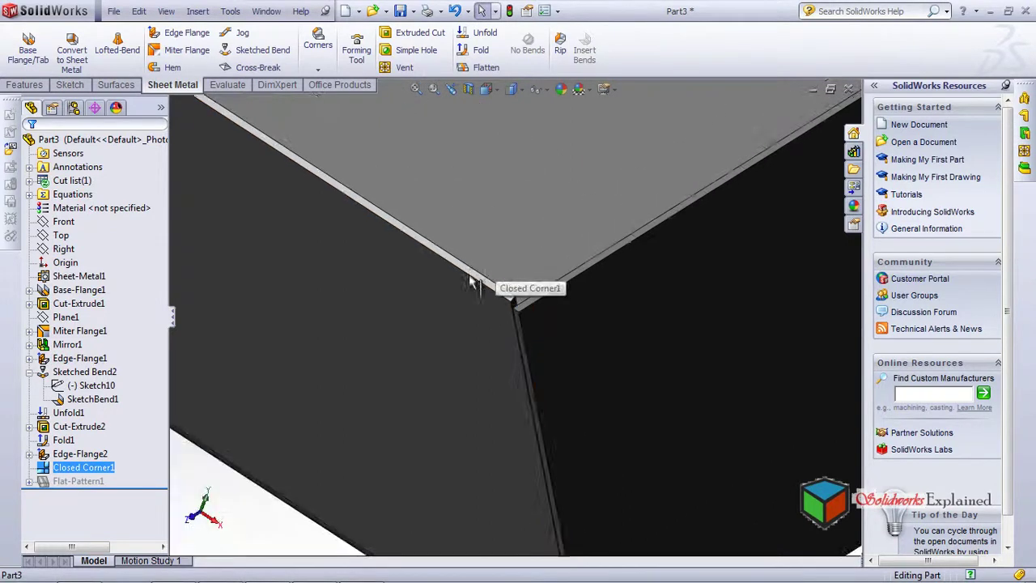
ctrl+click(64, 455)
click(64, 455)
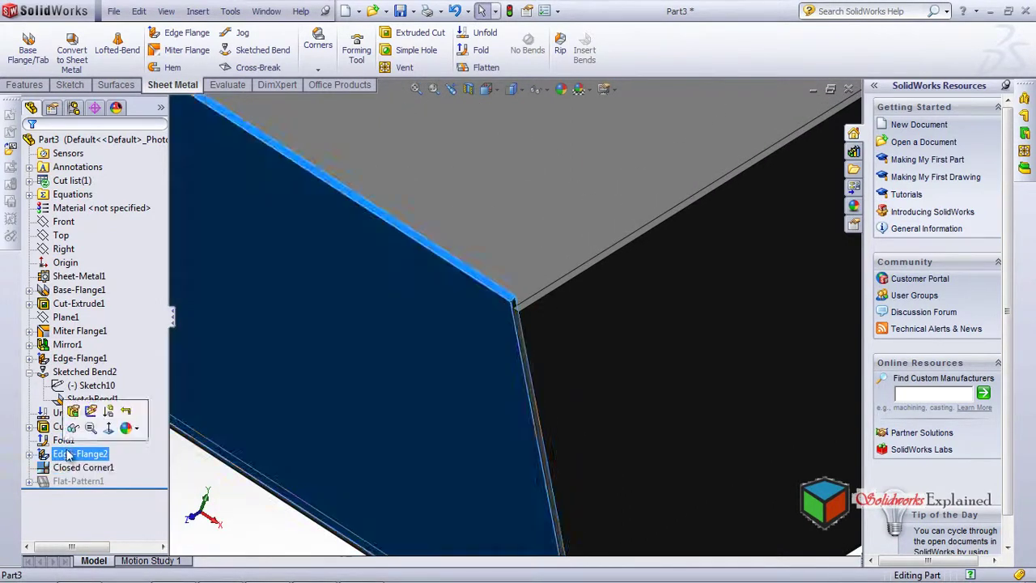
click(72, 413)
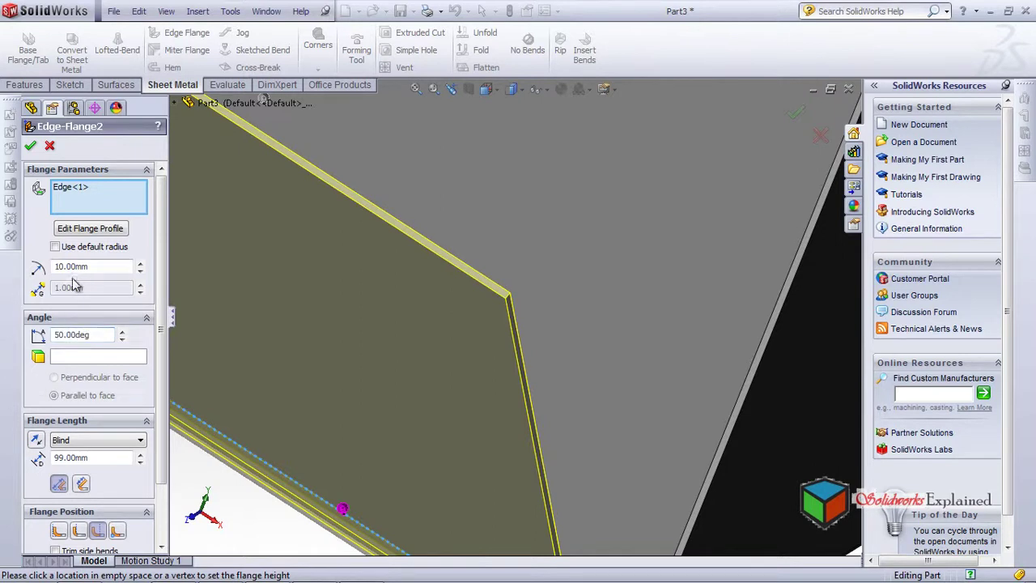
Shorten Edge-Flange2 to 91 mm with its length handle and apply it
scroll(263, 325, up, 3)
scroll(381, 300, up, 2)
scroll(430, 240, down, 2)
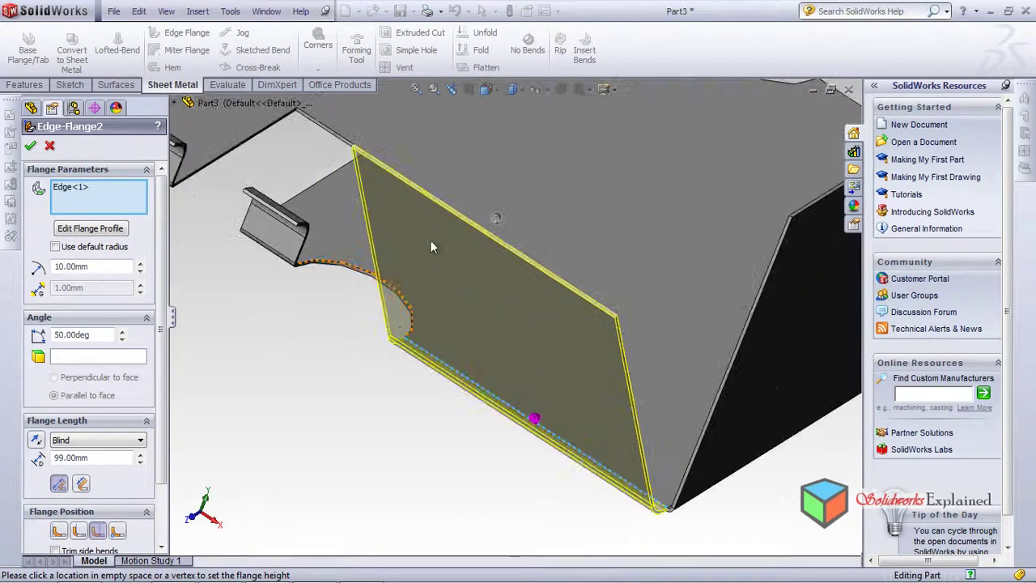
scroll(500, 253, down, 2)
scroll(499, 252, down, 4)
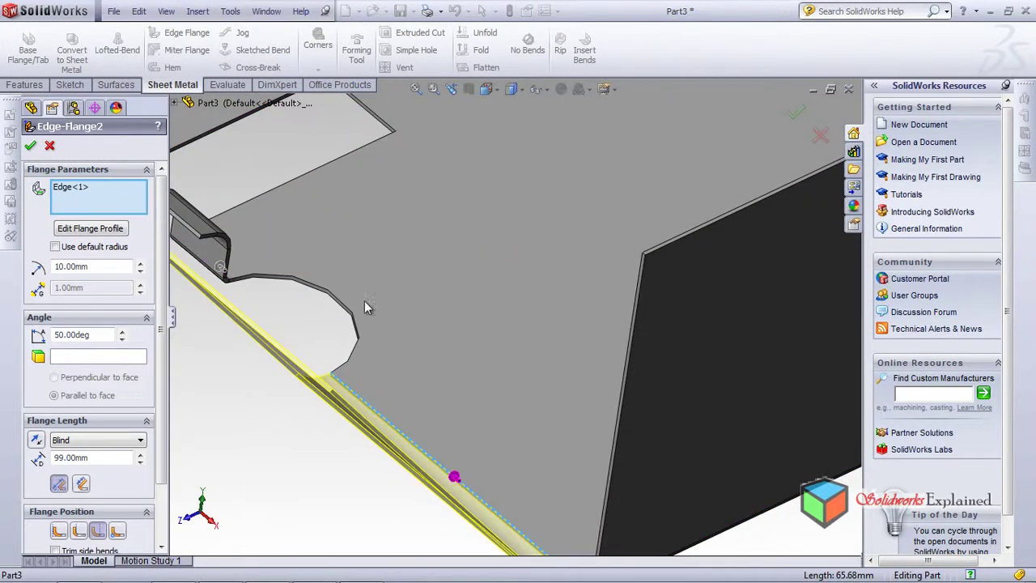
scroll(365, 300, up, 2)
middle_drag(381, 290, 402, 253)
click(460, 182)
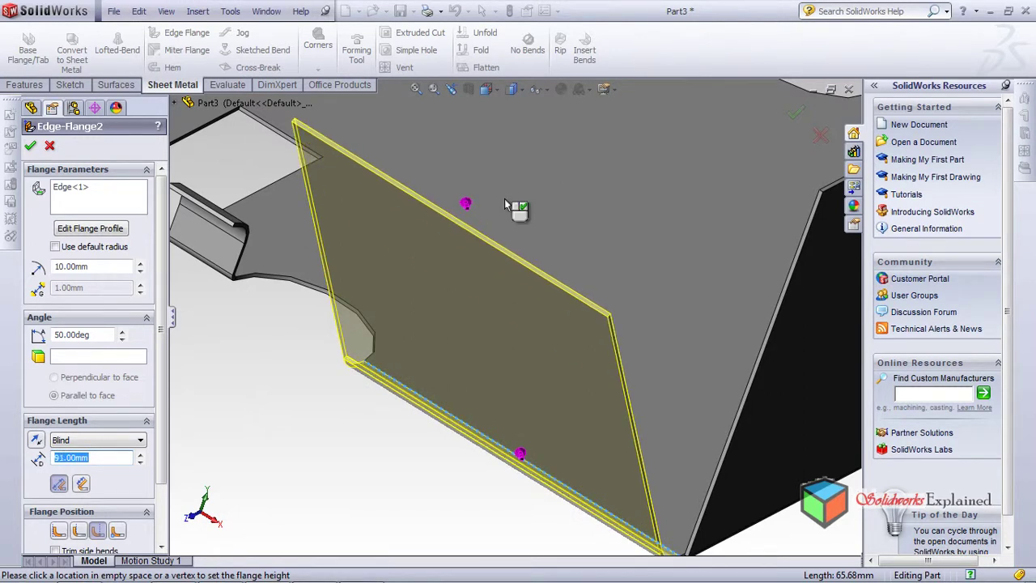
click(505, 203)
middle_drag(435, 347, 382, 335)
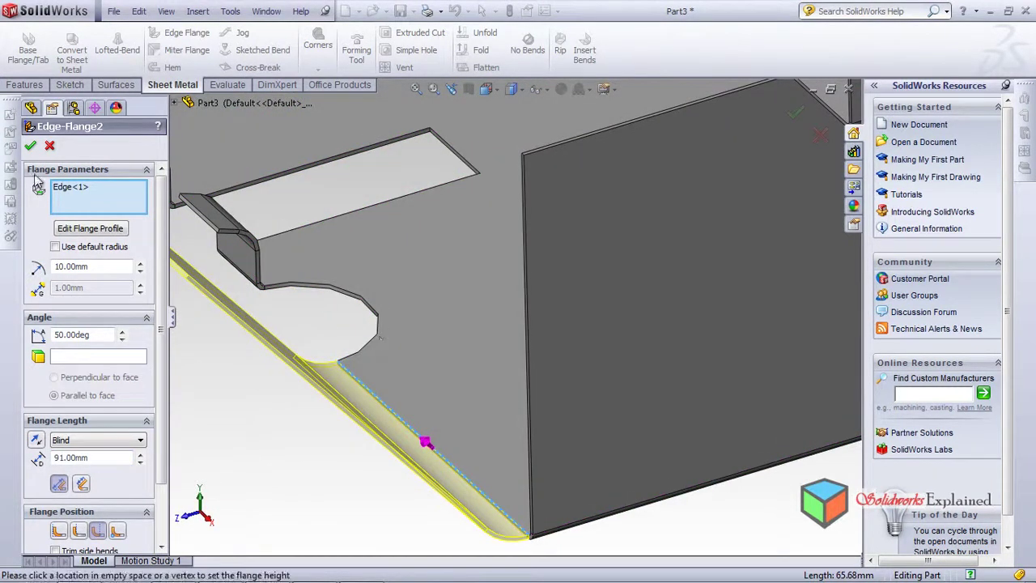
key(Return)
Reopen Edge-Flange2, set its flange length to 95 mm, and accept
middle_drag(208, 245, 293, 309)
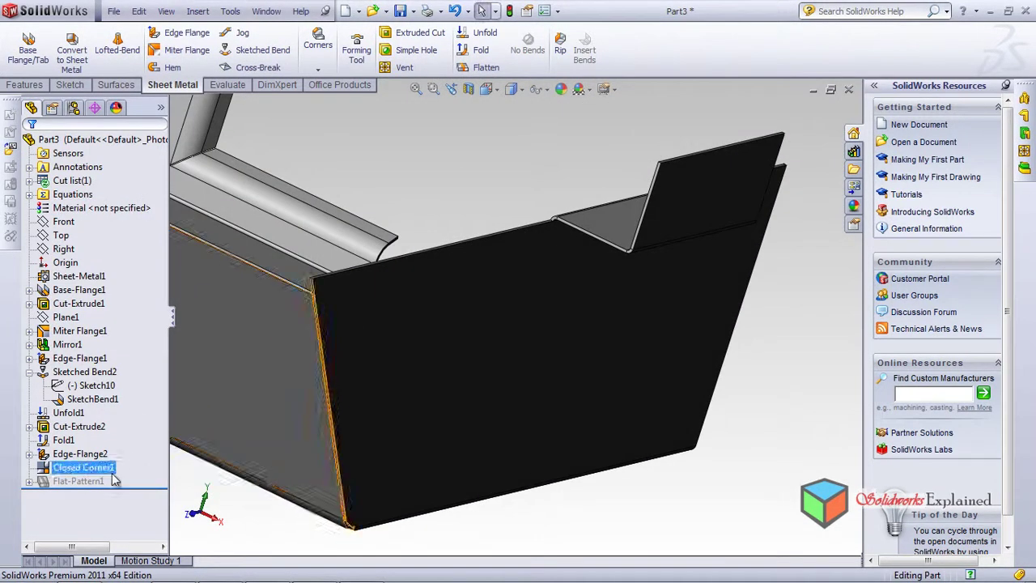
click(81, 453)
click(99, 416)
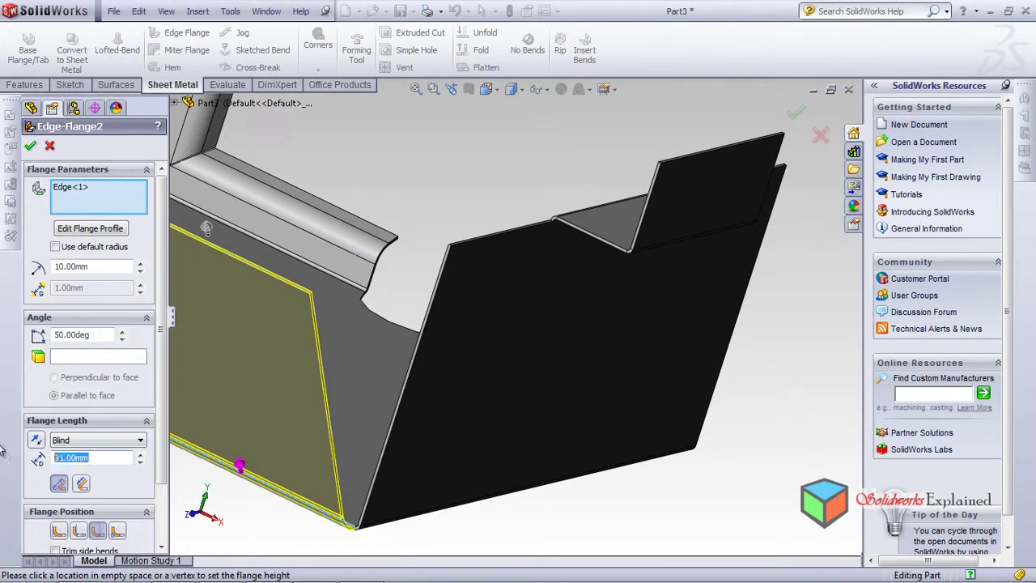
key(Return)
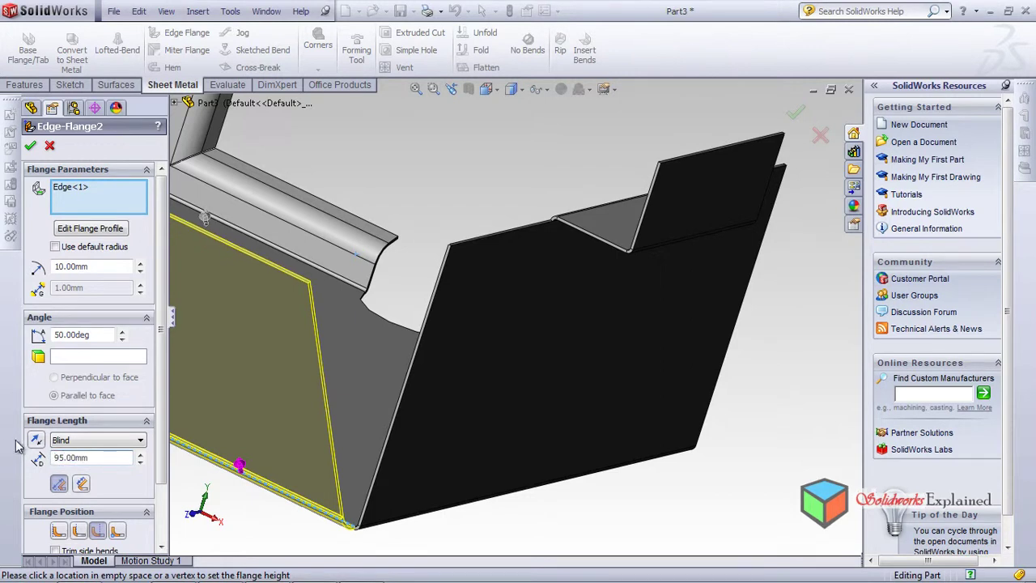
key(Return)
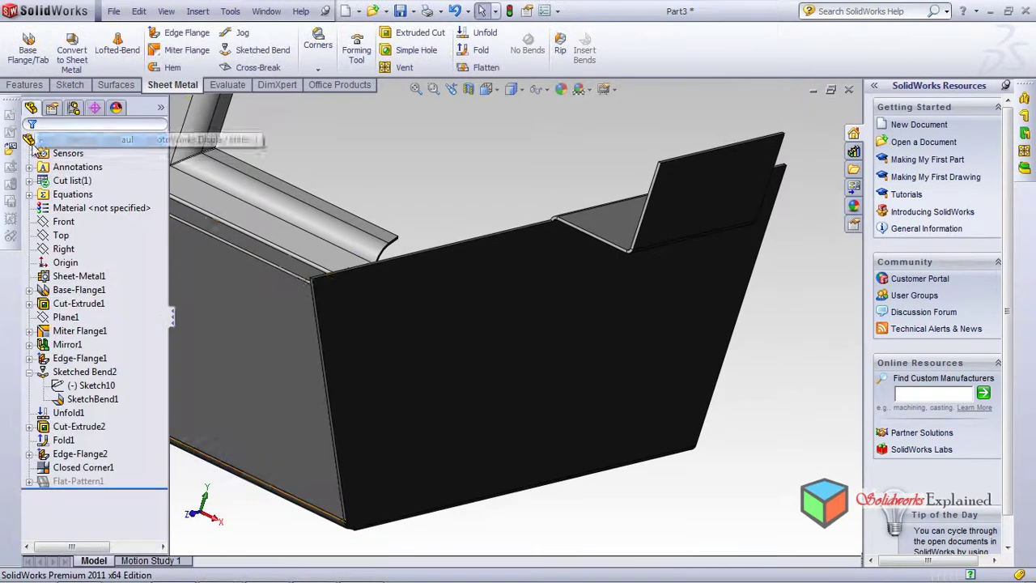
middle_drag(350, 349, 293, 335)
scroll(429, 312, down, 5)
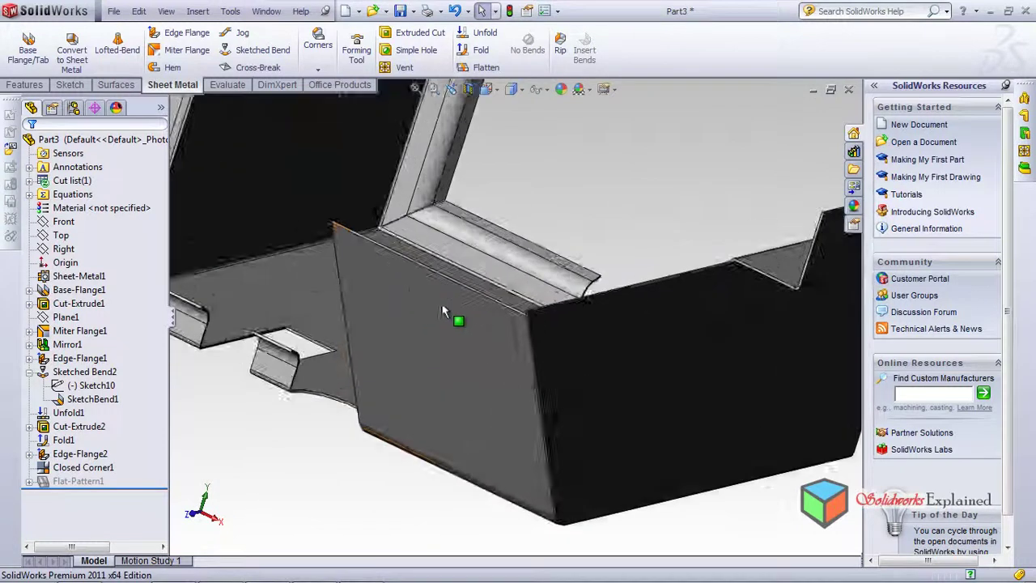
scroll(582, 327, down, 3)
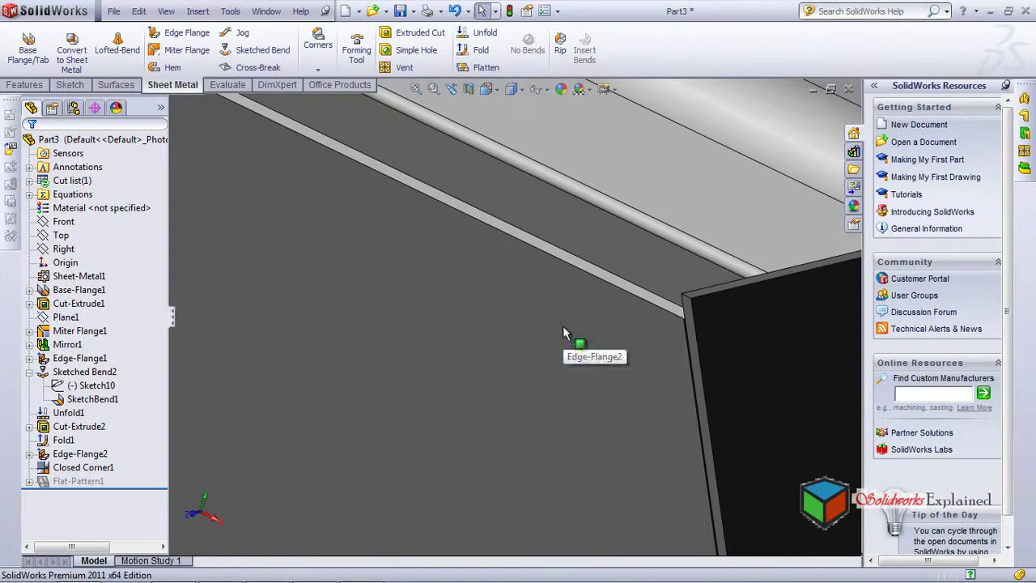
scroll(560, 322, up, 6)
scroll(547, 314, up, 4)
middle_drag(493, 388, 404, 496)
key(Escape)
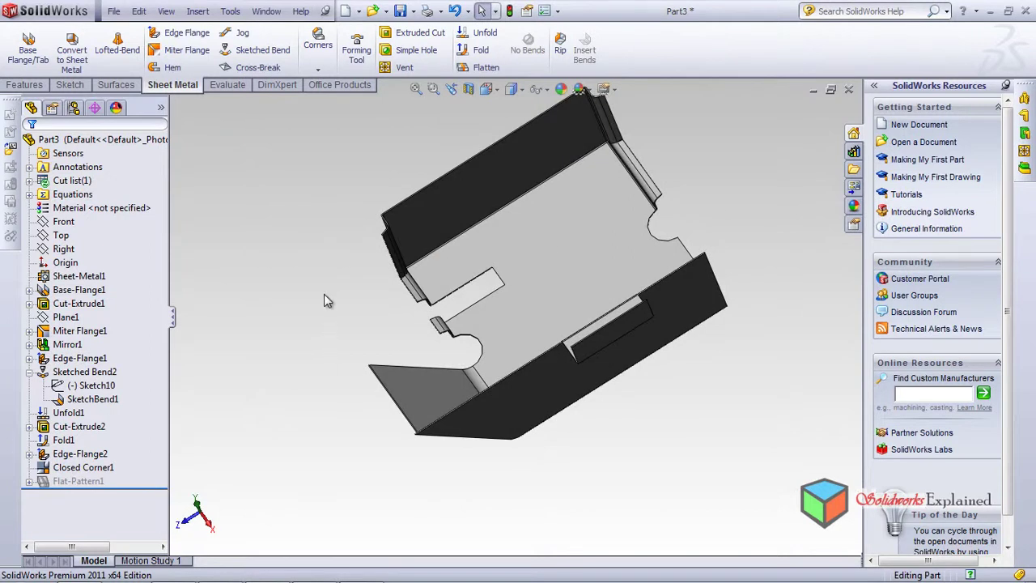
middle_drag(324, 294, 347, 294)
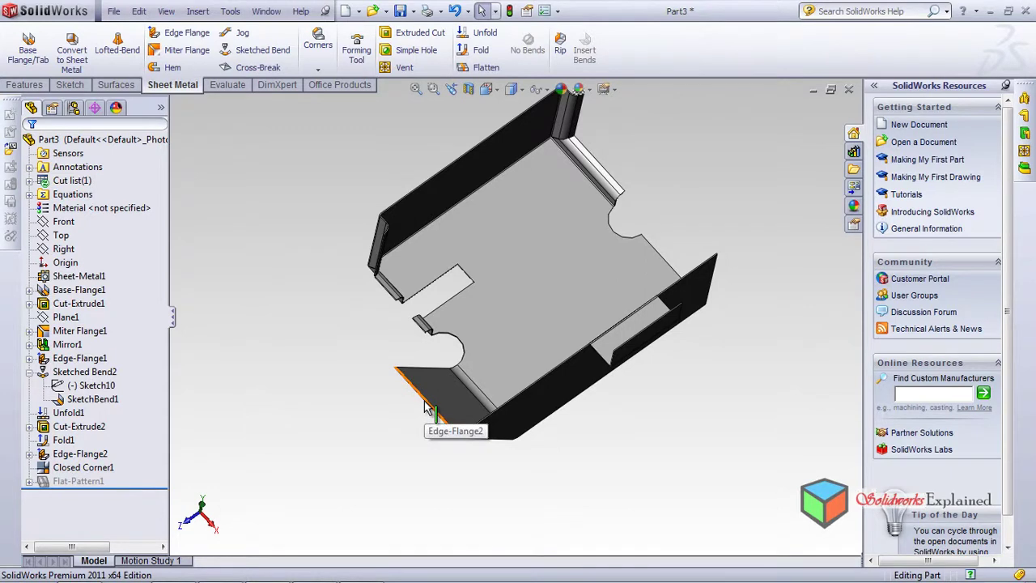
click(477, 68)
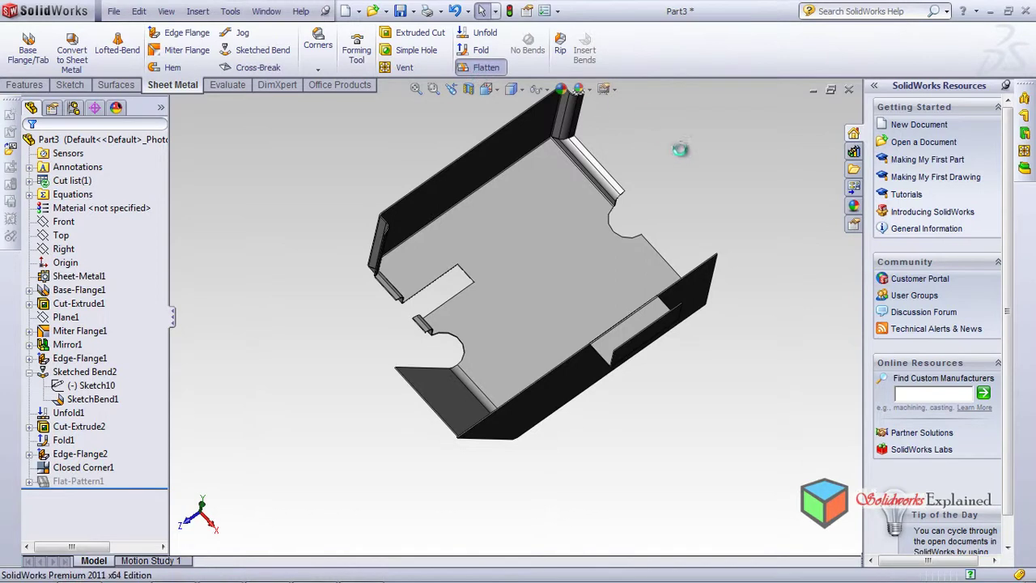
scroll(682, 157, up, 5)
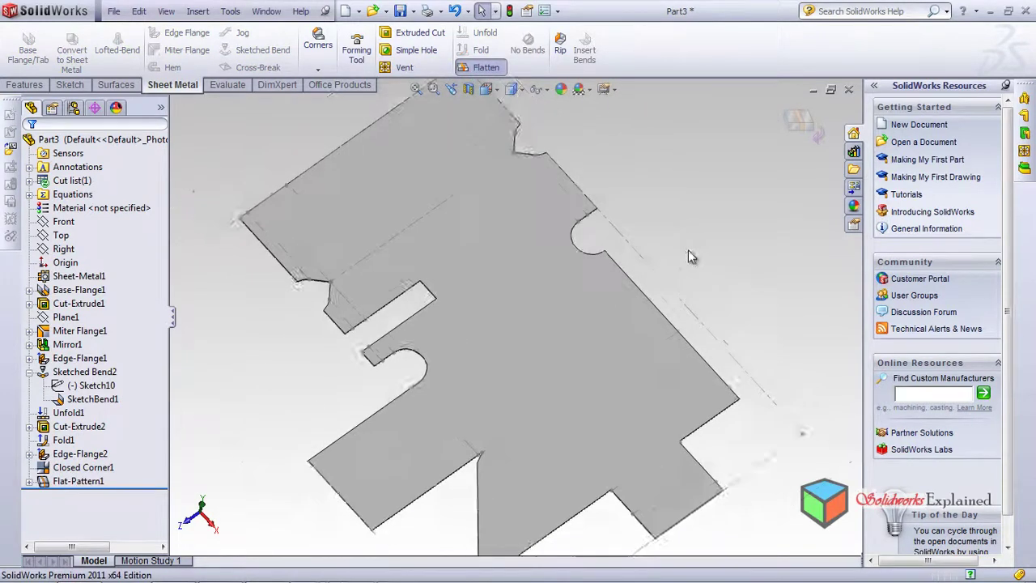
mouse_move(287, 361)
middle_down()
mouse_move(343, 428)
mouse_move(271, 418)
mouse_move(248, 428)
middle_up()
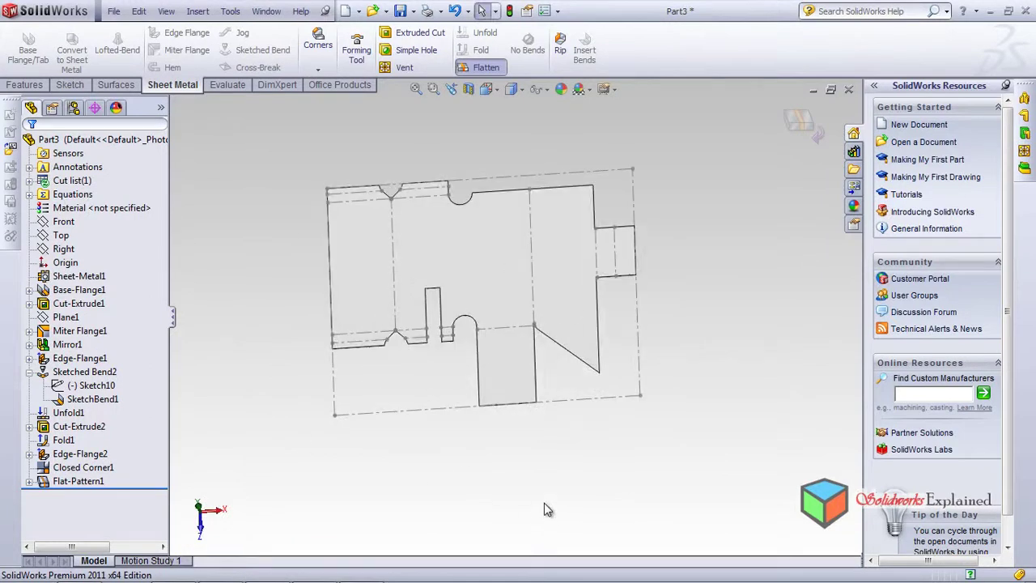
scroll(553, 469, down, 2)
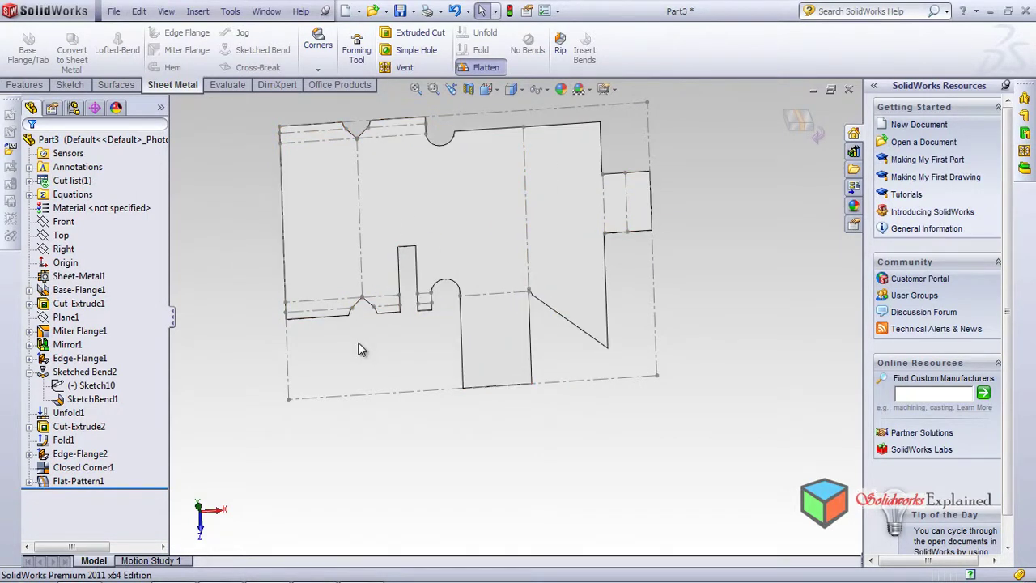
middle_drag(588, 433, 532, 309)
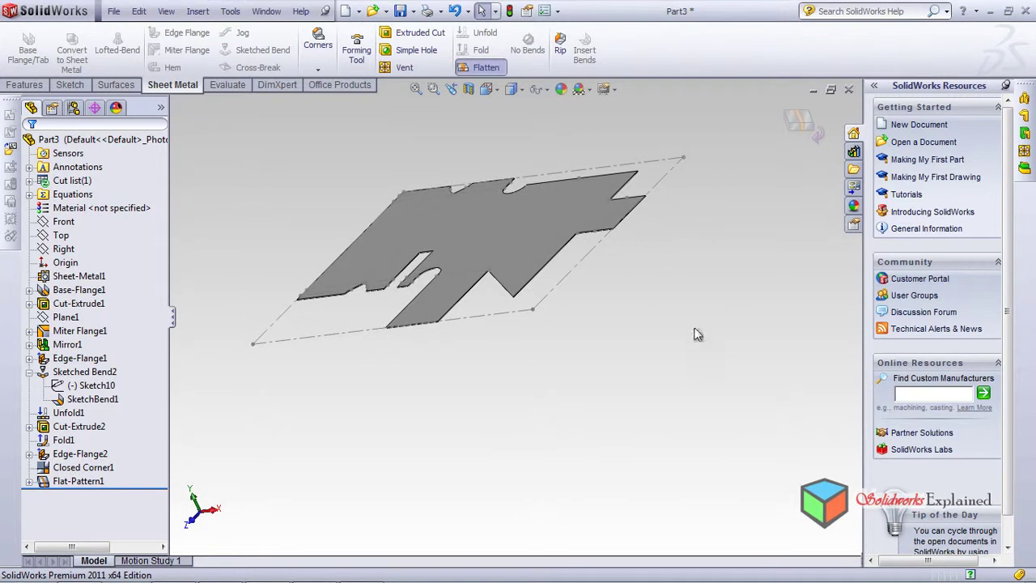
middle_drag(544, 414, 531, 432)
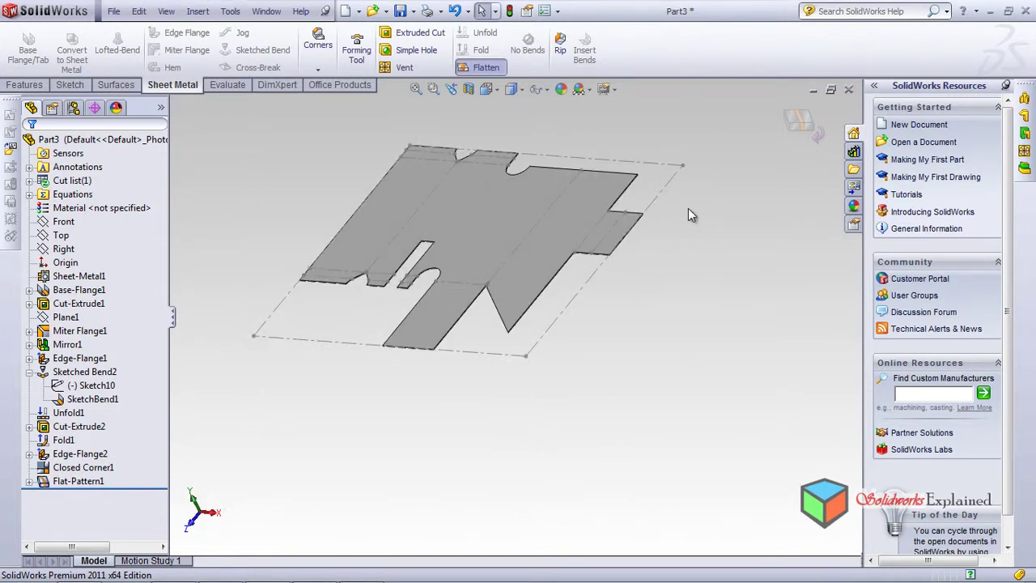
click(488, 69)
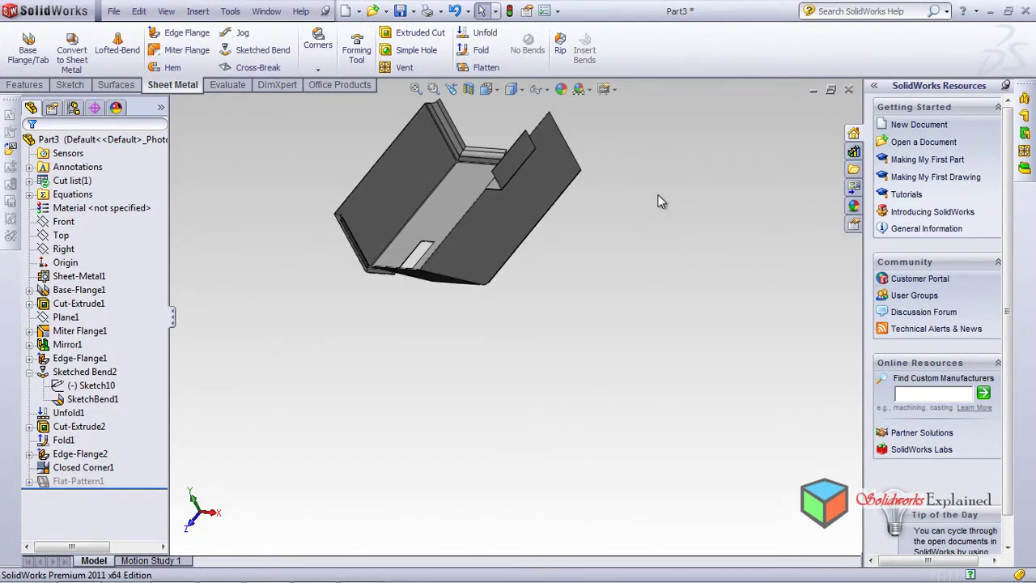
scroll(489, 252, down, 3)
scroll(474, 219, up, 5)
scroll(457, 198, down, 6)
middle_drag(518, 328, 538, 414)
scroll(538, 414, up, 5)
scroll(486, 388, down, 5)
middle_drag(437, 359, 419, 375)
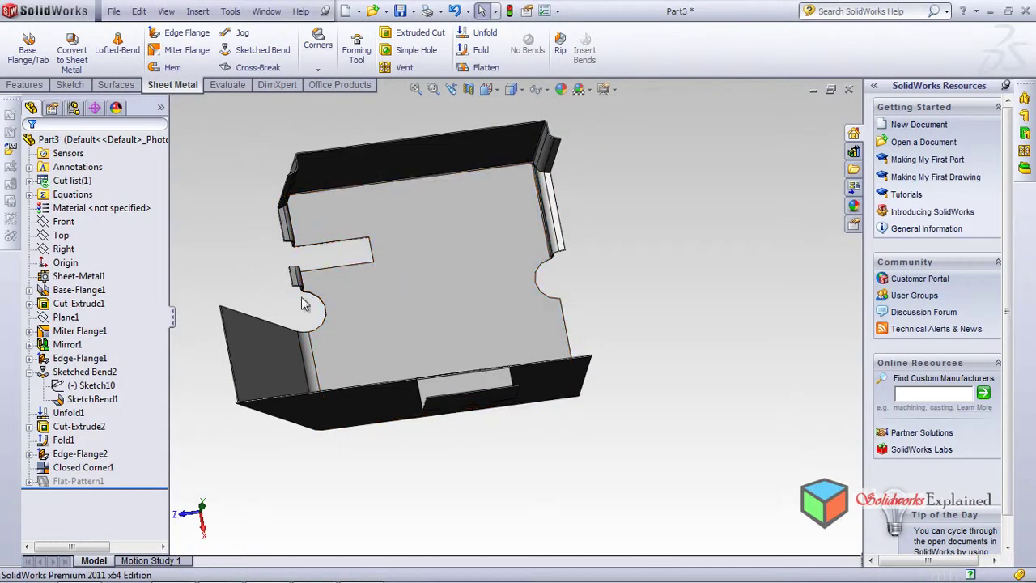
Make a drawing from the part, saving it as Part3 and accepting the template
click(112, 13)
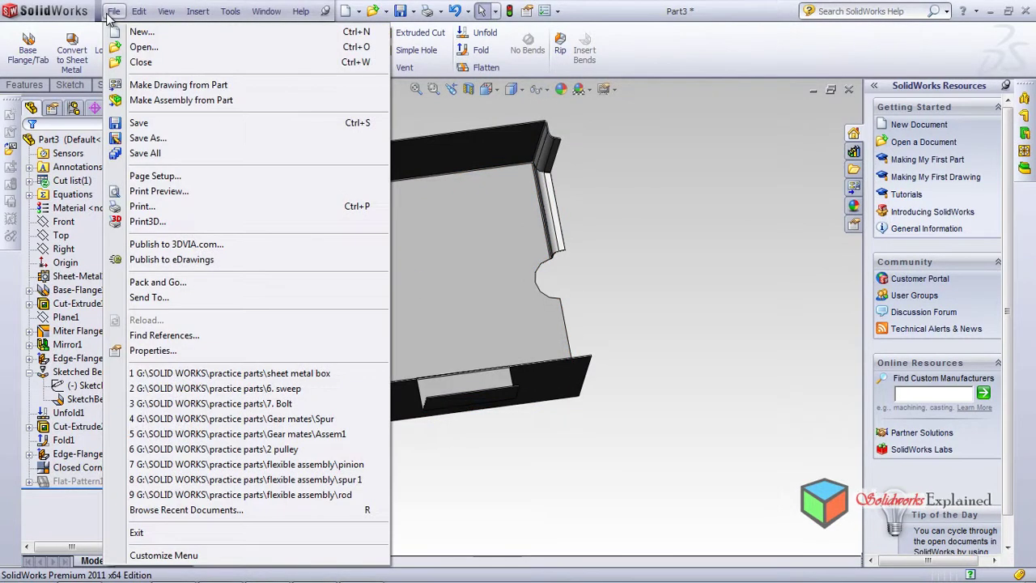
click(175, 85)
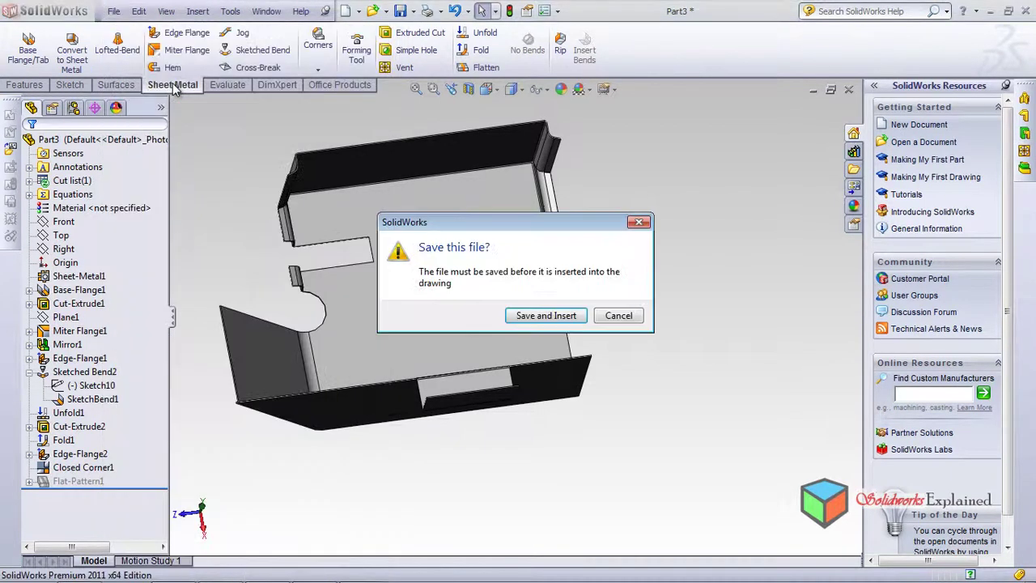
click(518, 321)
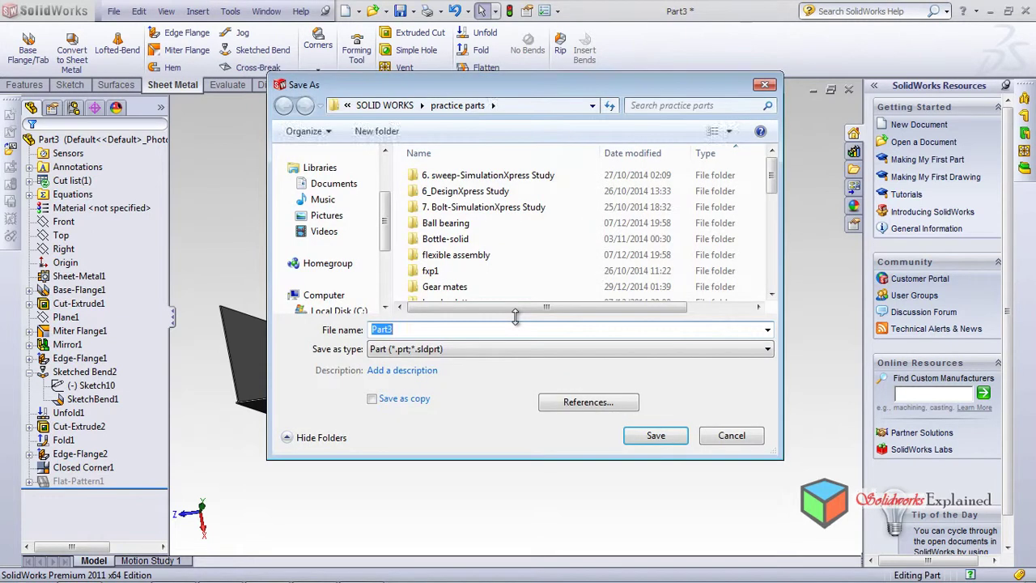
click(654, 435)
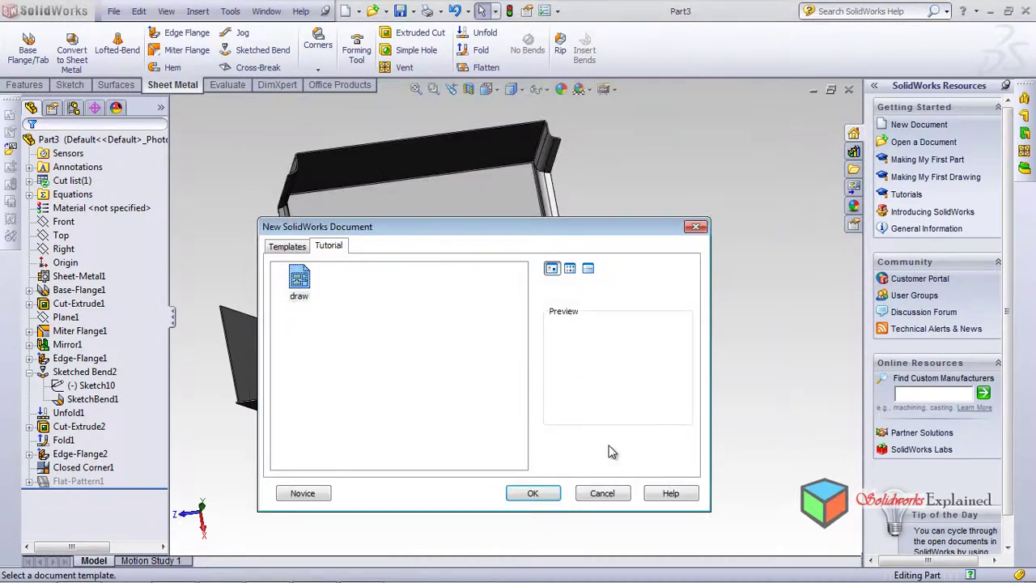
click(532, 494)
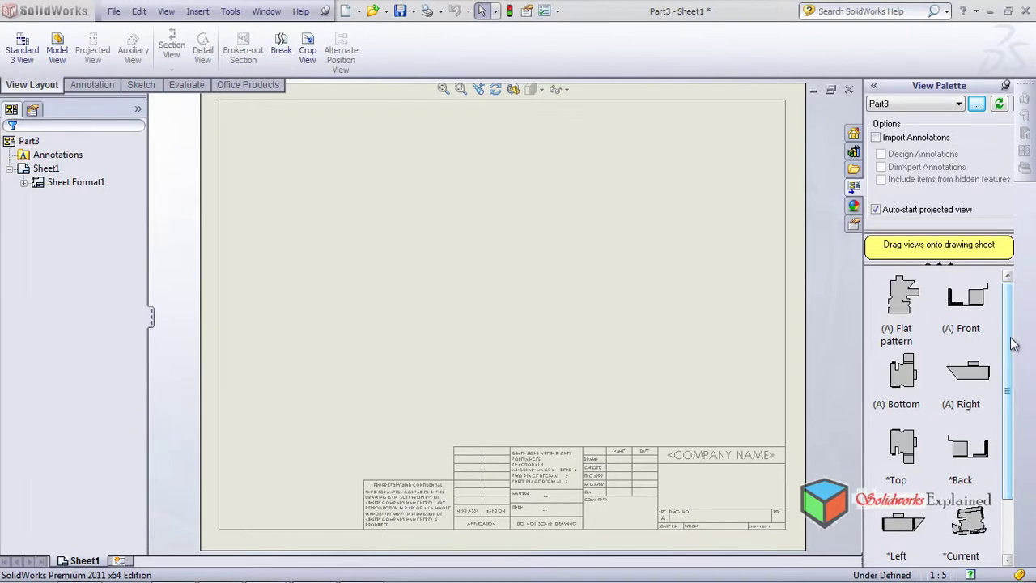
Place an isometric view at the sheet's upper right, displayed Shaded With Edges
scroll(1011, 344, down, 2)
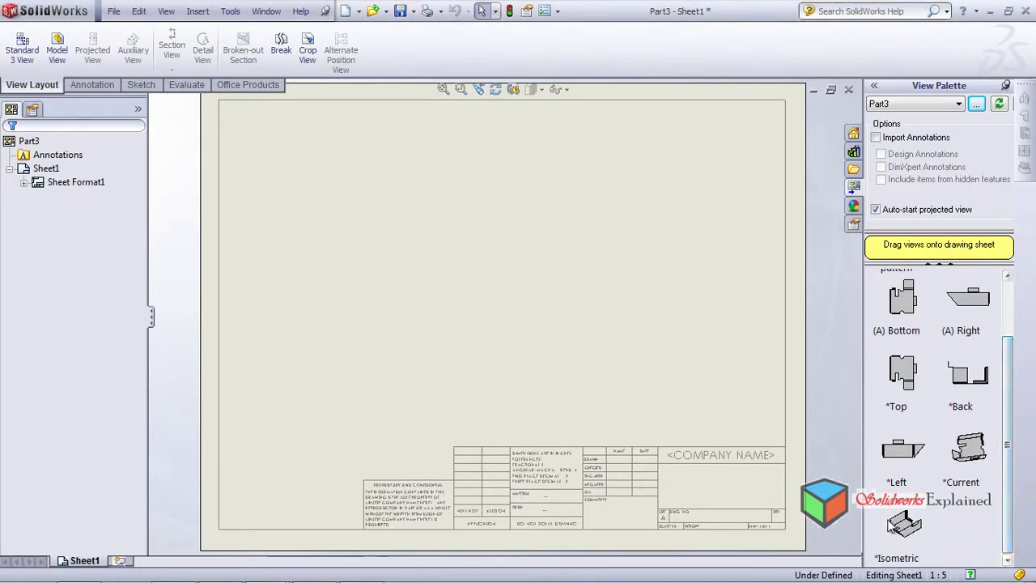
click(909, 530)
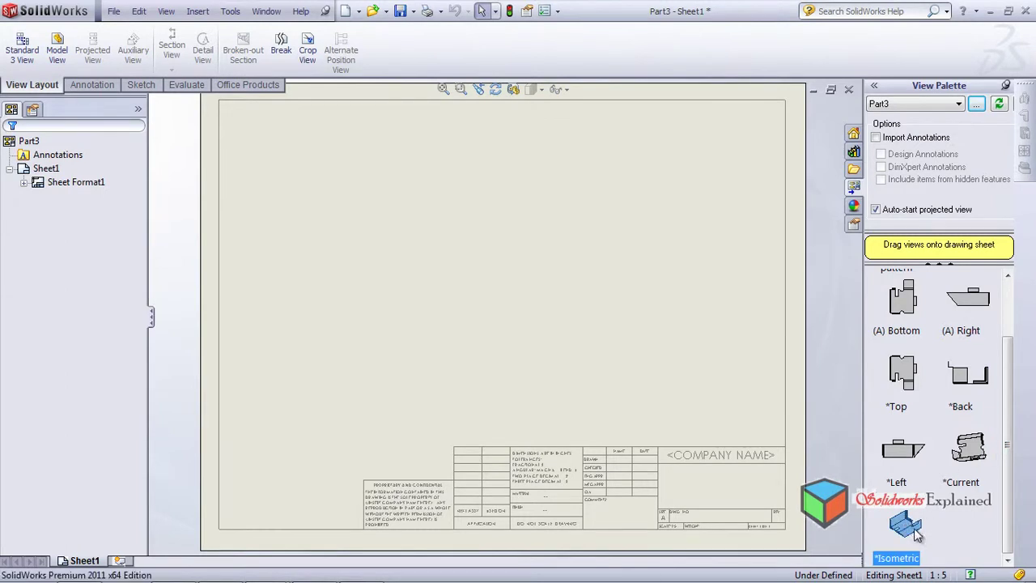
mouse_move(905, 536)
mouse_down()
mouse_move(684, 251)
mouse_move(665, 208)
mouse_move(682, 207)
mouse_move(694, 178)
mouse_up()
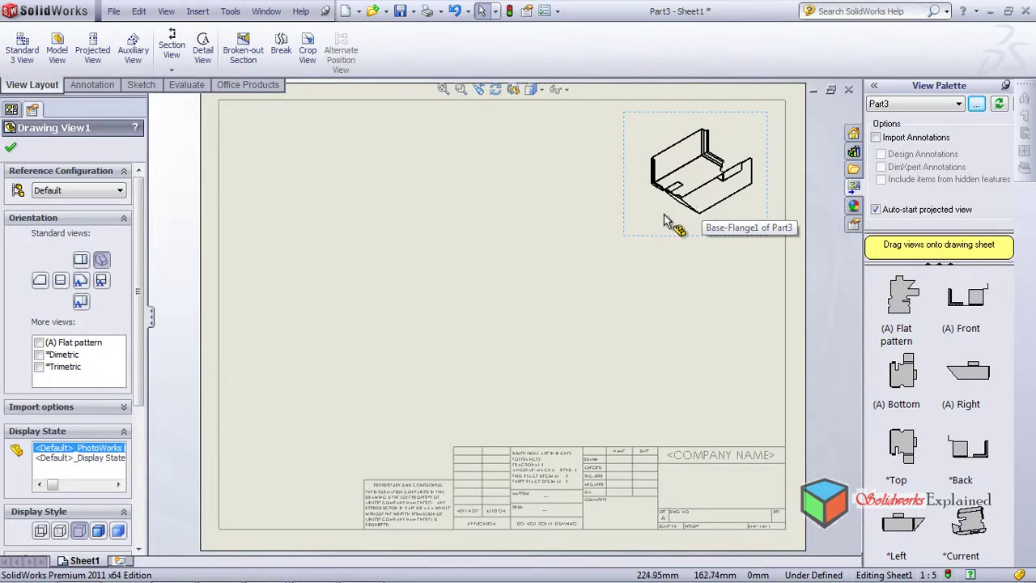
click(99, 530)
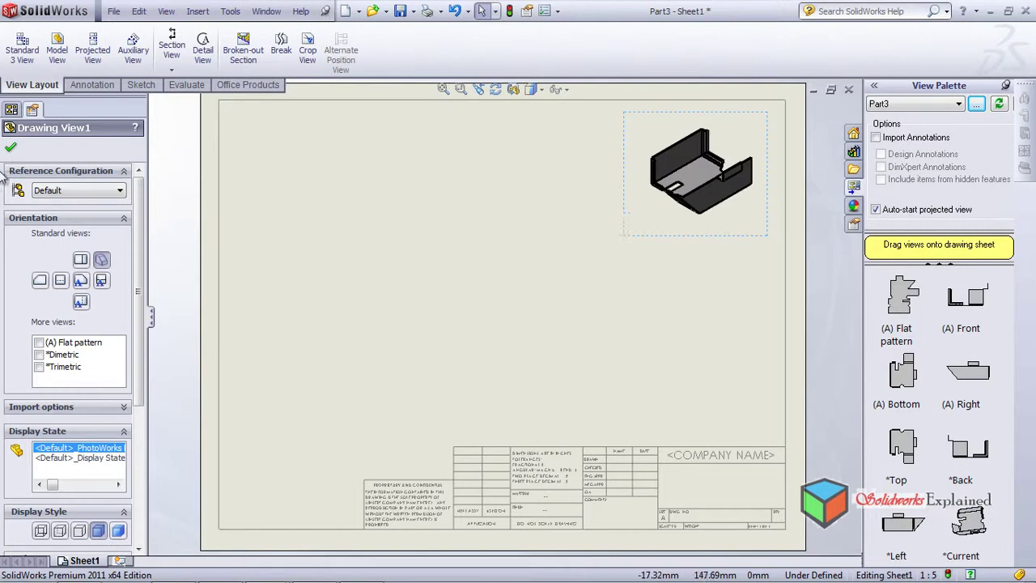
click(11, 151)
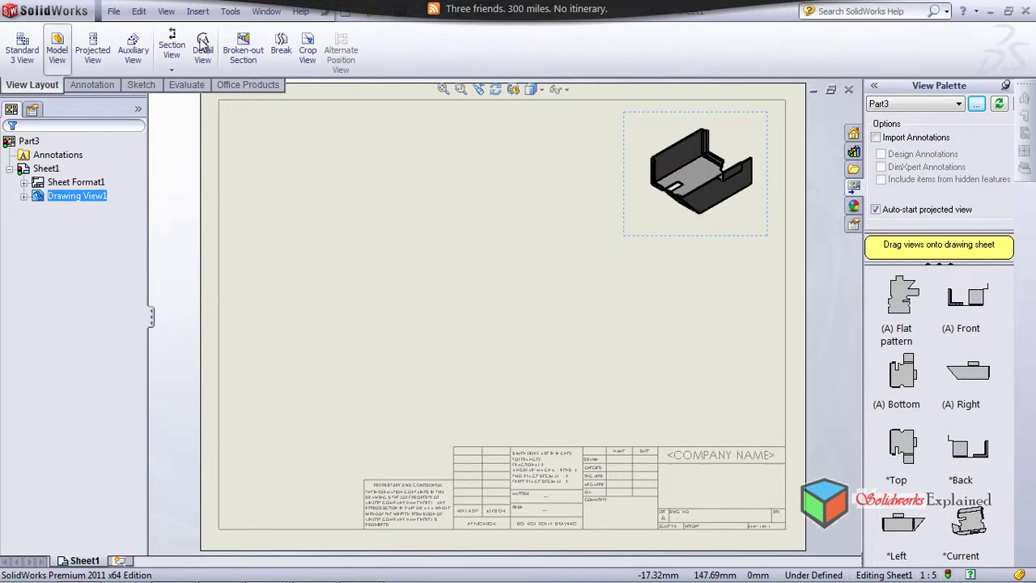
Start a new Model View of Part3 using the (A) Flat pattern orientation
click(58, 56)
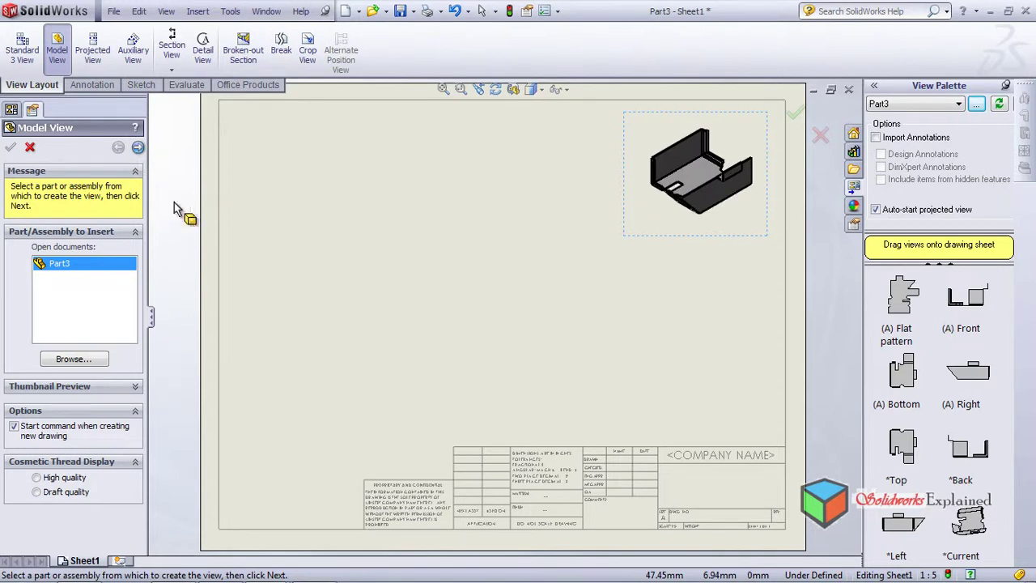
click(138, 148)
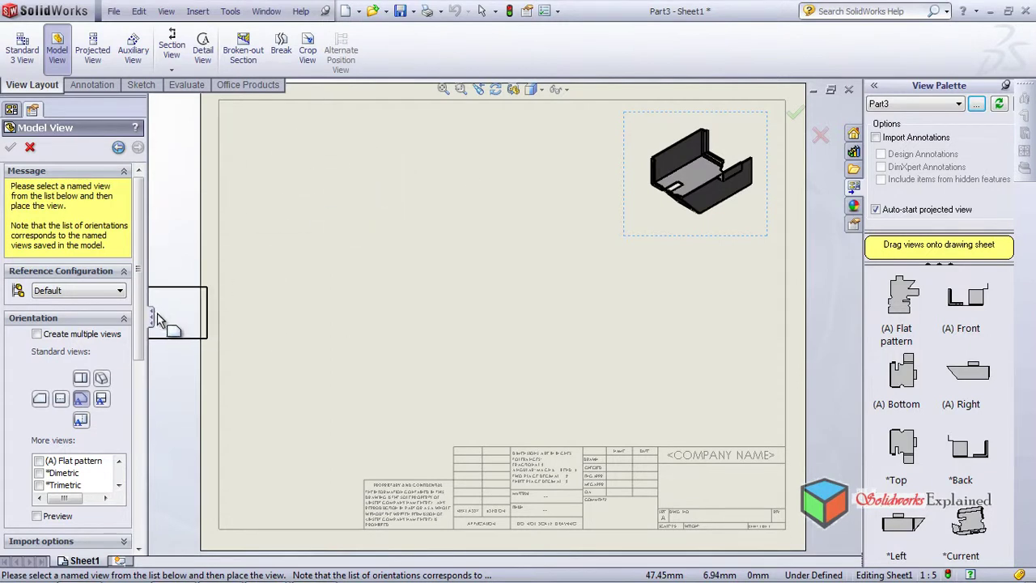
drag(137, 306, 138, 370)
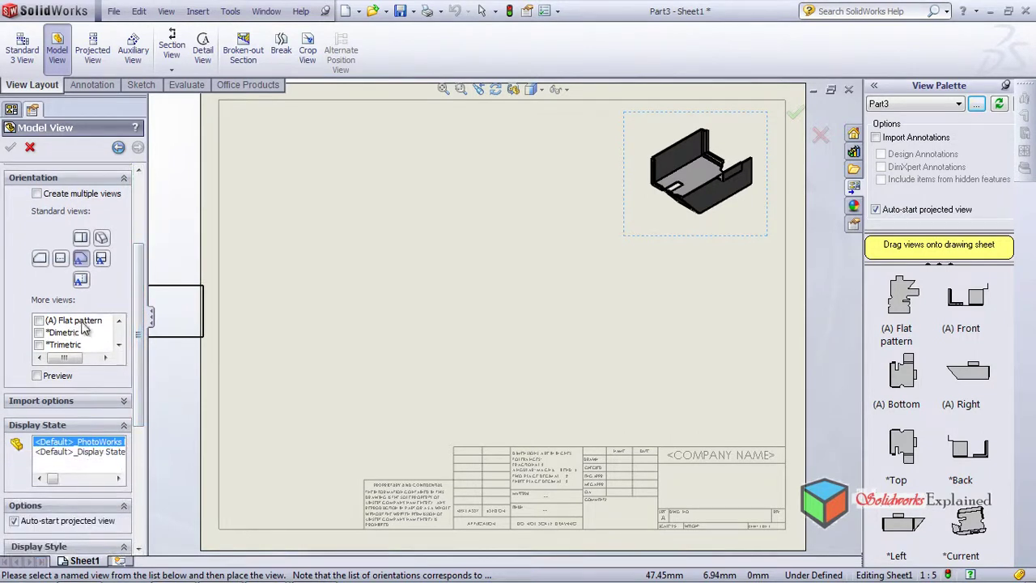
click(40, 321)
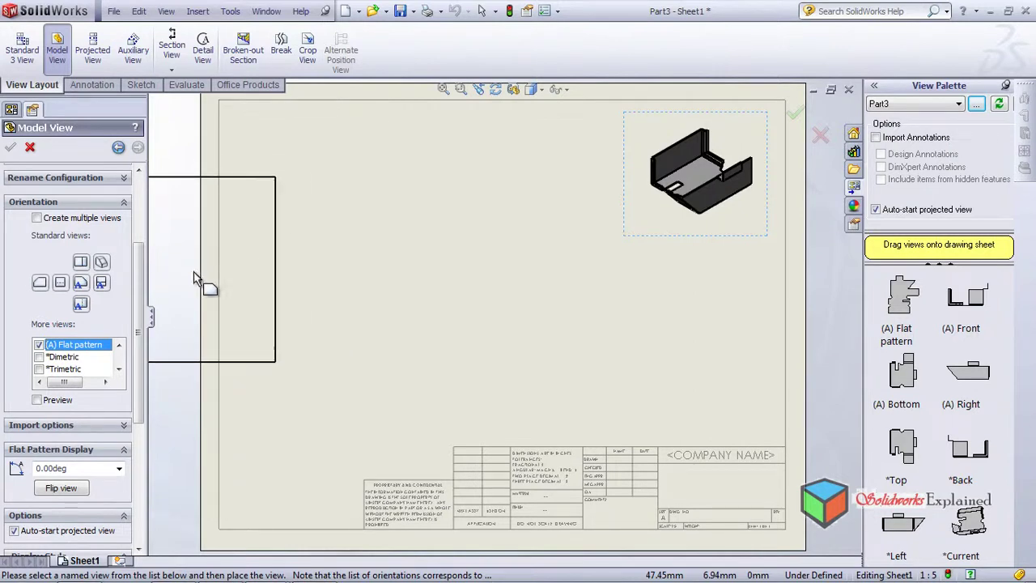
drag(136, 292, 144, 403)
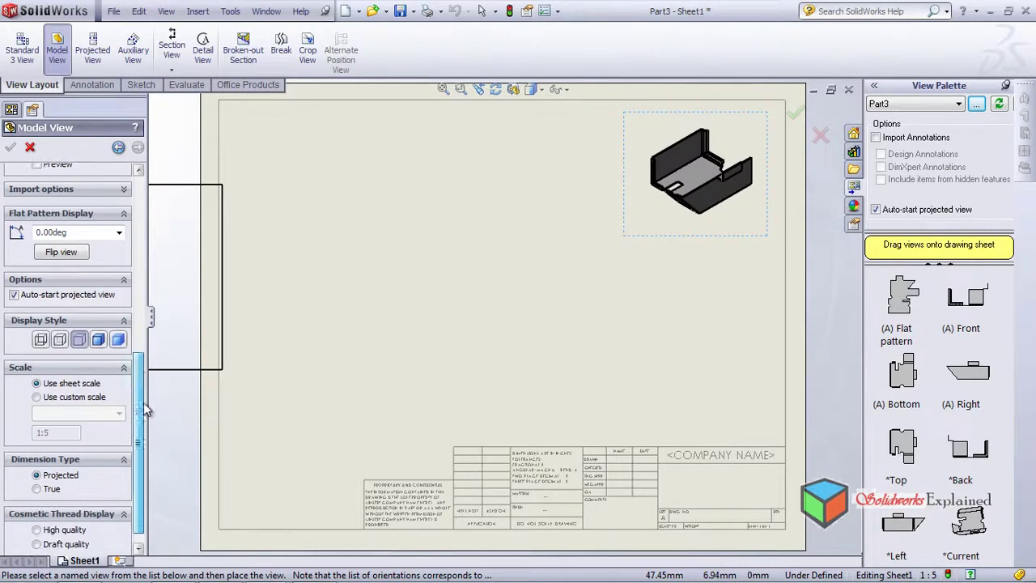
Give the flat-pattern view a User Defined 1:3 scale and place it on the sheet
click(82, 397)
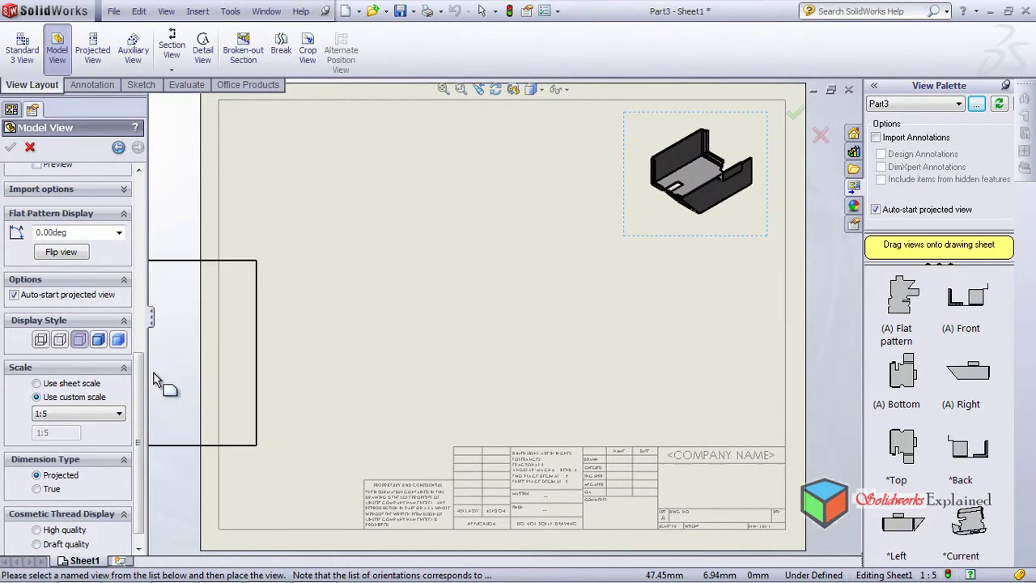
click(73, 413)
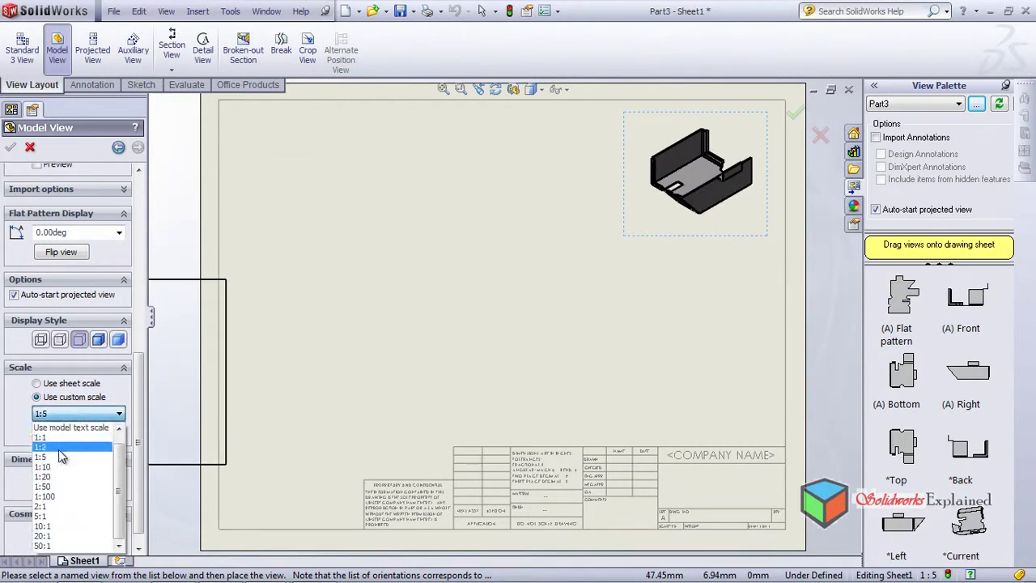
click(73, 456)
click(73, 419)
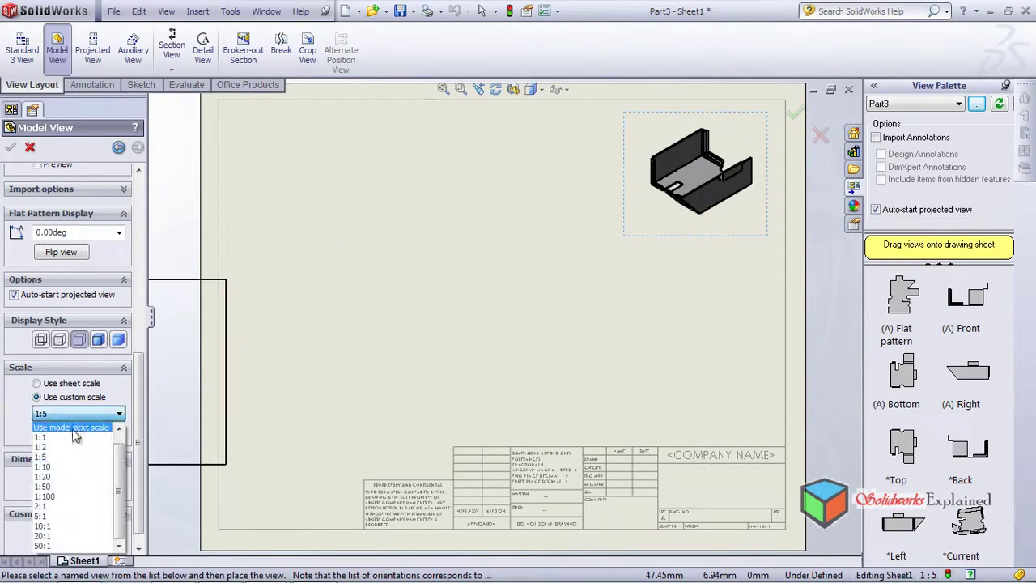
click(69, 451)
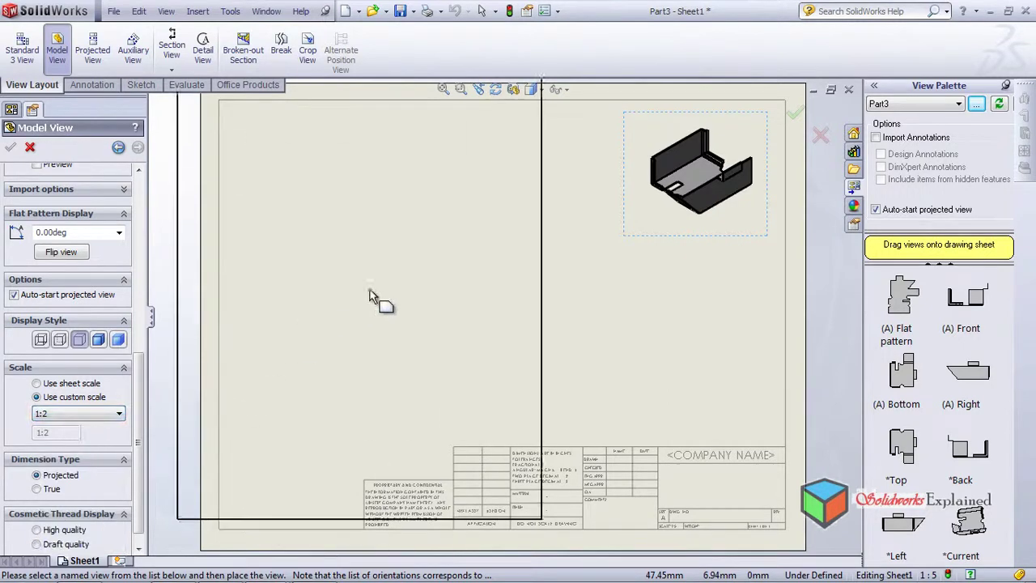
click(71, 420)
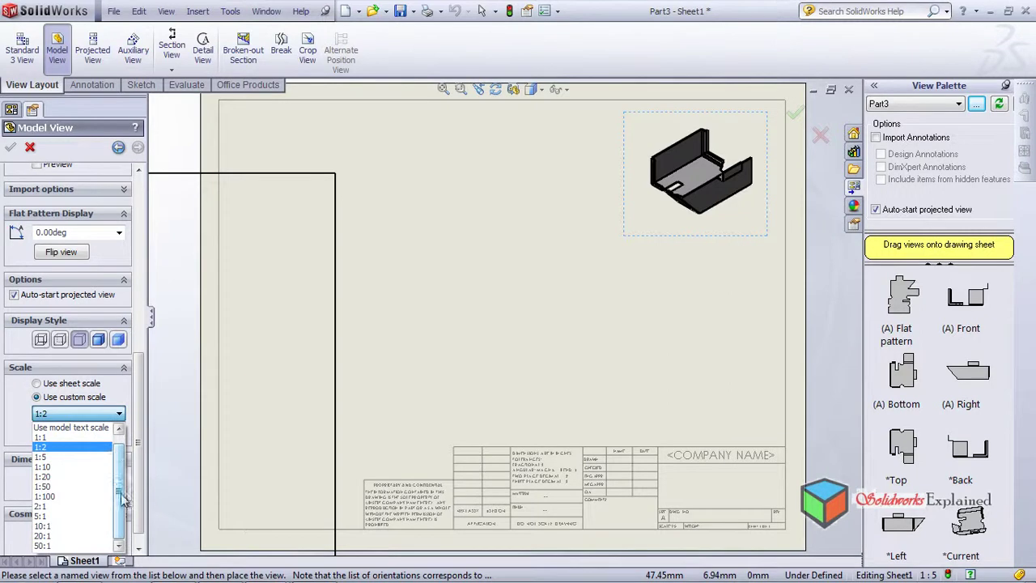
drag(122, 498, 135, 439)
click(58, 426)
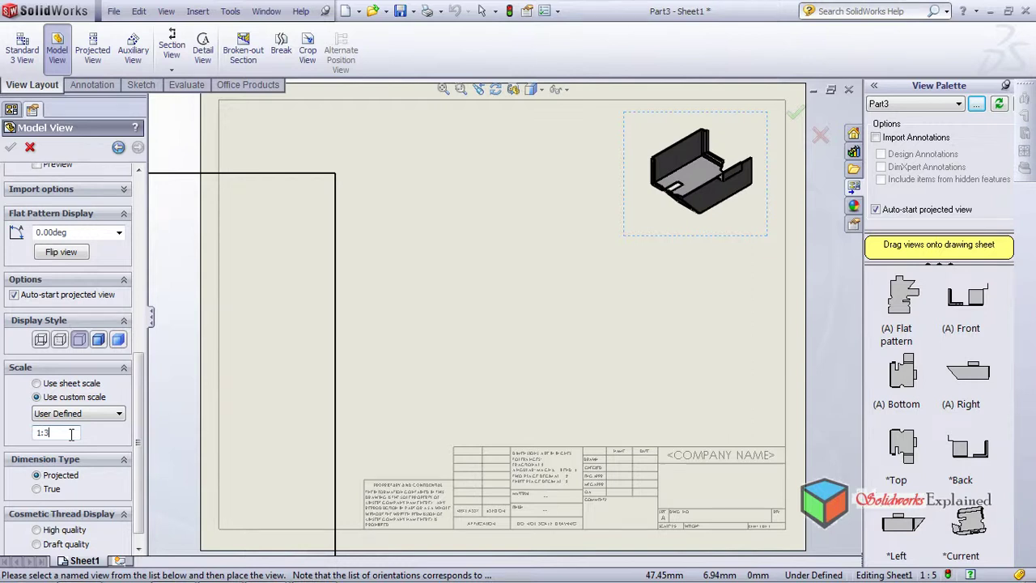
click(377, 272)
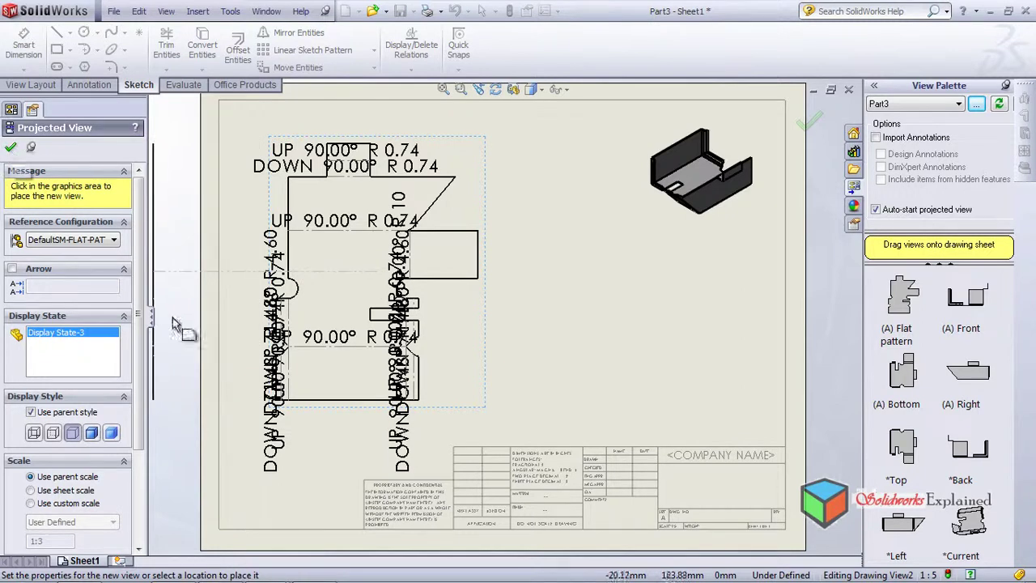
drag(142, 394, 160, 516)
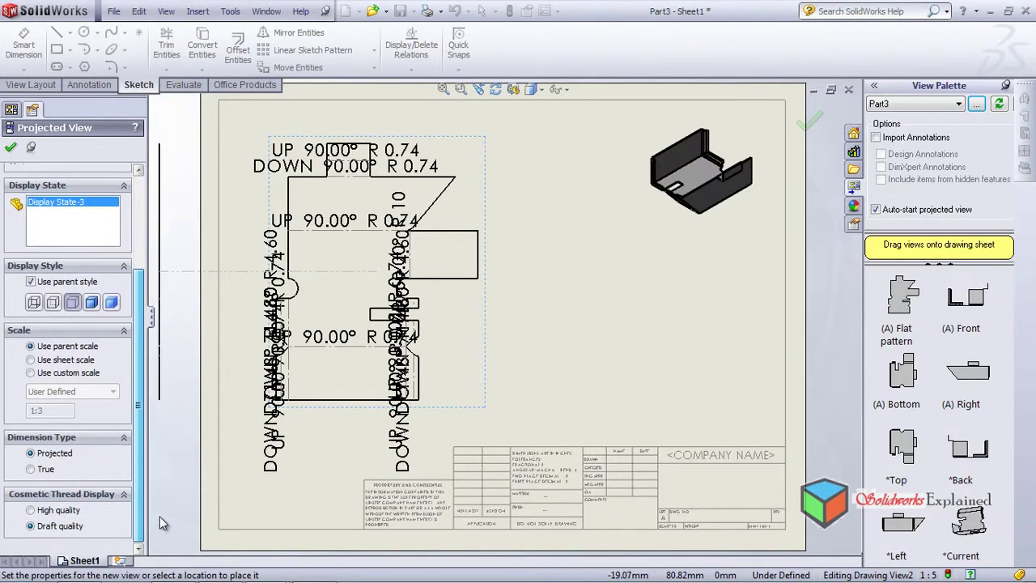
scroll(138, 364, up, 5)
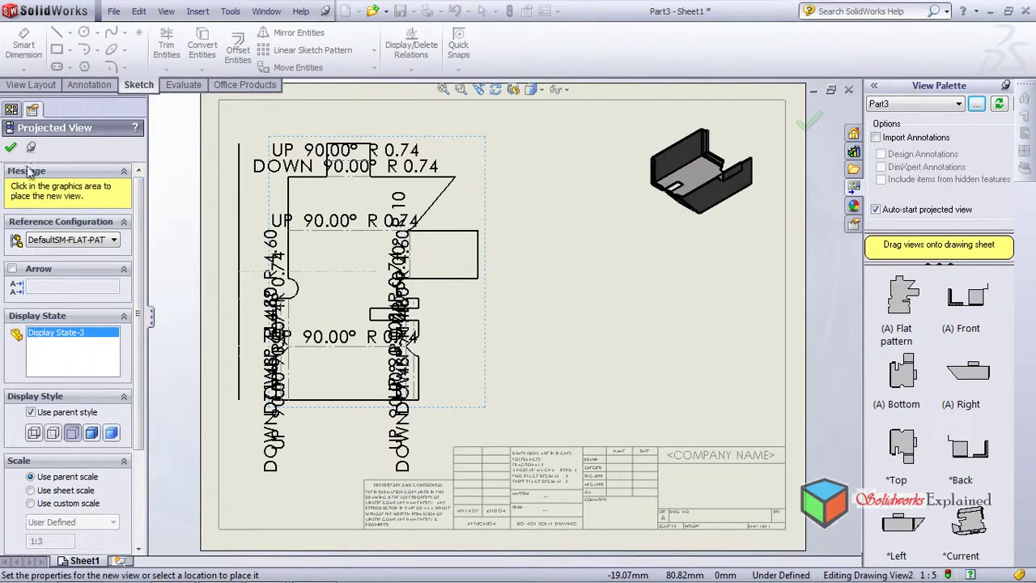
click(11, 148)
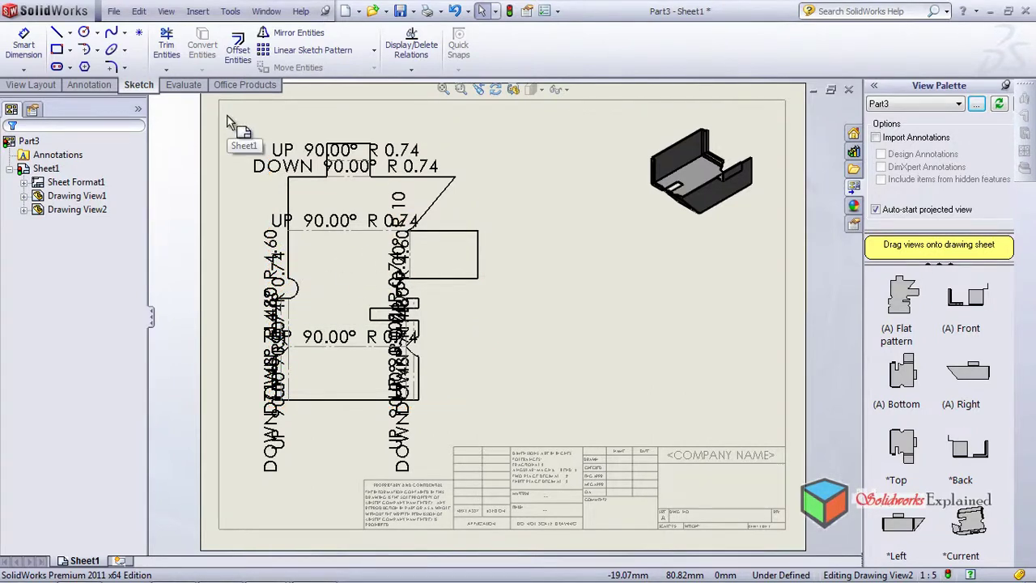
Change all the bend notes from the document font to 14-point Century Gothic
mouse_move(227, 116)
mouse_down()
mouse_move(297, 224)
mouse_move(474, 347)
mouse_move(515, 495)
mouse_up()
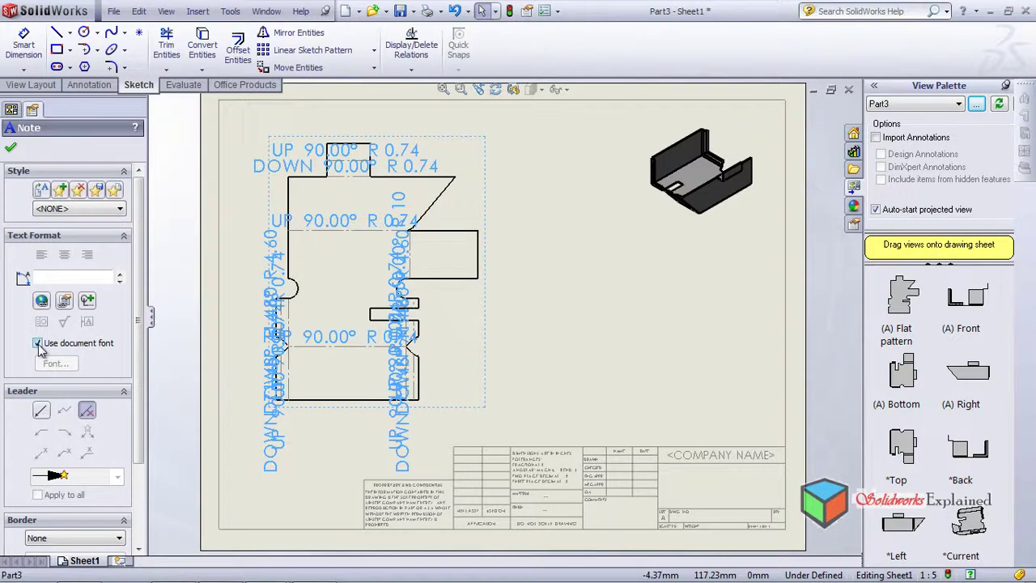
click(37, 344)
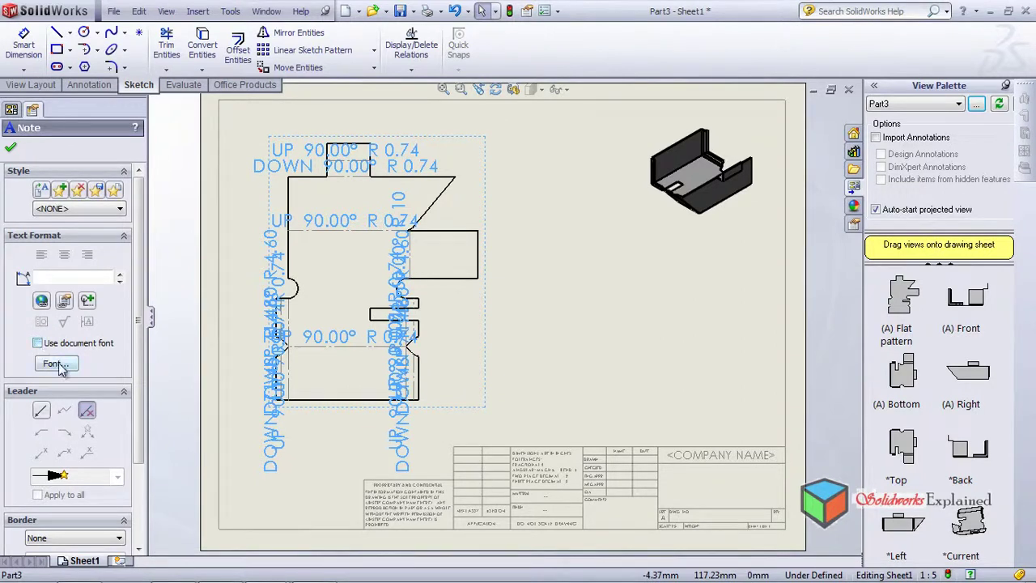
click(56, 364)
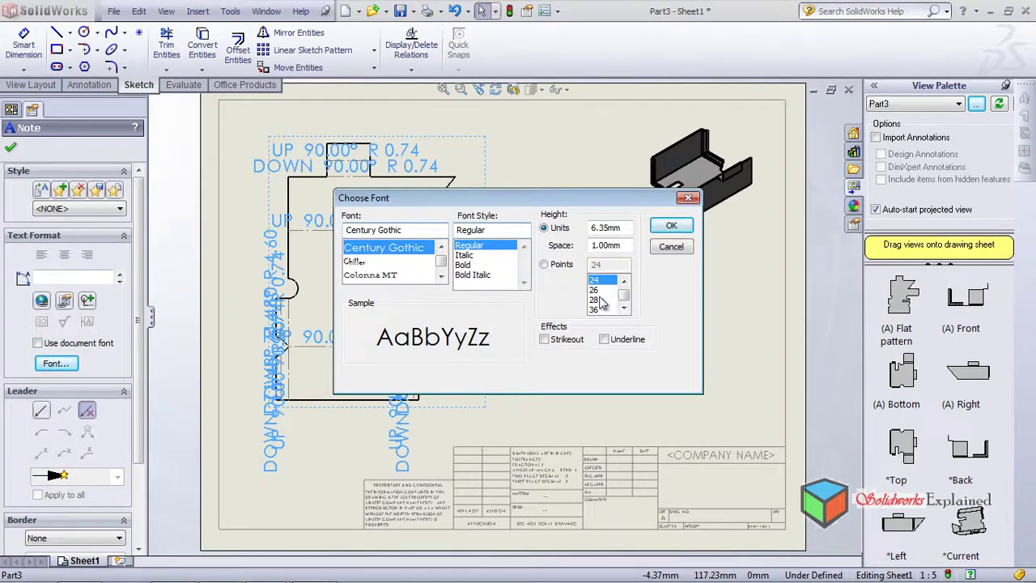
click(544, 266)
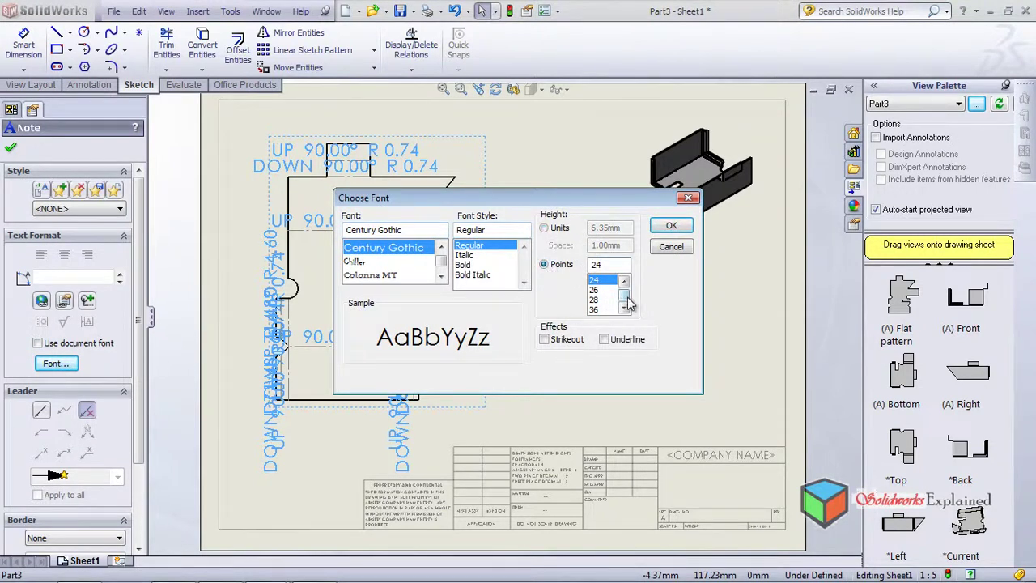
click(623, 280)
click(623, 281)
click(623, 281)
click(623, 280)
click(623, 281)
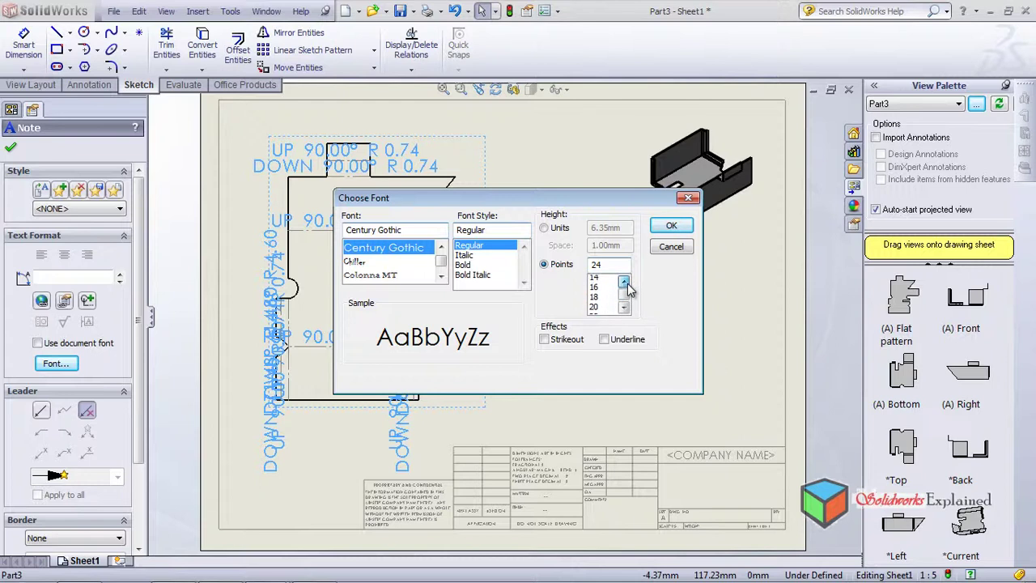
click(596, 301)
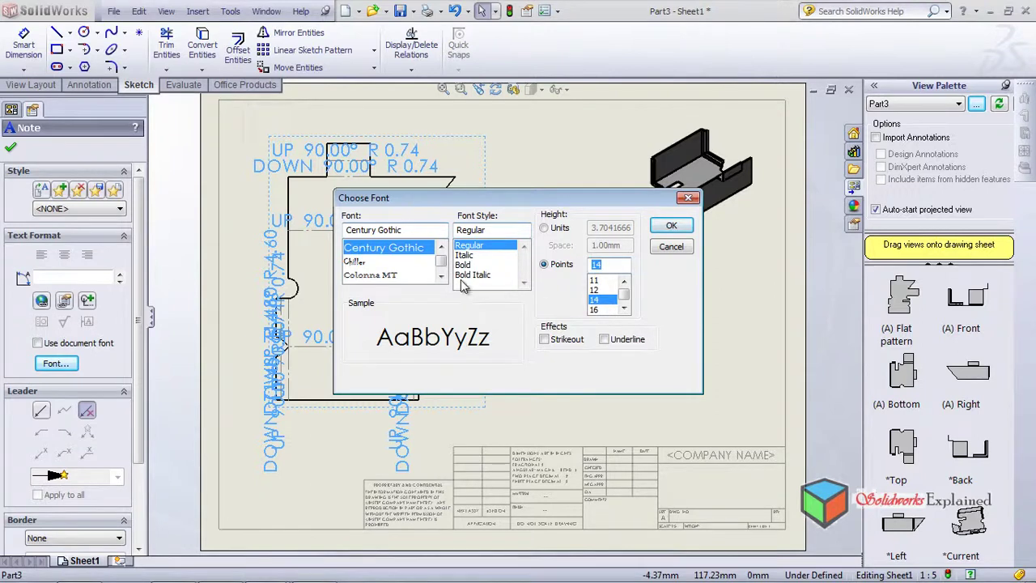
click(668, 228)
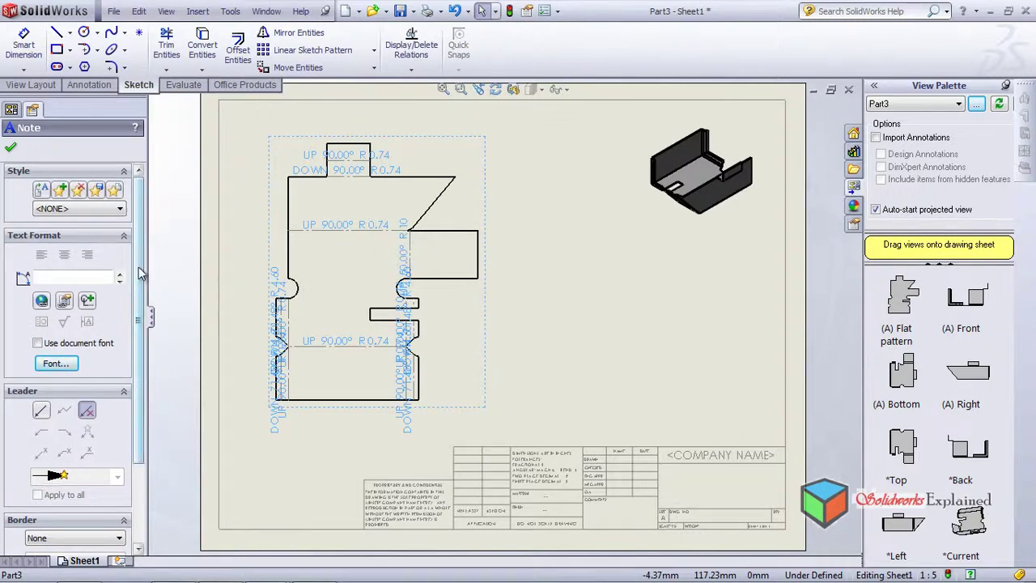
Apply the smaller note font and spread the left DOWN 71.48° R 4.60 and UP 90.00° notes apart
drag(139, 274, 142, 381)
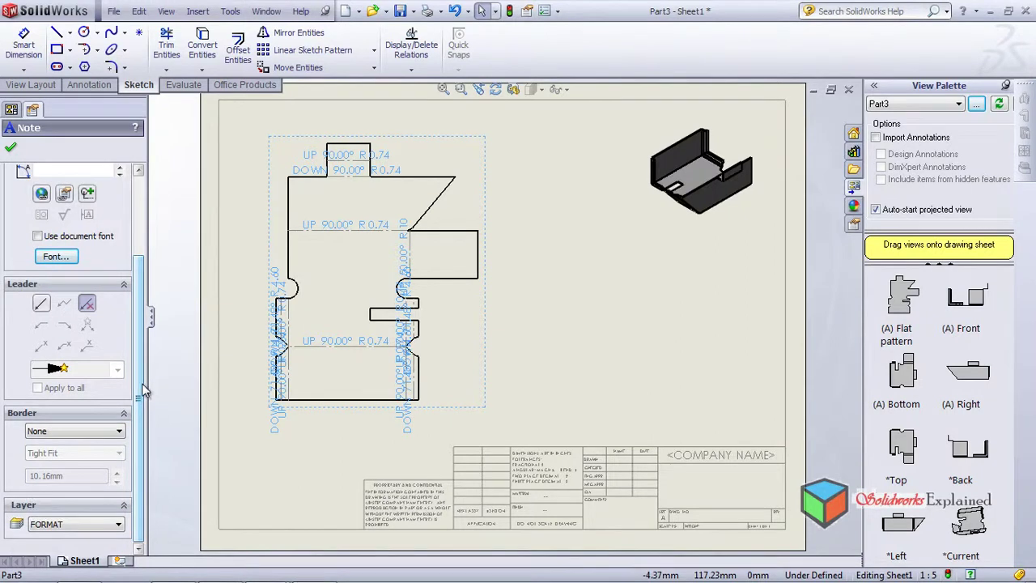
click(10, 146)
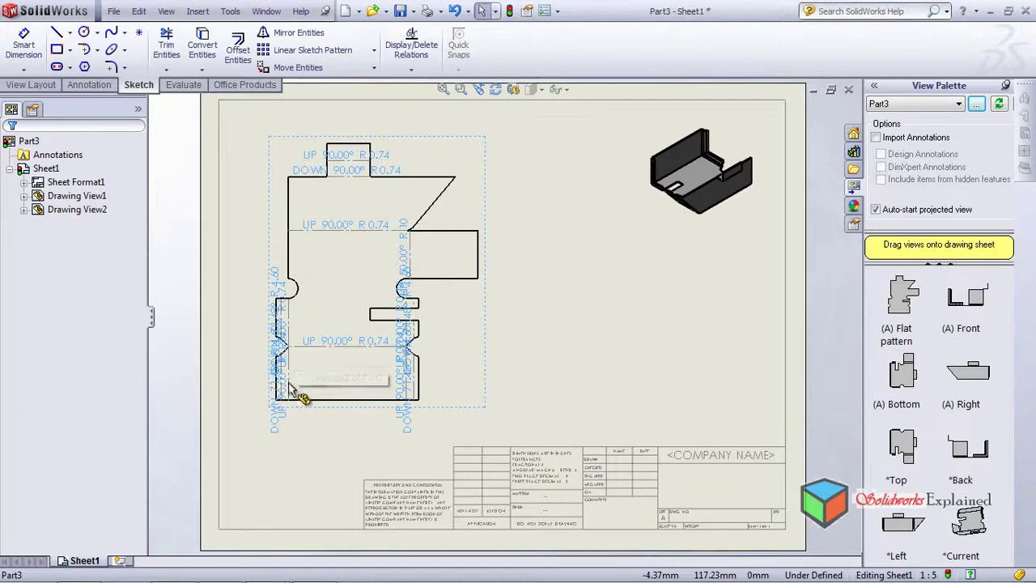
scroll(292, 369, down, 4)
scroll(324, 344, down, 2)
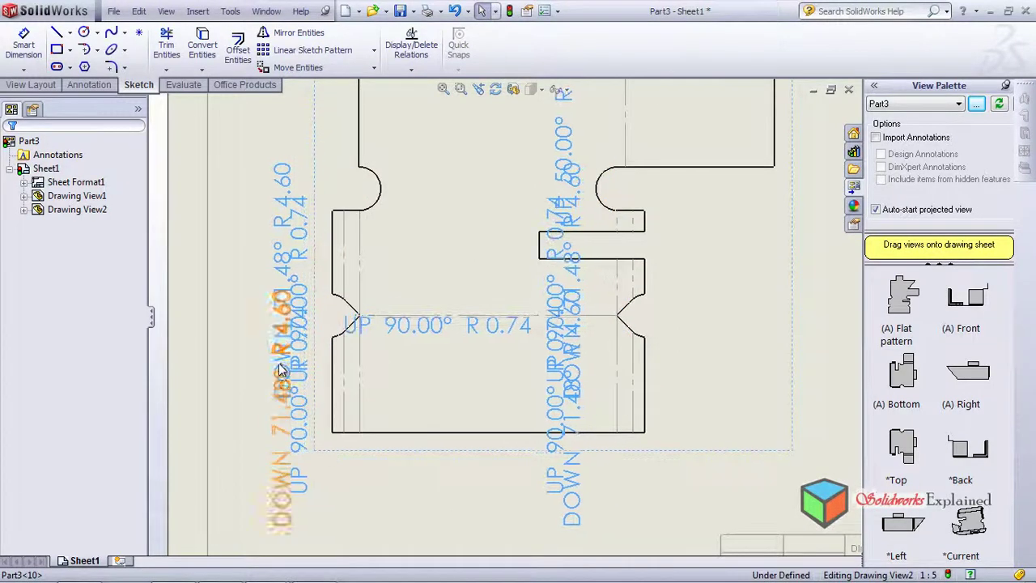
drag(275, 368, 378, 364)
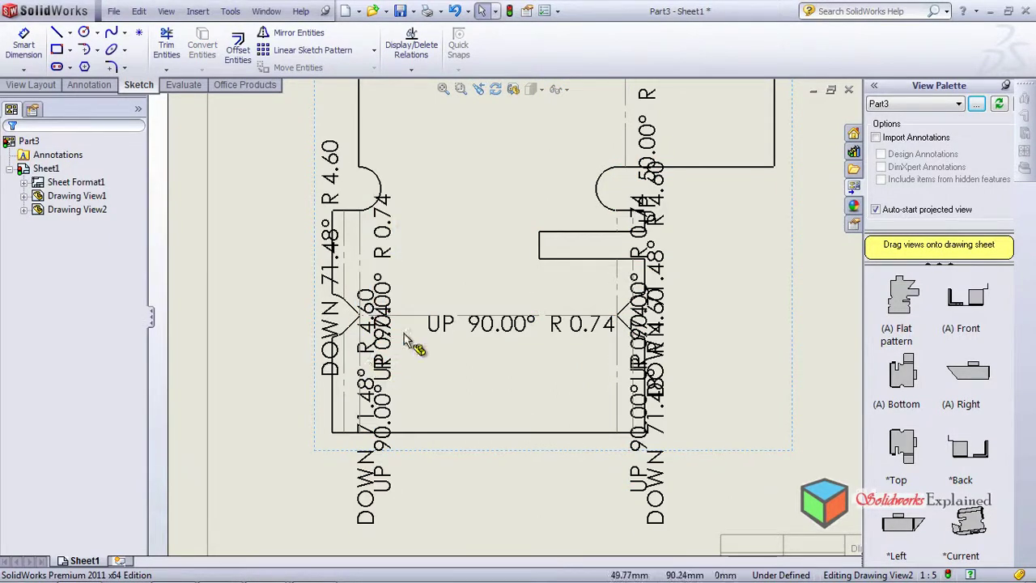
scroll(409, 336, up, 6)
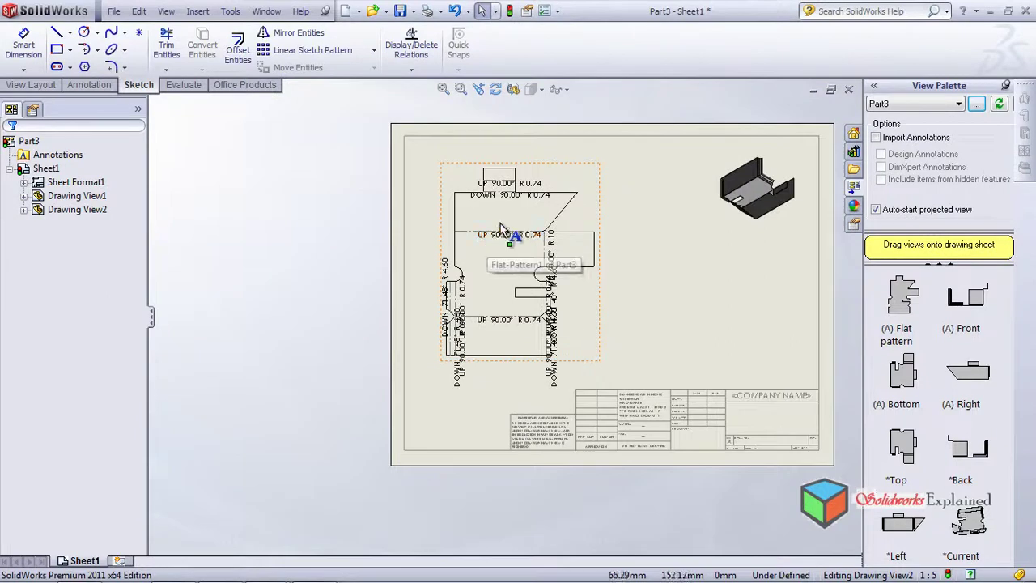
scroll(487, 238, down, 4)
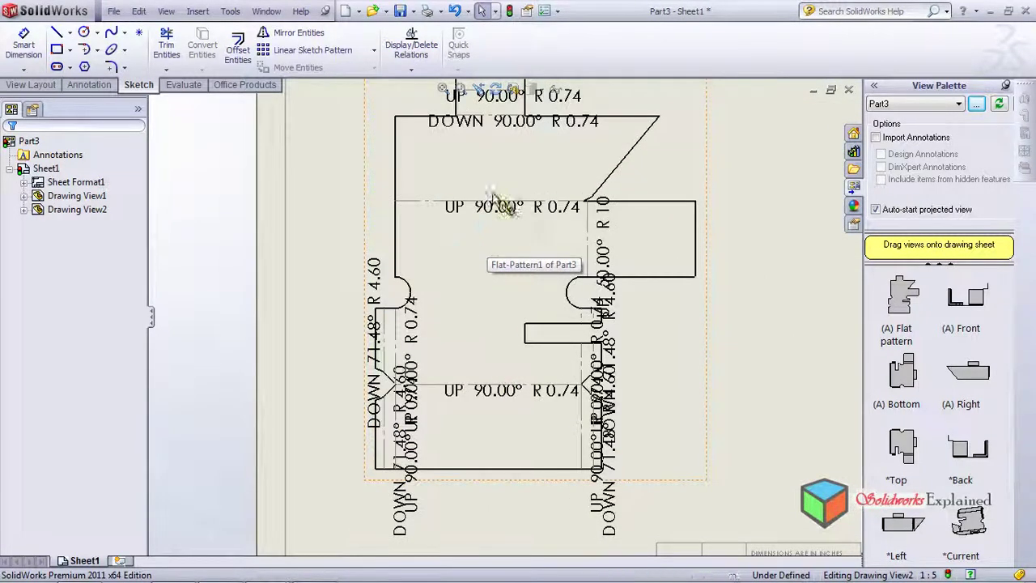
scroll(490, 201, up, 2)
Separate the stacked UP and DOWN 90.00° R0.74 notes and shift the R10 note right
drag(551, 166, 611, 162)
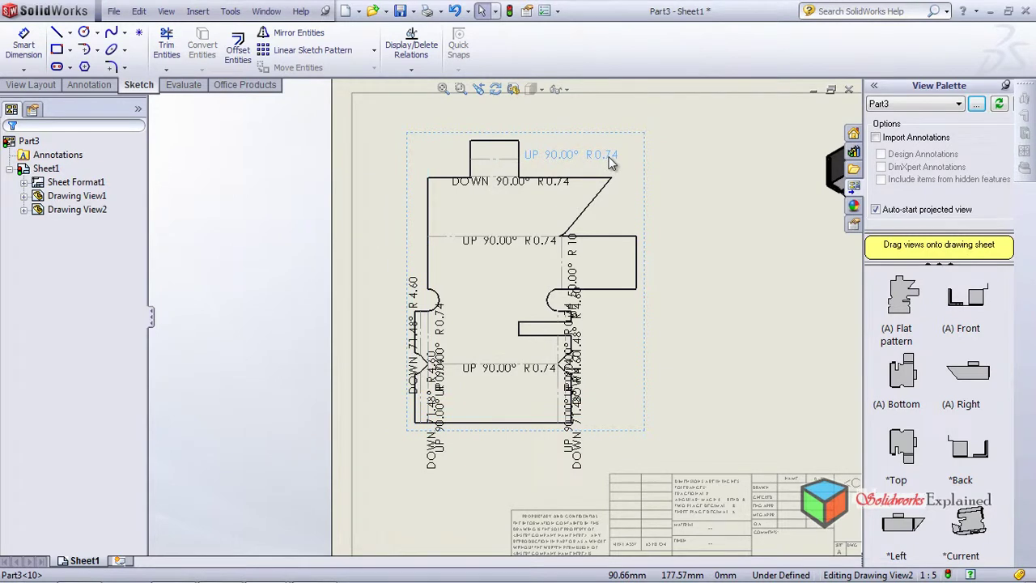
click(526, 202)
drag(526, 205, 521, 194)
drag(571, 277, 592, 277)
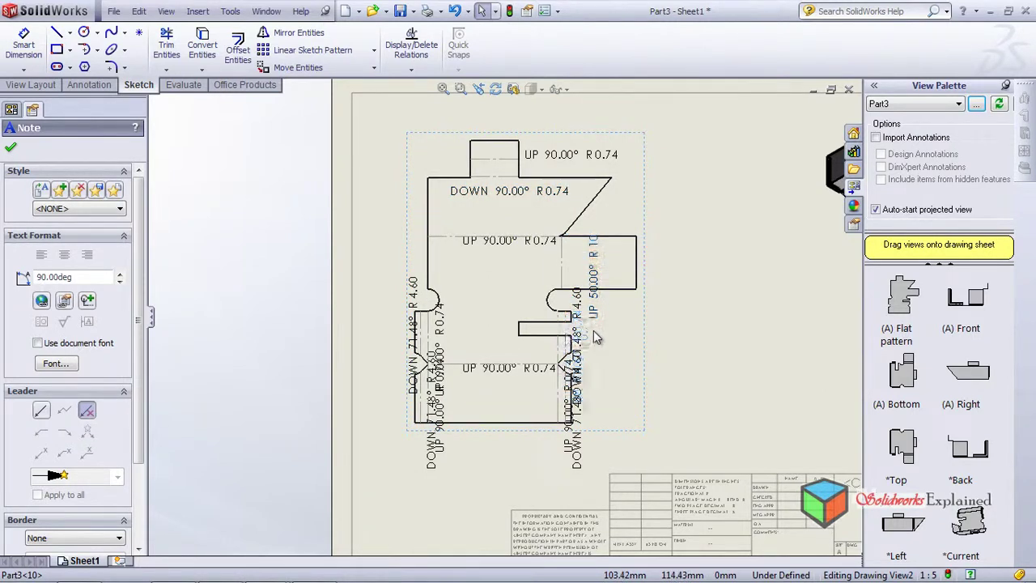
drag(571, 336, 609, 348)
click(582, 376)
drag(586, 382, 599, 382)
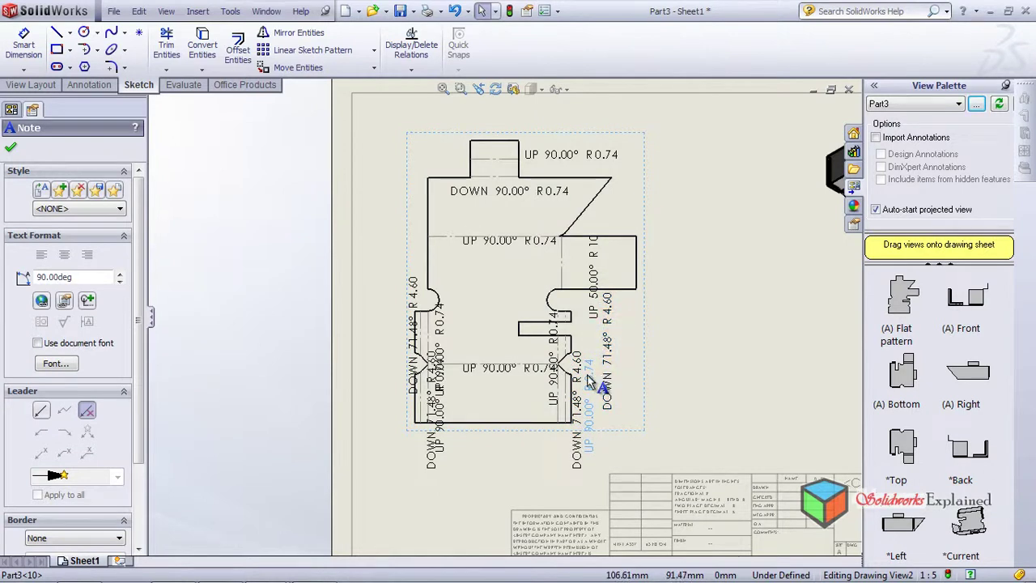
Pull the DOWN 71.48° R4.60 and remaining UP 90.00° R0.74 notes out and place them vertically
drag(420, 388, 406, 390)
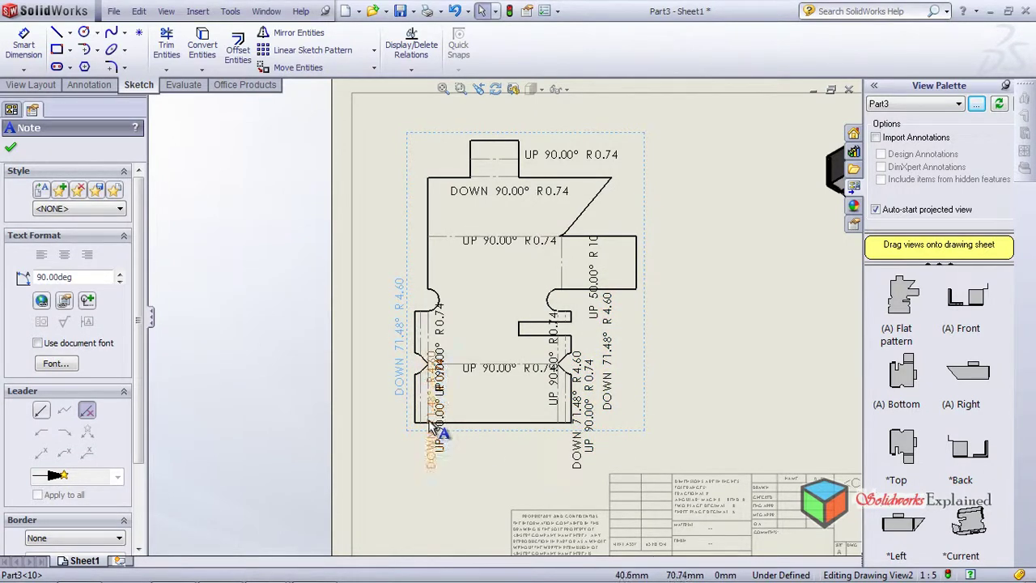
drag(433, 459, 366, 444)
drag(435, 463, 388, 458)
click(429, 447)
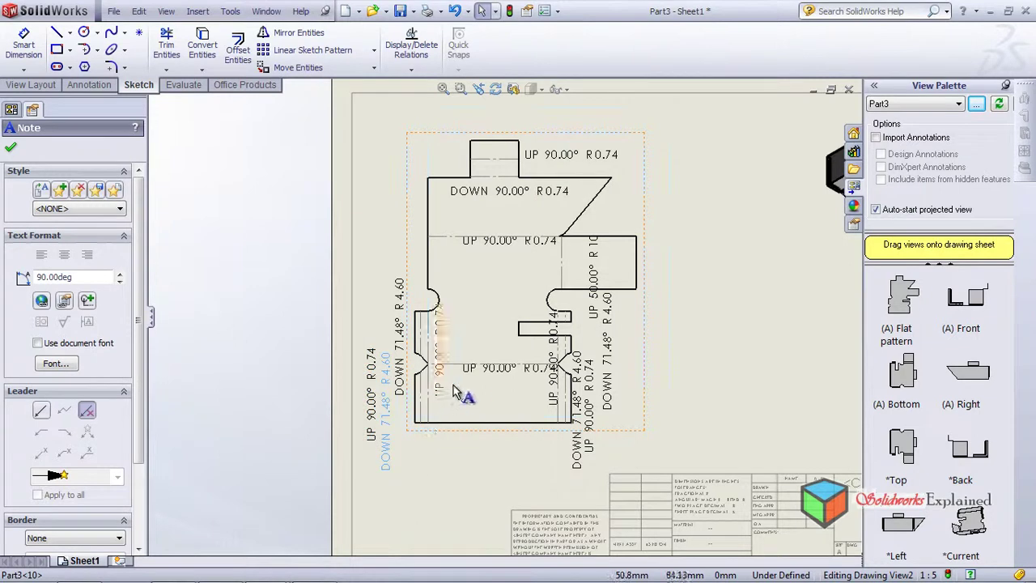
click(446, 398)
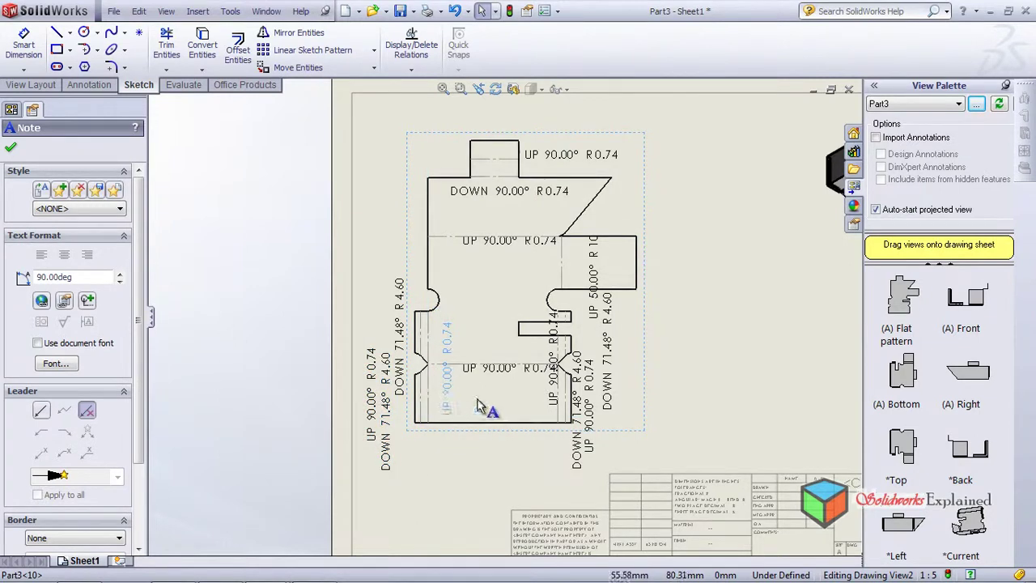
click(560, 393)
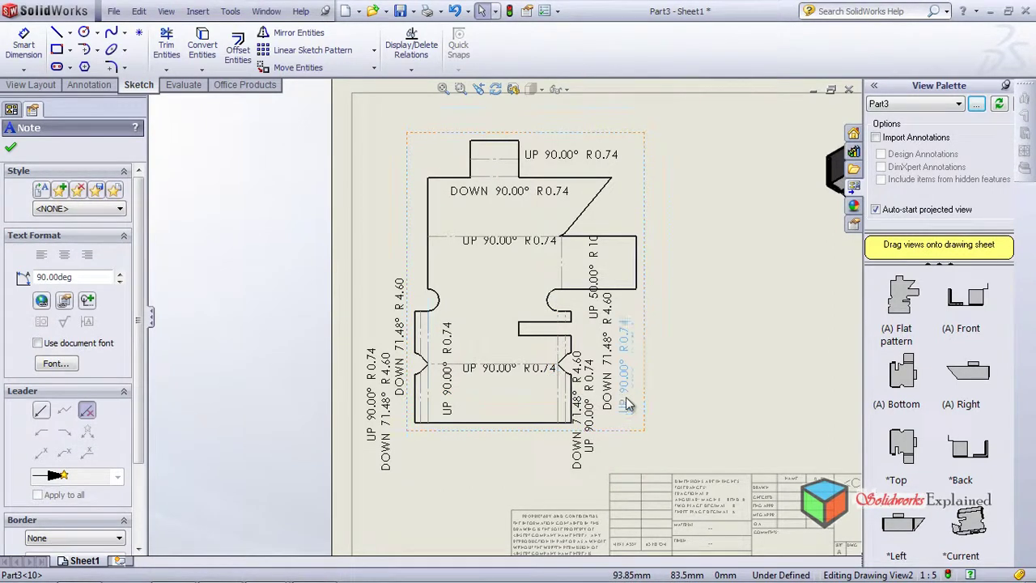
click(634, 421)
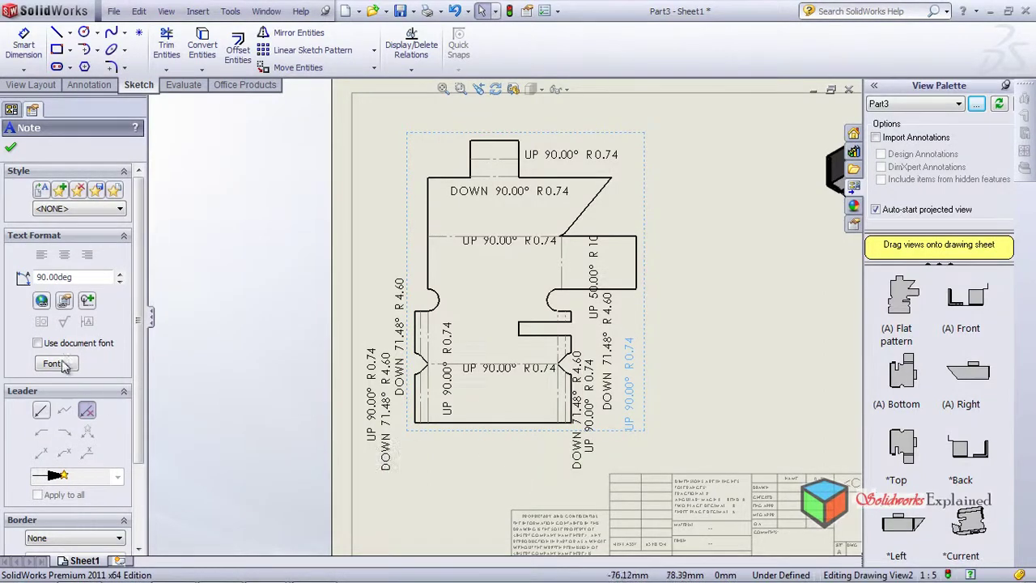
Add a leader to a vertical bend note and to the repositioned top UP 90.00° R0.74 note
click(41, 410)
click(557, 364)
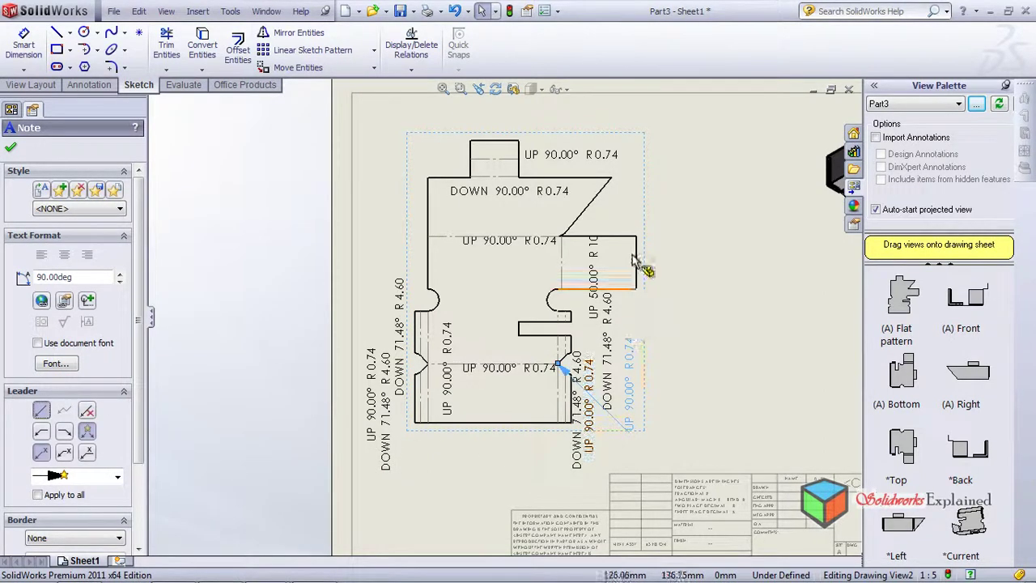
click(544, 160)
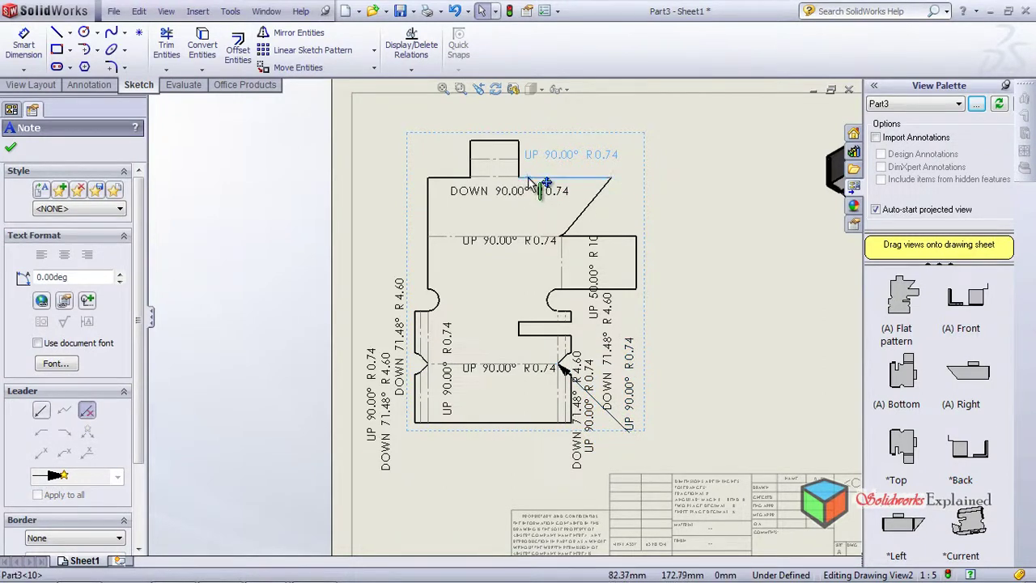
click(557, 174)
mouse_move(565, 159)
mouse_down()
mouse_move(611, 157)
mouse_move(573, 154)
mouse_up()
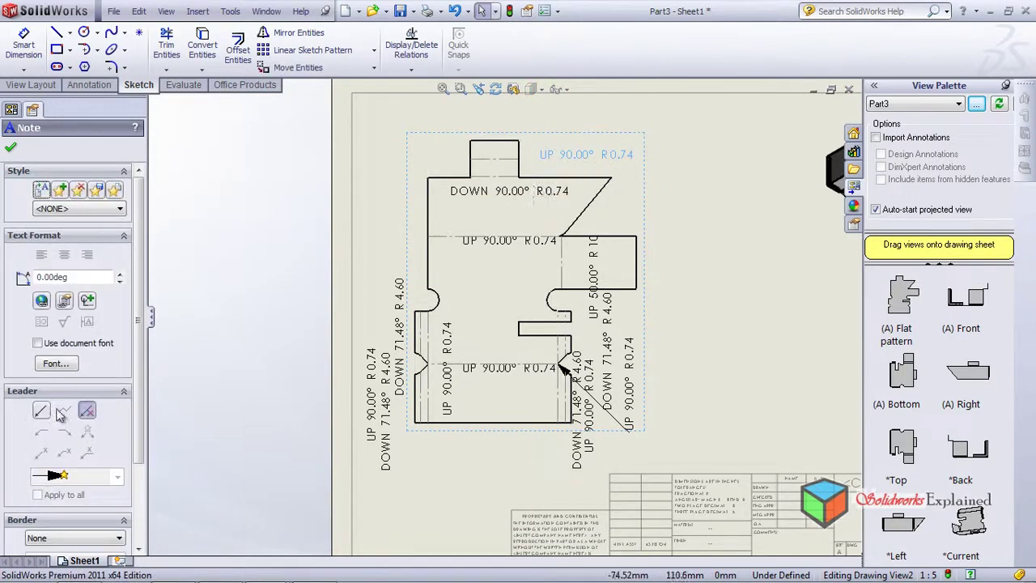
click(41, 411)
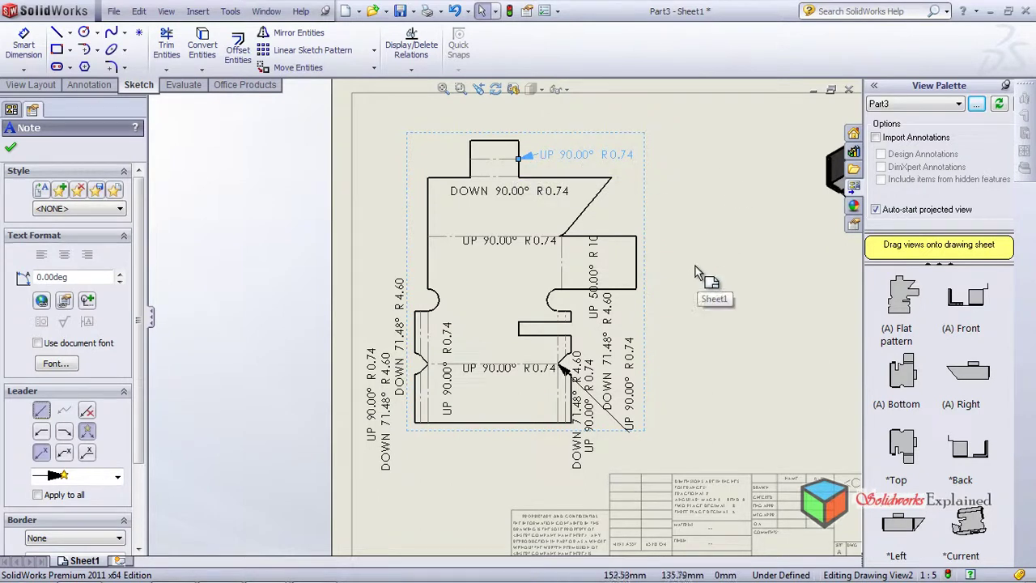
Nudge the DOWN 90.00° R0.74 note down and left, then deselect it
click(458, 196)
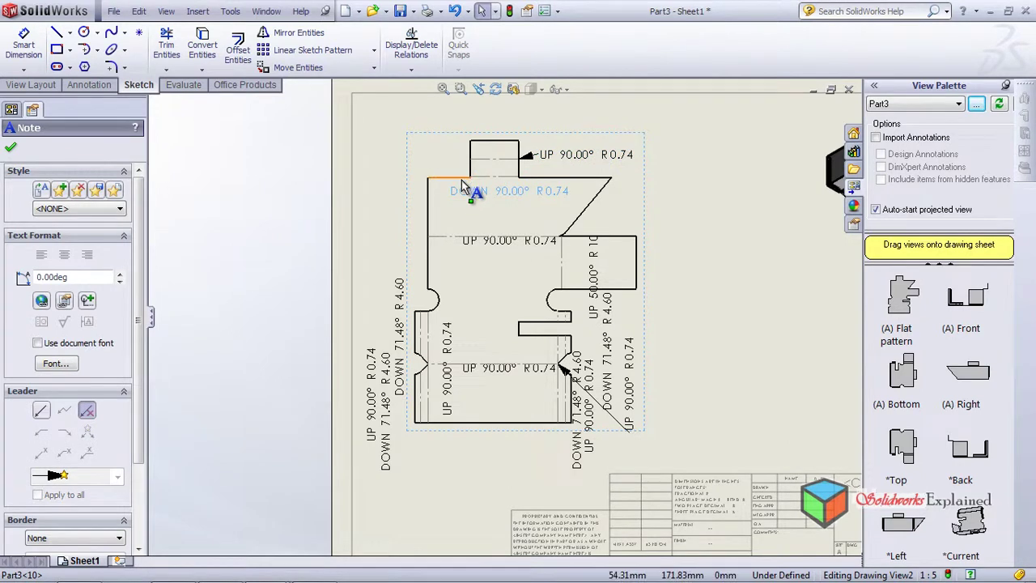
click(463, 184)
drag(465, 197, 461, 204)
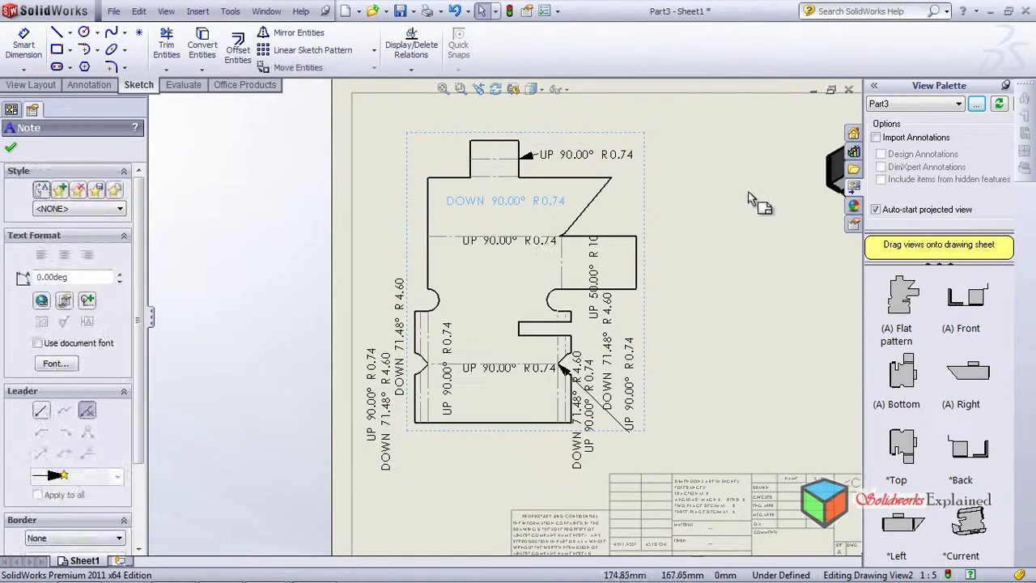
click(712, 201)
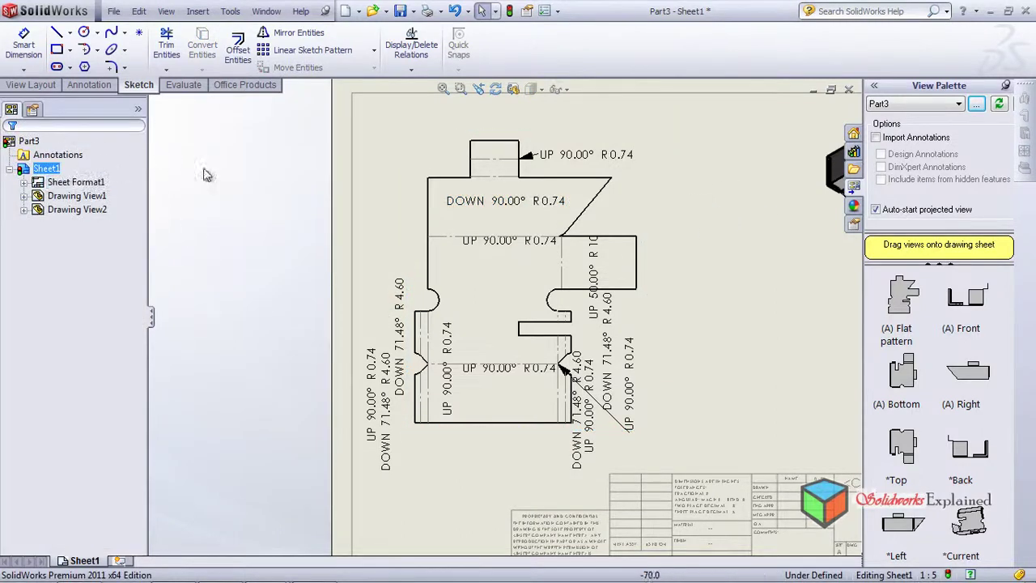
Box-select every bend note on the flat pattern and give them all leader arrows
drag(357, 110, 718, 513)
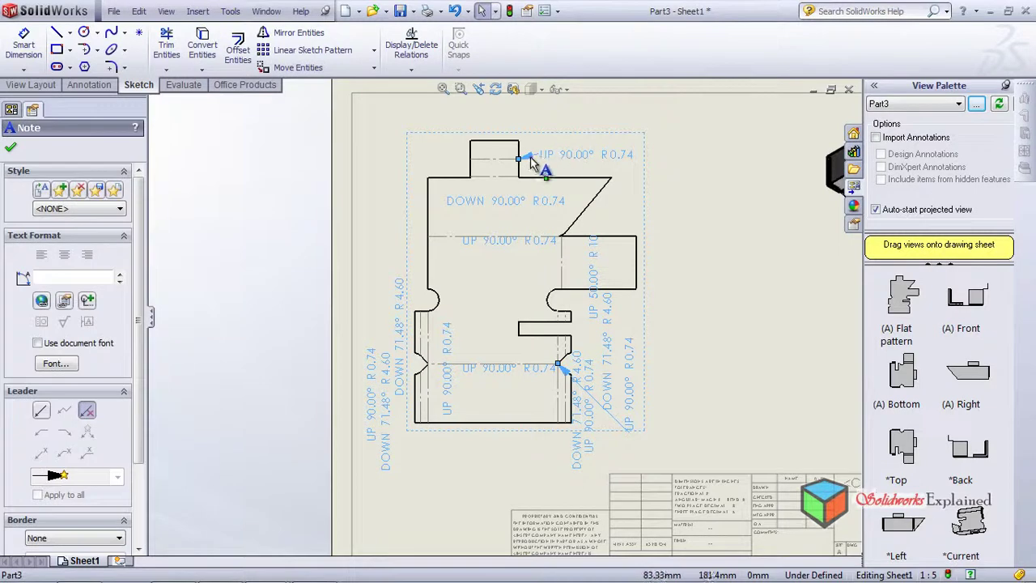
click(42, 411)
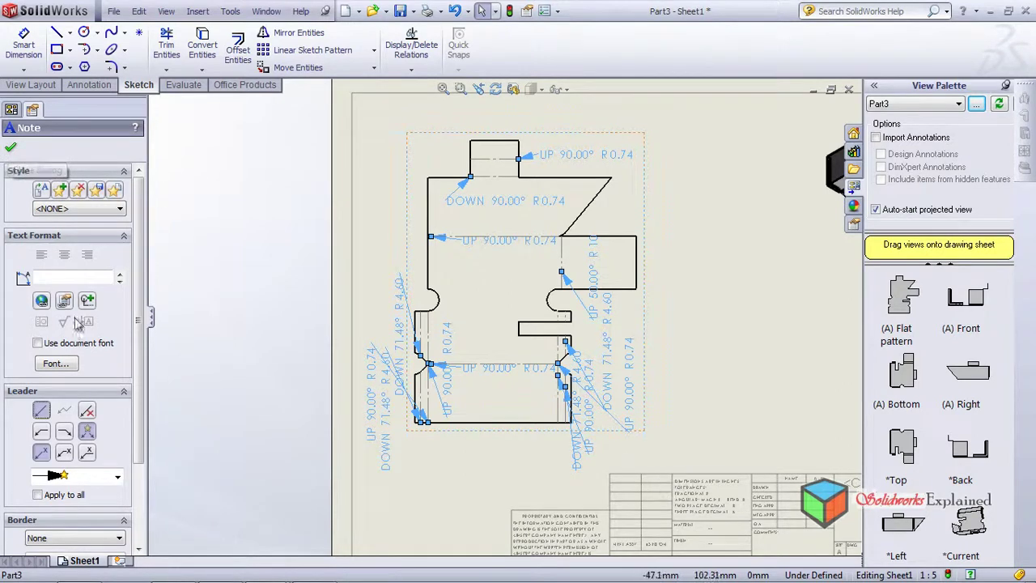
click(11, 150)
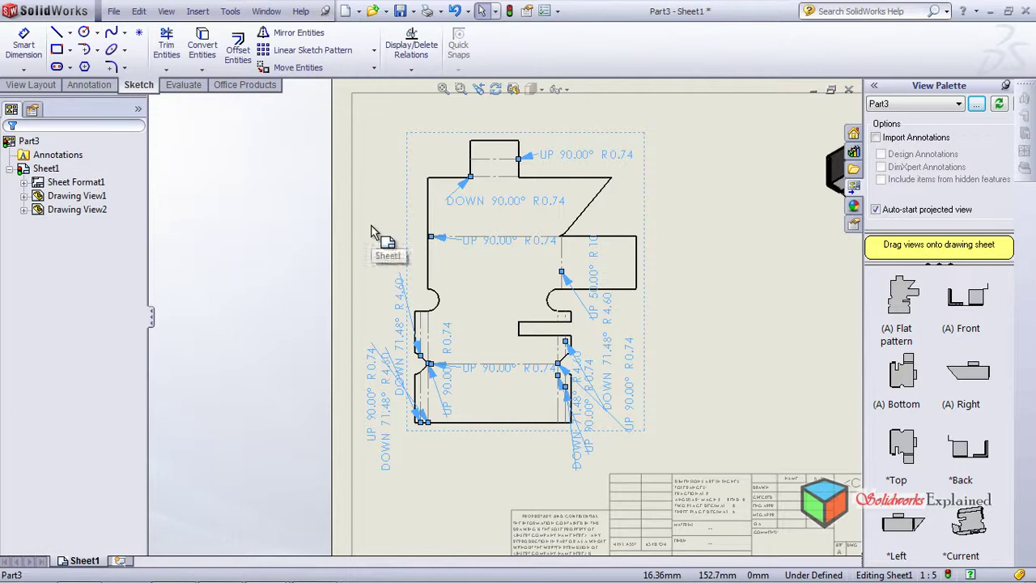
click(743, 226)
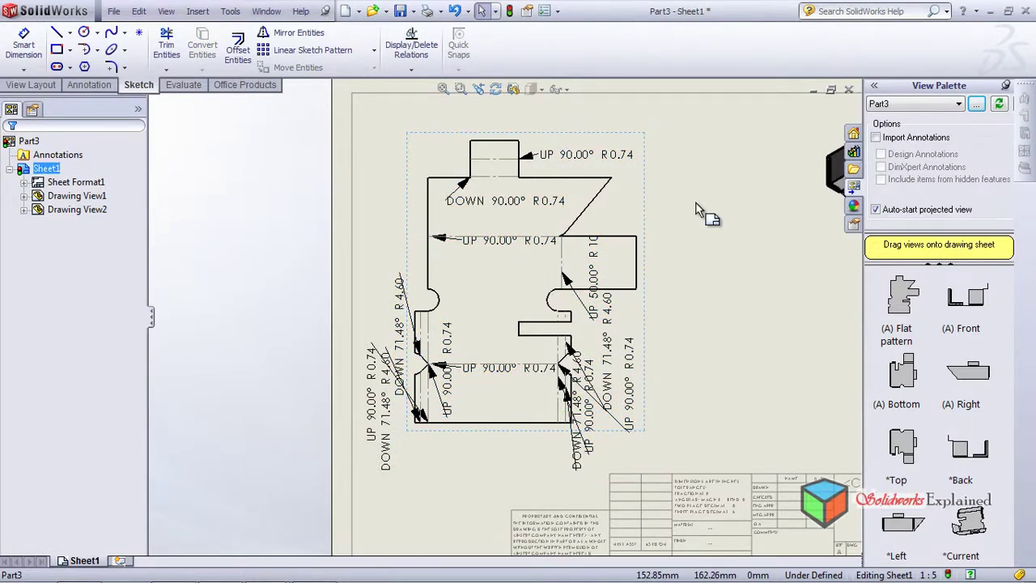
Move the DOWN 71.48° R 4.60 note up-left and the lower UP 90.00° R 0.74 note beside its bend
scroll(478, 368, down, 4)
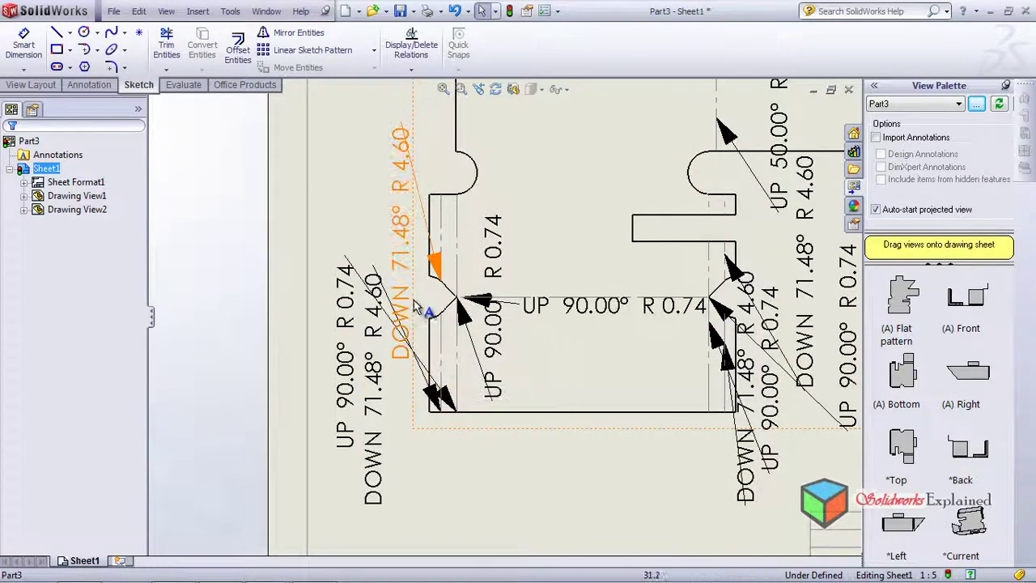
mouse_move(407, 283)
mouse_down()
mouse_move(405, 257)
mouse_move(369, 198)
mouse_move(382, 191)
mouse_move(377, 178)
mouse_up()
drag(374, 413, 398, 324)
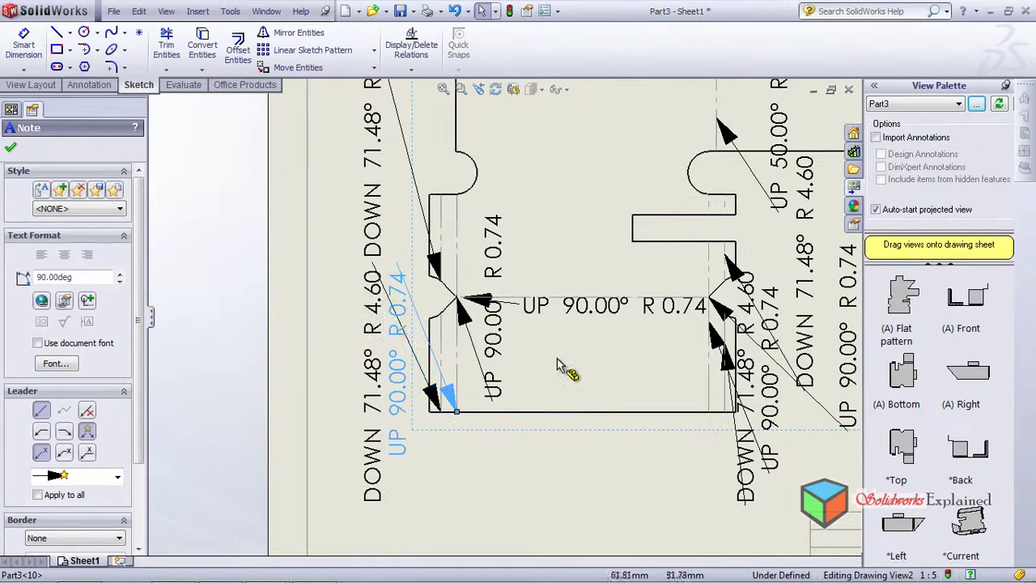
scroll(575, 362, up, 3)
scroll(574, 362, up, 1)
scroll(567, 360, down, 4)
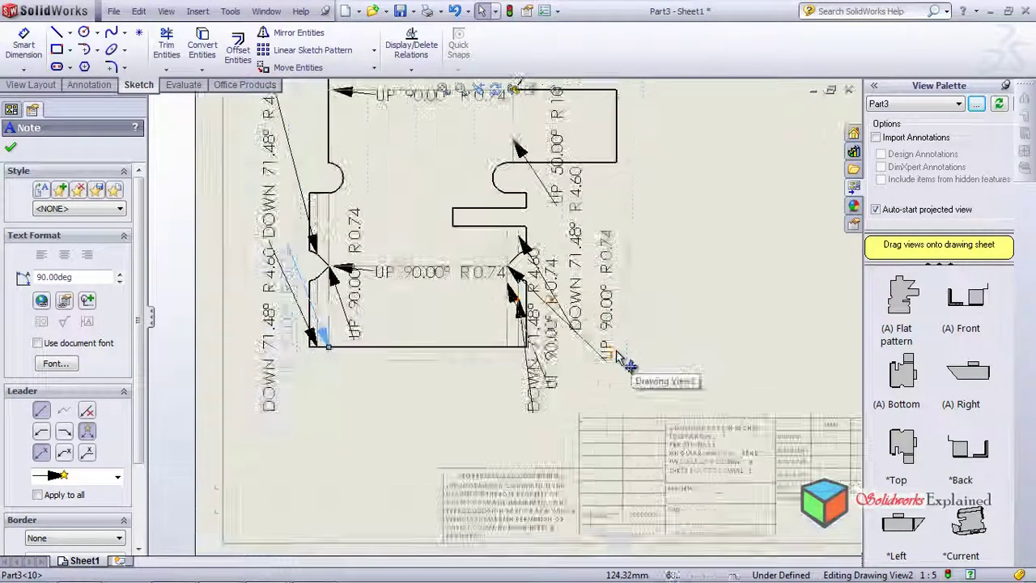
scroll(567, 362, down, 2)
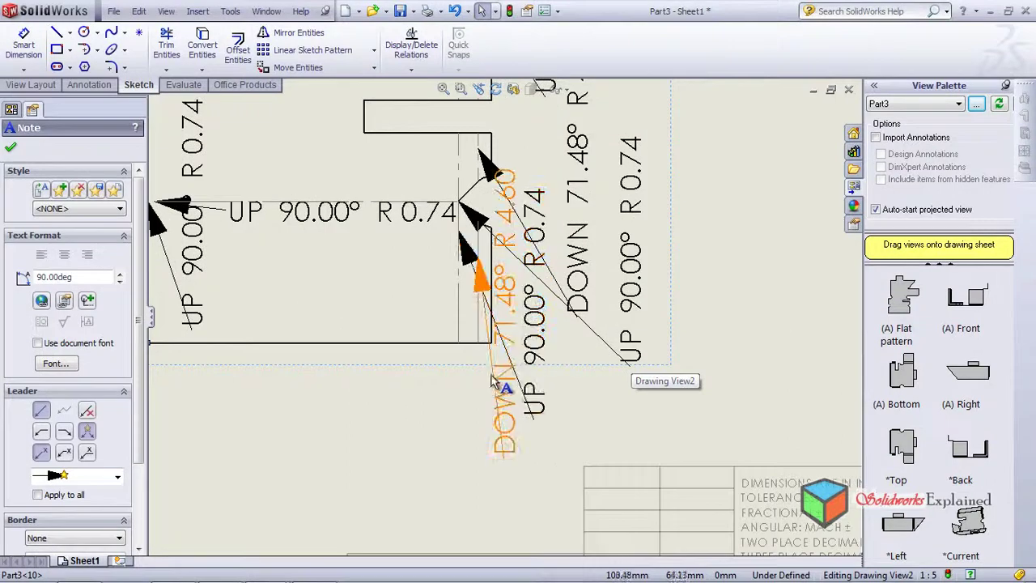
Lower the DOWN 71.48° R 4.60 and UP 90.00° R 0.74 notes, finishing the UP 50.00° R 10 note
mouse_move(503, 388)
mouse_down()
mouse_move(486, 390)
mouse_move(511, 397)
mouse_move(508, 254)
mouse_up()
scroll(577, 299, up, 5)
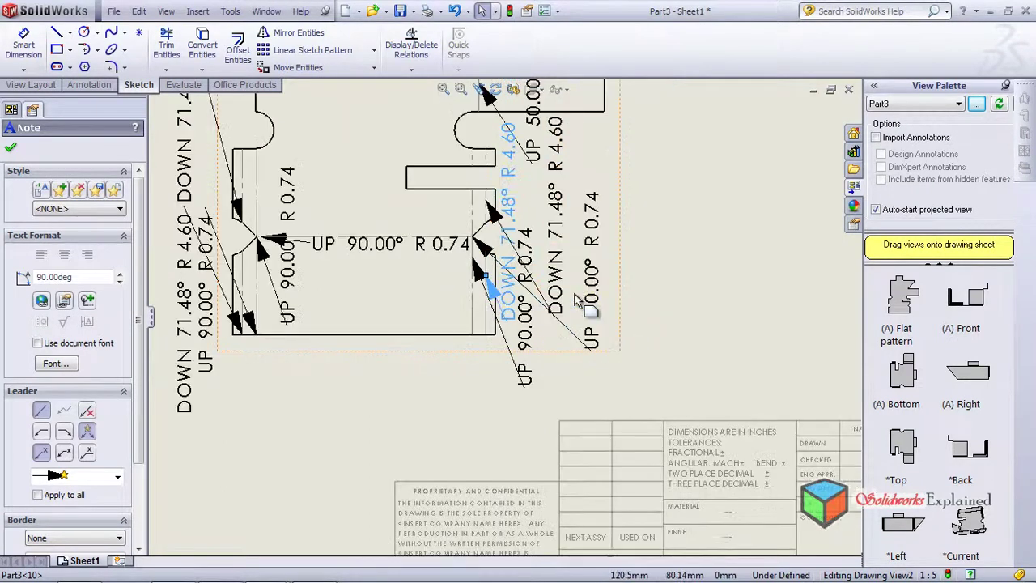
scroll(558, 304, down, 3)
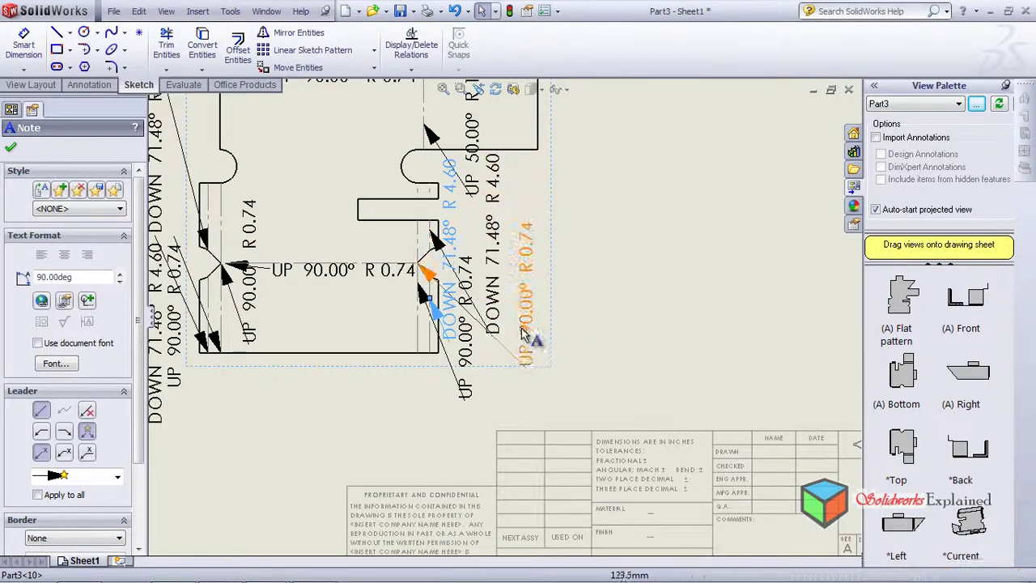
drag(523, 332, 525, 375)
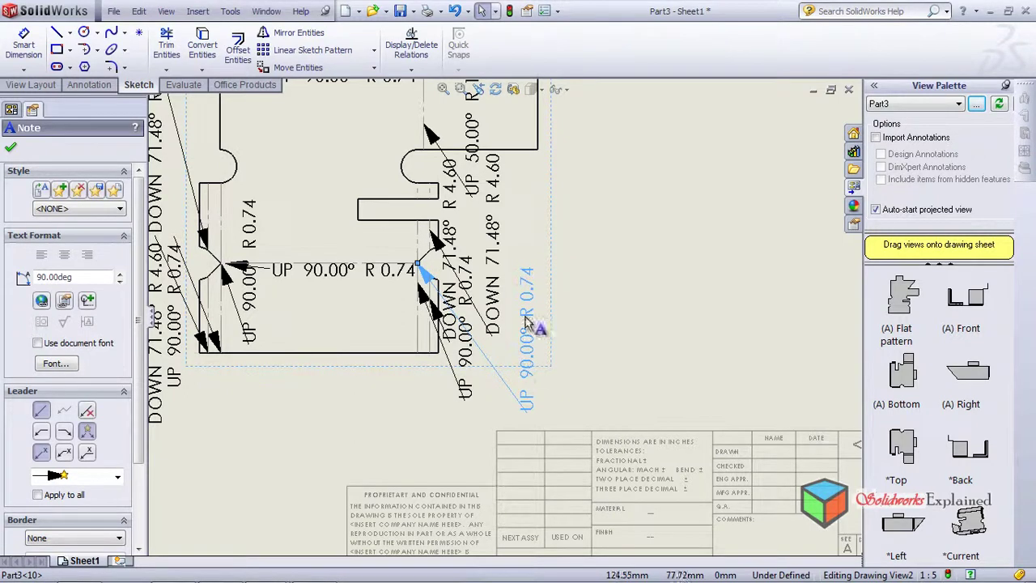
scroll(469, 280, up, 5)
scroll(472, 280, down, 6)
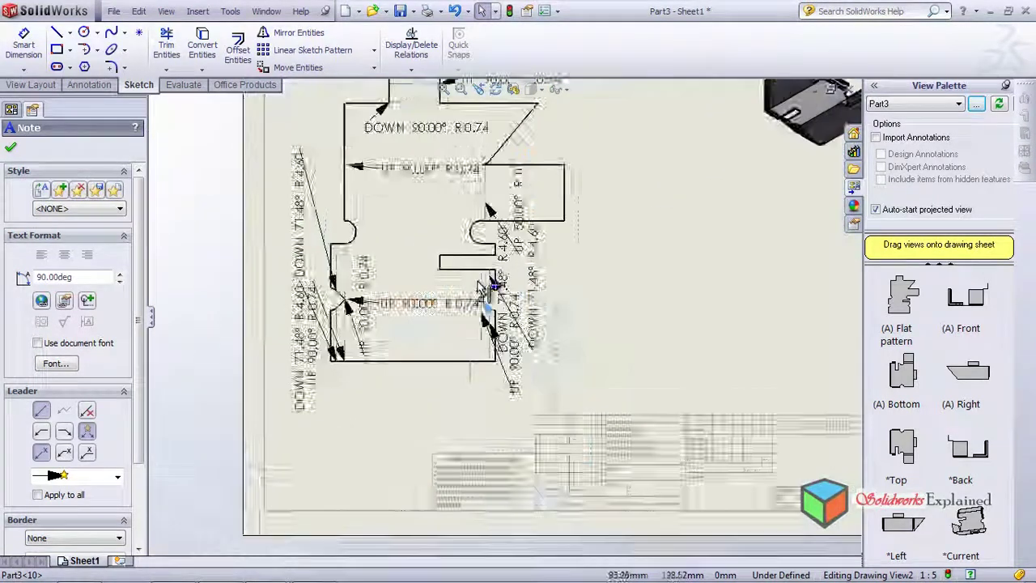
scroll(512, 275, up, 4)
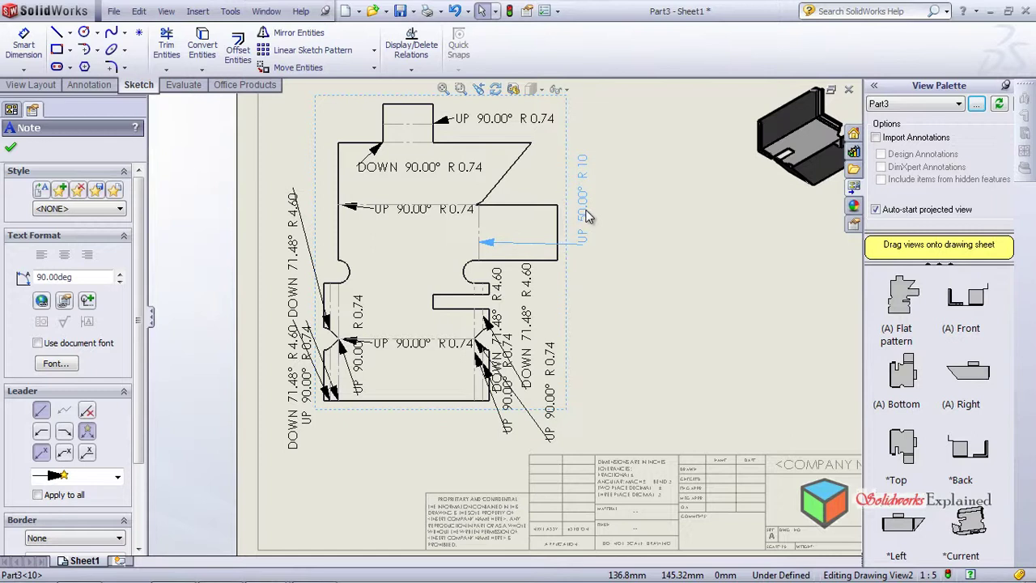
click(588, 213)
scroll(595, 344, down, 1)
key(Escape)
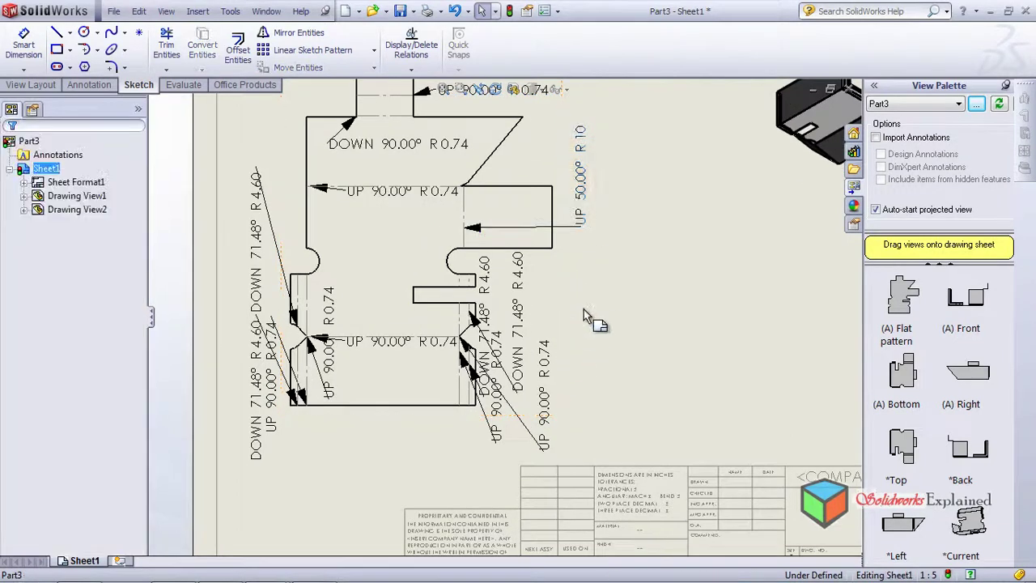
Move the upper UP 90.00° R0.74 note lower and try deleting the DOWN 71.48° R 4.60 note
mouse_move(397, 341)
mouse_down()
mouse_move(360, 479)
mouse_move(353, 422)
mouse_move(360, 437)
mouse_up()
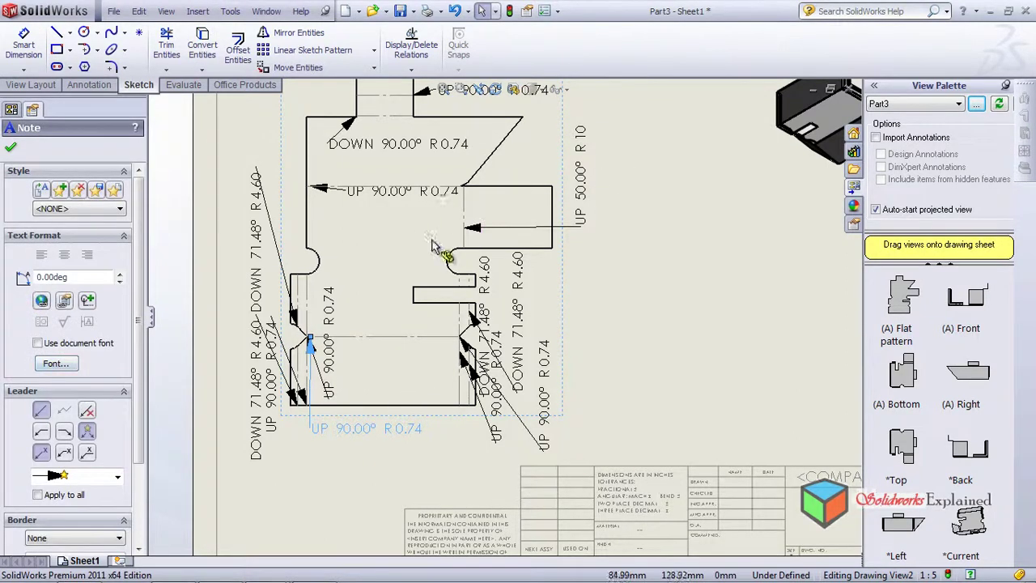
drag(385, 194, 363, 212)
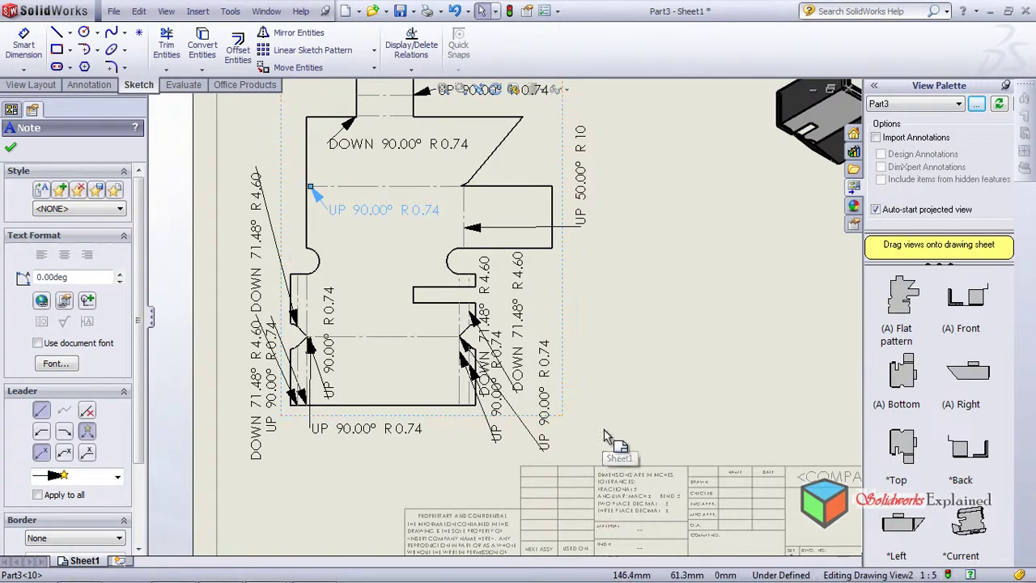
scroll(453, 388, down, 1)
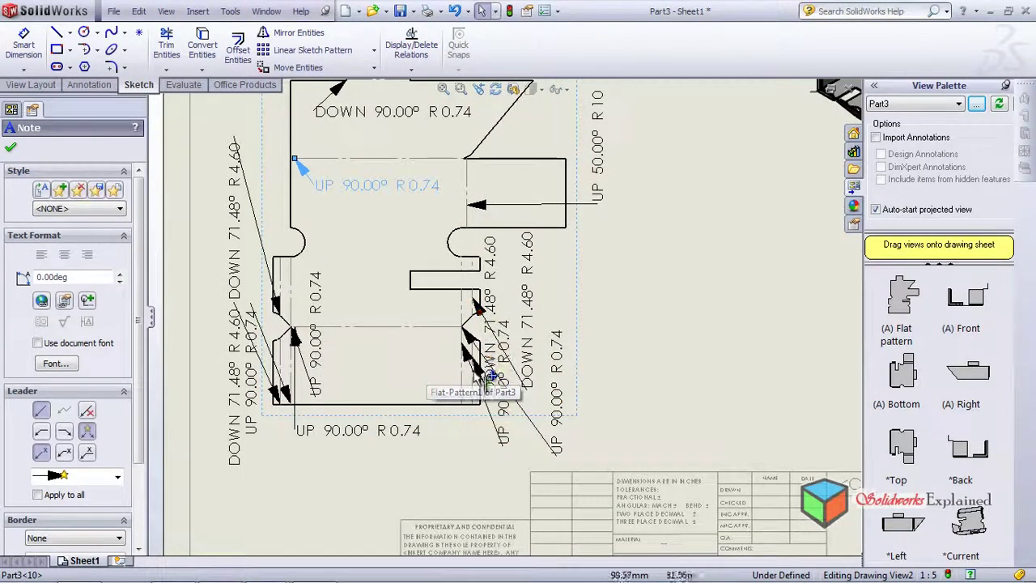
scroll(481, 370, up, 2)
scroll(485, 369, down, 2)
click(482, 334)
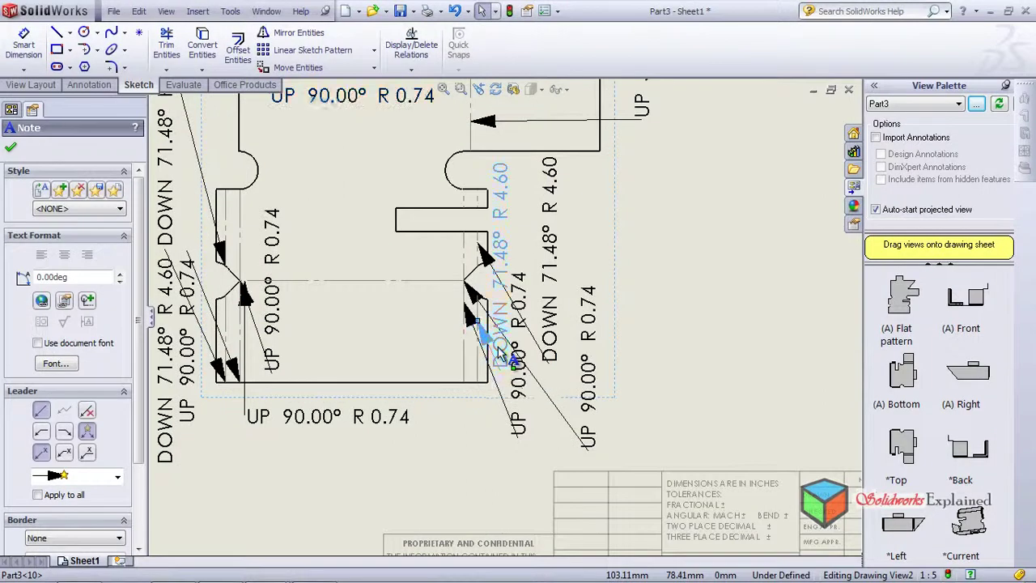
key(Delete)
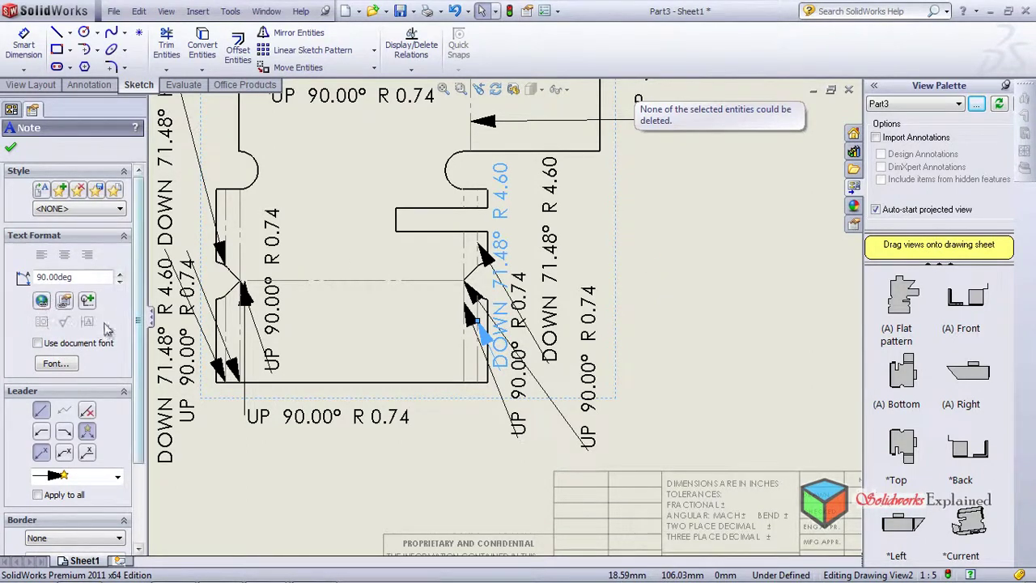
Give the note a bent leader and move the lower UP 90.00° R 0.74 note below the part
drag(138, 306, 146, 374)
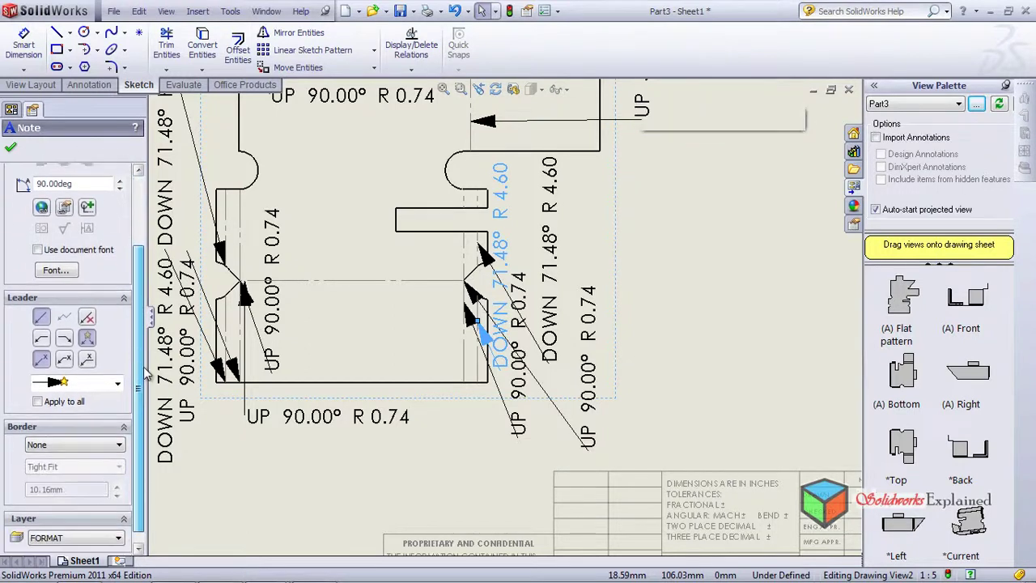
click(42, 338)
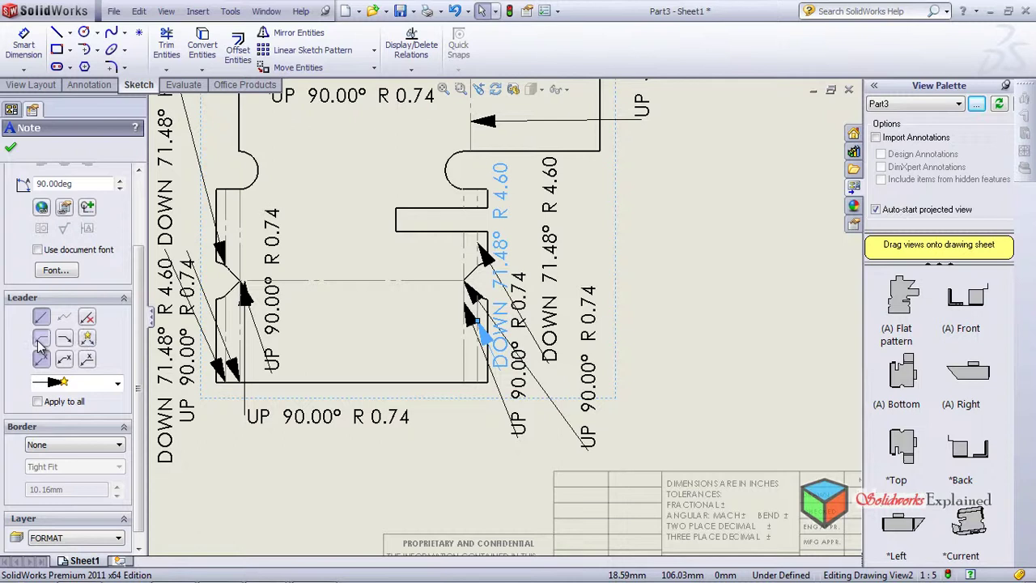
click(271, 426)
mouse_move(271, 427)
mouse_down()
mouse_move(283, 441)
mouse_move(310, 437)
mouse_move(271, 437)
mouse_up()
click(360, 488)
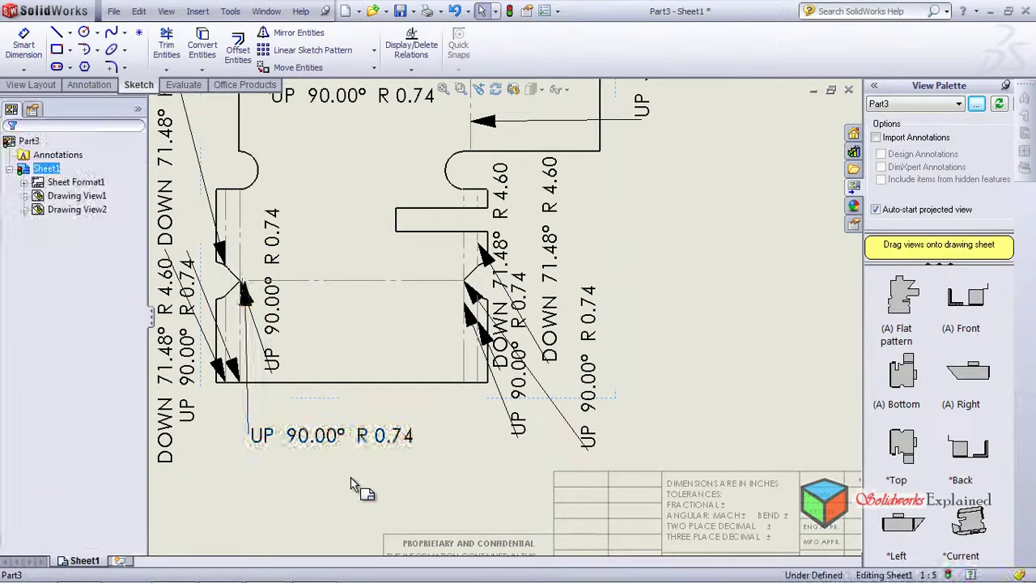
Place the UP 90.00° R 0.74 note below-left of the part with a straight leader and fit the sheet
click(298, 443)
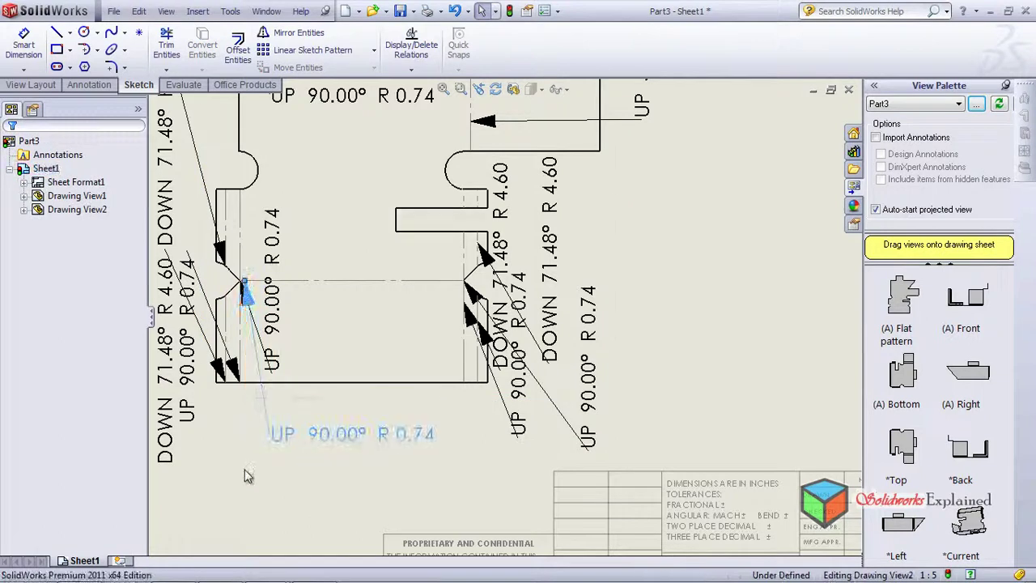
click(281, 447)
drag(291, 441, 272, 448)
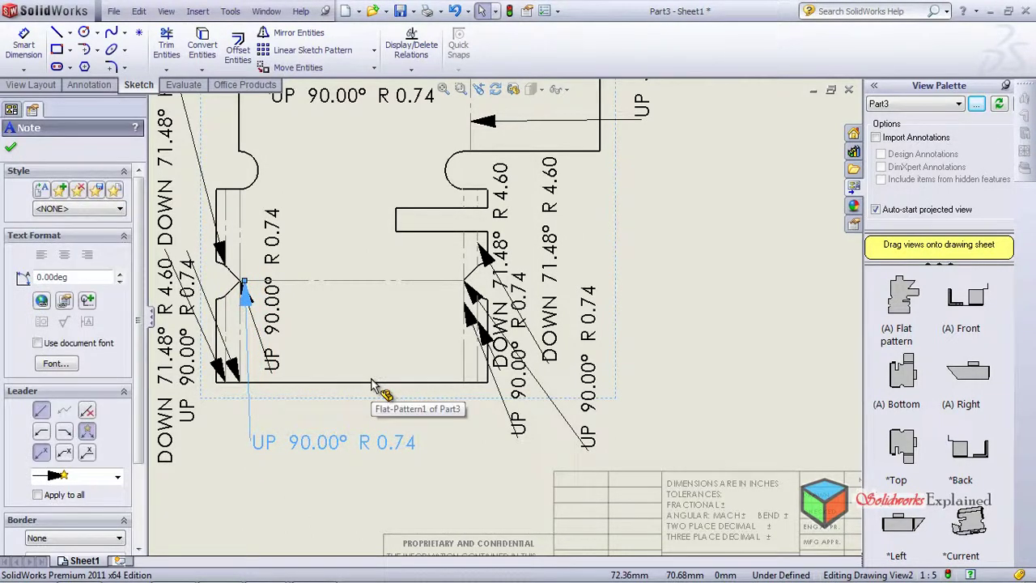
click(42, 413)
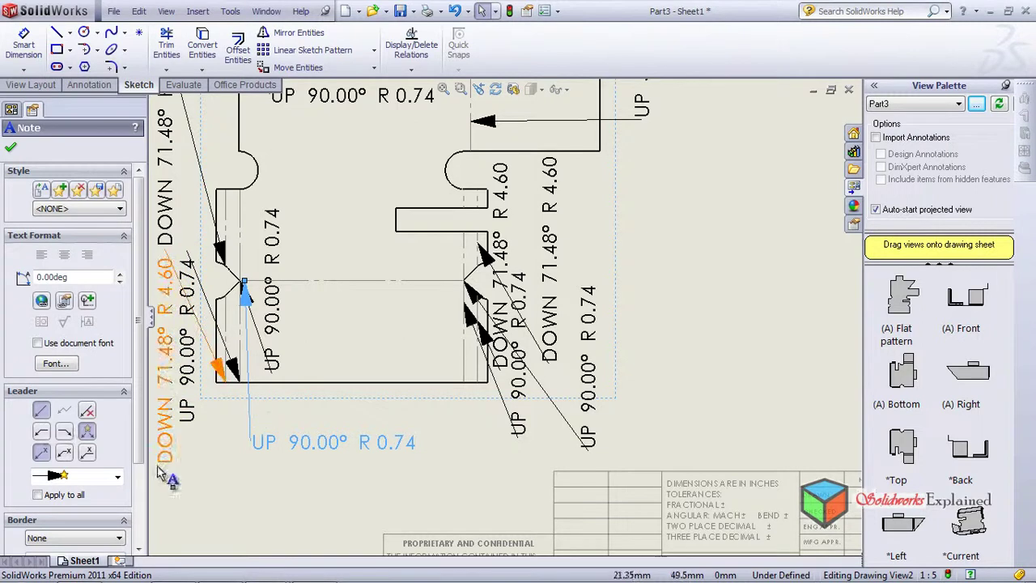
drag(144, 428, 141, 520)
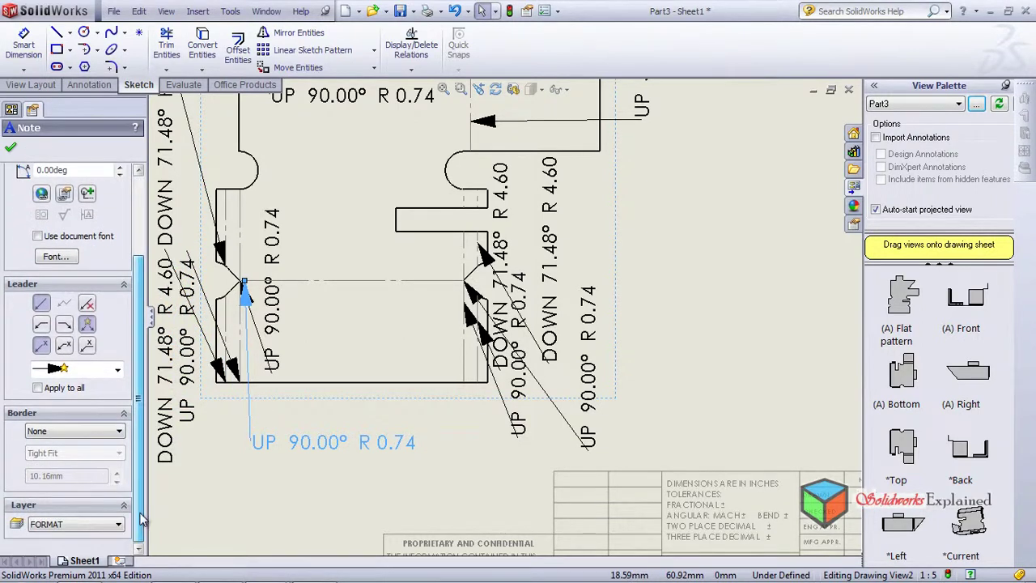
scroll(141, 520, up, 5)
click(10, 146)
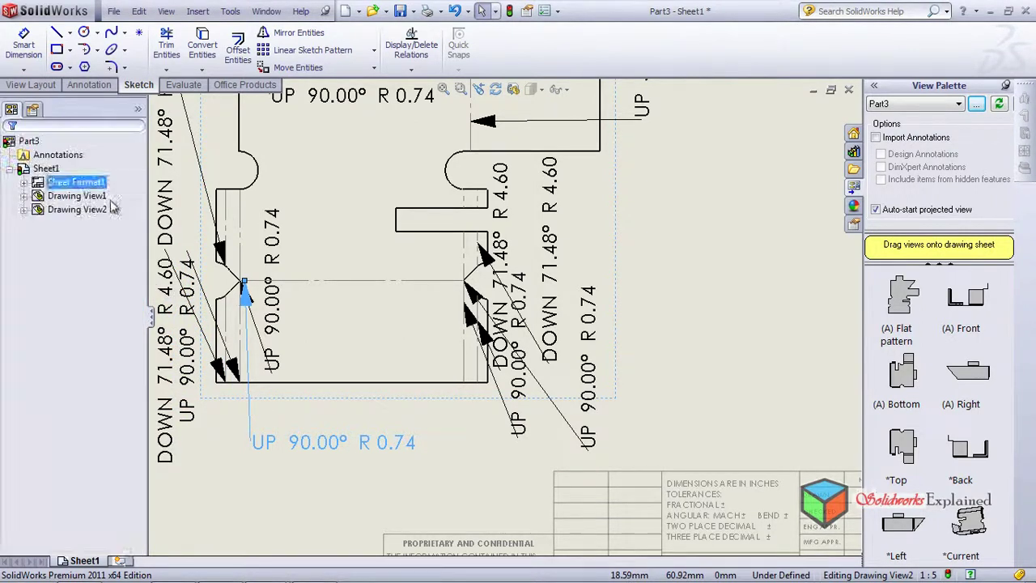
key(f)
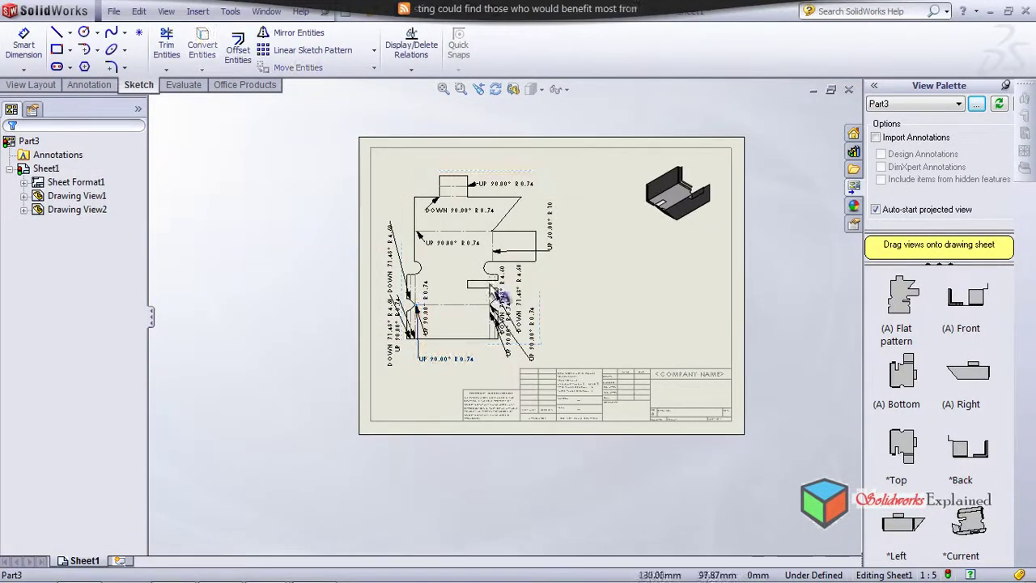
scroll(498, 269, down, 3)
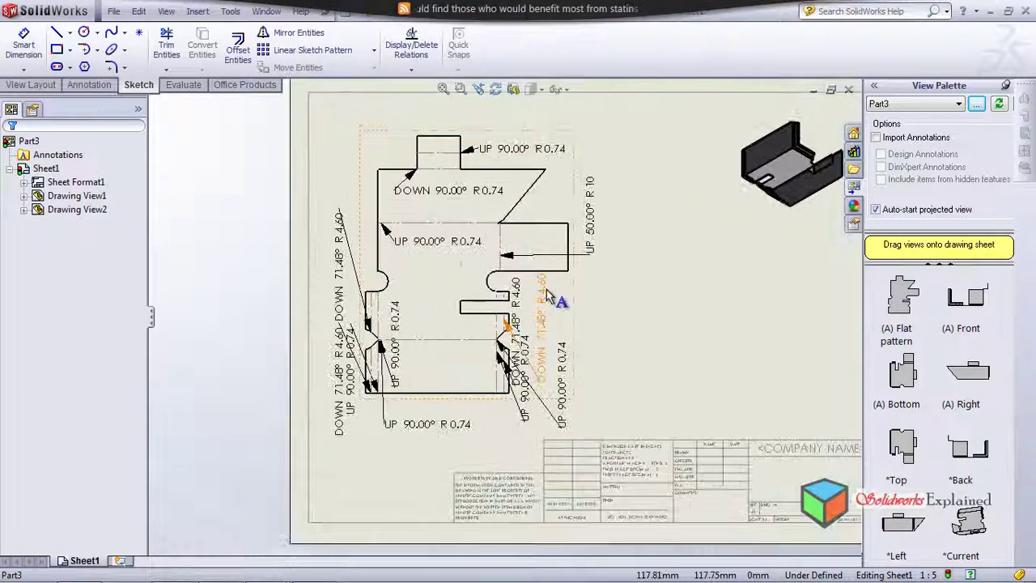
scroll(517, 283, down, 2)
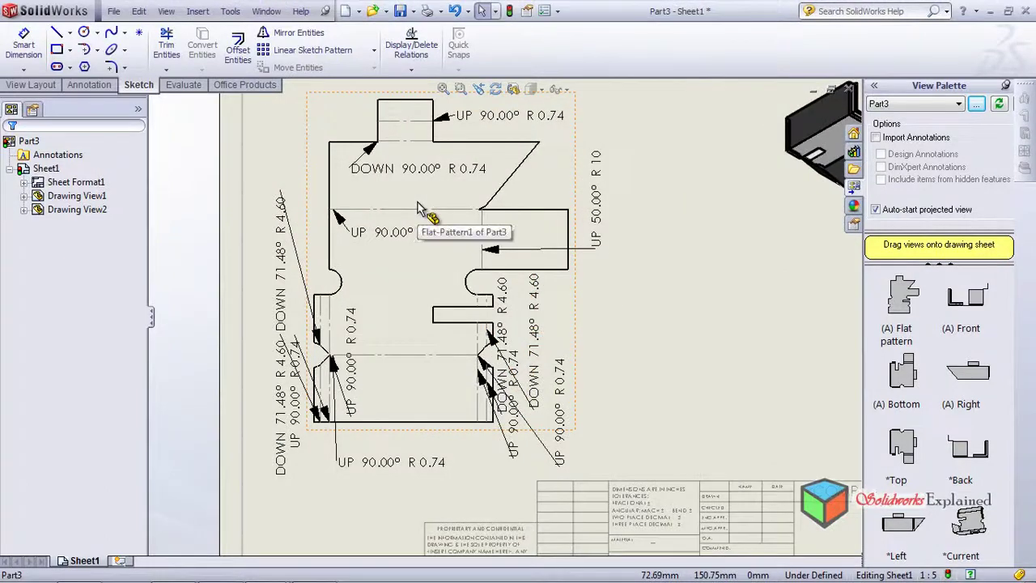
click(38, 87)
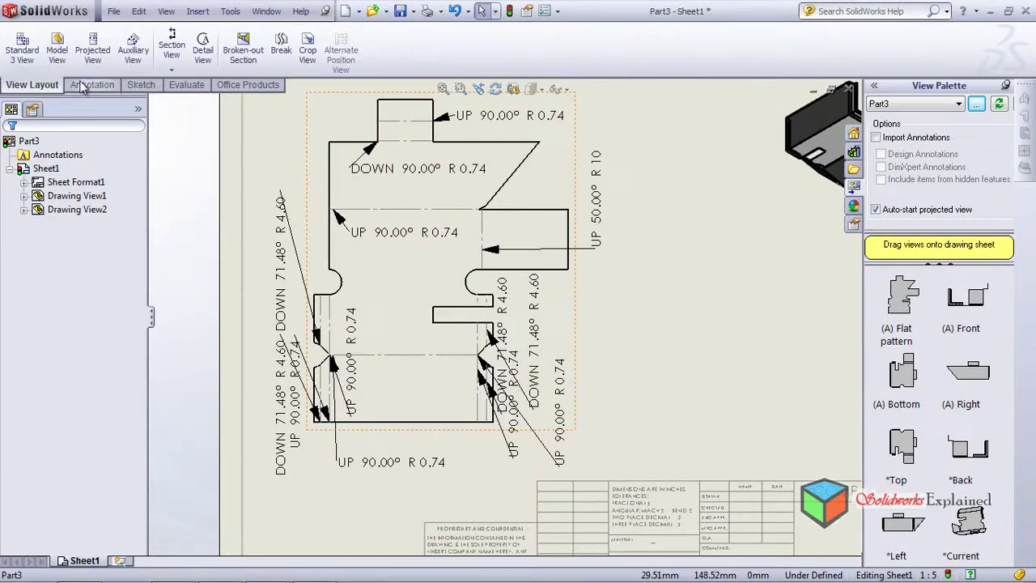
click(86, 85)
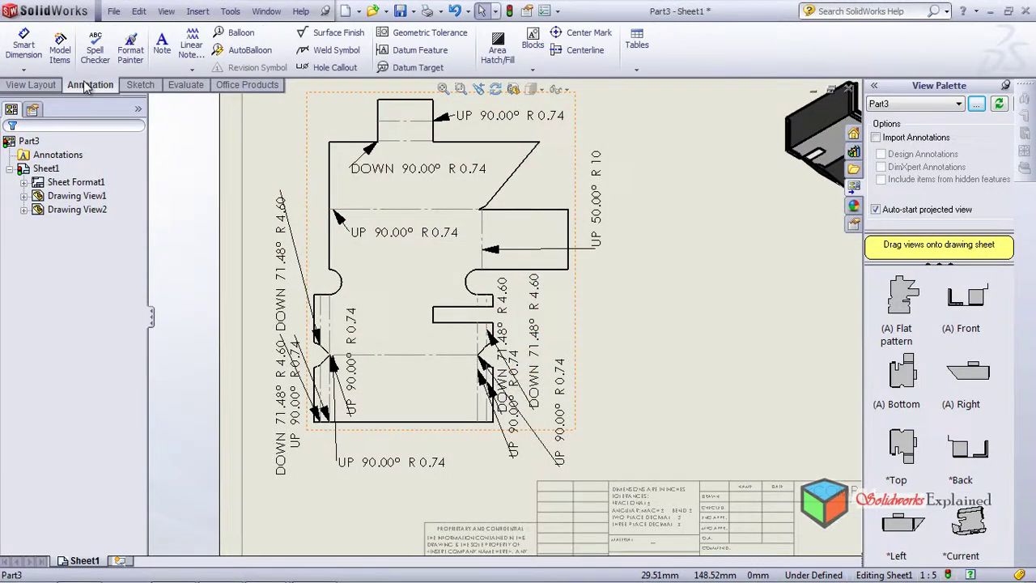
click(139, 85)
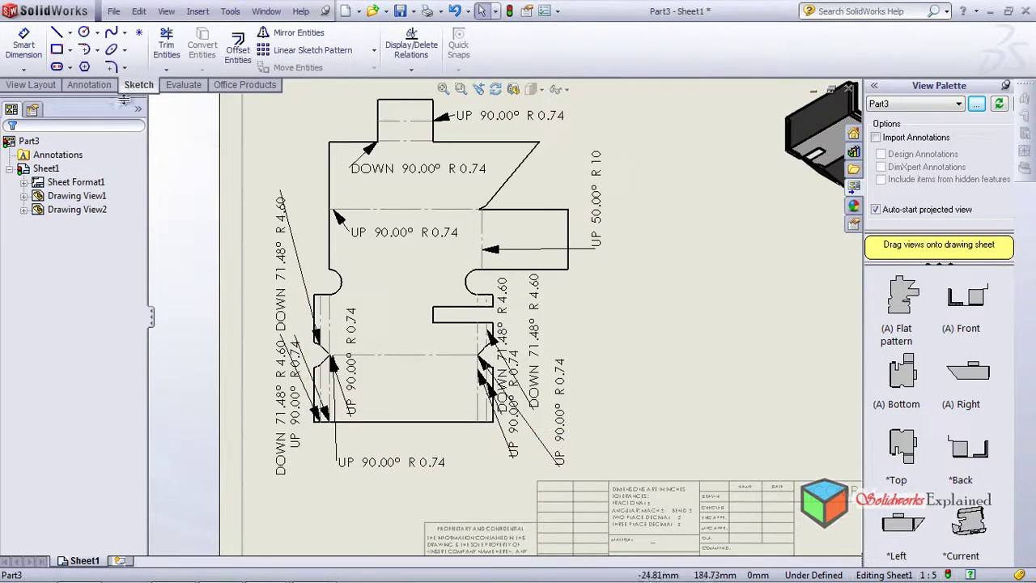
Dimension the flat pattern's bottom edge with a 197.75 width placed below the part
click(25, 60)
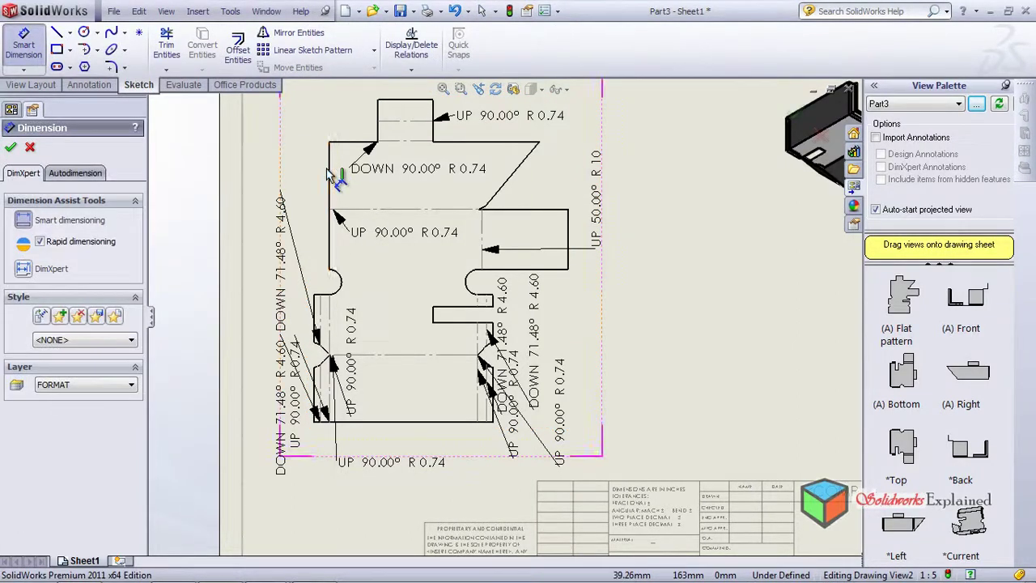
click(330, 142)
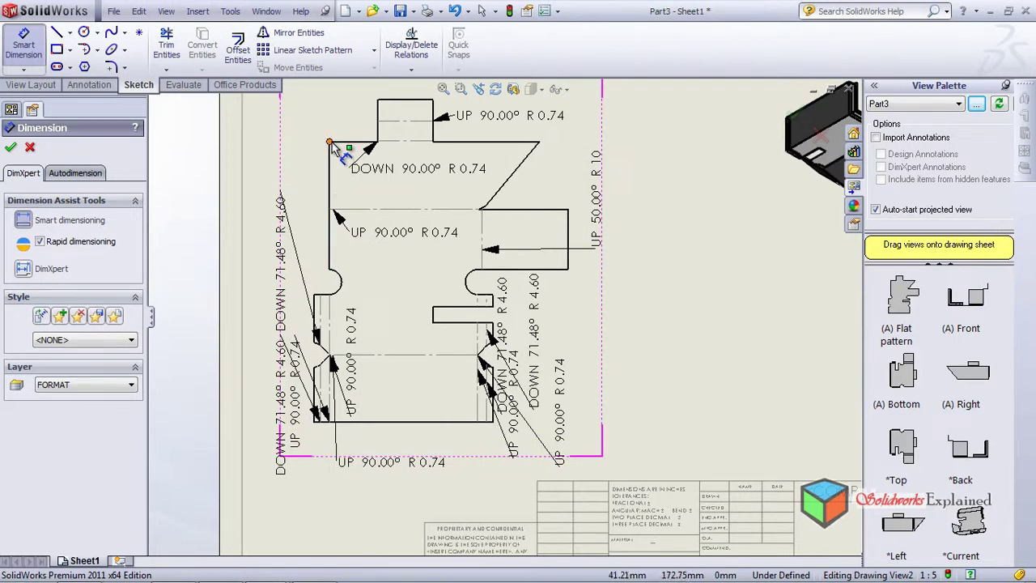
click(540, 144)
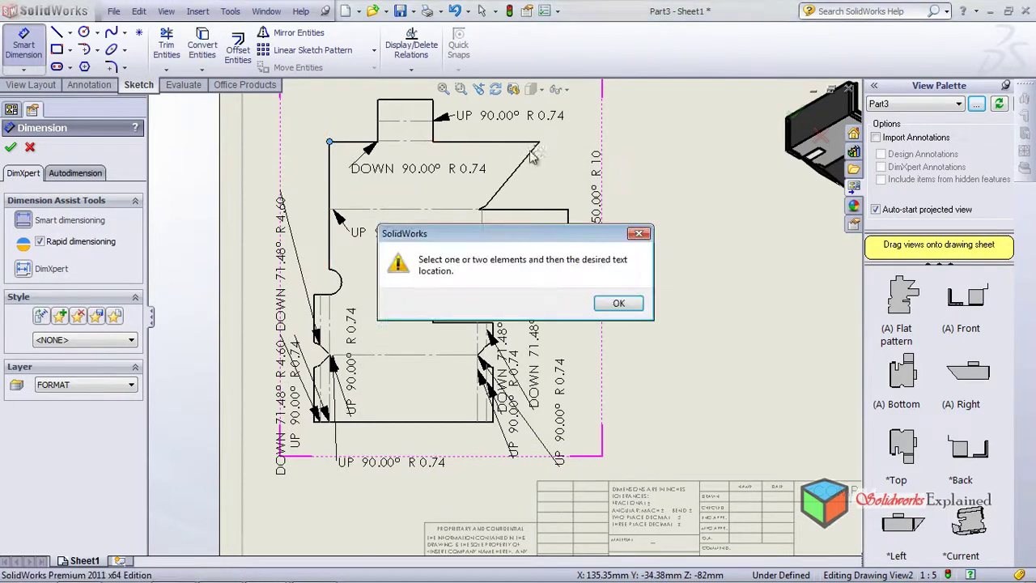
click(609, 304)
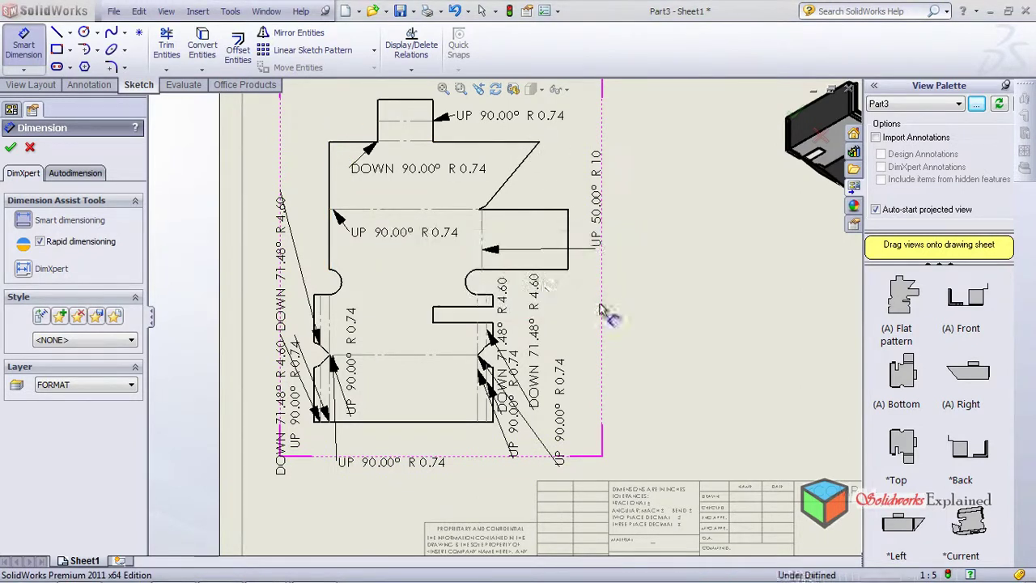
scroll(475, 313, down, 3)
scroll(447, 386, up, 5)
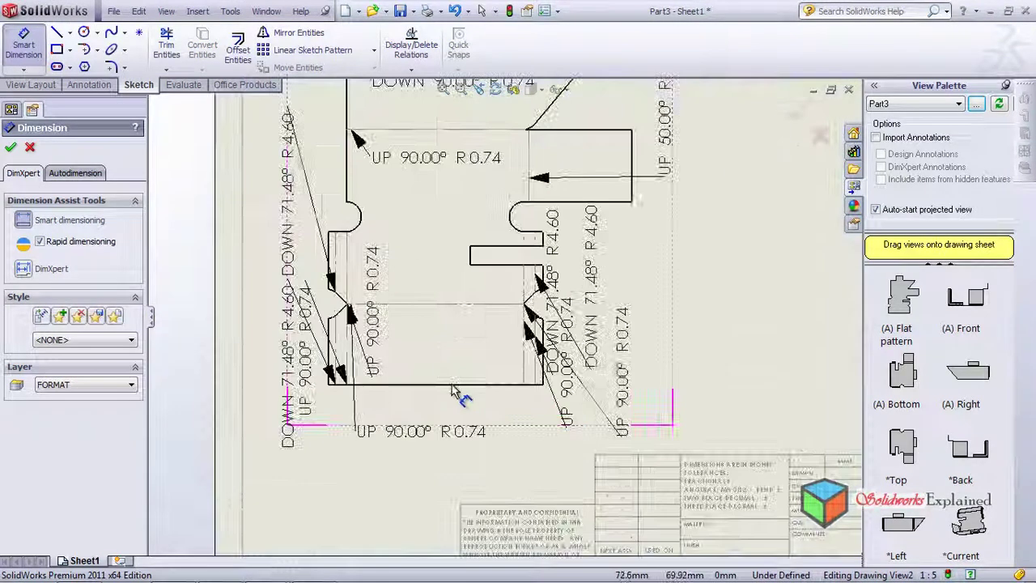
click(467, 386)
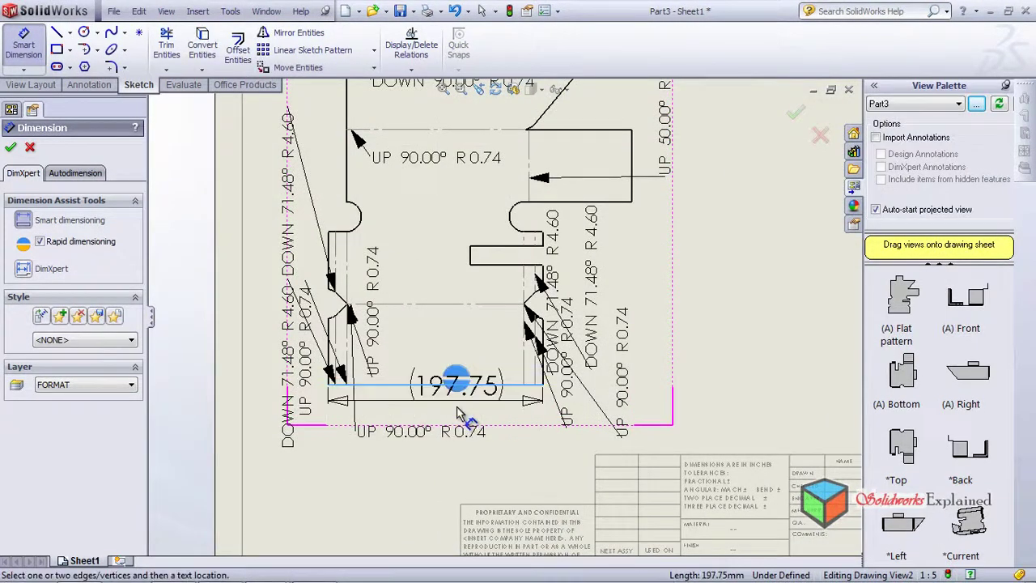
click(418, 474)
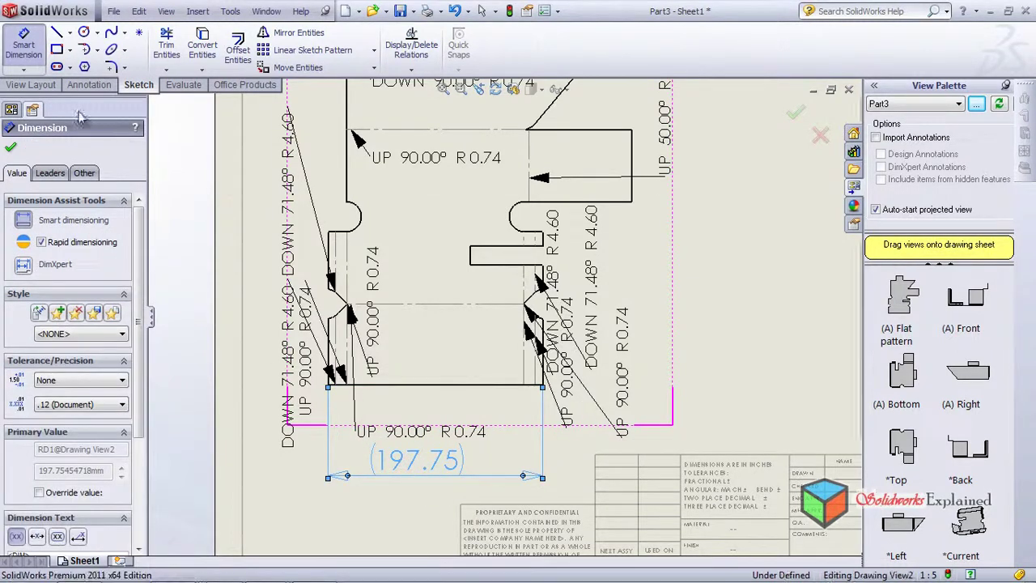
Dimension the right tab's height between its top and bottom edges as 66.31
click(599, 130)
click(599, 203)
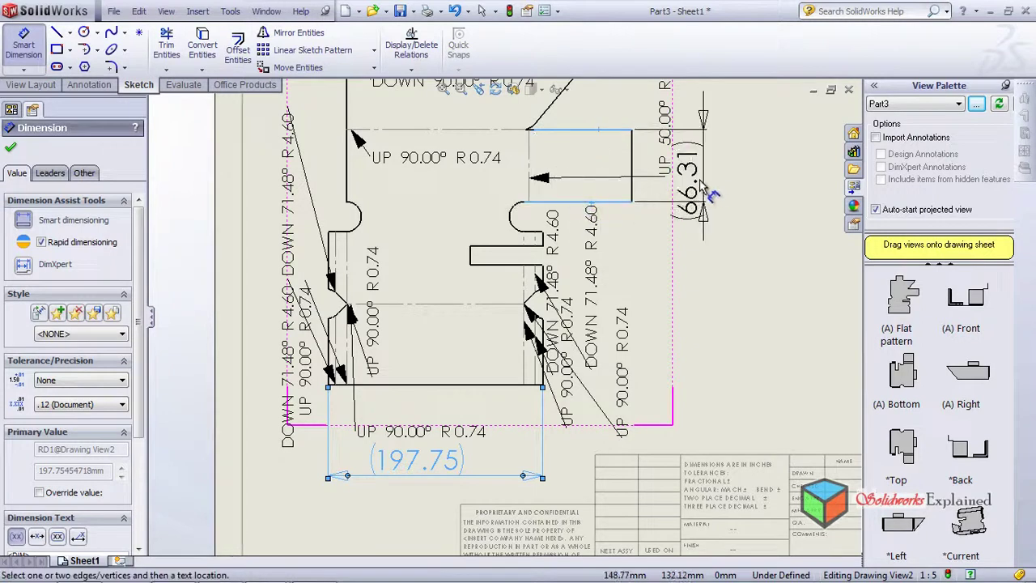
click(720, 174)
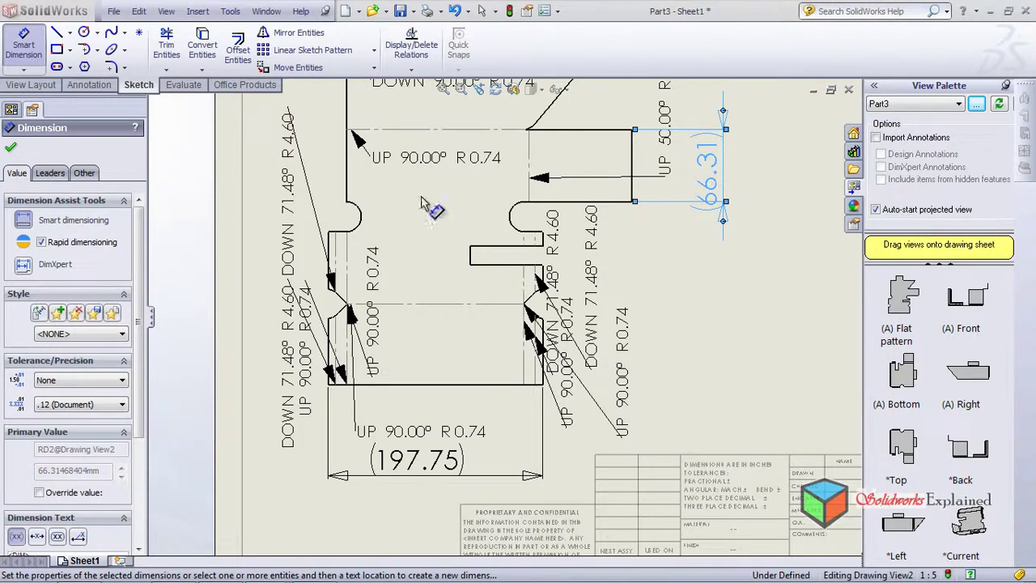
scroll(360, 306, up, 2)
scroll(360, 306, up, 3)
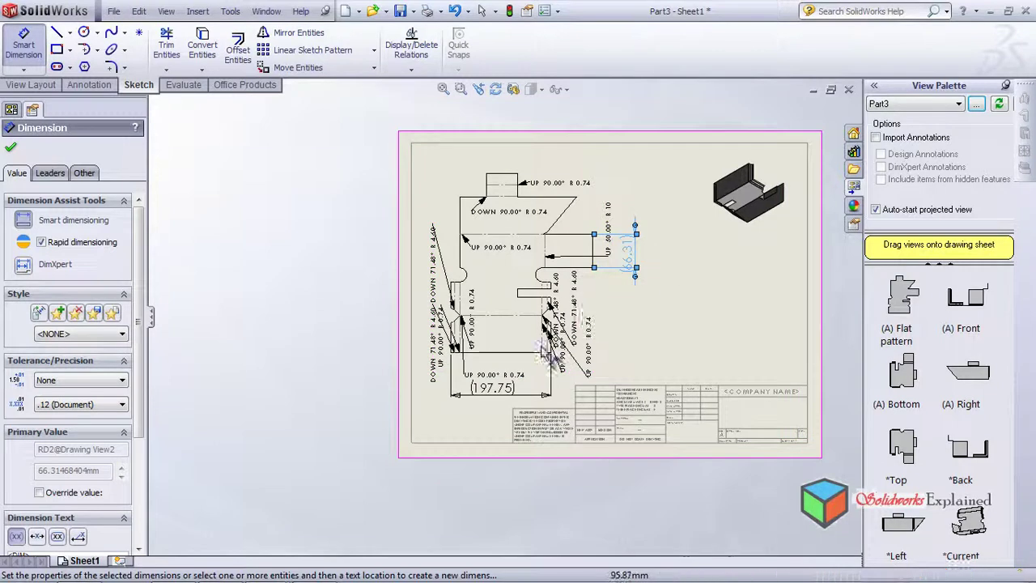
Close Smart Dimension and zoom out to show all of Sheet1 with both views
click(11, 149)
scroll(607, 325, down, 1)
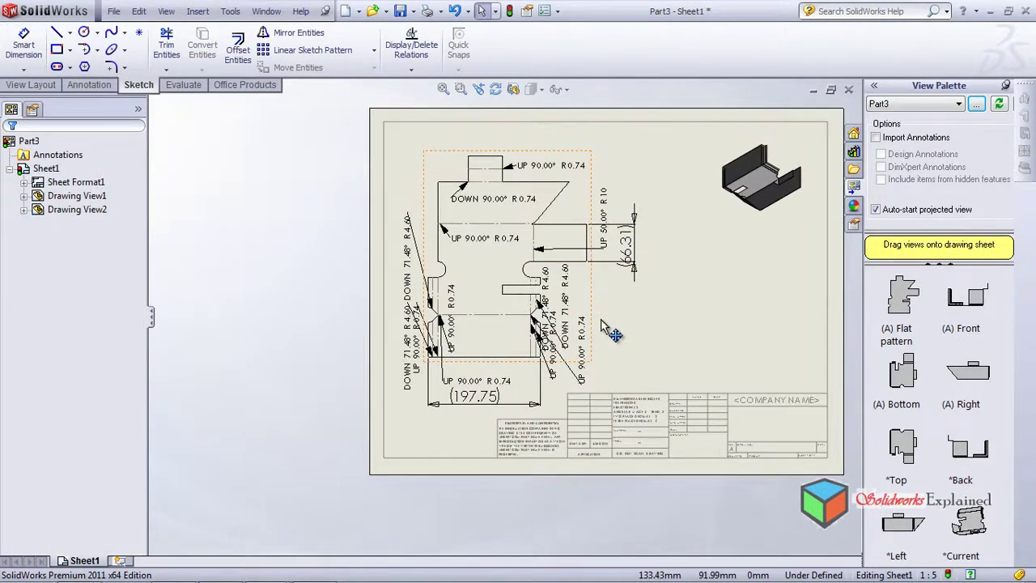
scroll(728, 210, down, 1)
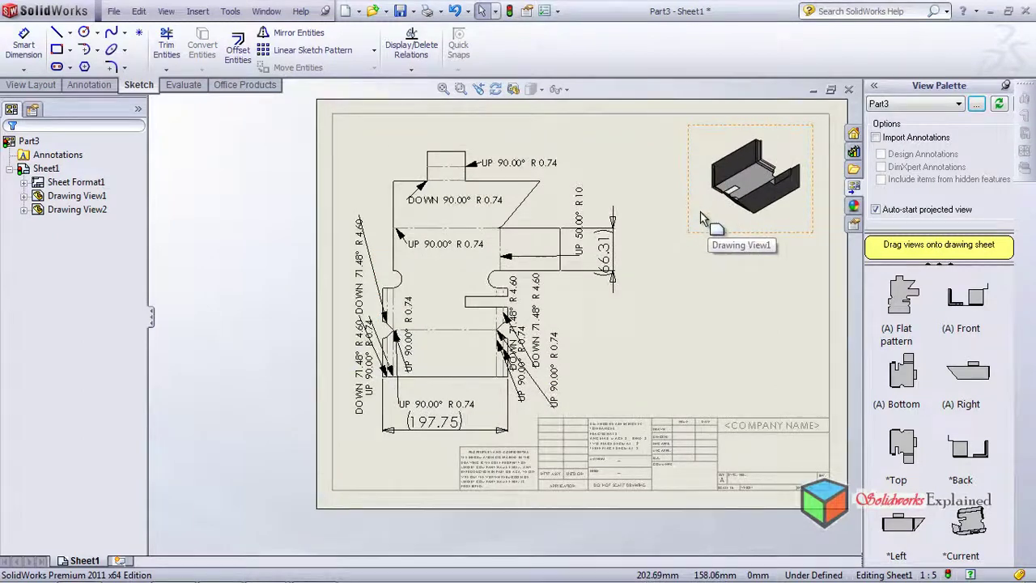
scroll(698, 222, down, 1)
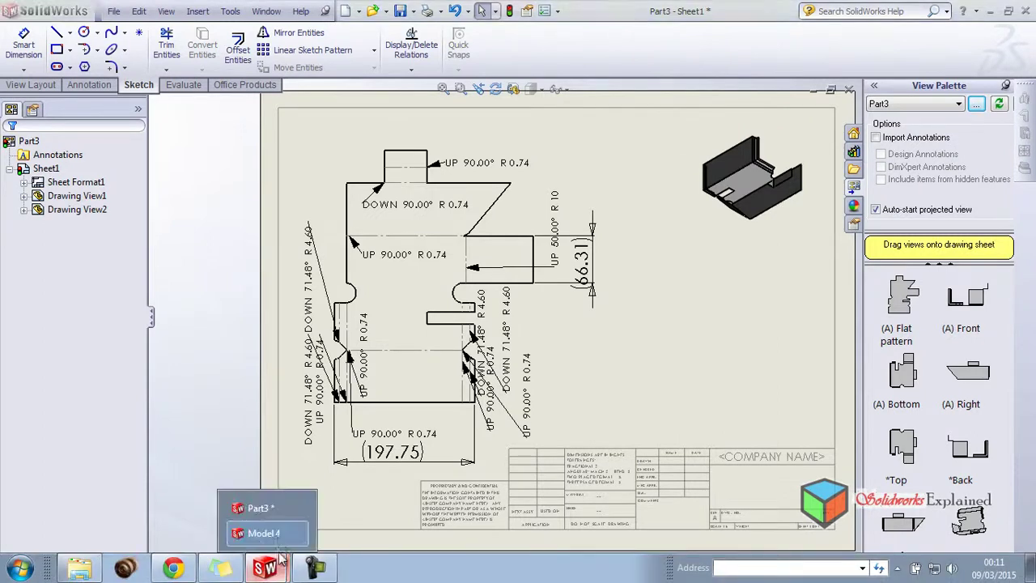
click(281, 510)
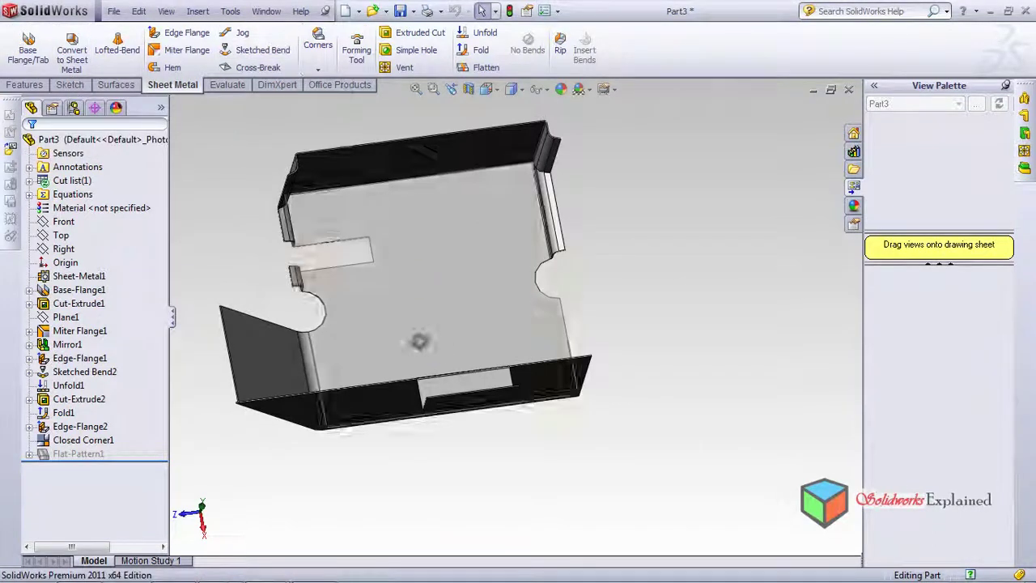
middle_drag(419, 342, 343, 387)
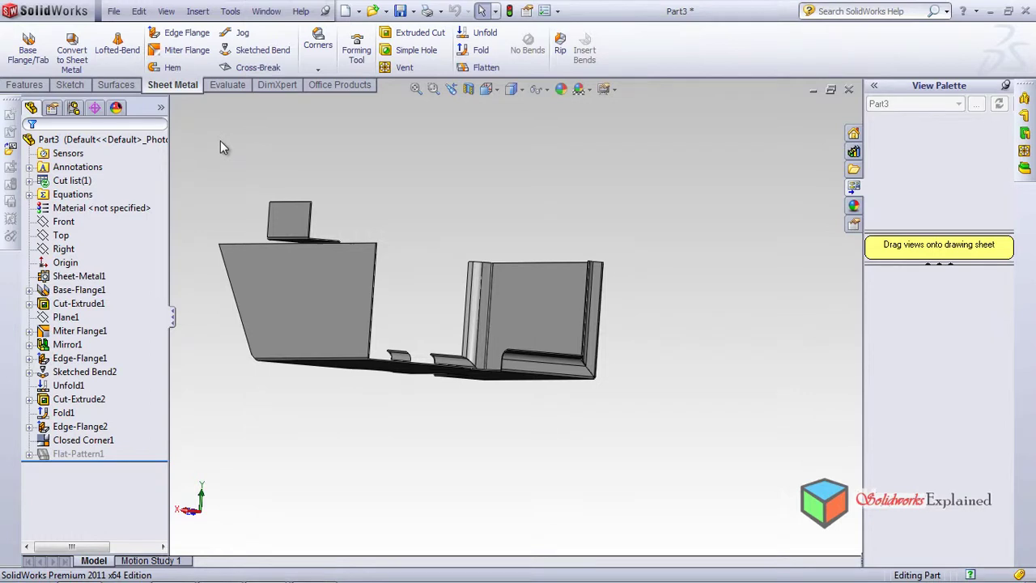
mouse_move(238, 580)
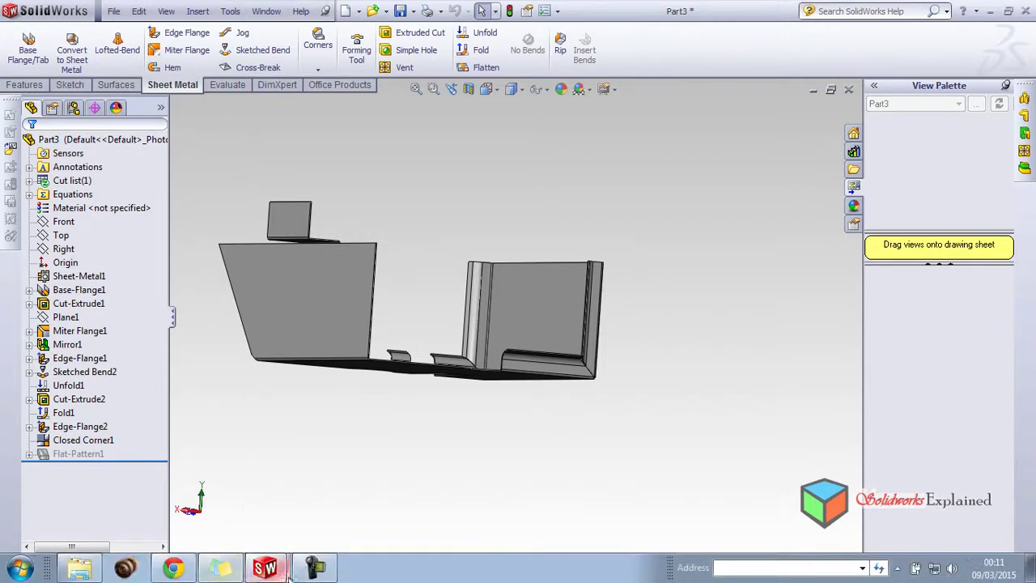
mouse_move(273, 571)
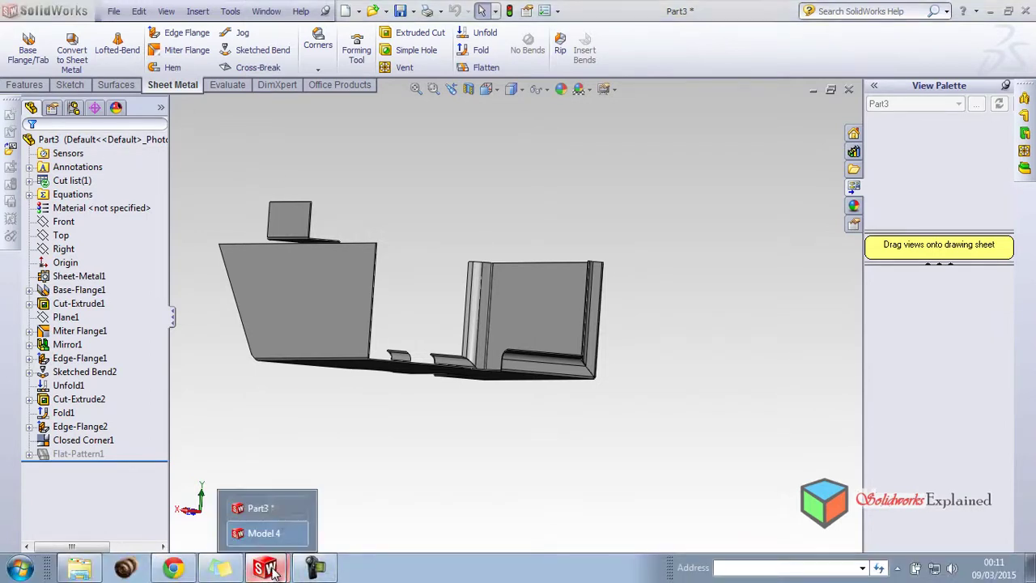
click(274, 510)
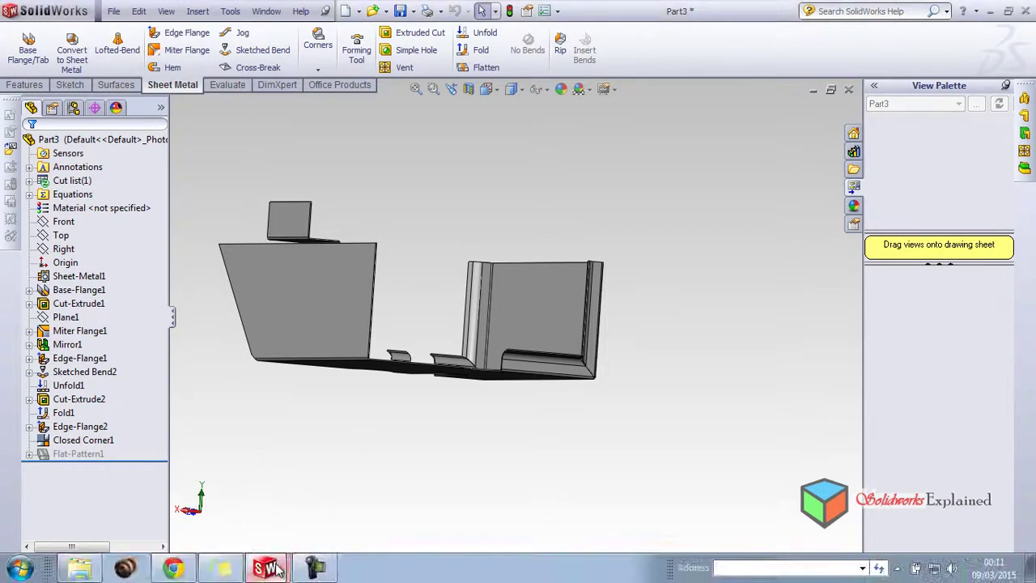
click(258, 507)
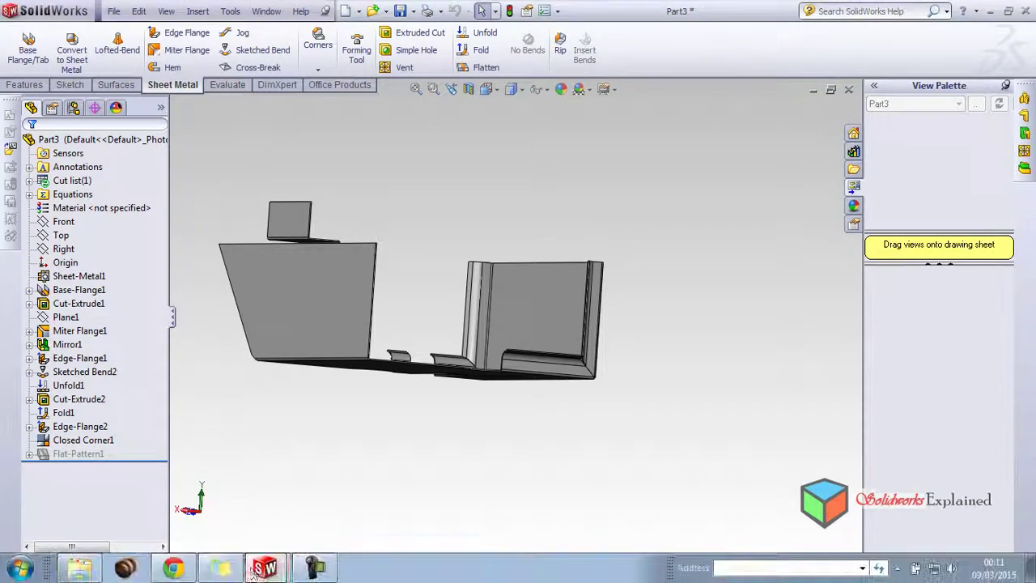
click(271, 536)
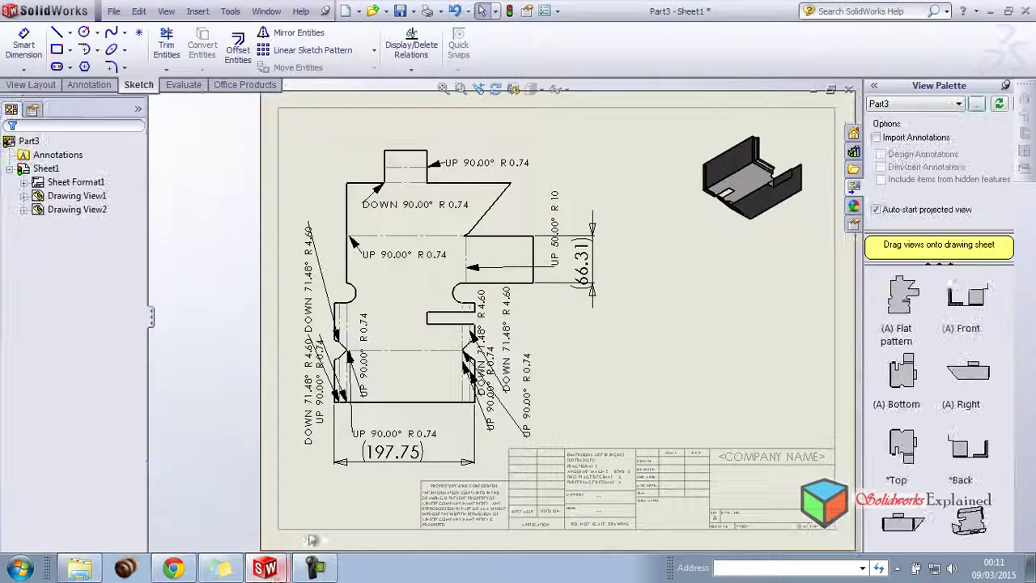